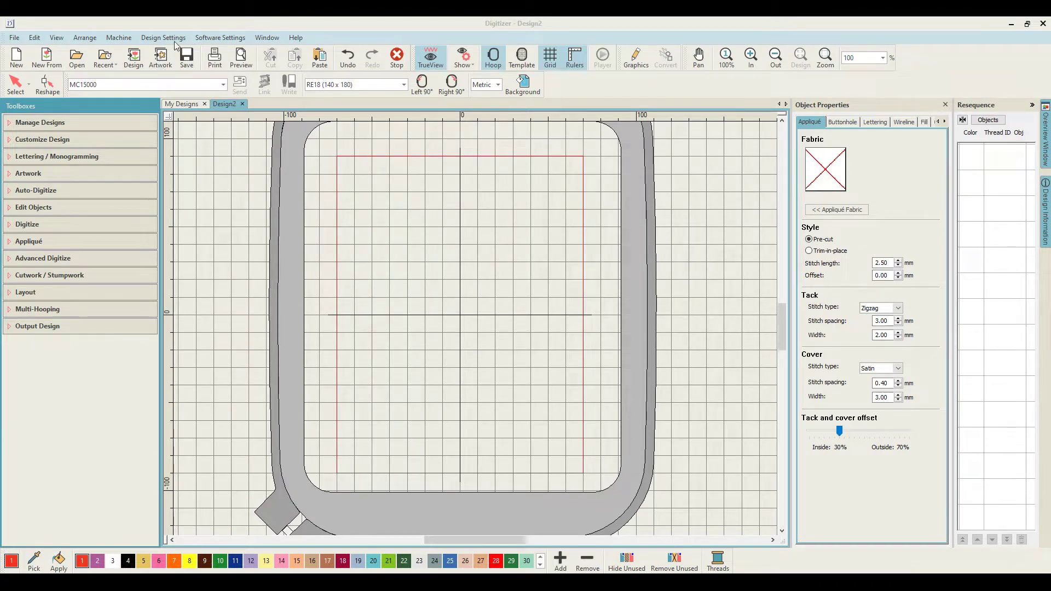
# Insert the artwork file "Sleeping Time Friends - 009" into the design
pyautogui.click(161, 62)
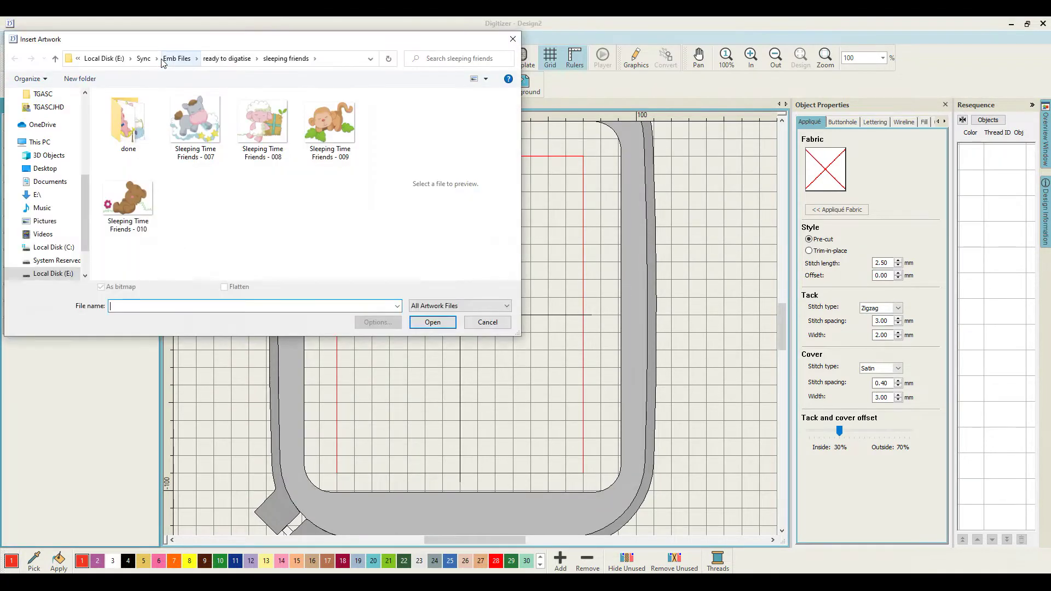
pyautogui.doubleClick(330, 124)
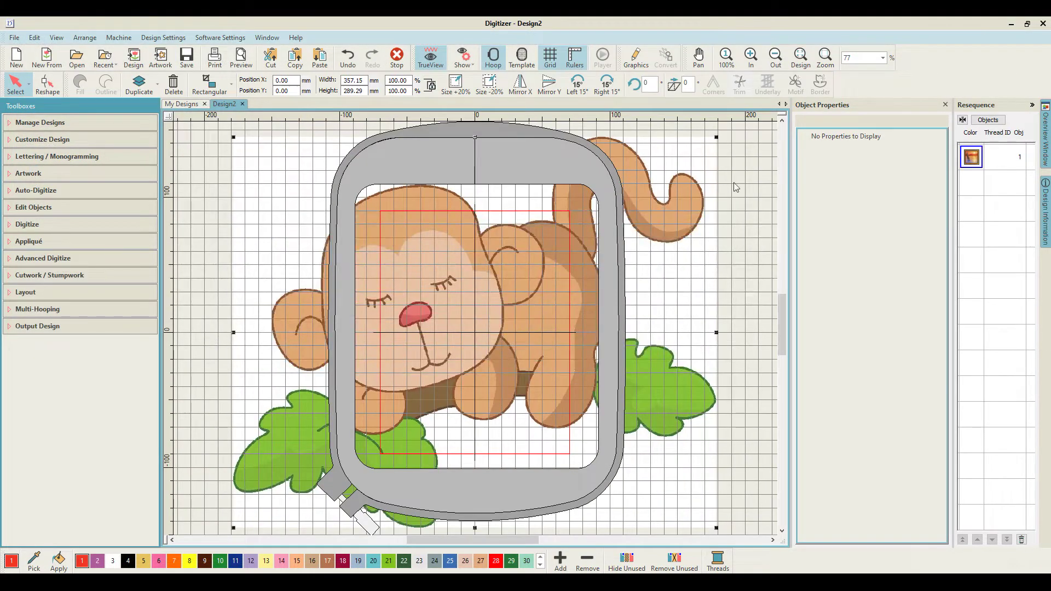
pyautogui.moveTo(716, 136); pyautogui.dragTo(586, 241)
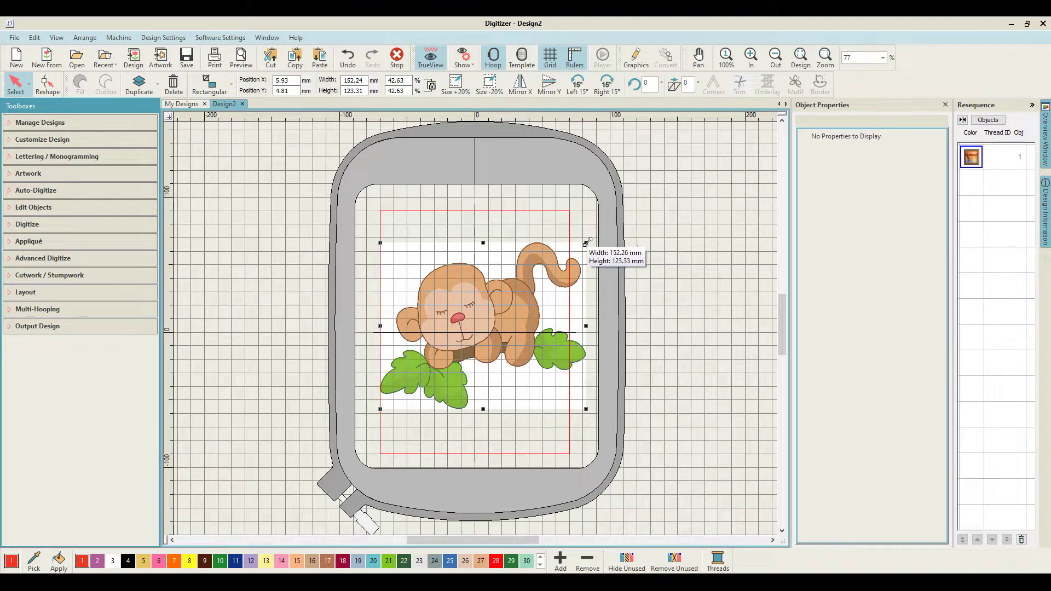
pyautogui.hotkey('ctrl', 'z')
pyautogui.moveTo(716, 136); pyautogui.dragTo(493, 350)
pyautogui.hotkey('ctrl', 'z')
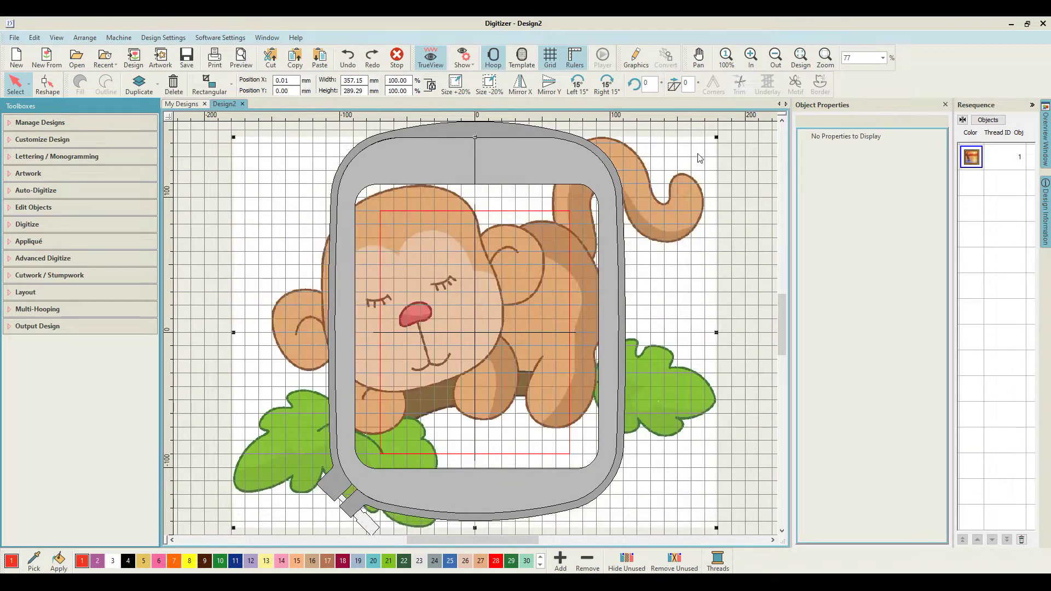
# Scale the monkey artwork down to about 129 x 105 mm and centre it inside the hoop's red stitching area
pyautogui.moveTo(716, 138); pyautogui.dragTo(514, 341)
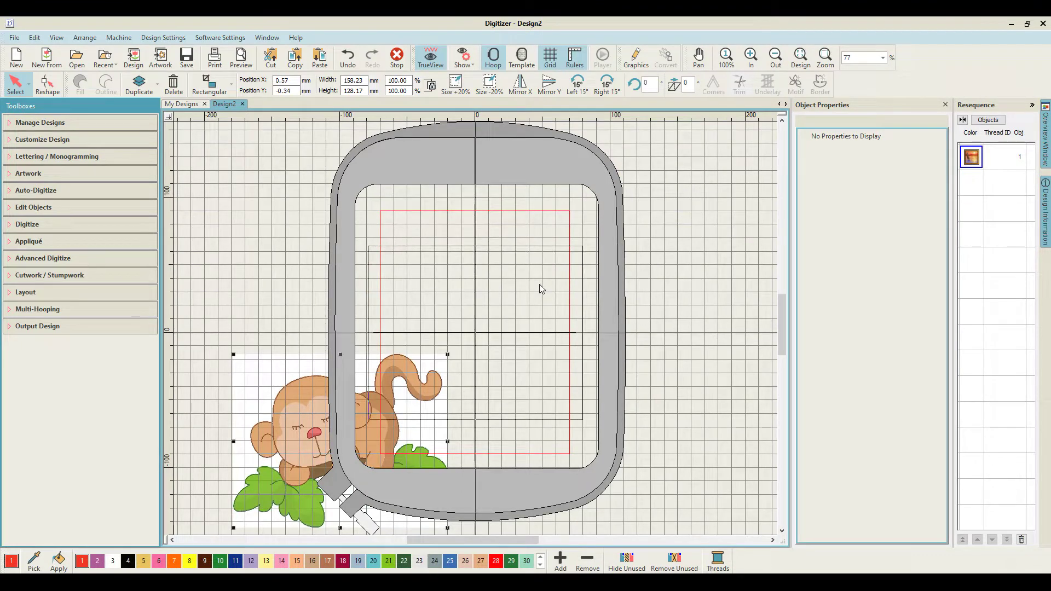
pyautogui.moveTo(583, 246); pyautogui.dragTo(566, 265)
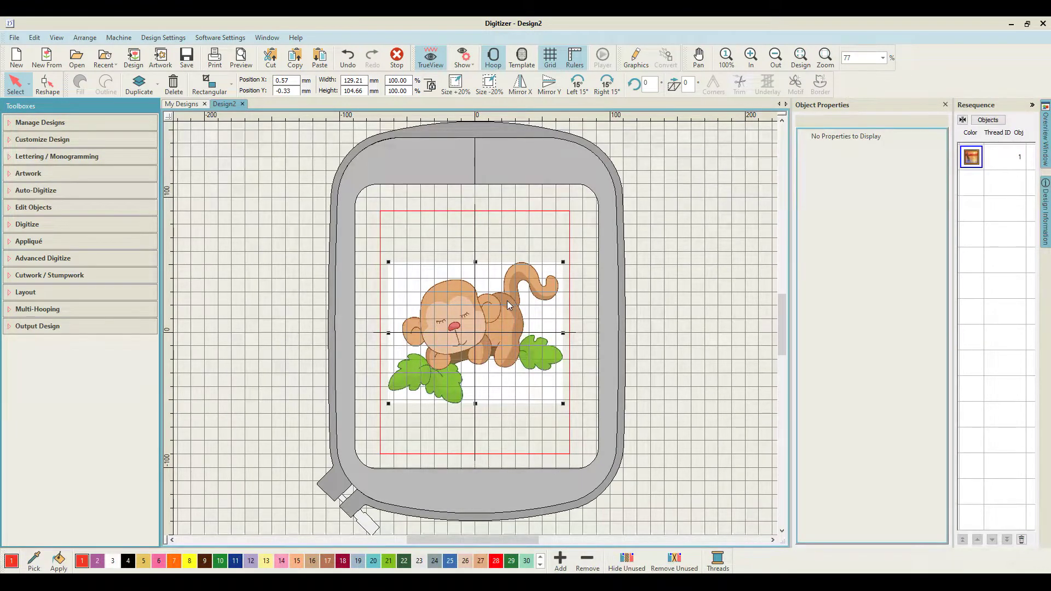
# Lock the monkey artwork in place and switch the resequence list to show individual objects
pyautogui.rightClick(490, 333)
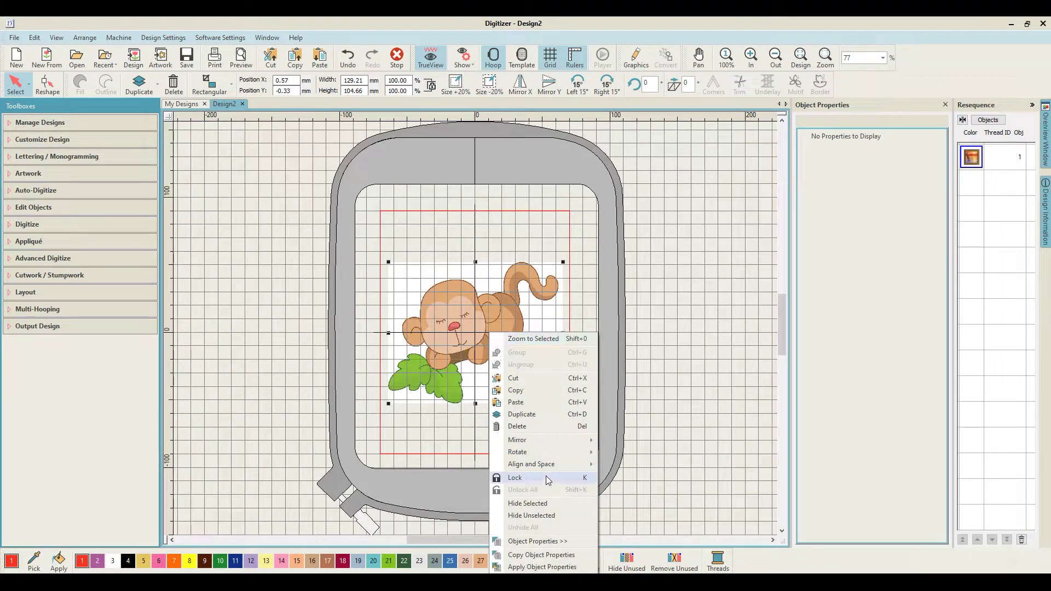
pyautogui.rightClick(454, 314)
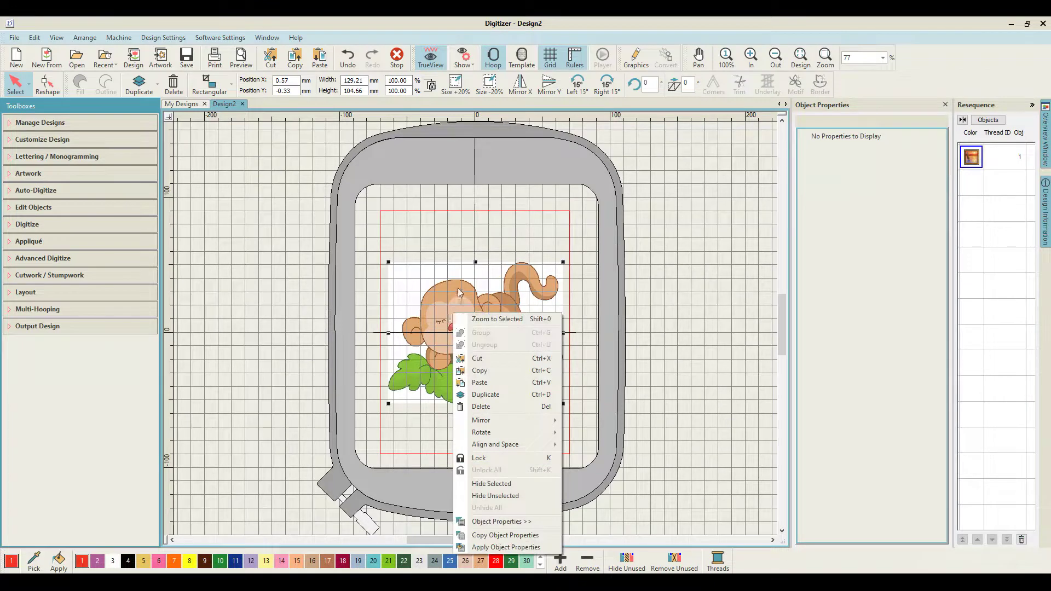
pyautogui.click(502, 458)
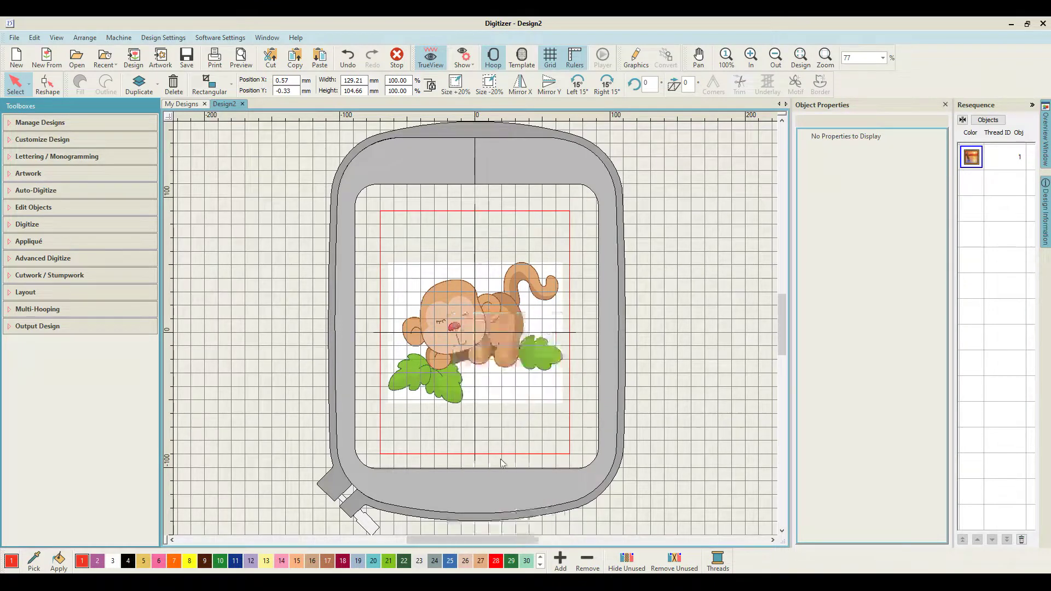
pyautogui.click(990, 121)
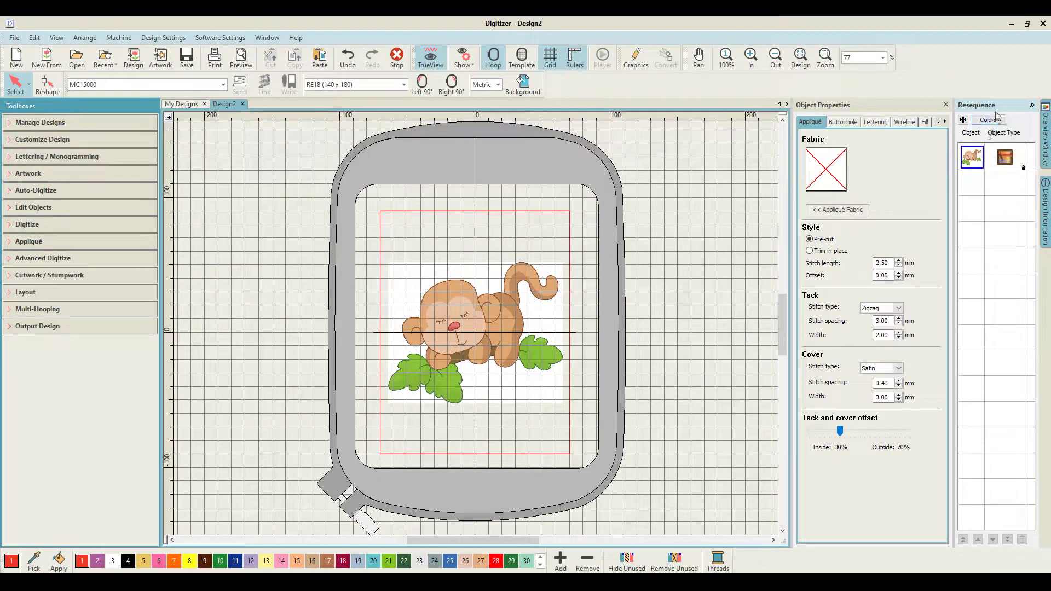
pyautogui.click(1023, 168)
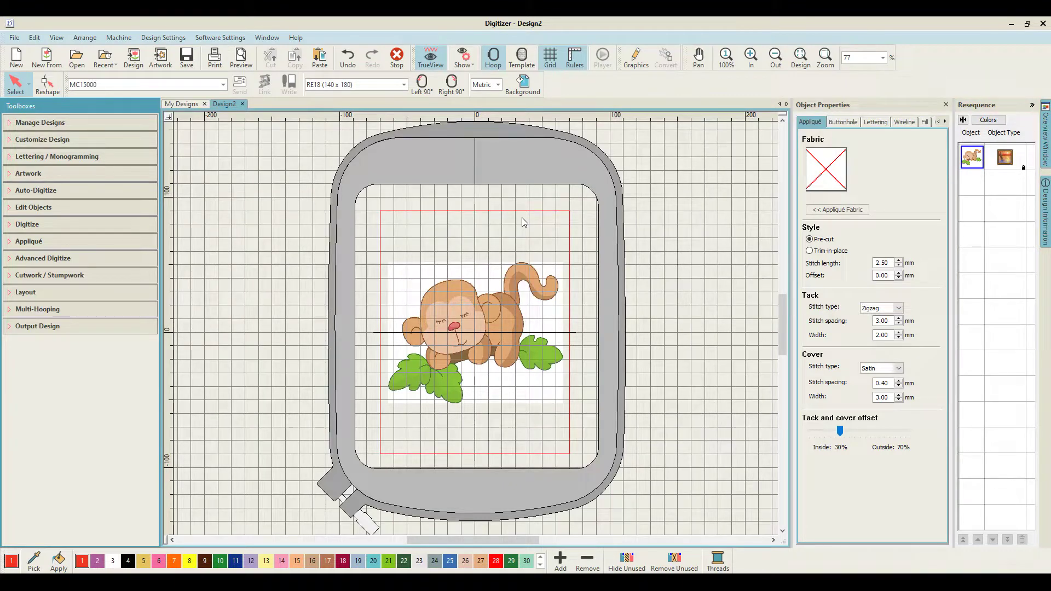
pyautogui.press('z')
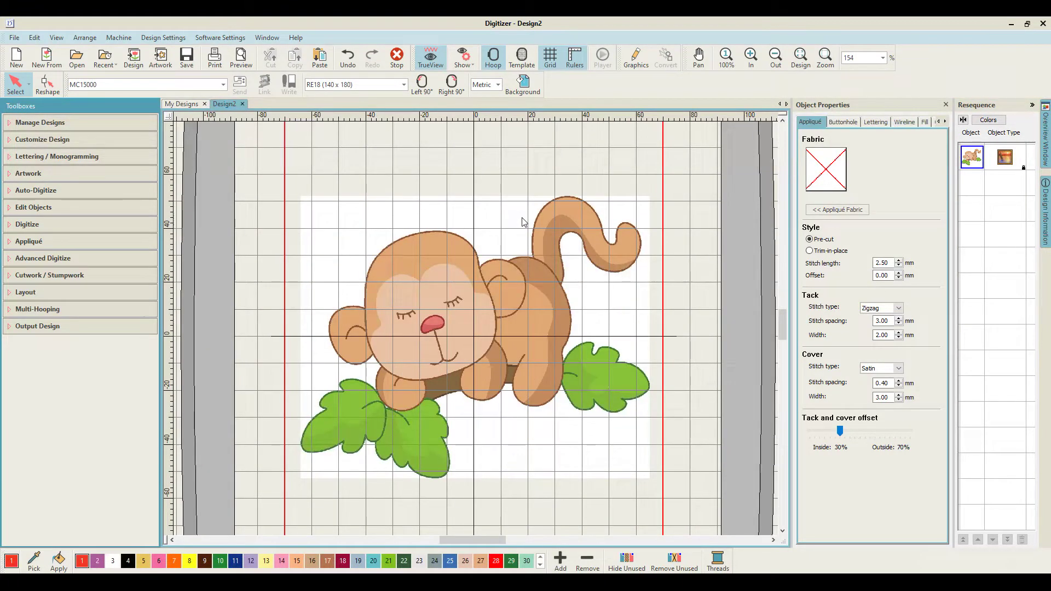
pyautogui.click(824, 57)
pyautogui.click(732, 66)
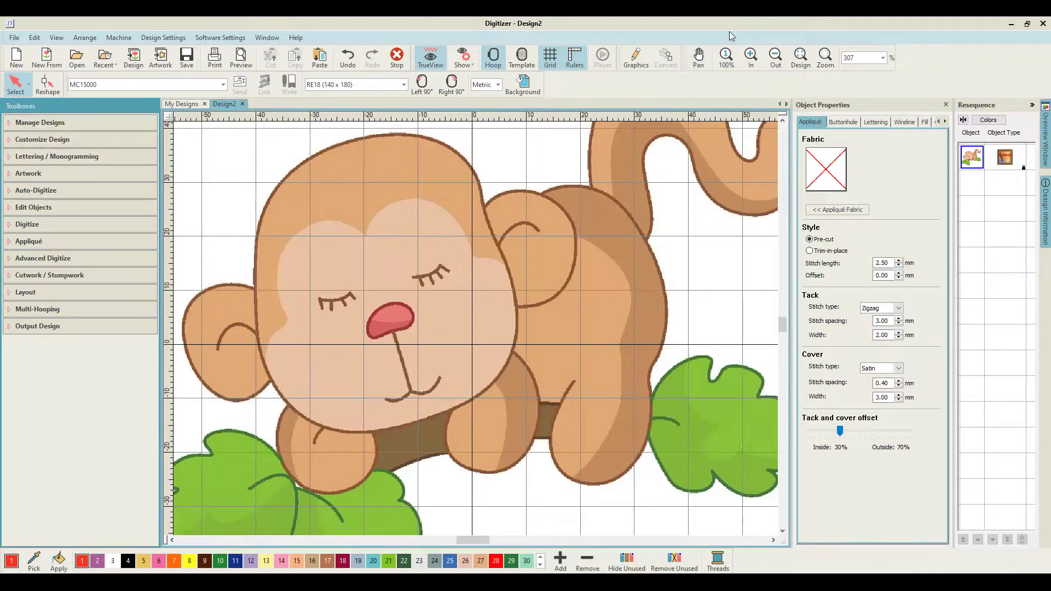
pyautogui.hotkey('shift', 'z')
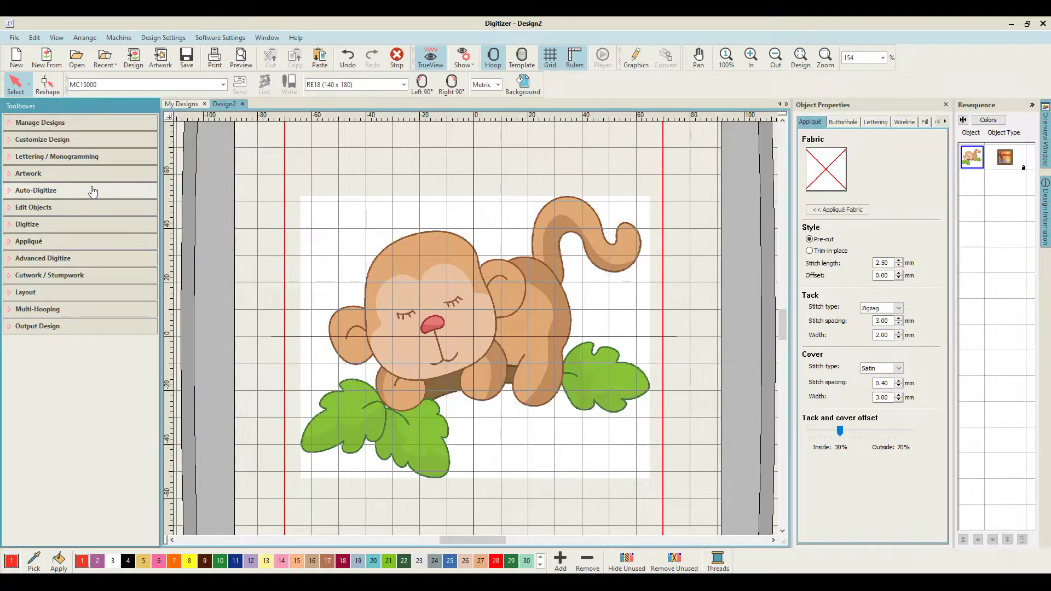
# Start the Digitize Closed Shape tool with a Cross Stitch fill and dark brown thread colour 9
pyautogui.click(10, 230)
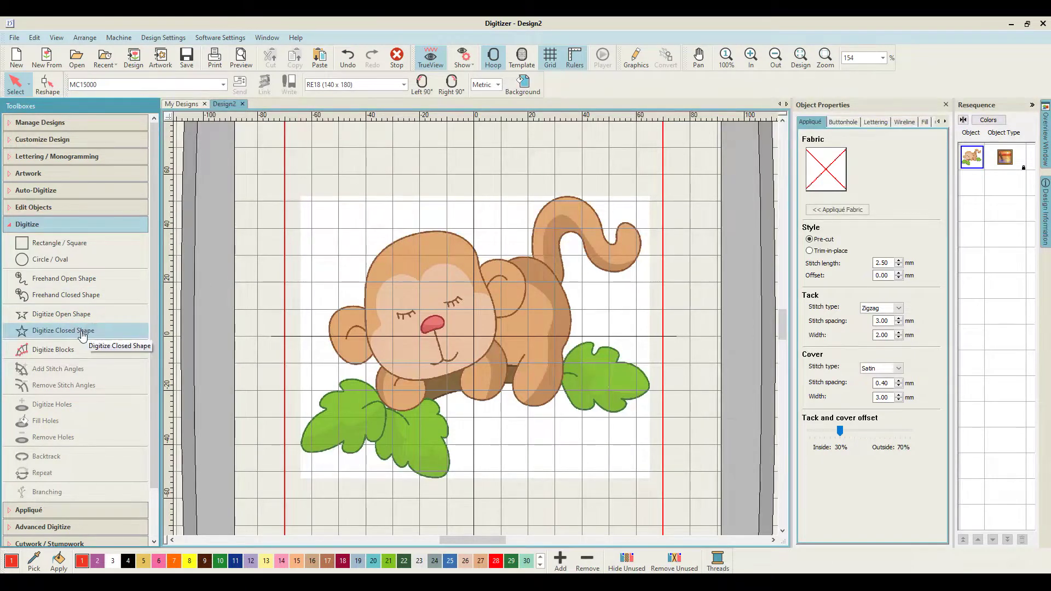
pyautogui.scroll(-3, 565, 255)
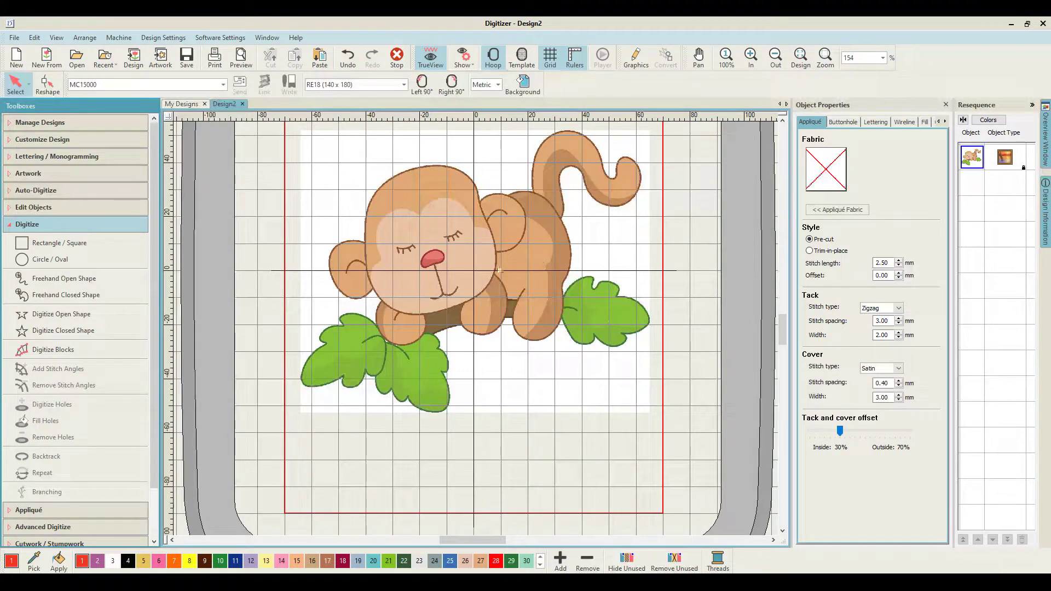
pyautogui.click(47, 335)
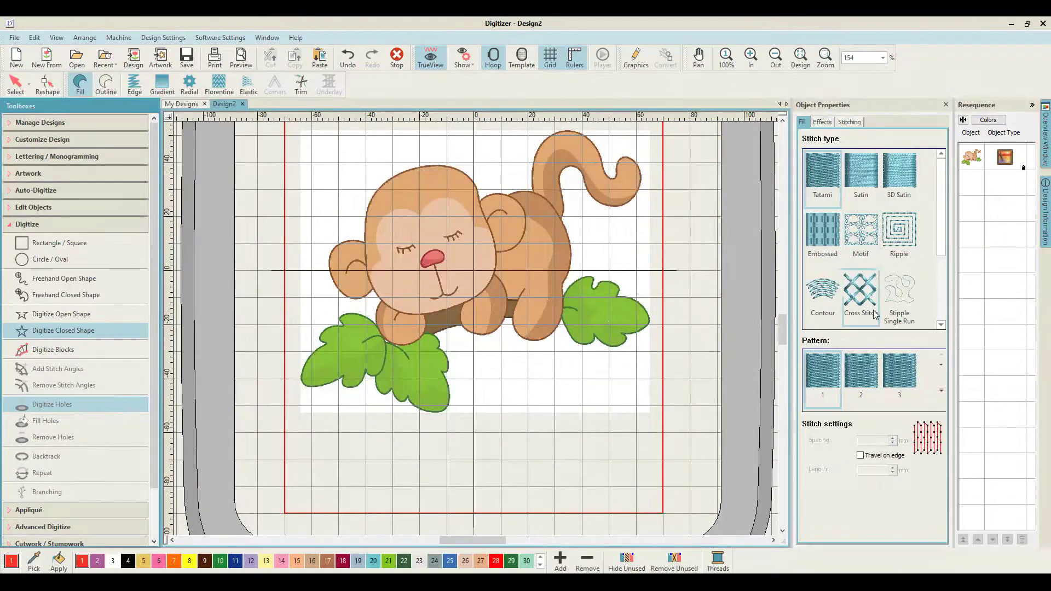
pyautogui.click(865, 293)
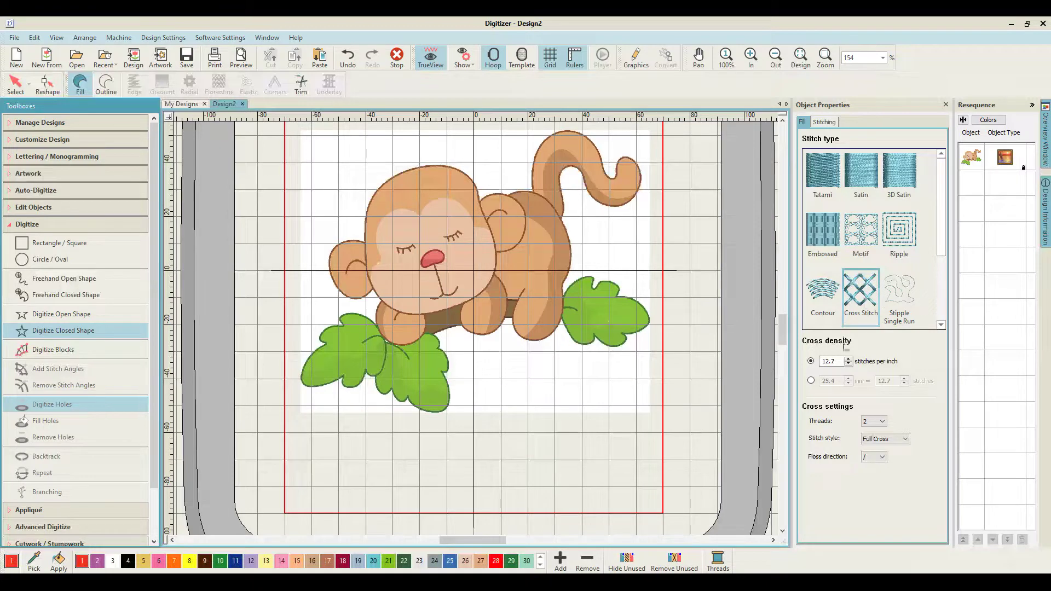
pyautogui.click(822, 362)
pyautogui.click(204, 560)
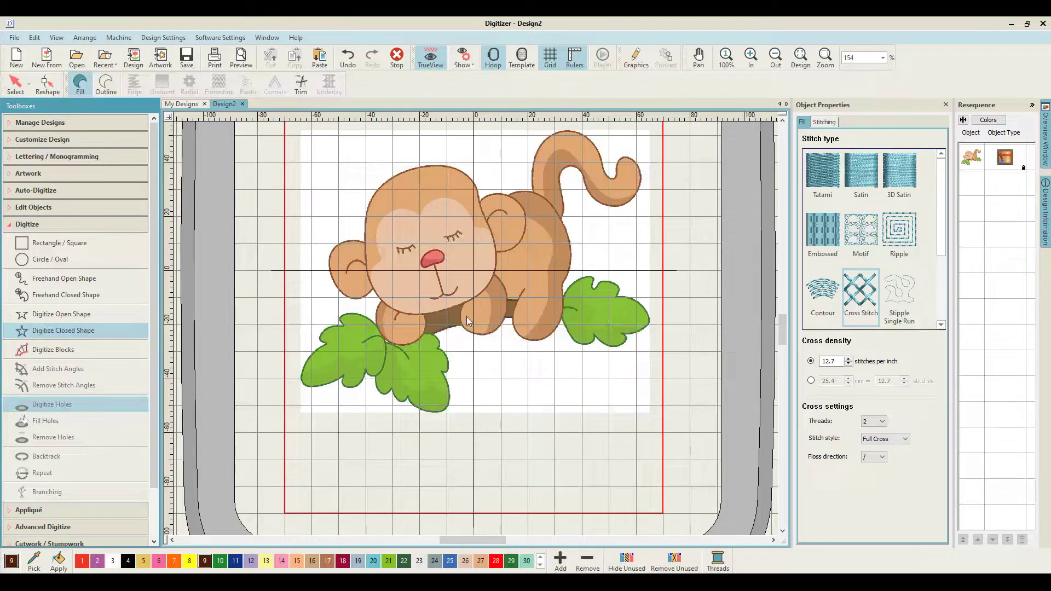
# Trace the larger brown branch section below the monkey's chin, between its two front paws, as a closed cross-stitch shape
pyautogui.press('z')
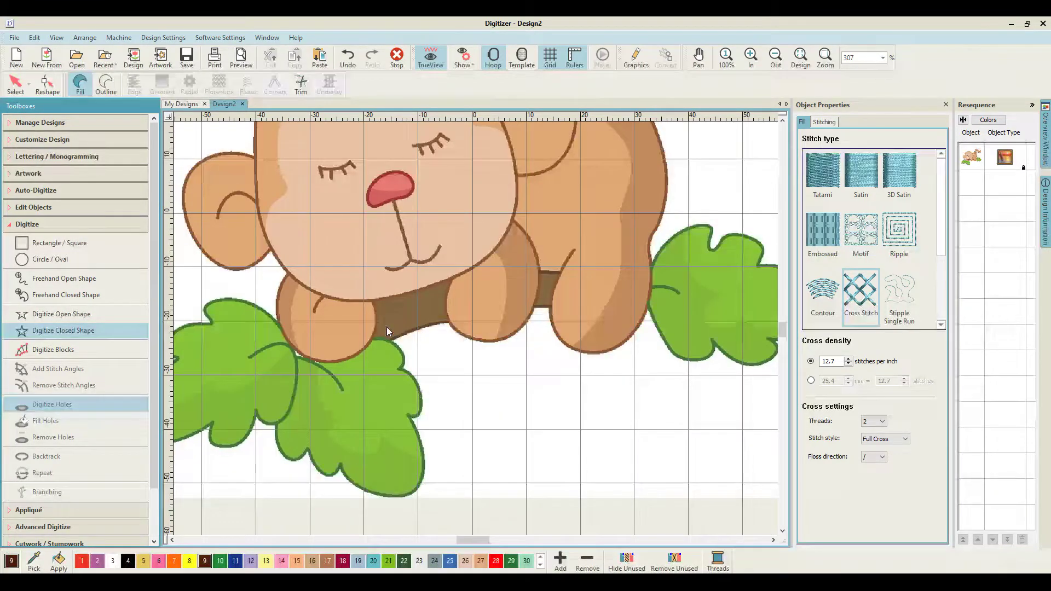
pyautogui.scroll(1, 386, 327)
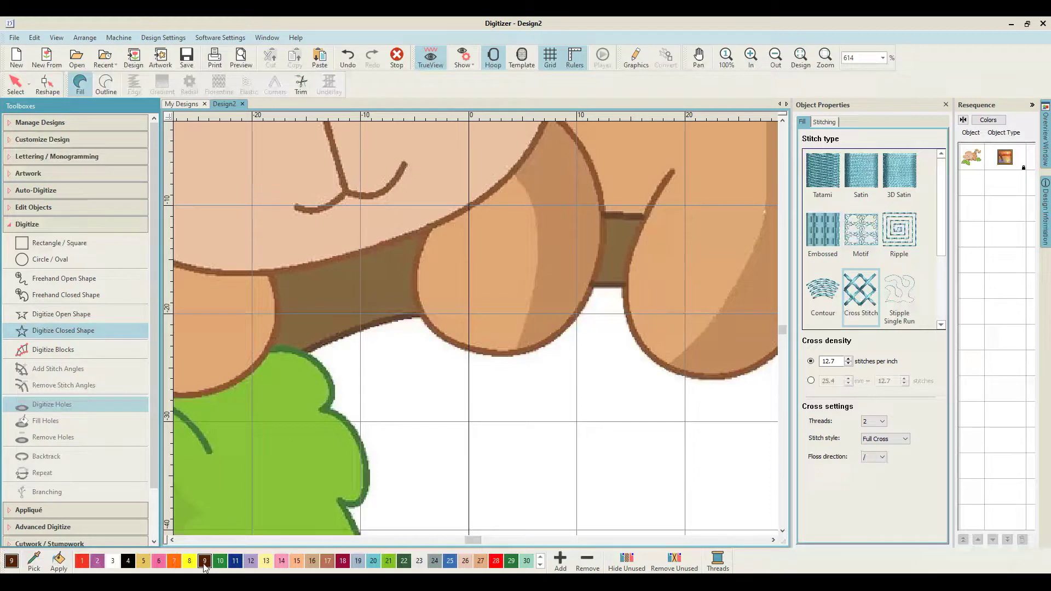
pyautogui.click(269, 274)
pyautogui.click(270, 348)
pyautogui.click(304, 354)
pyautogui.click(422, 315)
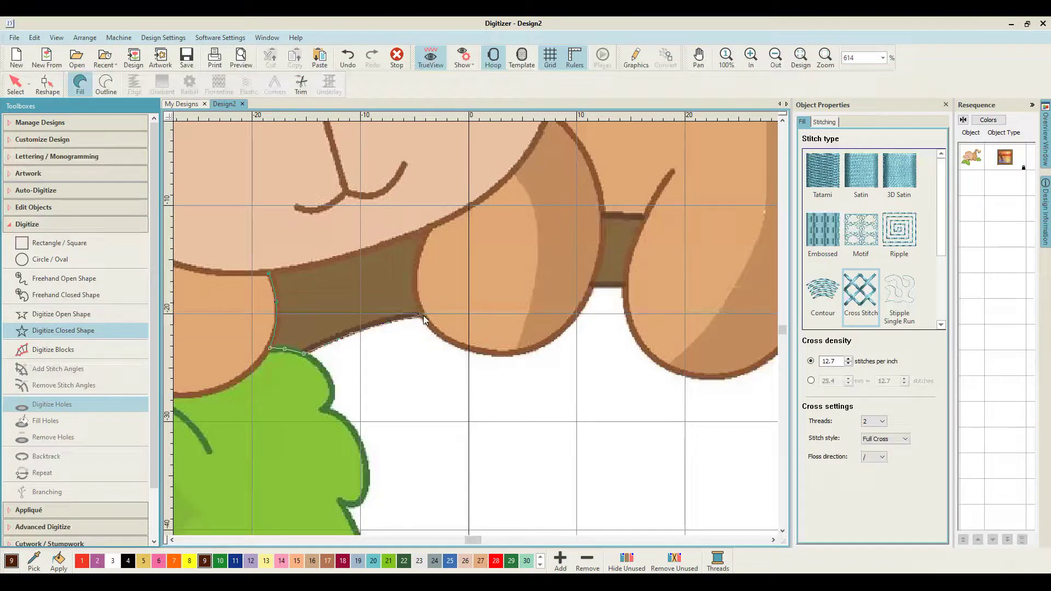
pyautogui.click(431, 226)
pyautogui.click(357, 255)
pyautogui.click(272, 270)
pyautogui.press('z')
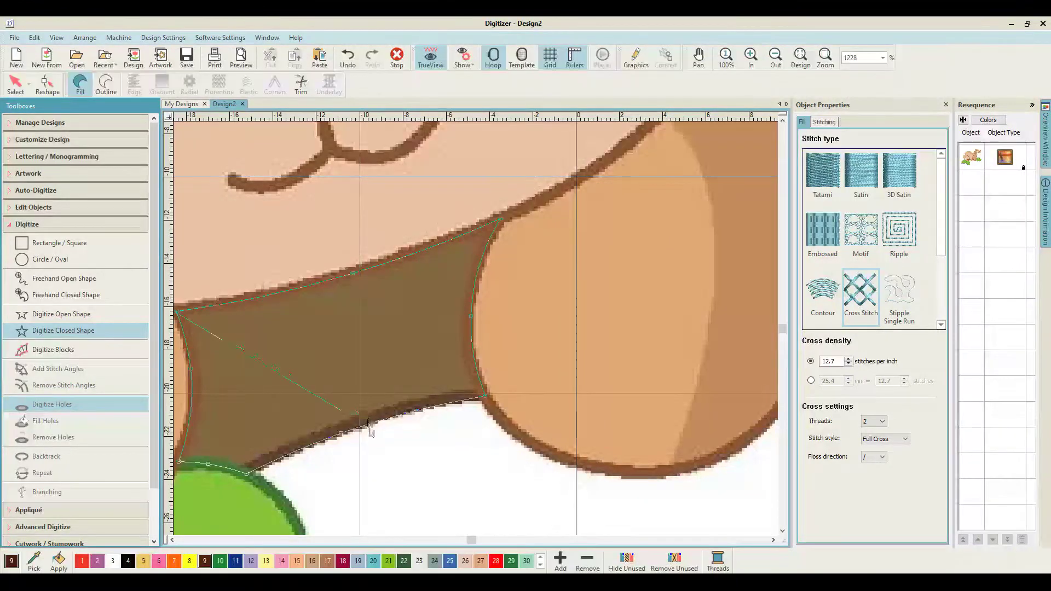
pyautogui.press('c')
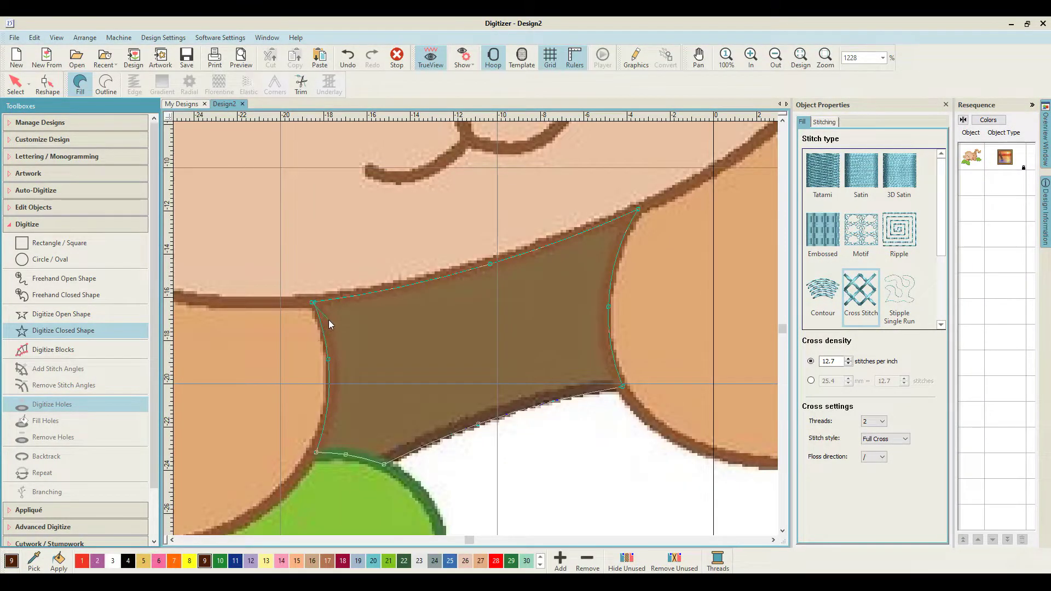
pyautogui.press('Return')
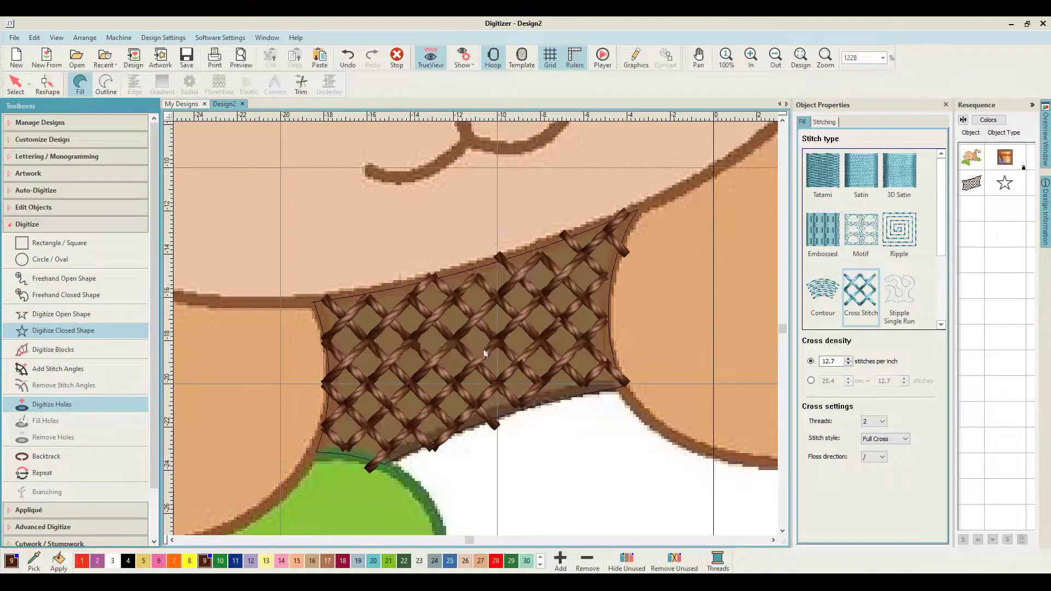
# Trace the small brown branch section between the monkey's front and hind legs as a closed cross-stitch shape
pyautogui.scroll(-1, 476, 323)
pyautogui.scroll(-1, 591, 307)
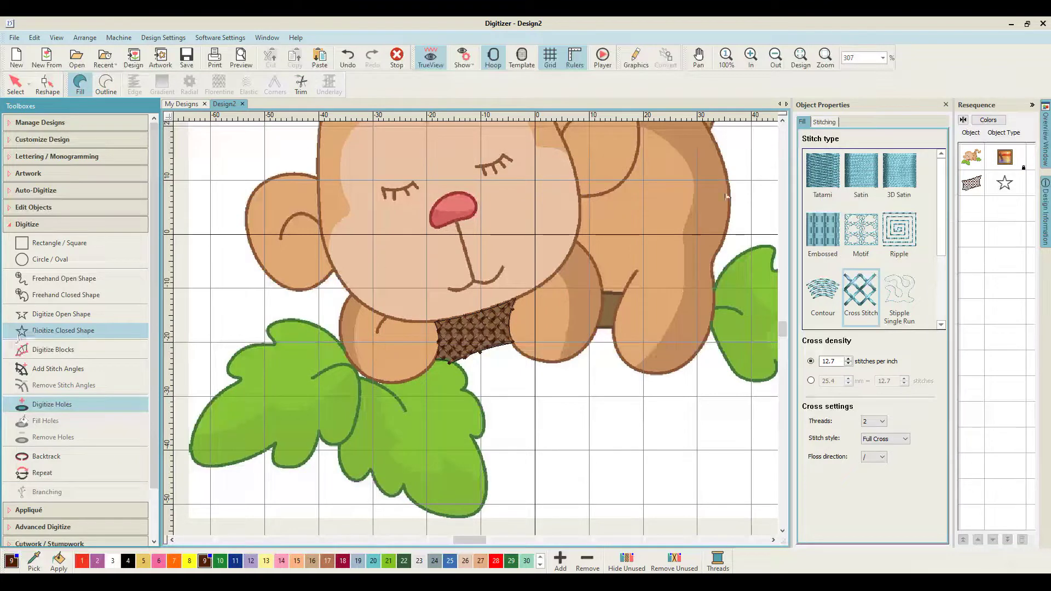
pyautogui.click(602, 291)
pyautogui.scroll(1, 753, 296)
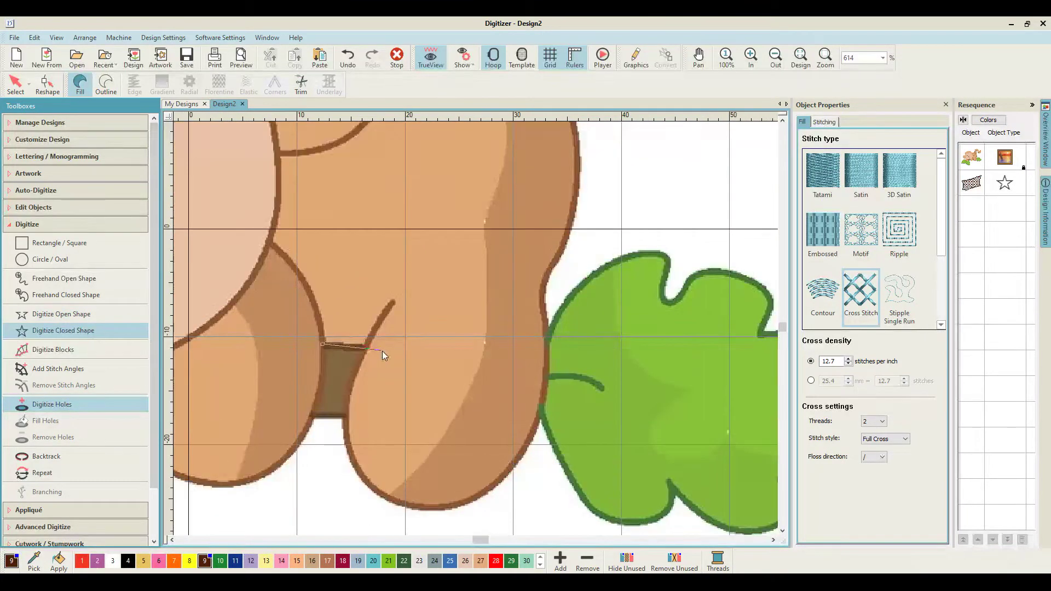
pyautogui.rightClick(353, 381)
pyautogui.click(345, 417)
pyautogui.click(311, 414)
pyautogui.press('Return')
# Choose light green thread colour 67 for digitizing the leaf behind the monkey's hind leg
pyautogui.hotkey('shift', 'z')
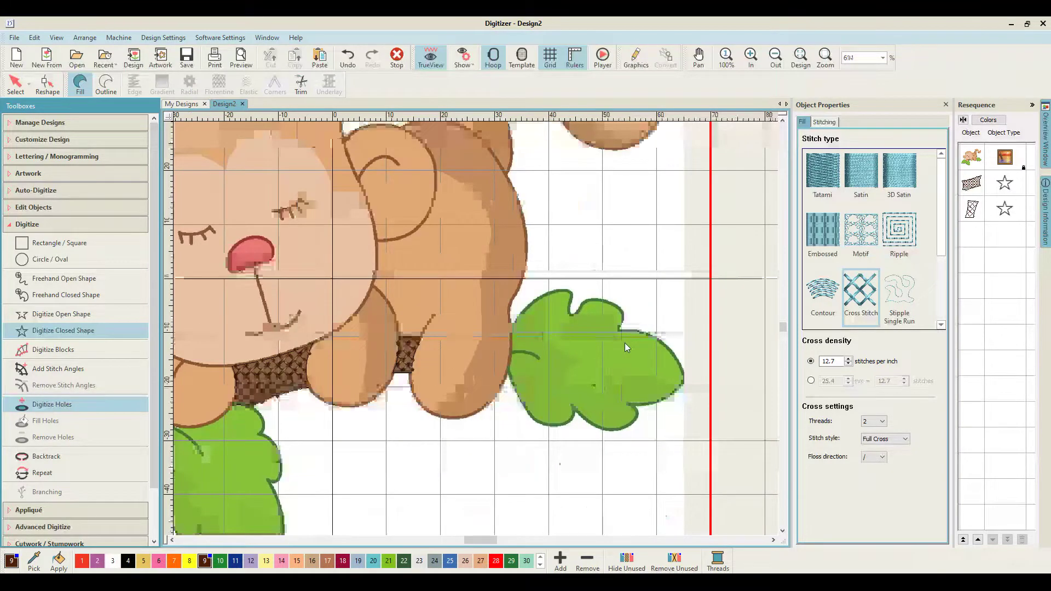
pyautogui.hotkey('shift', 'z')
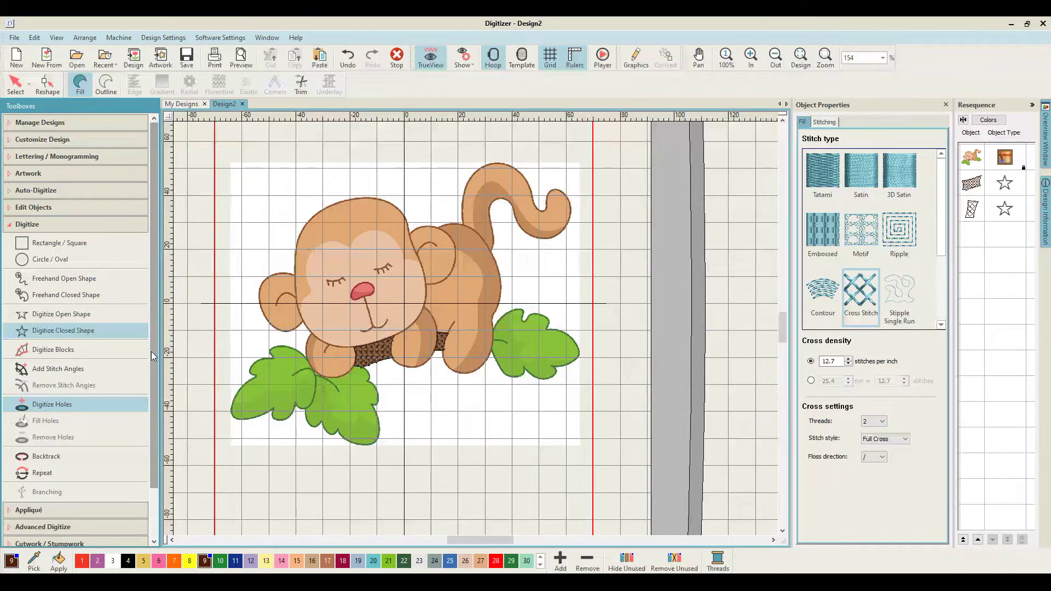
pyautogui.hotkey('shift', 'z')
pyautogui.press('z')
pyautogui.press('z')
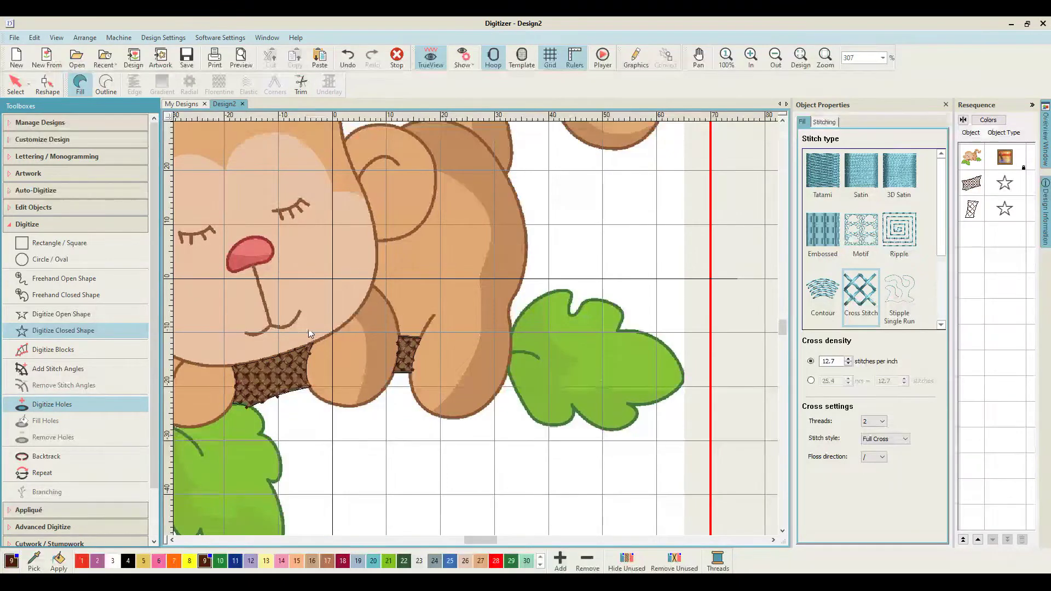
pyautogui.press('z')
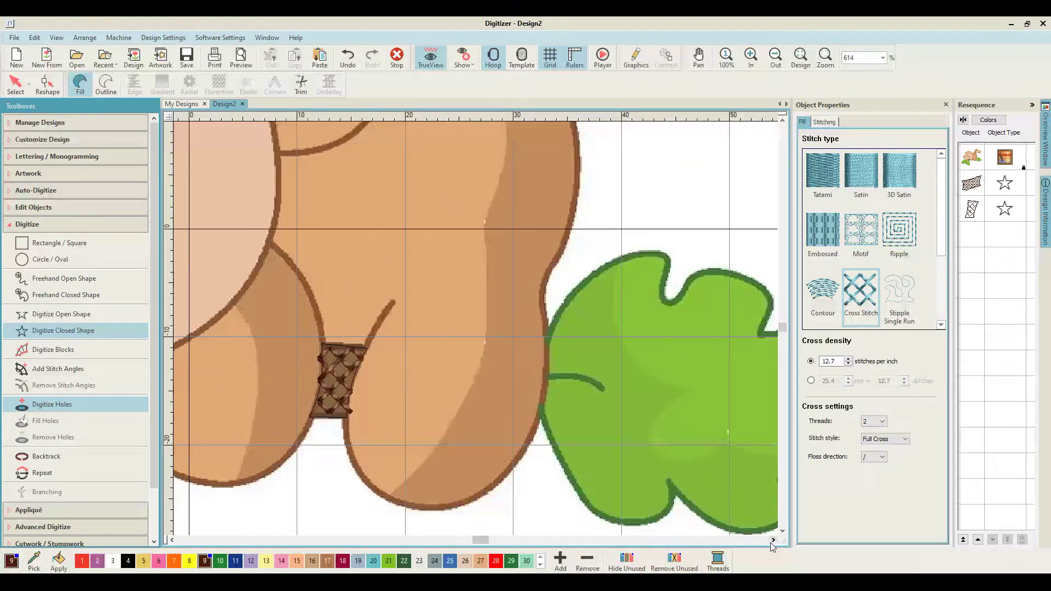
pyautogui.click(773, 540)
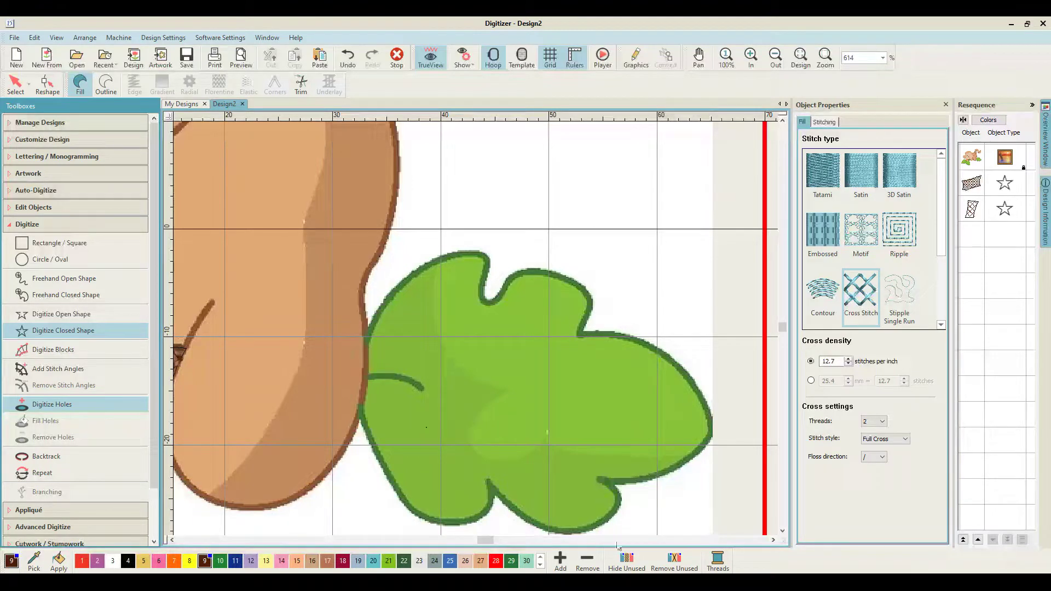
pyautogui.click(540, 565)
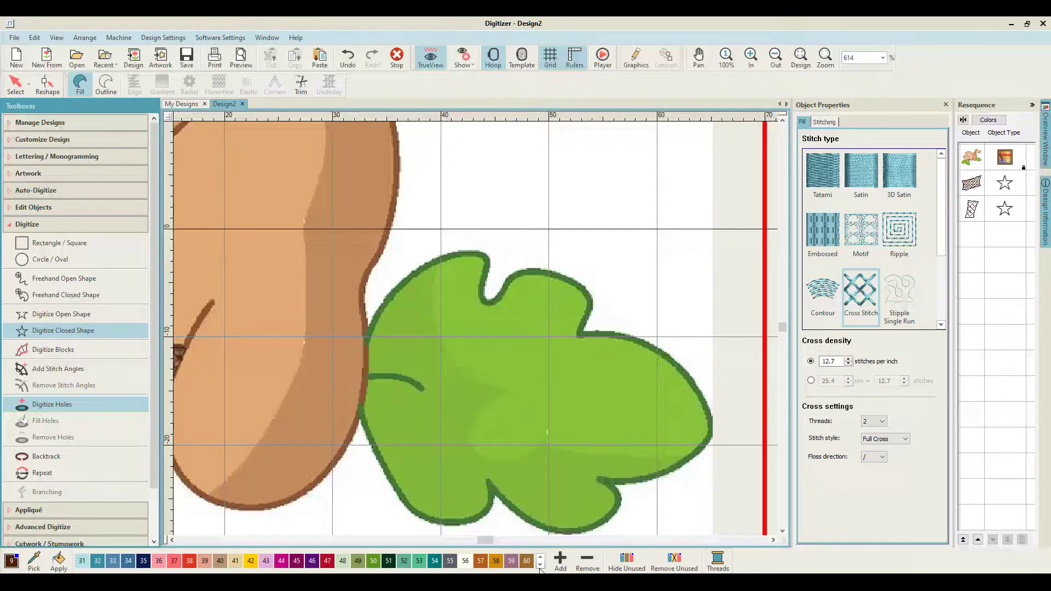
pyautogui.click(540, 565)
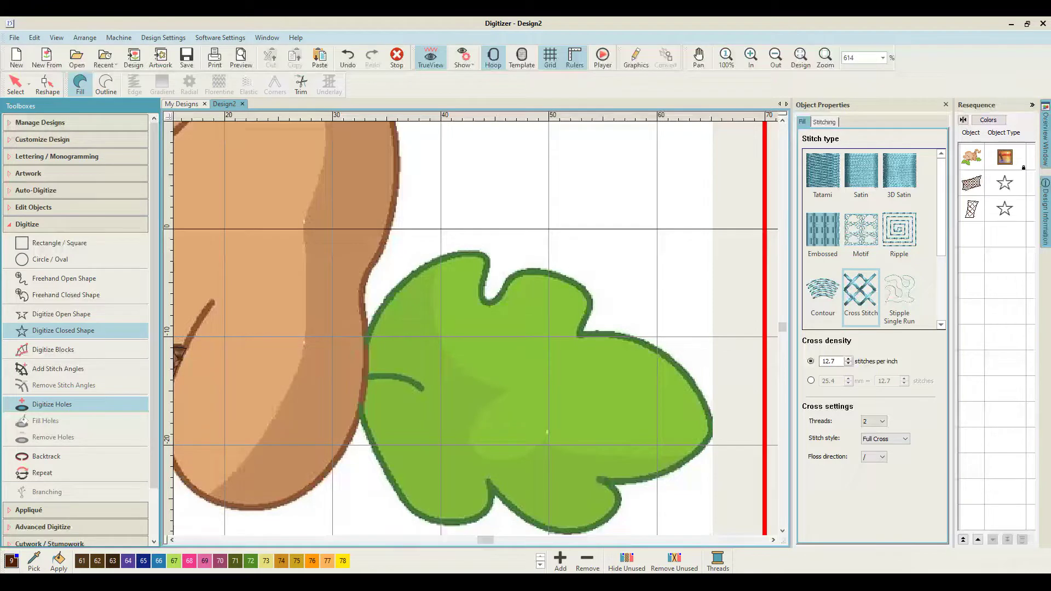
pyautogui.click(174, 563)
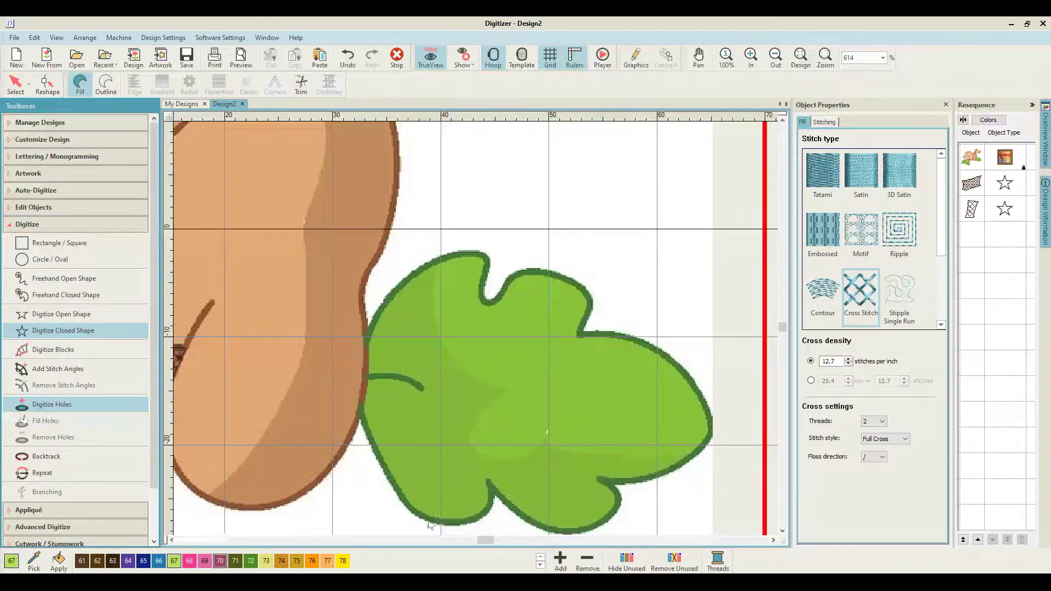
# Start a closed shape on the leaf behind the hind leg, tracing its top lobe down into the first notch
pyautogui.click(26, 333)
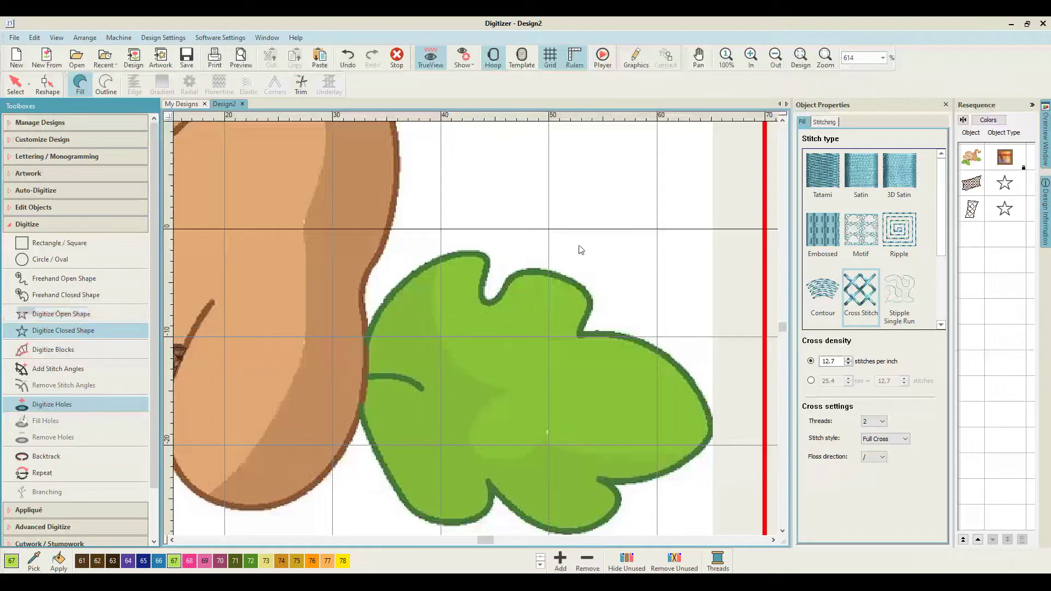
pyautogui.click(434, 262)
pyautogui.scroll(1, 535, 159)
pyautogui.rightClick(391, 365)
pyautogui.rightClick(440, 373)
pyautogui.rightClick(444, 396)
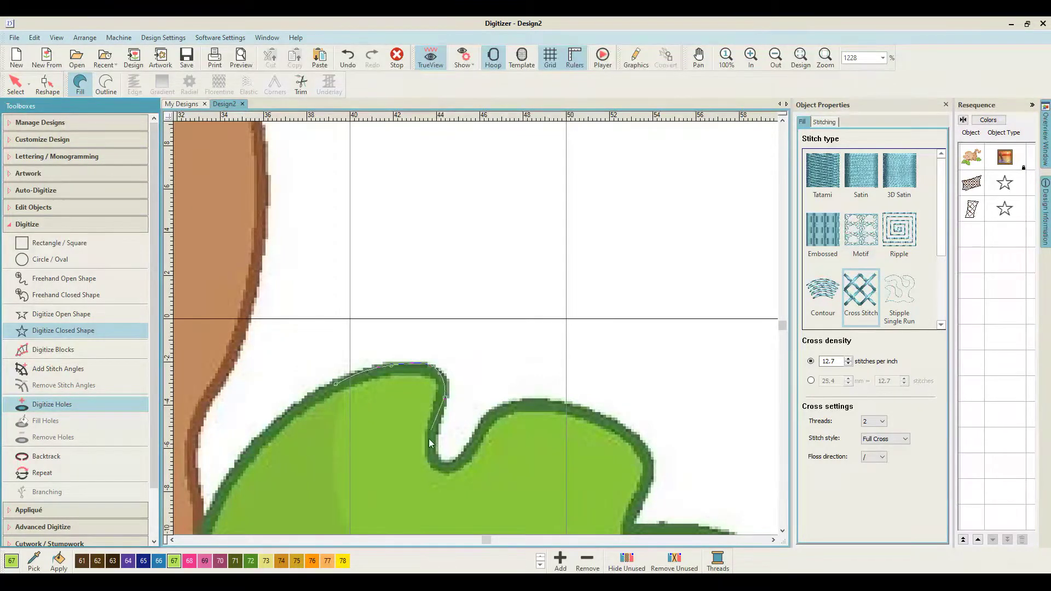
pyautogui.rightClick(433, 439)
pyautogui.rightClick(439, 463)
# Continue the outline over the leaf's second lobe and along its outer edge to the tip
pyautogui.rightClick(511, 407)
pyautogui.rightClick(570, 408)
pyautogui.rightClick(647, 455)
pyautogui.rightClick(548, 402)
pyautogui.click(534, 428)
pyautogui.rightClick(642, 443)
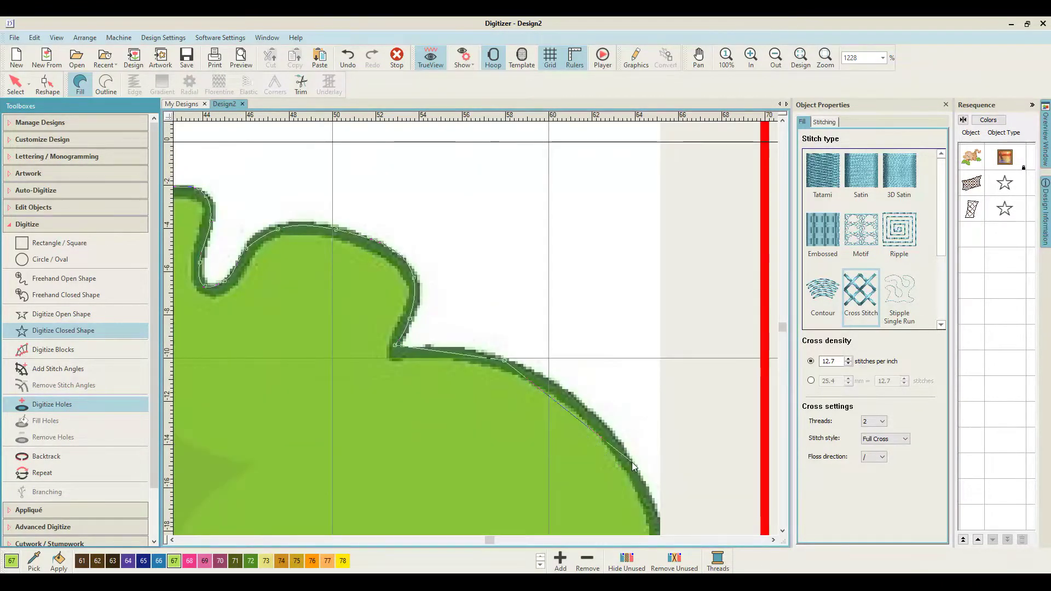
pyautogui.rightClick(632, 462)
pyautogui.click(576, 447)
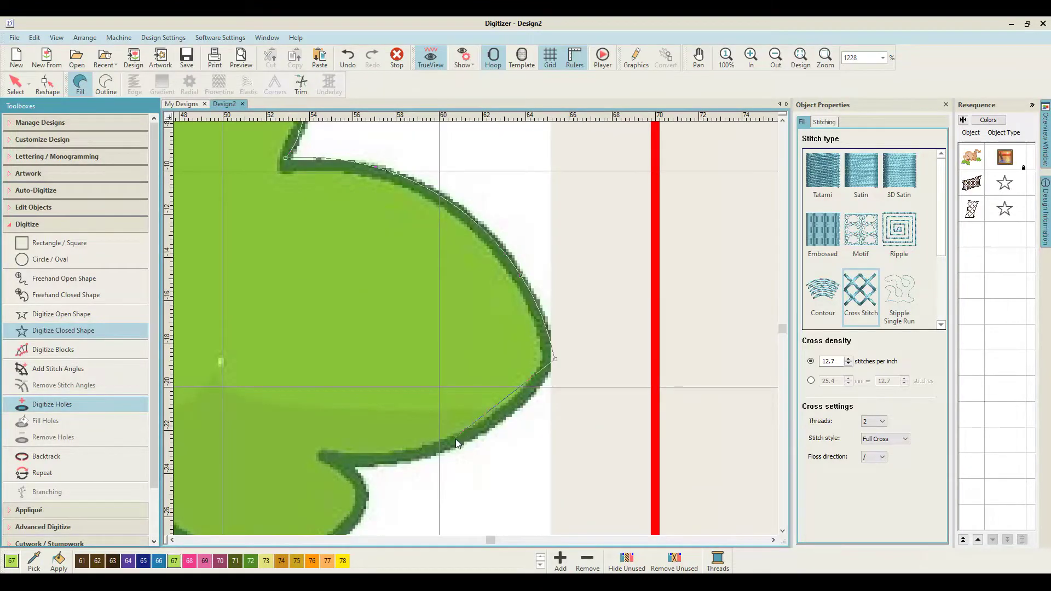
pyautogui.rightClick(454, 448)
pyautogui.click(348, 468)
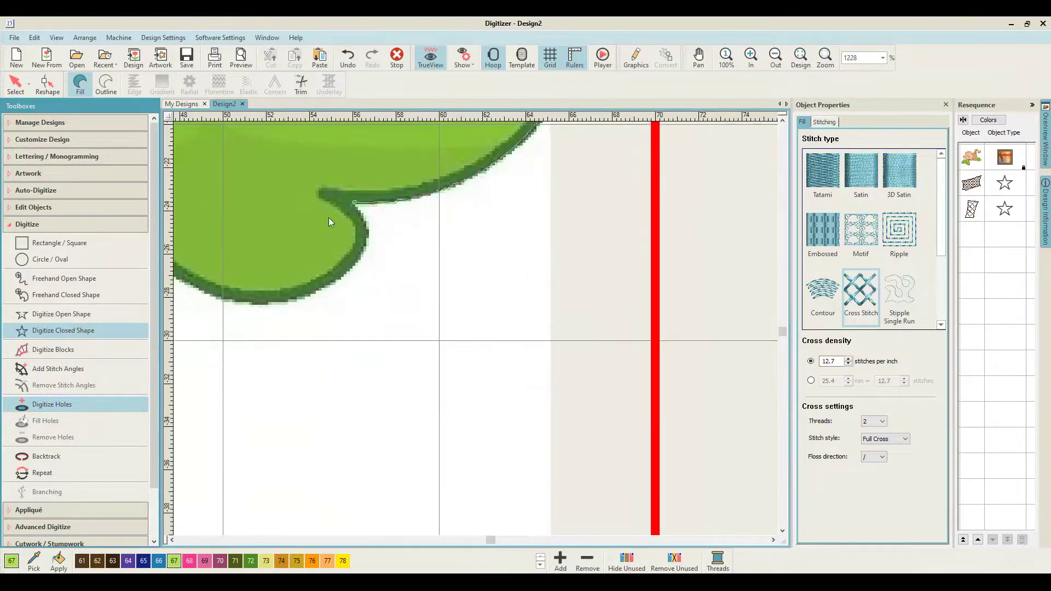
pyautogui.rightClick(335, 277)
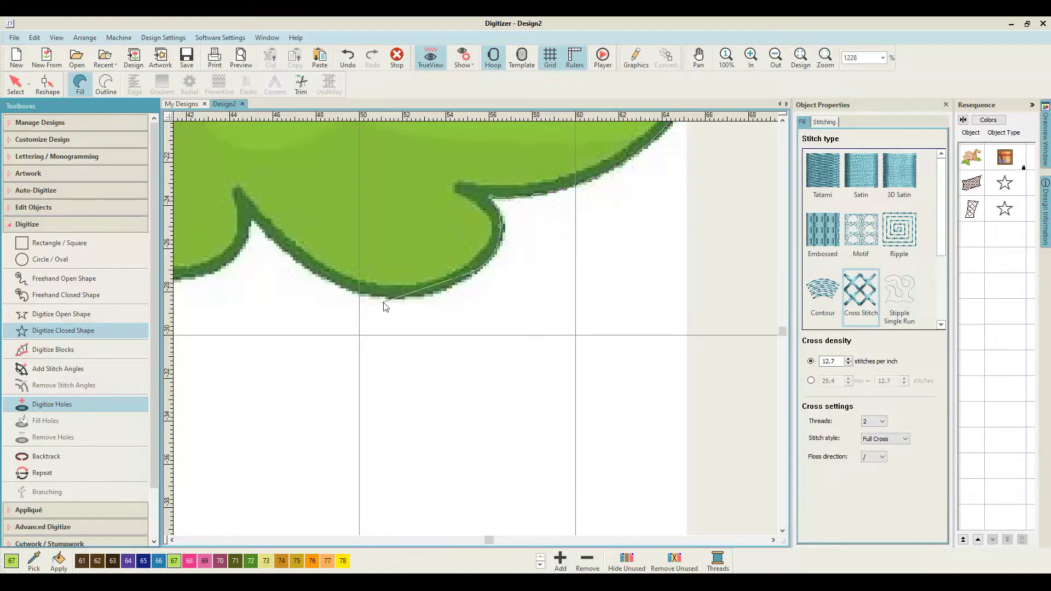
pyautogui.rightClick(248, 303)
pyautogui.rightClick(295, 256)
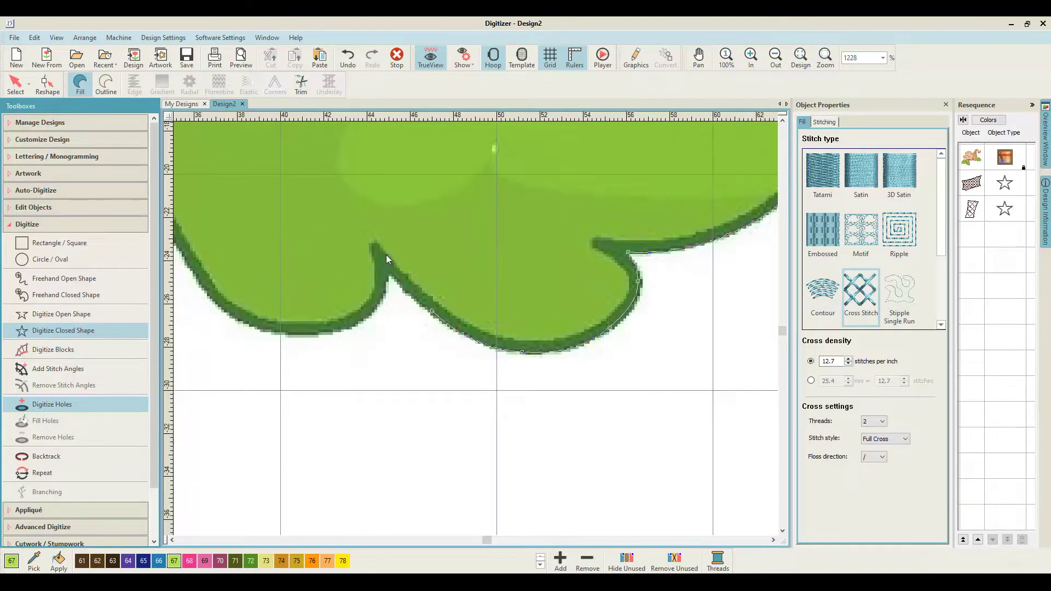
pyautogui.click(385, 269)
pyautogui.rightClick(371, 312)
pyautogui.rightClick(287, 333)
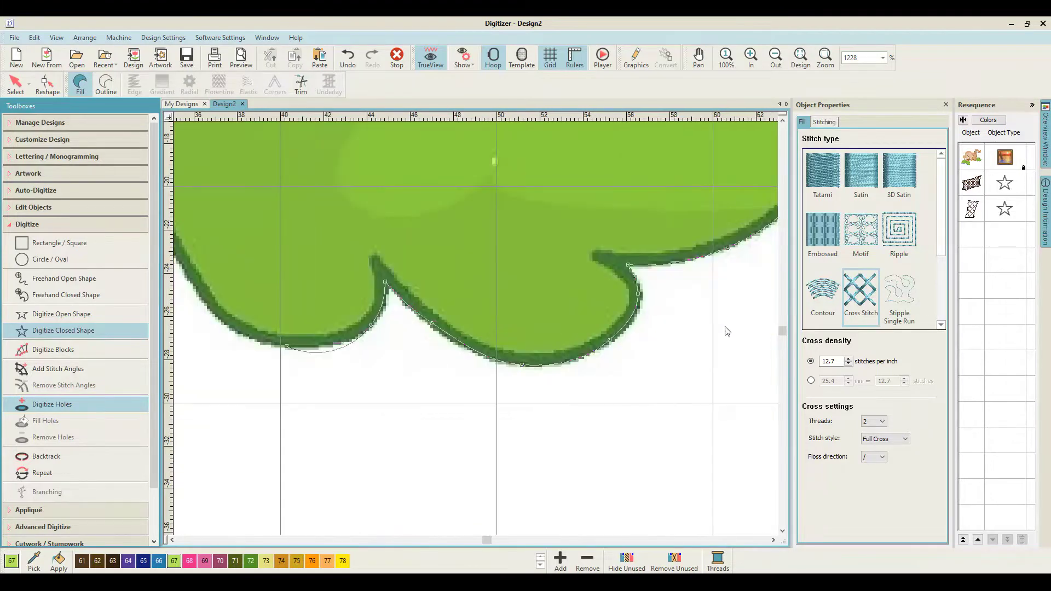
pyautogui.press('BackSpace')
pyautogui.press('BackSpace')
pyautogui.press('BackSpace')
pyautogui.press('BackSpace')
pyautogui.press('BackSpace')
pyautogui.press('BackSpace')
pyautogui.press('BackSpace')
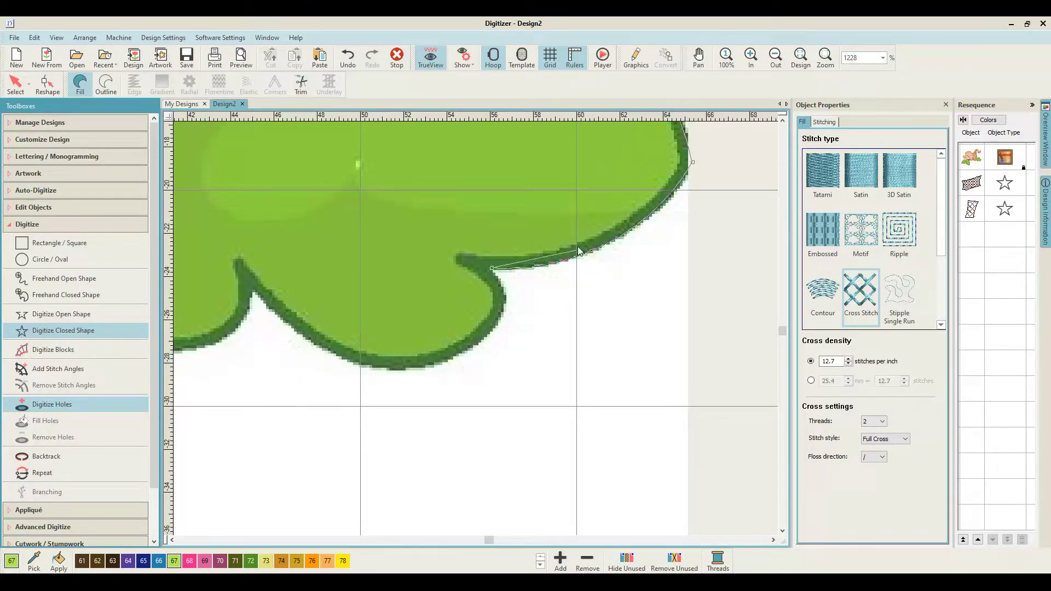
pyautogui.press('BackSpace')
pyautogui.press('BackSpace')
pyautogui.press('BackSpace')
pyautogui.press('BackSpace')
pyautogui.press('BackSpace')
pyautogui.press('BackSpace')
# Trace the edge of the light green area from the leaf's tip back to its top lobe and complete the cross-stitch shape
pyautogui.rightClick(517, 217)
pyautogui.rightClick(353, 181)
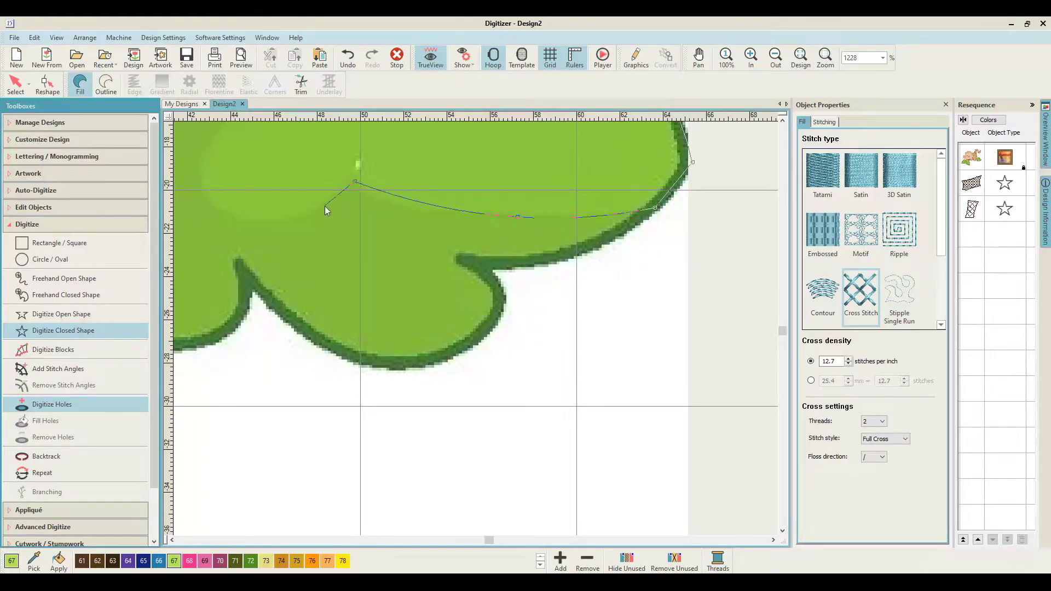
pyautogui.rightClick(311, 208)
pyautogui.rightClick(209, 201)
pyautogui.scroll(5, 209, 201)
pyautogui.hscroll(-5, 209, 201)
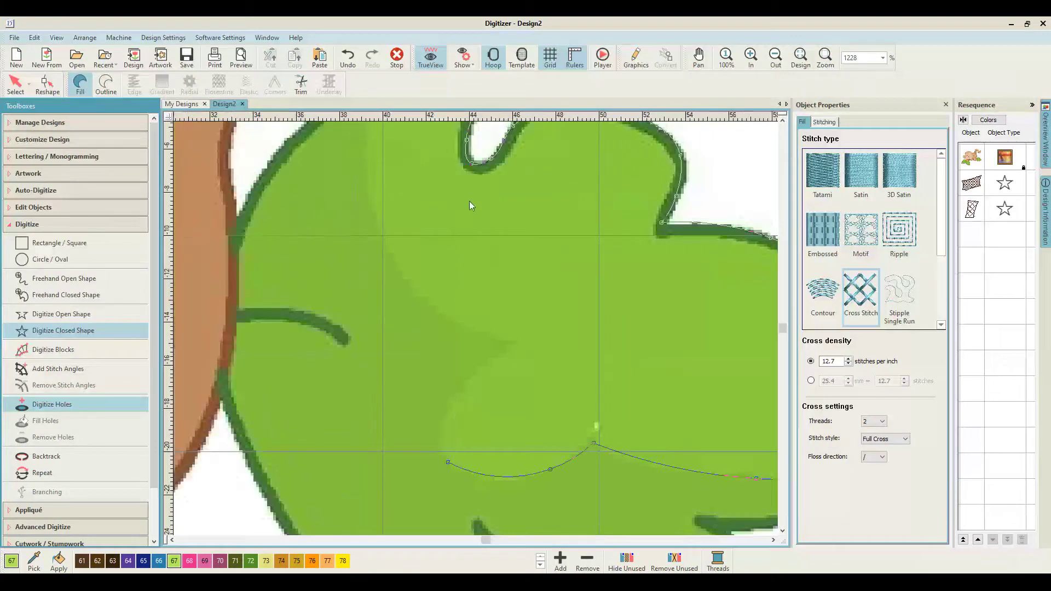
pyautogui.rightClick(463, 385)
pyautogui.click(523, 341)
pyautogui.click(421, 294)
pyautogui.scroll(2, 341, 135)
pyautogui.hscroll(-1, 340, 135)
pyautogui.rightClick(434, 244)
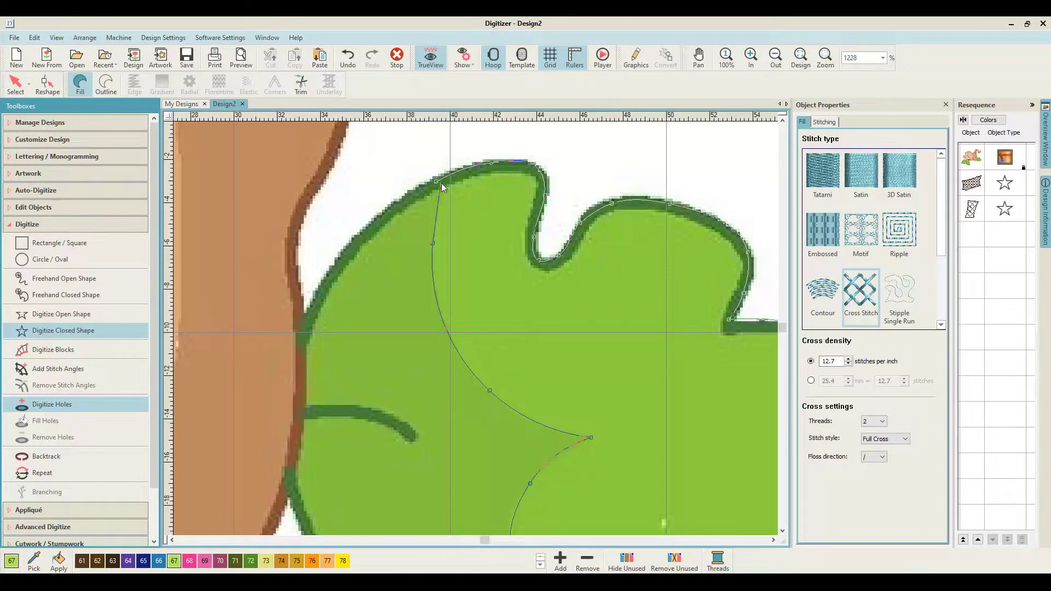
pyautogui.click(435, 181)
pyautogui.press('Return')
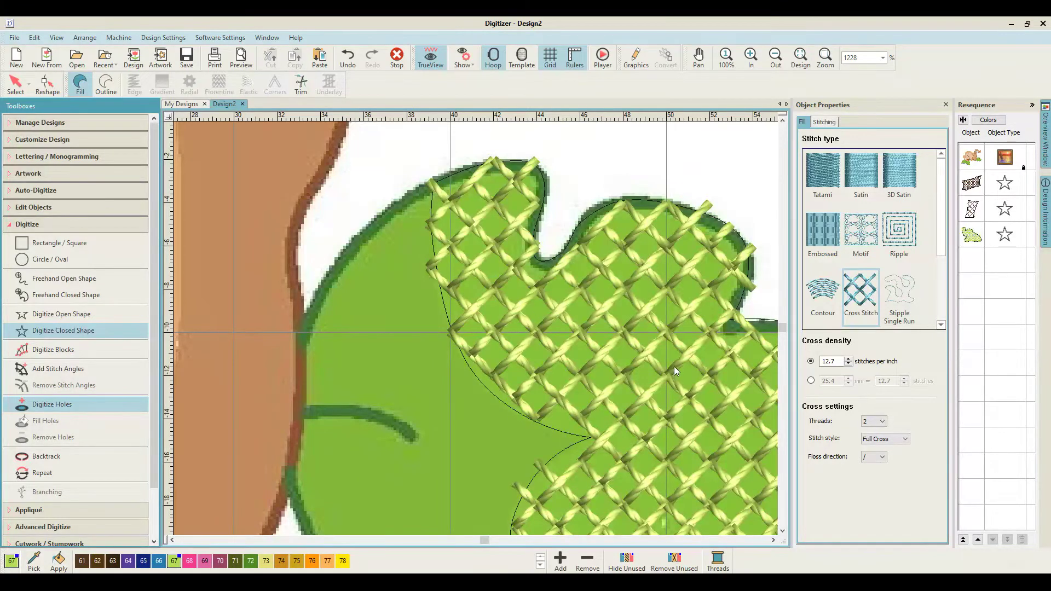
# Start another light green closed shape on the leaf below the front paw, tracing its first lobe beneath the branch
pyautogui.scroll(-3, 674, 366)
pyautogui.hotkey('shift', 'z')
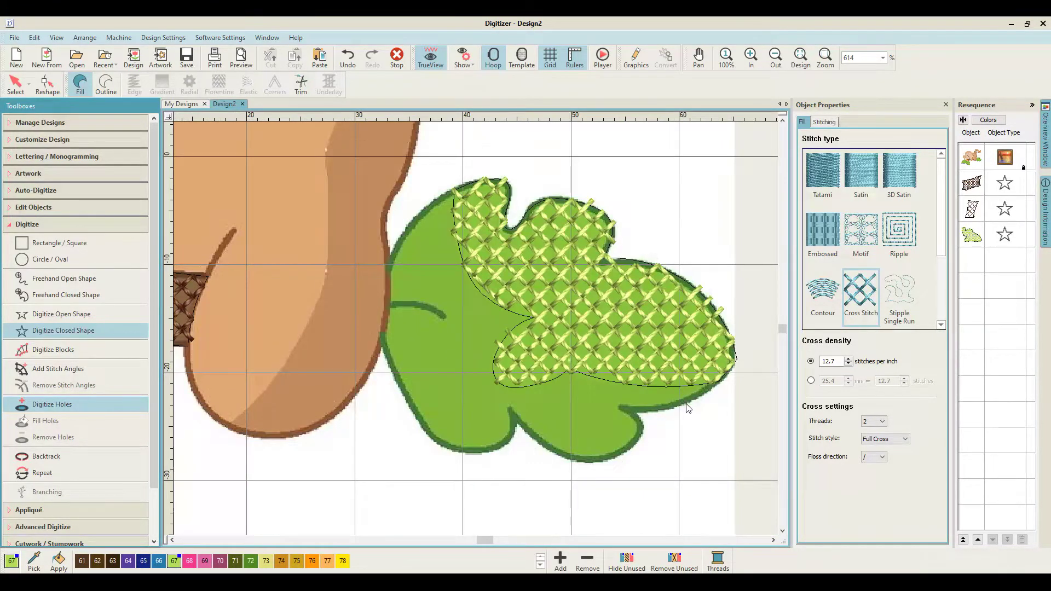
pyautogui.scroll(-1, 685, 403)
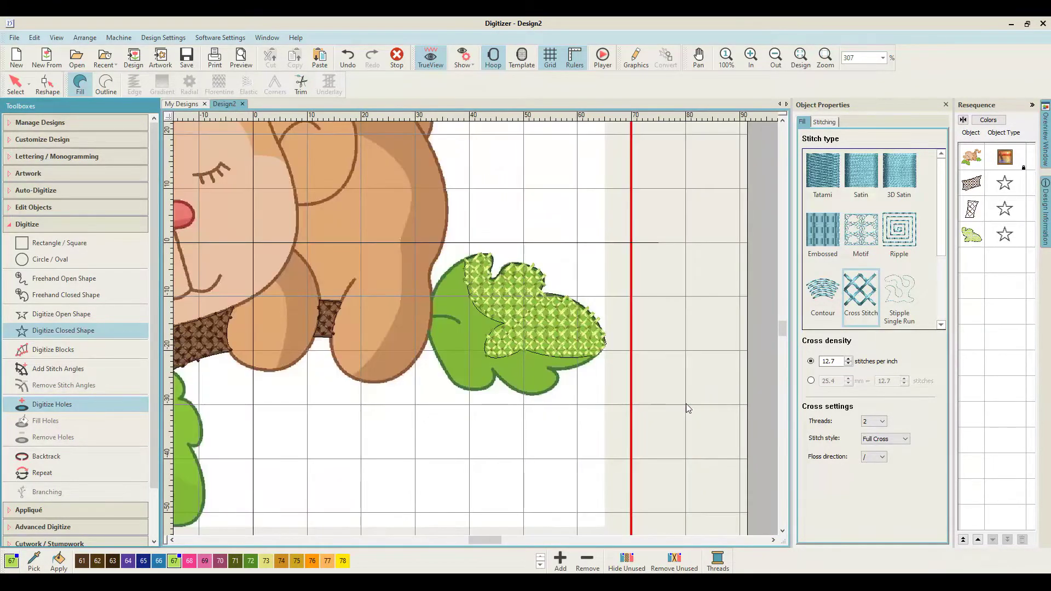
pyautogui.click(174, 540)
pyautogui.click(174, 539)
pyautogui.click(174, 540)
pyautogui.click(174, 540)
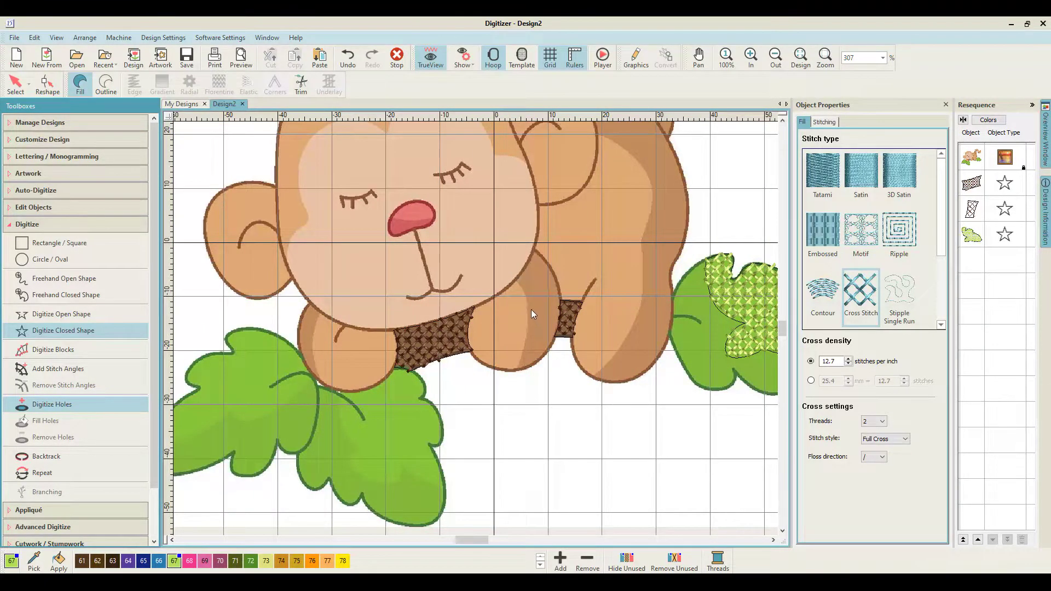
pyautogui.scroll(1, 507, 305)
pyautogui.click(313, 405)
pyautogui.hscroll(-2, 515, 229)
pyautogui.scroll(-3, 492, 251)
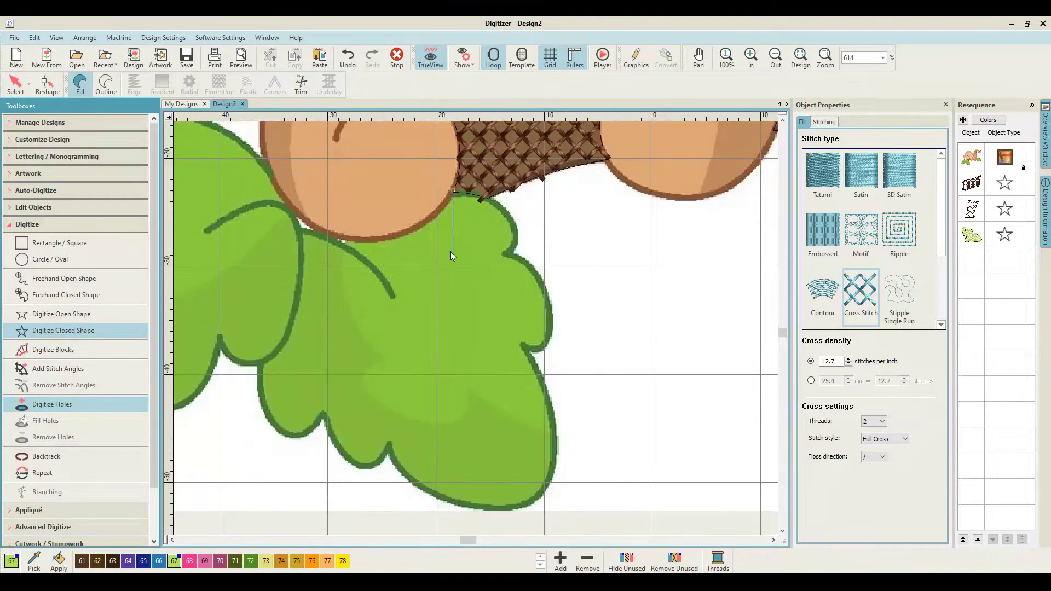
pyautogui.scroll(1, 436, 209)
pyautogui.scroll(3, 442, 215)
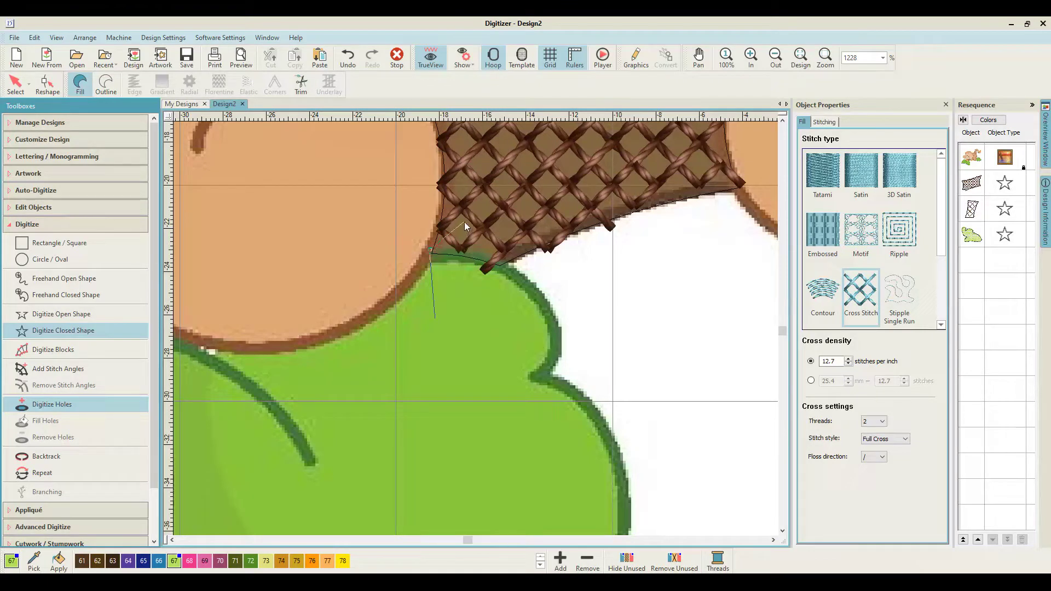
pyautogui.rightClick(465, 251)
pyautogui.rightClick(511, 266)
pyautogui.rightClick(561, 335)
# Continue the outline around this leaf's second lobe and down its outer edge to the start of the dark shading
pyautogui.rightClick(549, 371)
pyautogui.rightClick(594, 404)
pyautogui.rightClick(543, 427)
pyautogui.rightClick(526, 469)
pyautogui.click(493, 476)
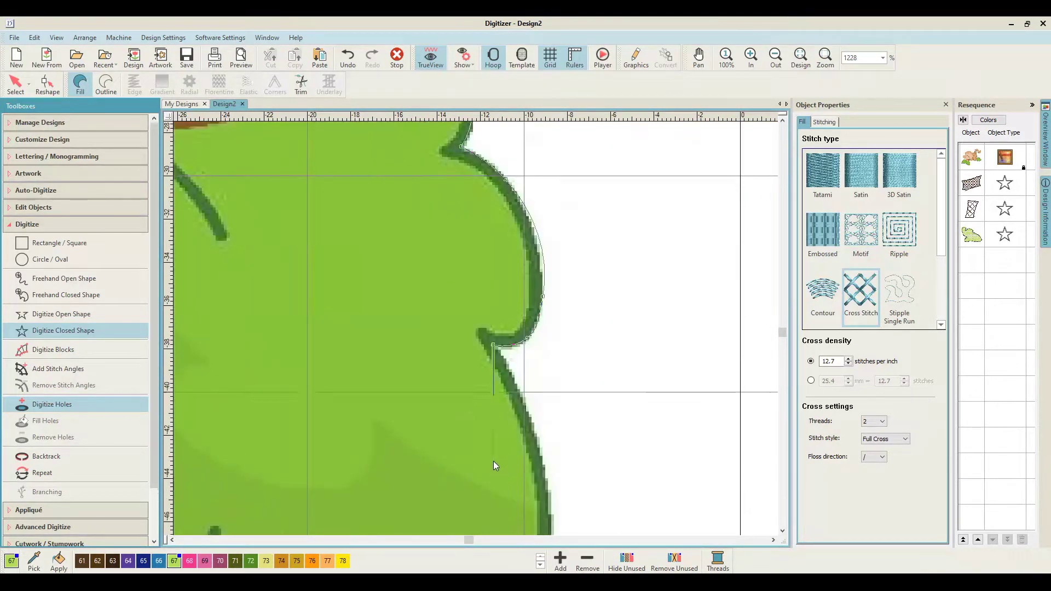
pyautogui.rightClick(541, 388)
pyautogui.click(547, 450)
# Follow the shading boundary through the leaf up to the front paw, then along the paw to close the shape
pyautogui.rightClick(471, 414)
pyautogui.click(374, 356)
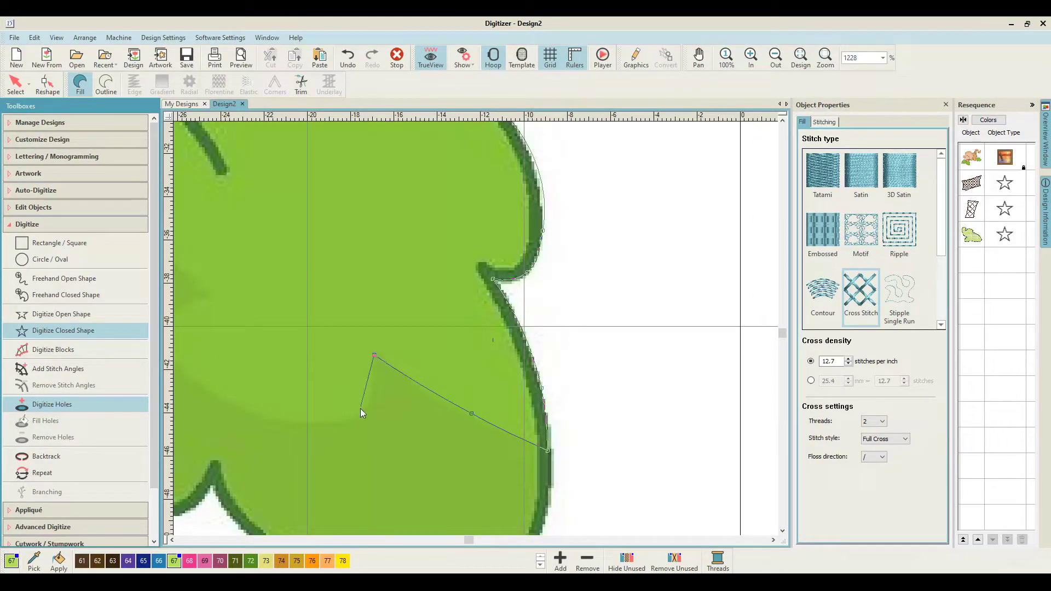
pyautogui.click(281, 422)
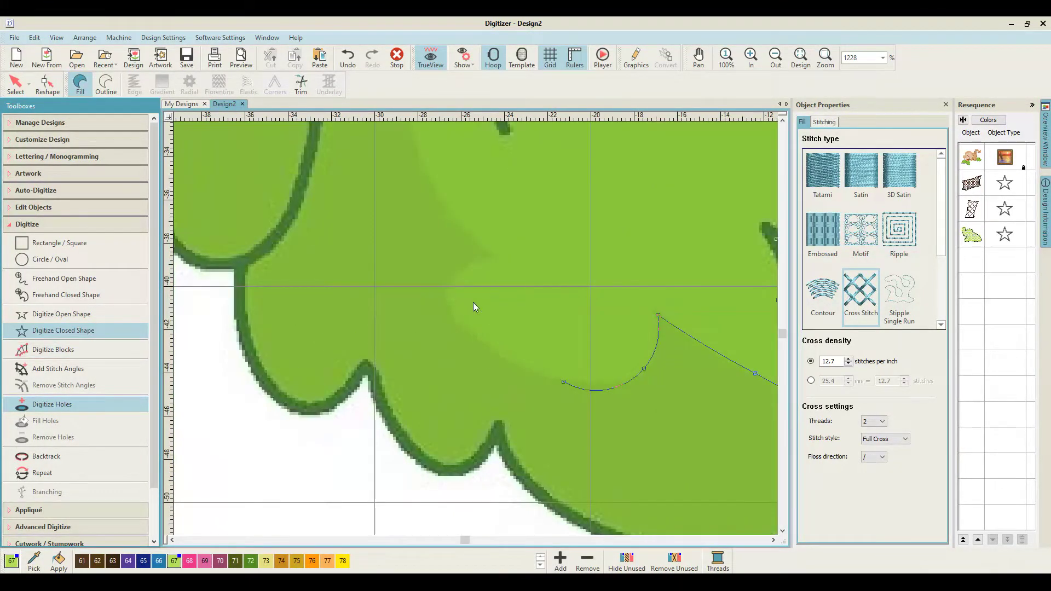
pyautogui.rightClick(461, 325)
pyautogui.click(447, 288)
pyautogui.click(498, 256)
pyautogui.click(472, 242)
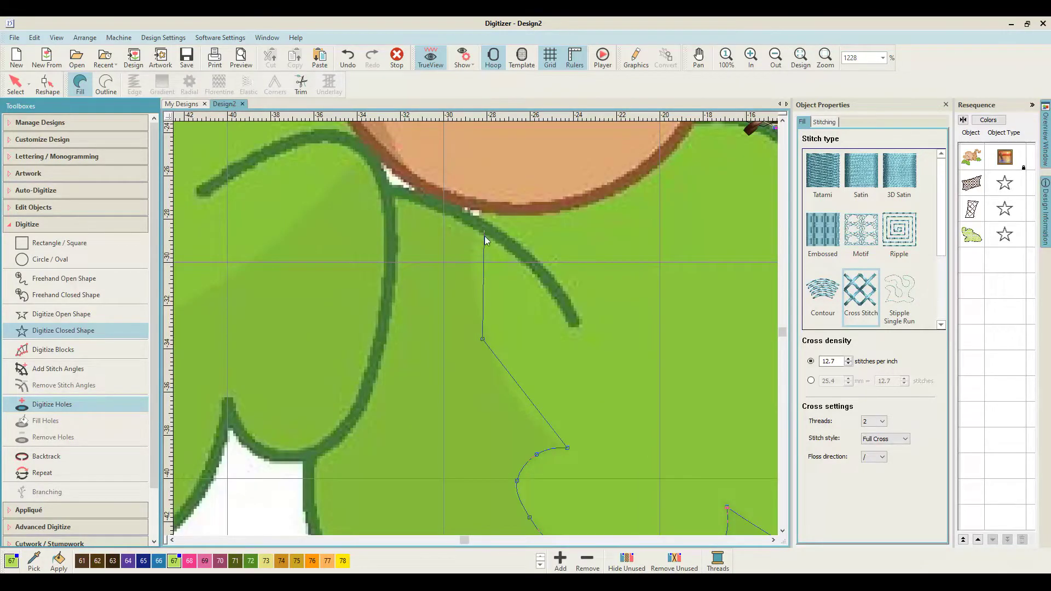
pyautogui.click(481, 204)
pyautogui.click(587, 198)
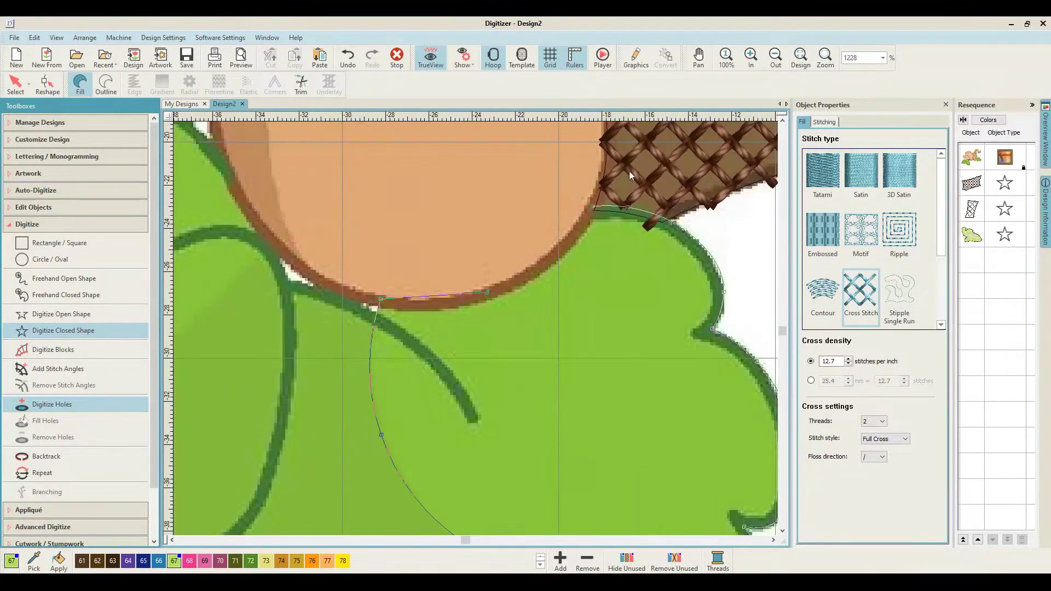
pyautogui.click(592, 207)
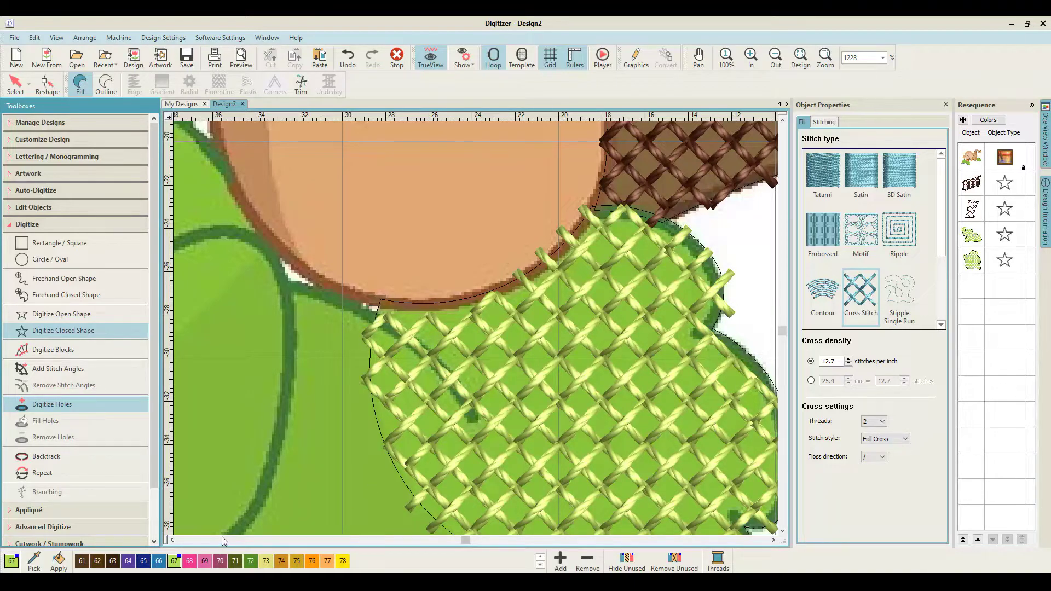
# Start a closed shape on the leftmost leaf, tracing its light-dark shading boundary from the front paw to the outer edge
pyautogui.hotkey('shift', 'z')
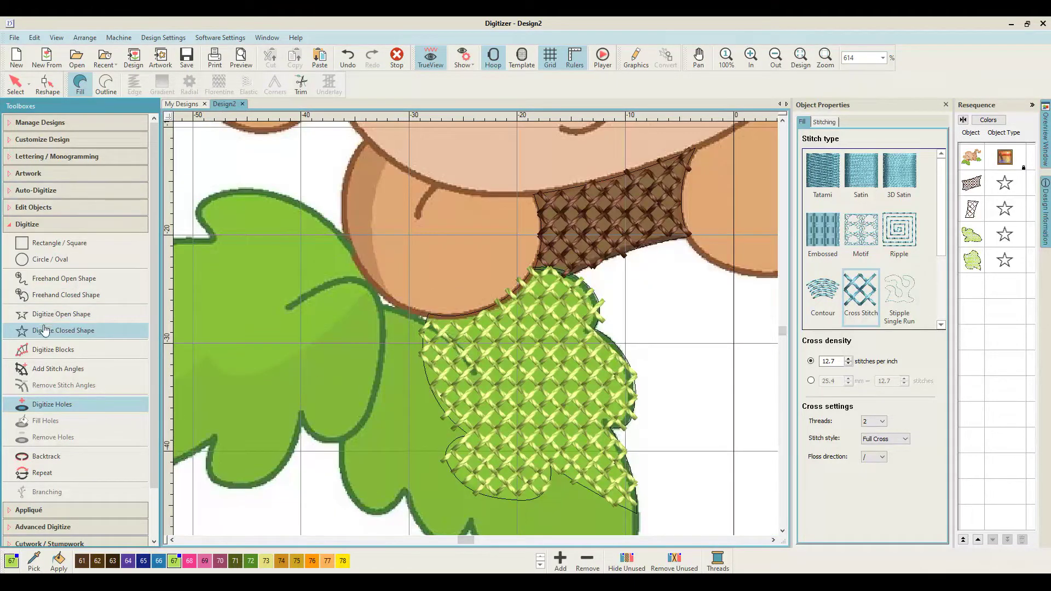
pyautogui.click(40, 334)
pyautogui.click(370, 287)
pyautogui.hscroll(-3, 372, 289)
pyautogui.press('z')
pyautogui.rightClick(421, 356)
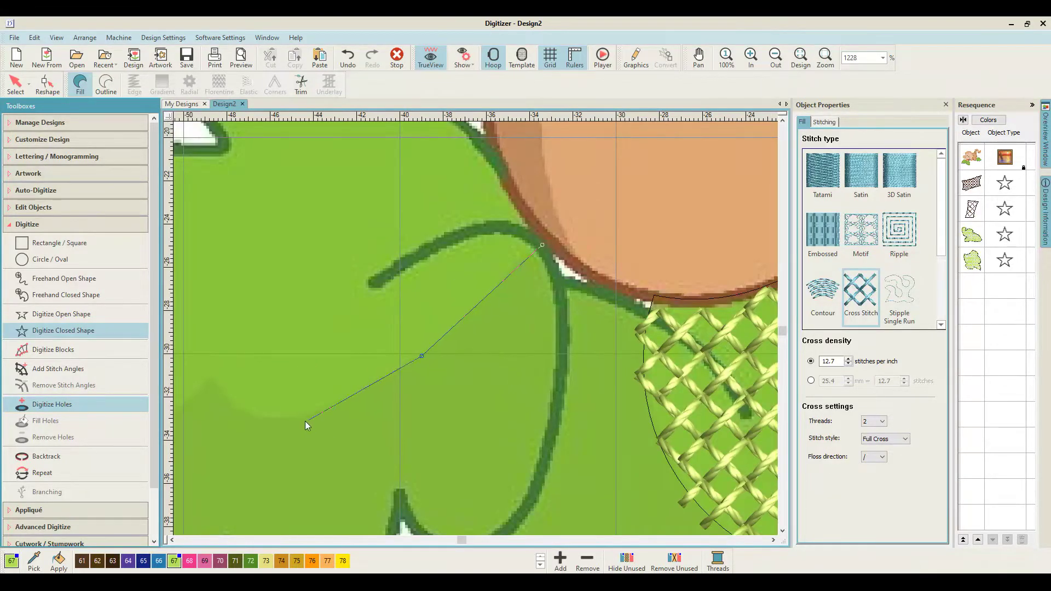
pyautogui.rightClick(279, 419)
pyautogui.rightClick(225, 398)
pyautogui.click(212, 376)
pyautogui.click(316, 400)
pyautogui.rightClick(304, 380)
# Trace the leftmost leaf's outer edge up past the first notch and around the middle lobe to the second notch
pyautogui.click(383, 242)
pyautogui.rightClick(494, 156)
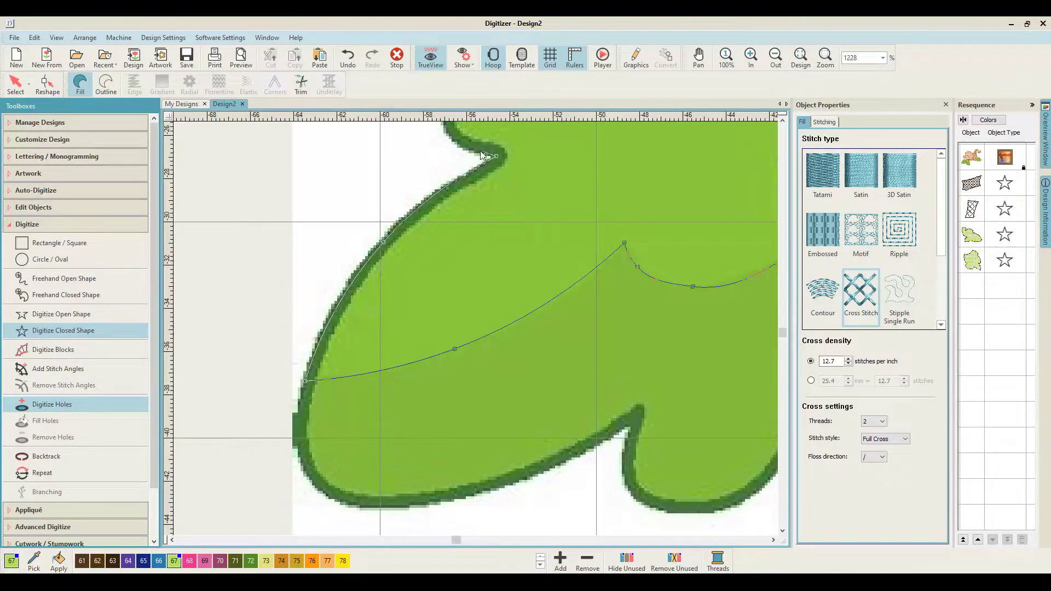
pyautogui.click(470, 152)
pyautogui.rightClick(475, 303)
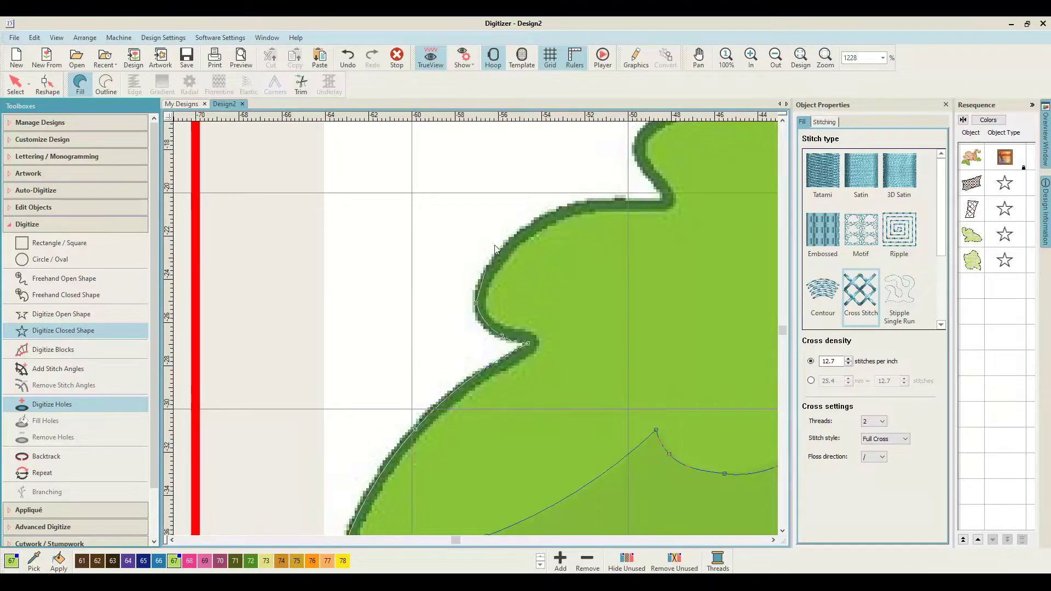
pyautogui.rightClick(510, 242)
pyautogui.rightClick(623, 204)
pyautogui.click(668, 200)
# Trace the leftmost leaf's top lobe back to the front paw and complete the light green cross-stitch shape
pyautogui.rightClick(638, 165)
pyautogui.rightClick(459, 321)
pyautogui.rightClick(534, 302)
pyautogui.rightClick(652, 330)
pyautogui.rightClick(614, 373)
pyautogui.press('Return')
# Choose green thread colour 21 for the darker shaded parts of the leaves
pyautogui.scroll(-3, 659, 401)
pyautogui.hotkey('shift', 'z')
pyautogui.hotkey('shift', 'z')
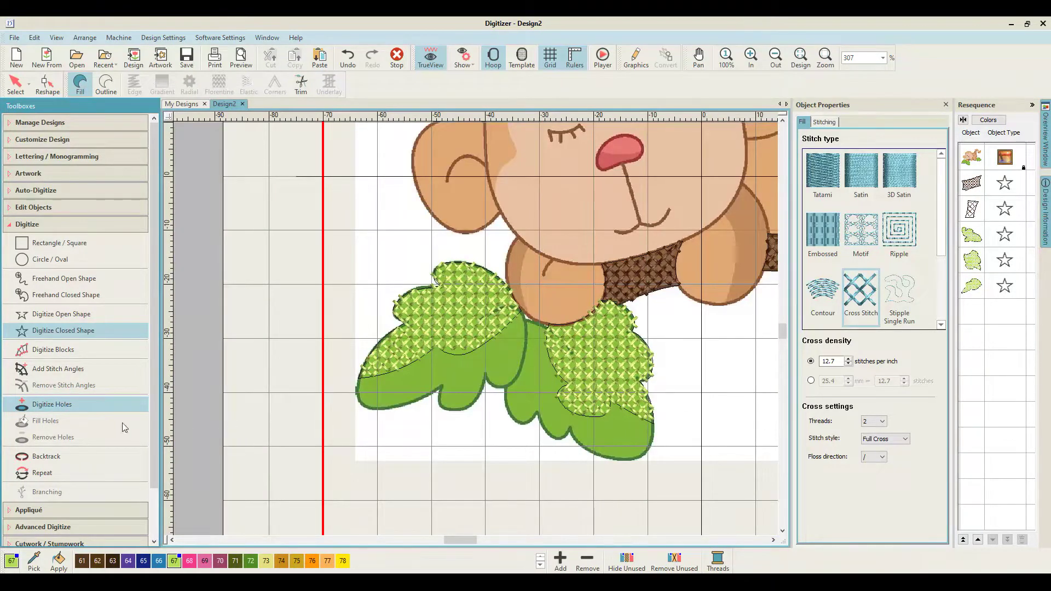
pyautogui.click(540, 556)
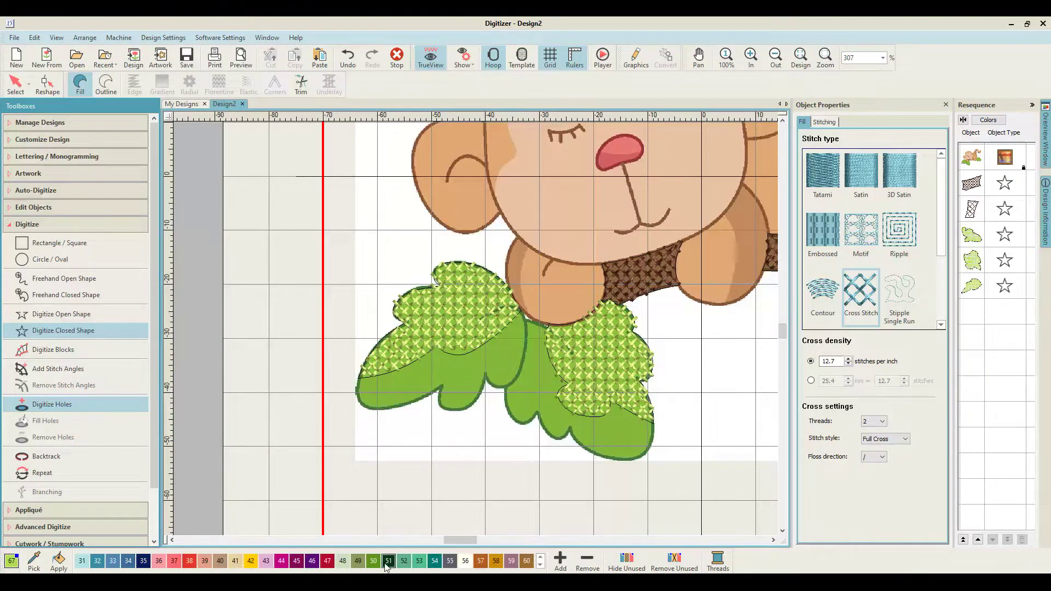
pyautogui.click(540, 556)
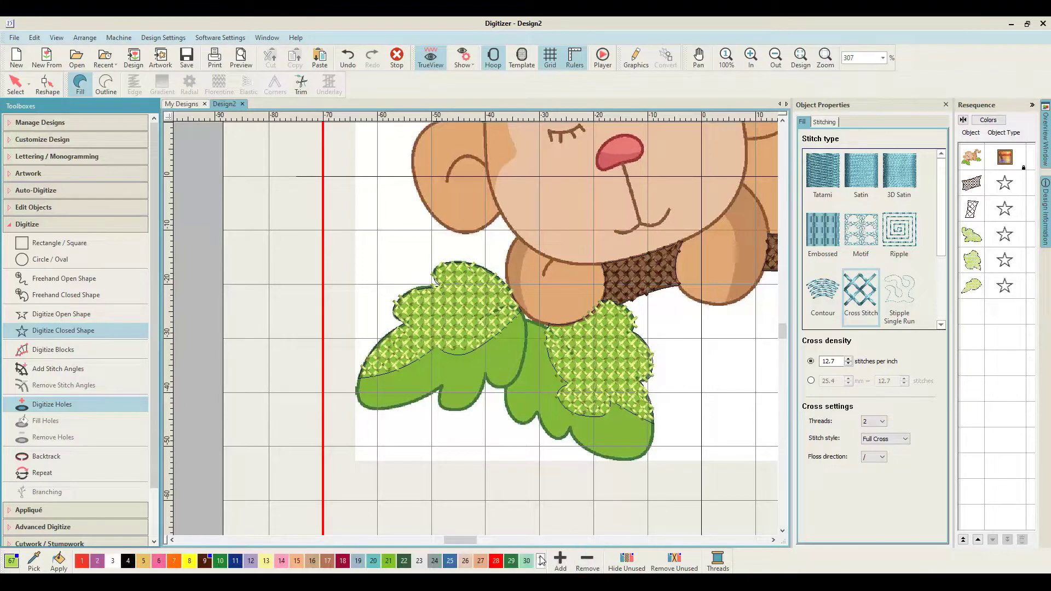
pyautogui.click(388, 560)
# Start a closed shape for the dark leaf area, tracing the leftmost leaf's light-dark boundary from the front paw to its outer edge
pyautogui.scroll(2, 463, 359)
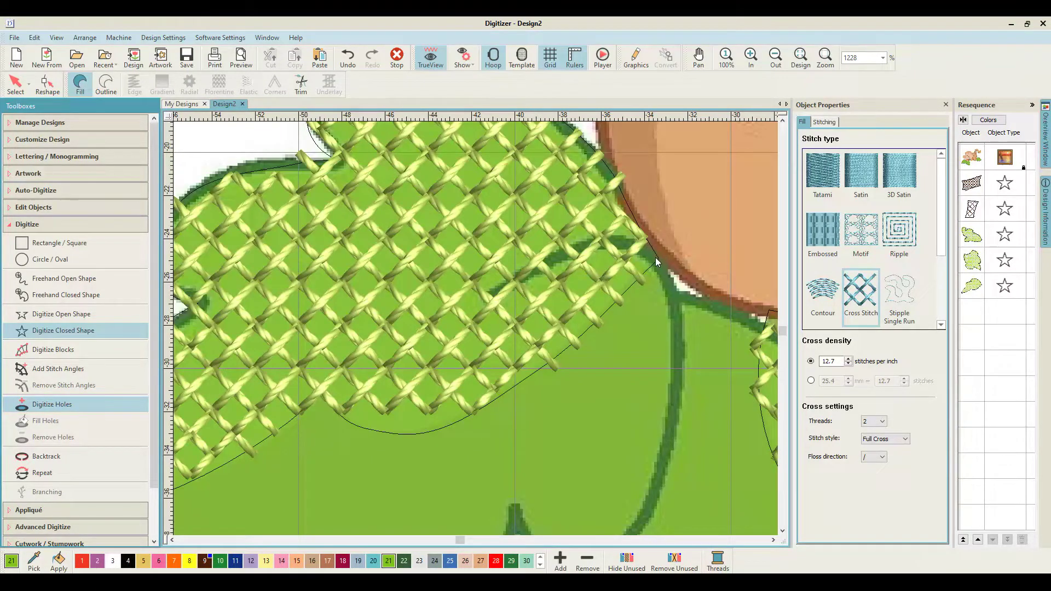
pyautogui.click(655, 255)
pyautogui.click(511, 383)
pyautogui.rightClick(425, 411)
pyautogui.click(322, 394)
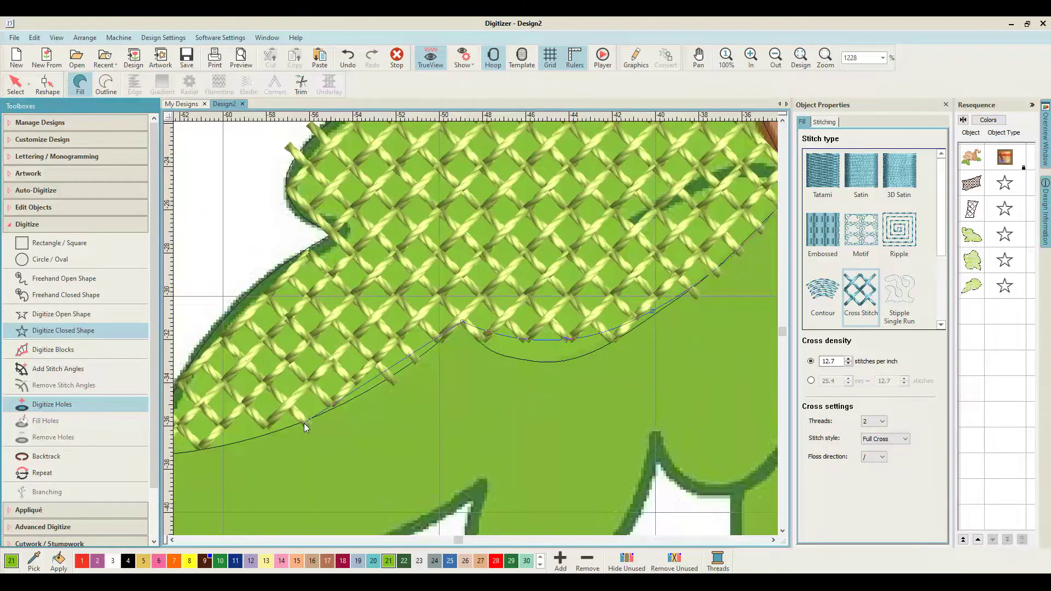
pyautogui.rightClick(320, 409)
pyautogui.click(287, 395)
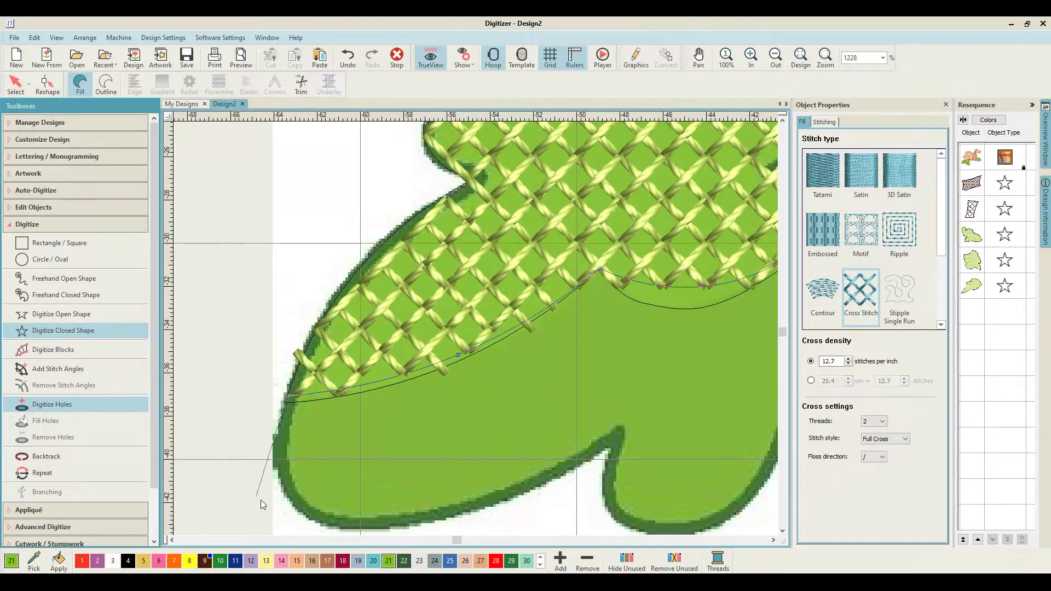
# Trace the leftmost leaf's outer edge around its tip and along the underside to the first lower notch
pyautogui.click(291, 497)
pyautogui.click(476, 426)
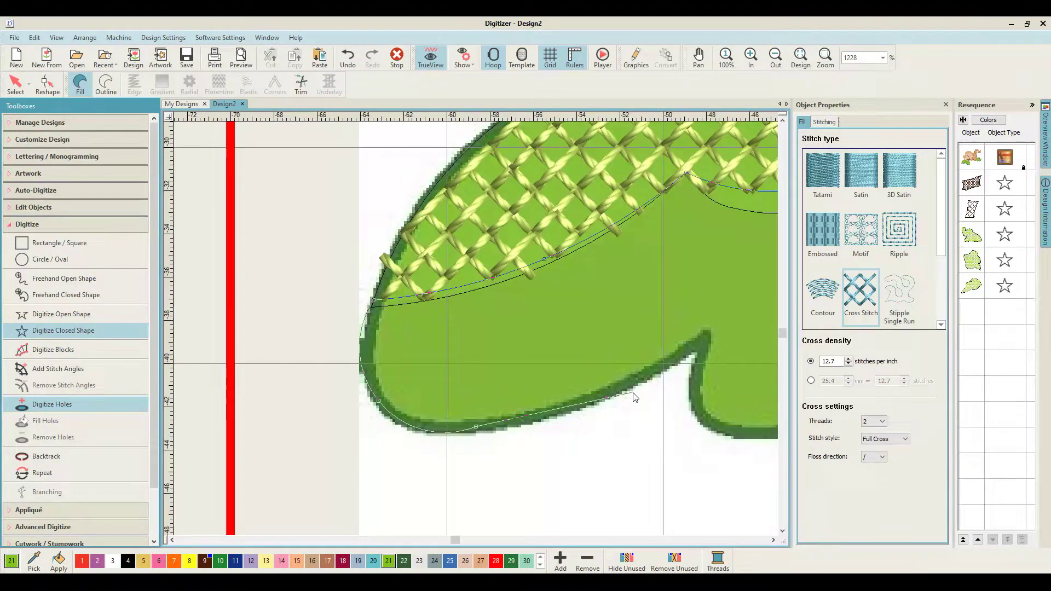
pyautogui.click(635, 383)
pyautogui.click(700, 349)
# Trace the leftmost leaf's second lower lobe and the next notch up to where the second leaf begins
pyautogui.click(693, 406)
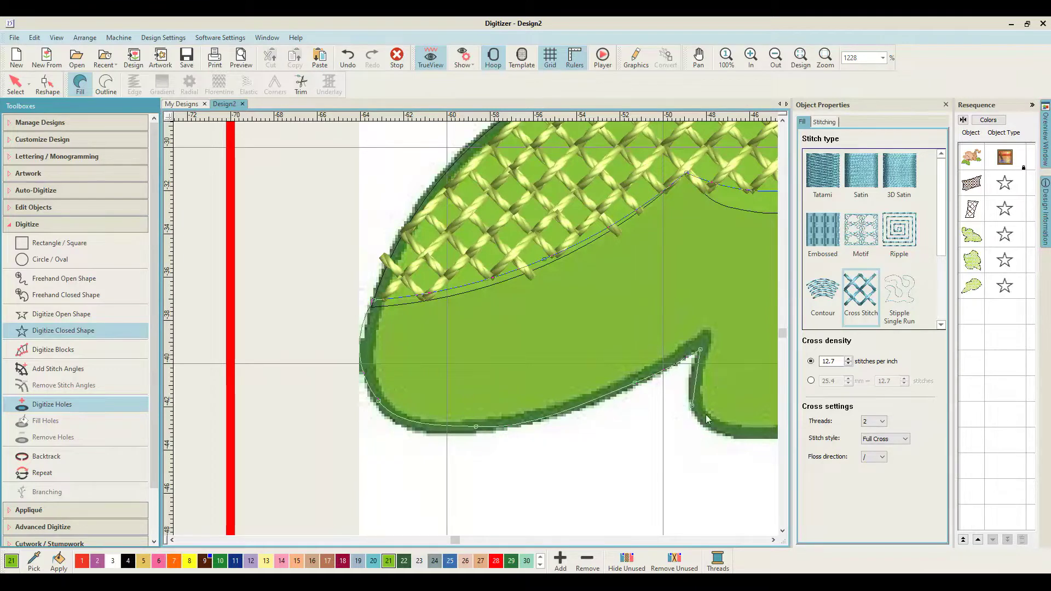
pyautogui.click(734, 434)
pyautogui.click(684, 363)
pyautogui.click(729, 291)
pyautogui.click(740, 257)
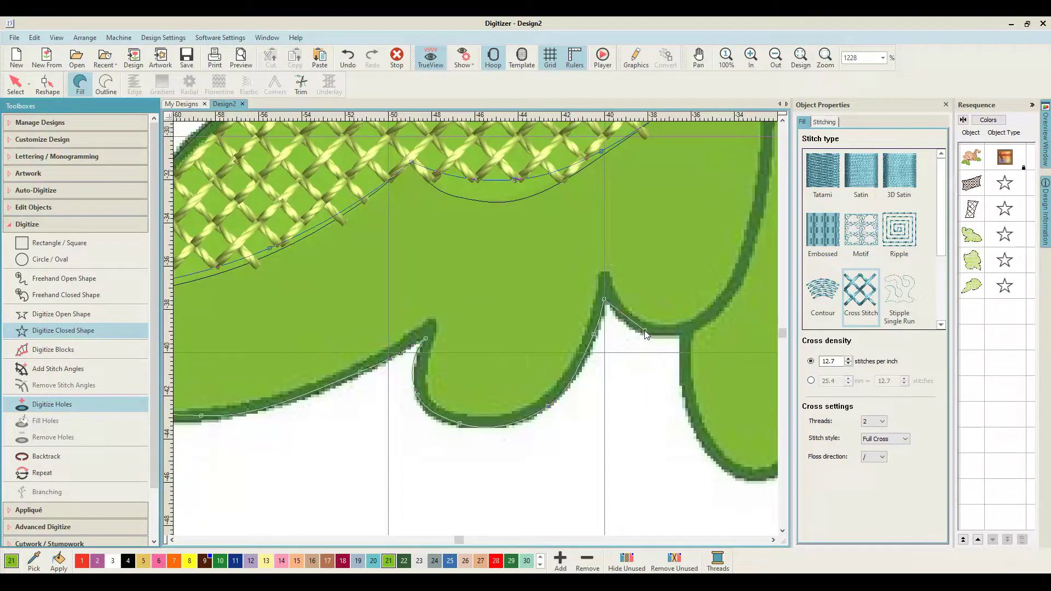
pyautogui.click(680, 334)
# Trace the second leaf's outer edge around its first two lower lobes to the second notch
pyautogui.click(702, 440)
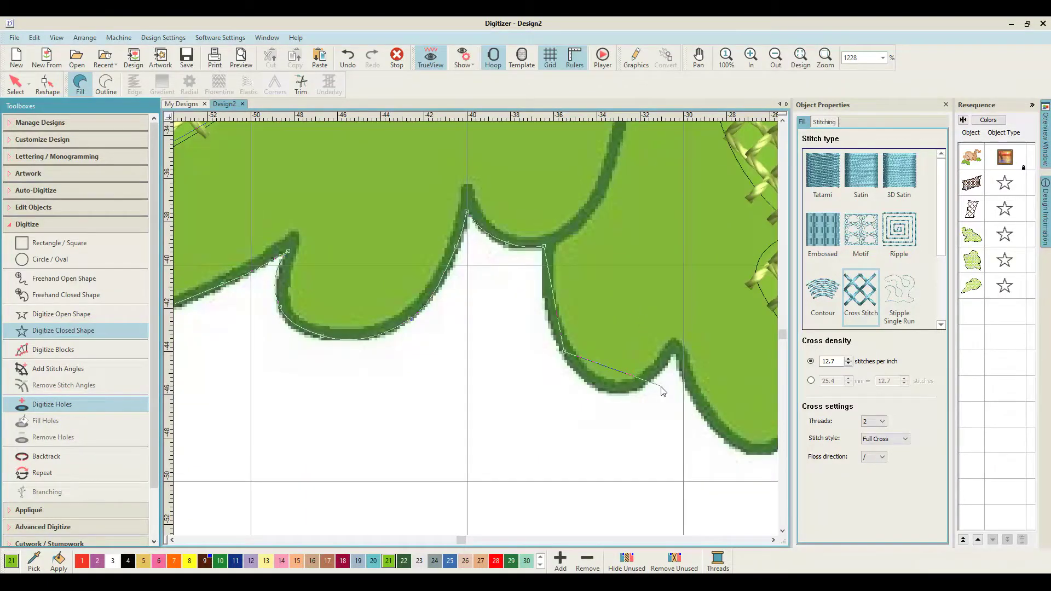
pyautogui.click(616, 389)
pyautogui.click(673, 354)
pyautogui.click(708, 420)
pyautogui.click(636, 381)
pyautogui.click(667, 353)
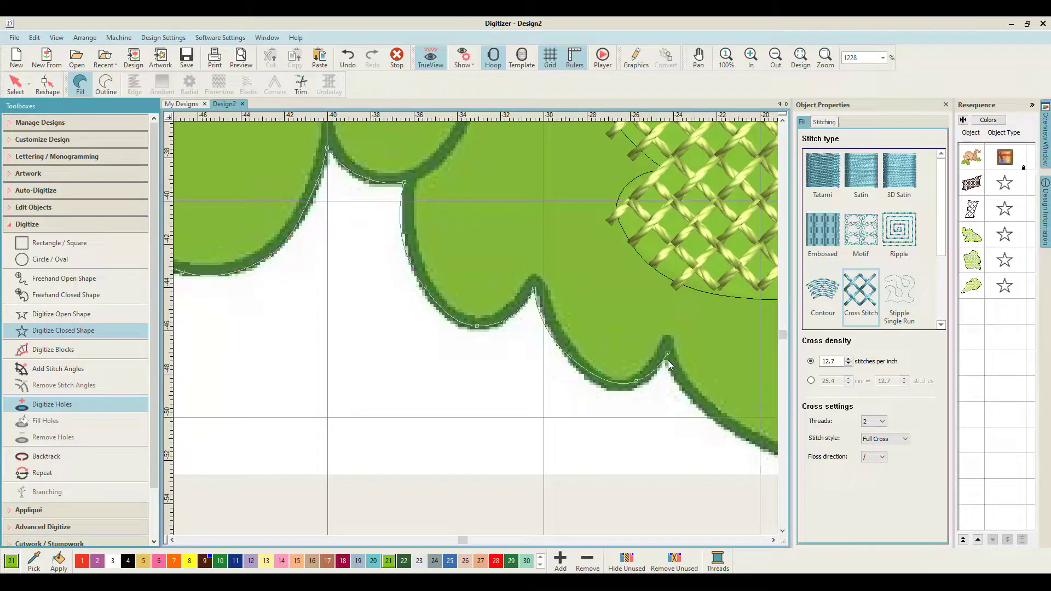
# Trace around the second leaf's large end lobe up to the lower corner of the light green area
pyautogui.rightClick(710, 416)
pyautogui.rightClick(602, 368)
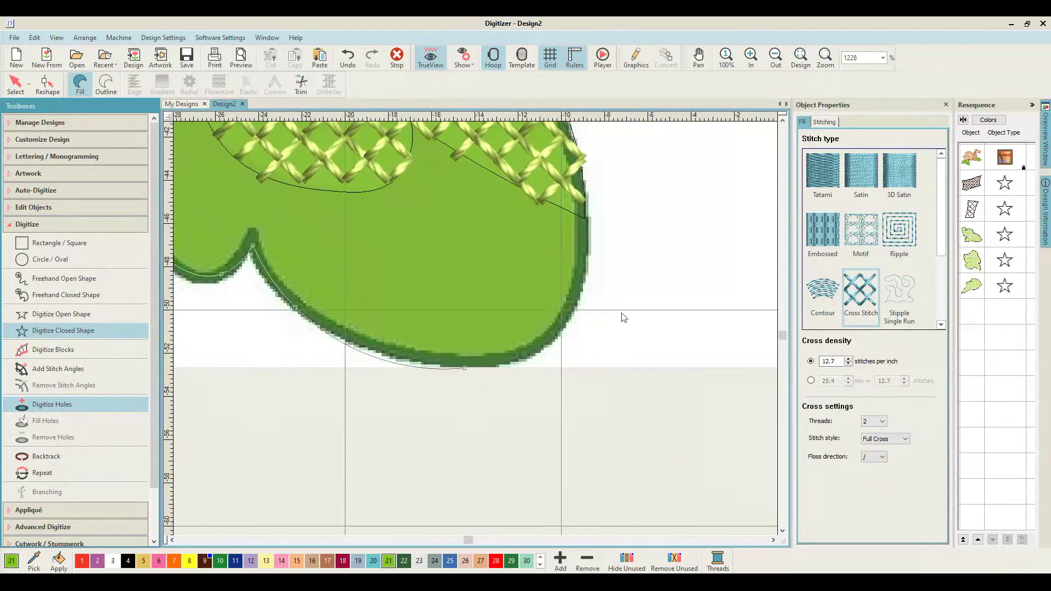
pyautogui.rightClick(584, 279)
pyautogui.click(582, 209)
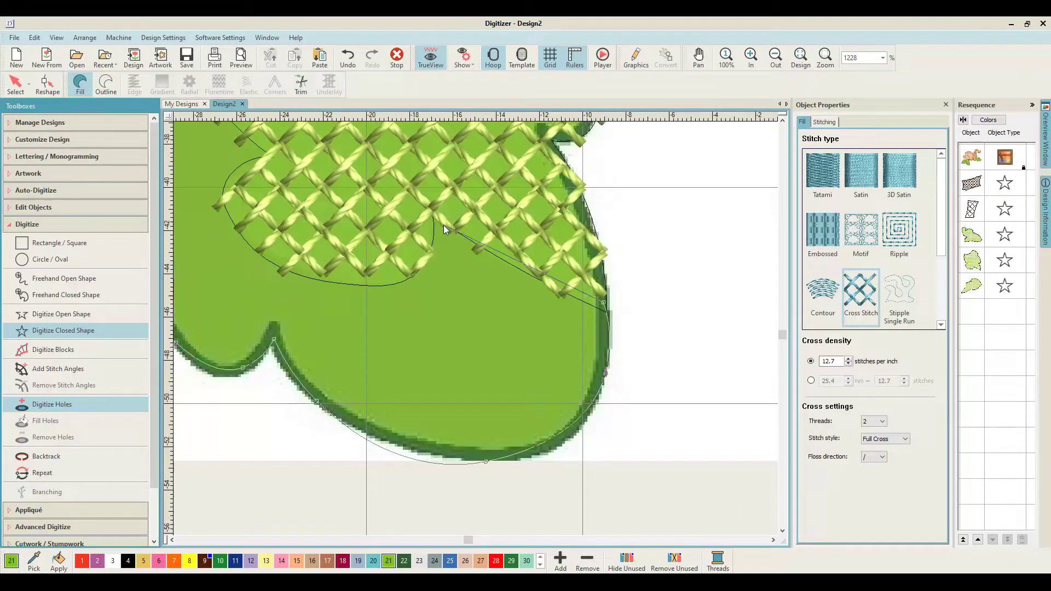
# Trace back along the second leaf's light-dark boundary, around the lower light lobe to its inner notch
pyautogui.click(431, 211)
pyautogui.rightClick(372, 276)
pyautogui.rightClick(274, 253)
pyautogui.click(369, 239)
# Trace the remaining light-dark boundary up to the front paw, follow the paw edge back, and complete the dark green cross-stitch shape
pyautogui.click(413, 208)
pyautogui.click(408, 206)
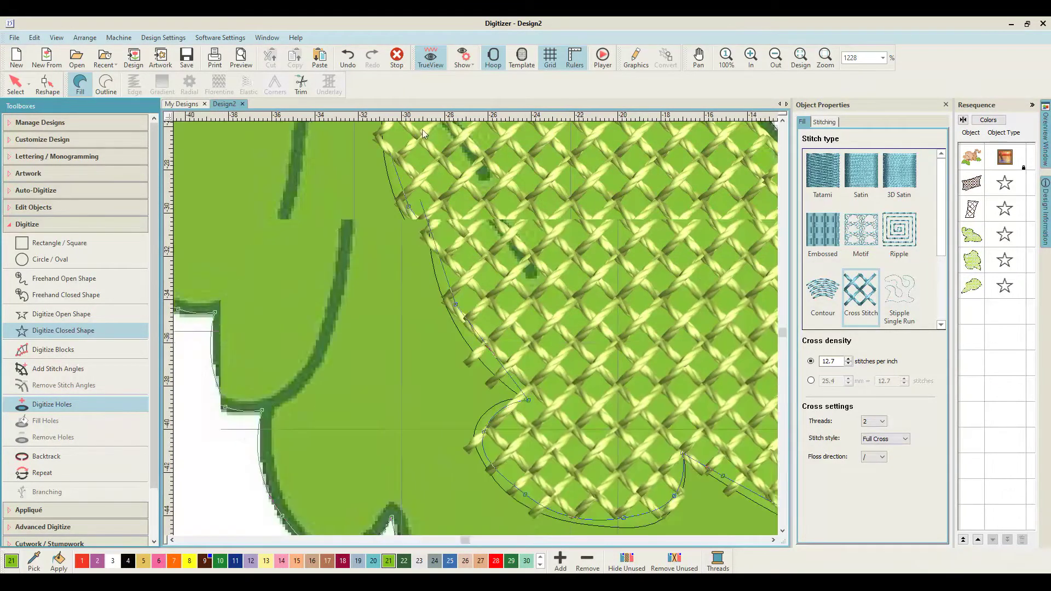
pyautogui.rightClick(434, 201)
pyautogui.click(440, 171)
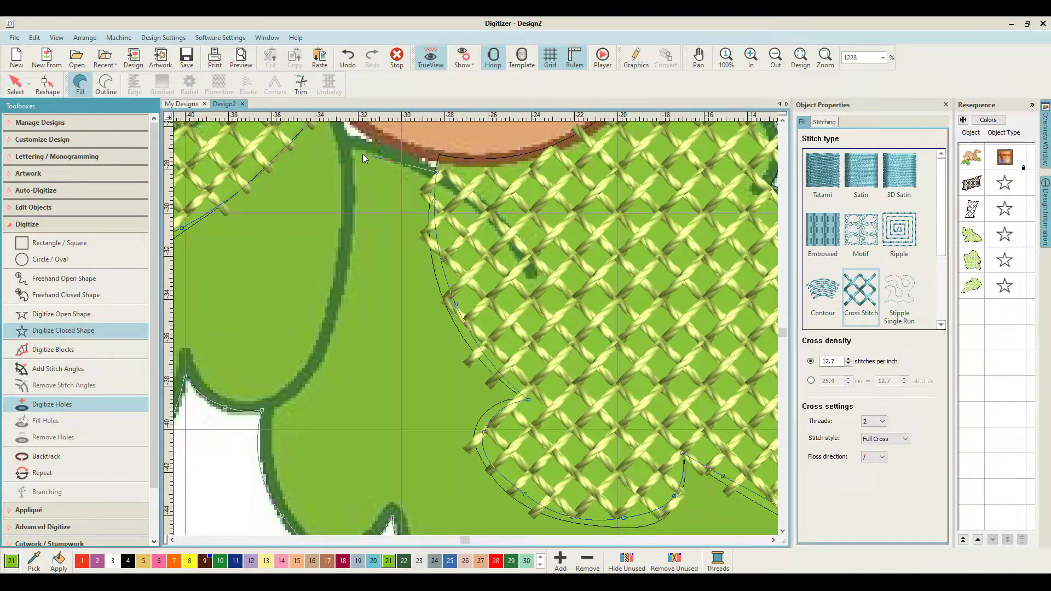
pyautogui.click(391, 229)
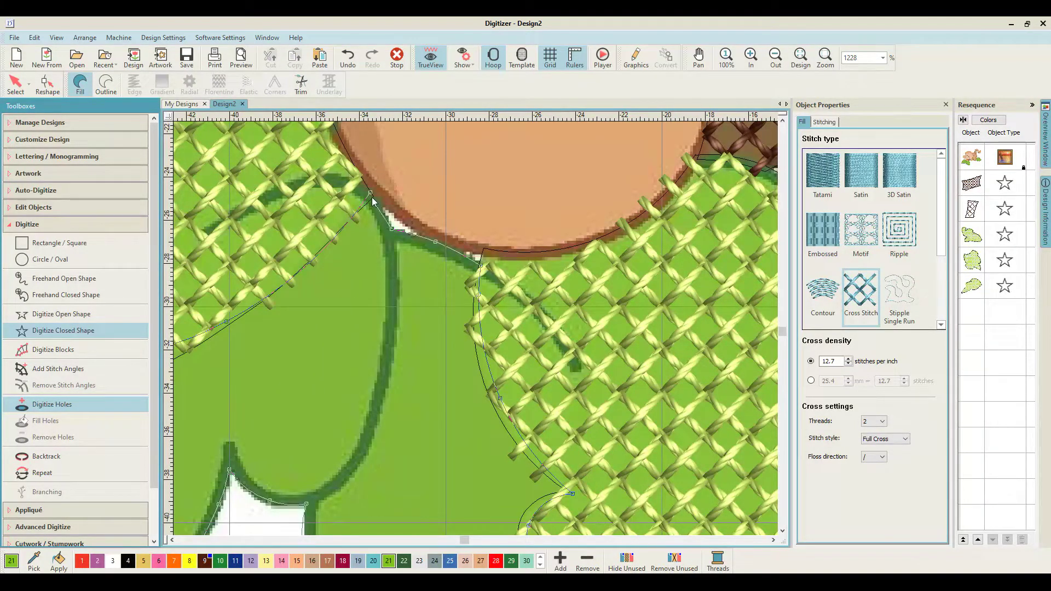
pyautogui.press('Return')
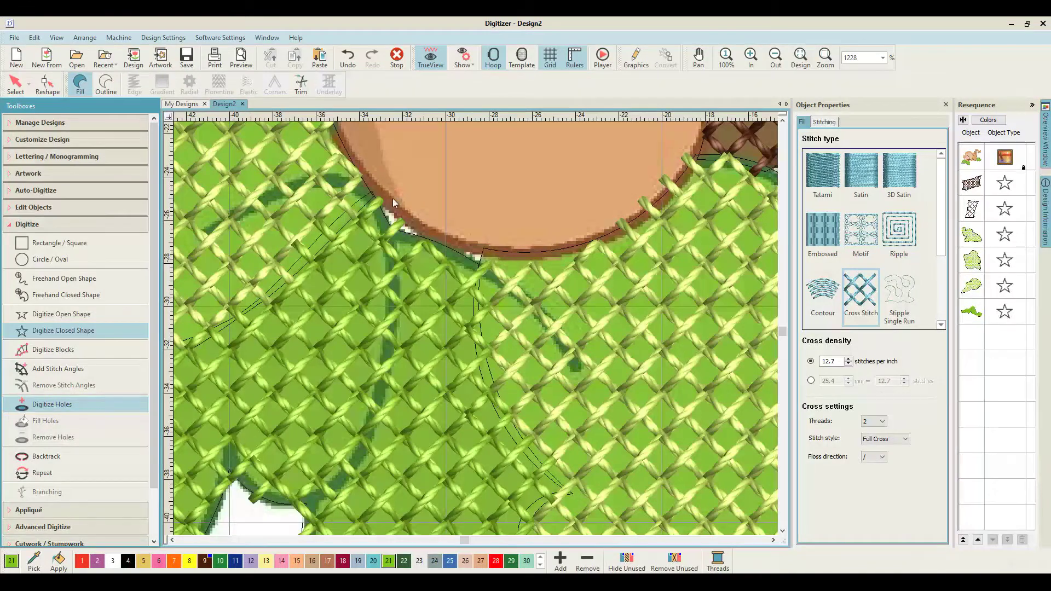
# Examine the light and dark green leaf cross stitches at several magnifications, with and without the background artwork
pyautogui.scroll(-1, 570, 274)
pyautogui.hotkey('shift', 'z')
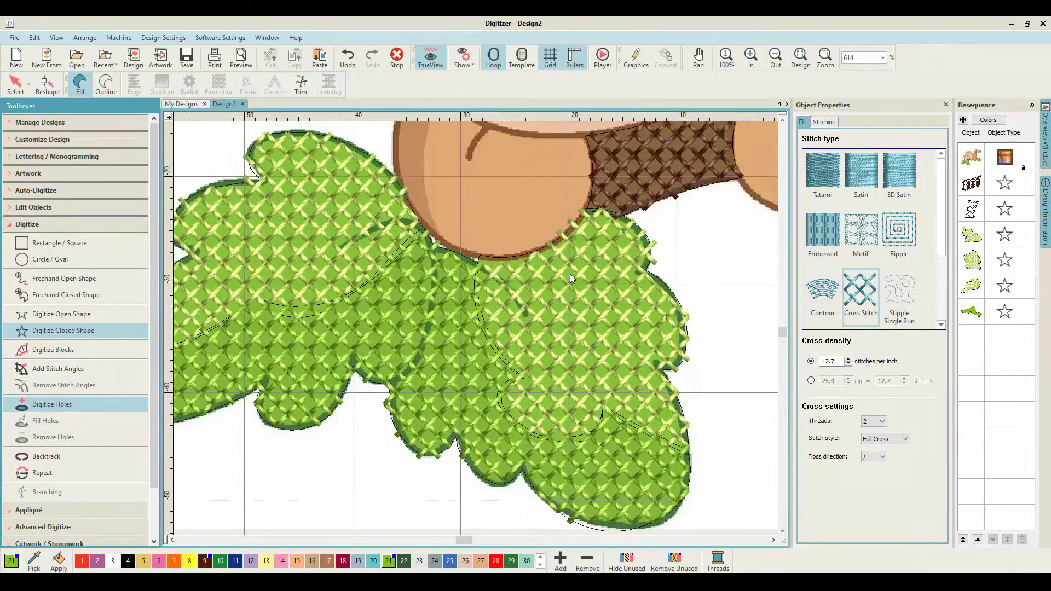
pyautogui.hotkey('shift', 'z')
pyautogui.press('z')
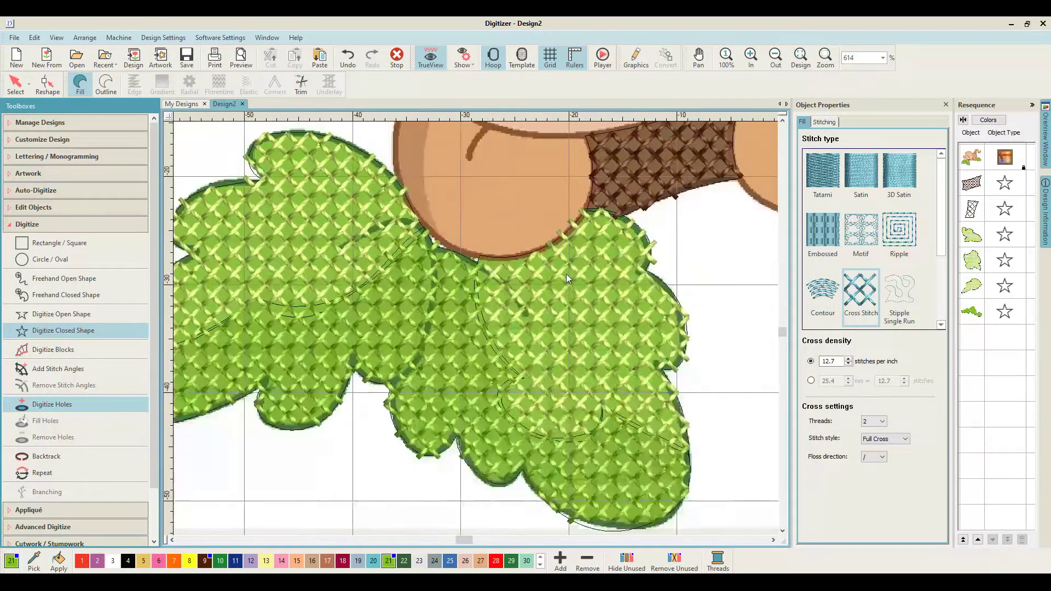
pyautogui.scroll(-2, 545, 267)
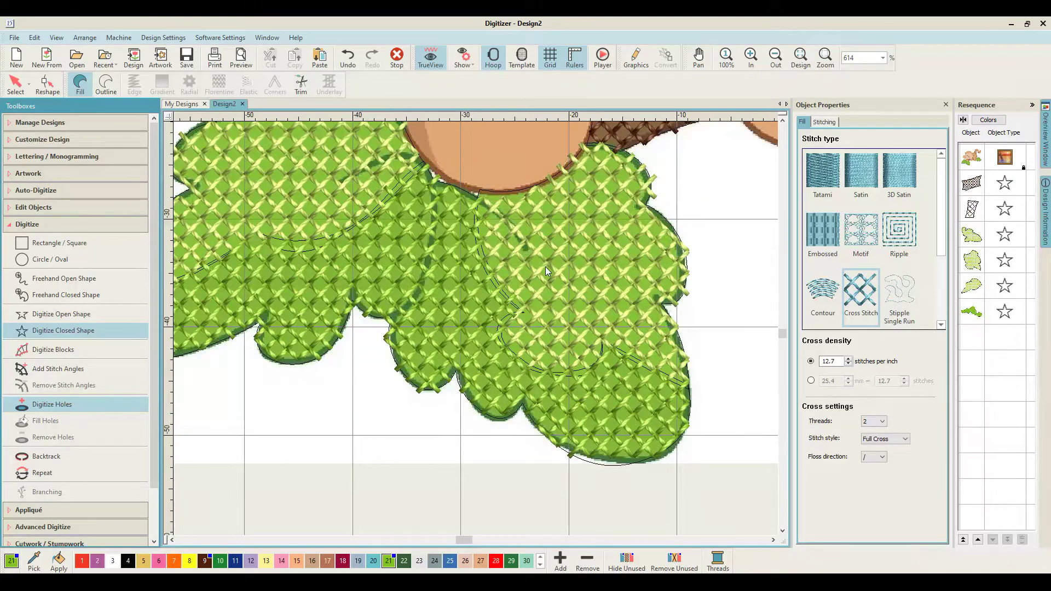
pyautogui.scroll(2, 609, 300)
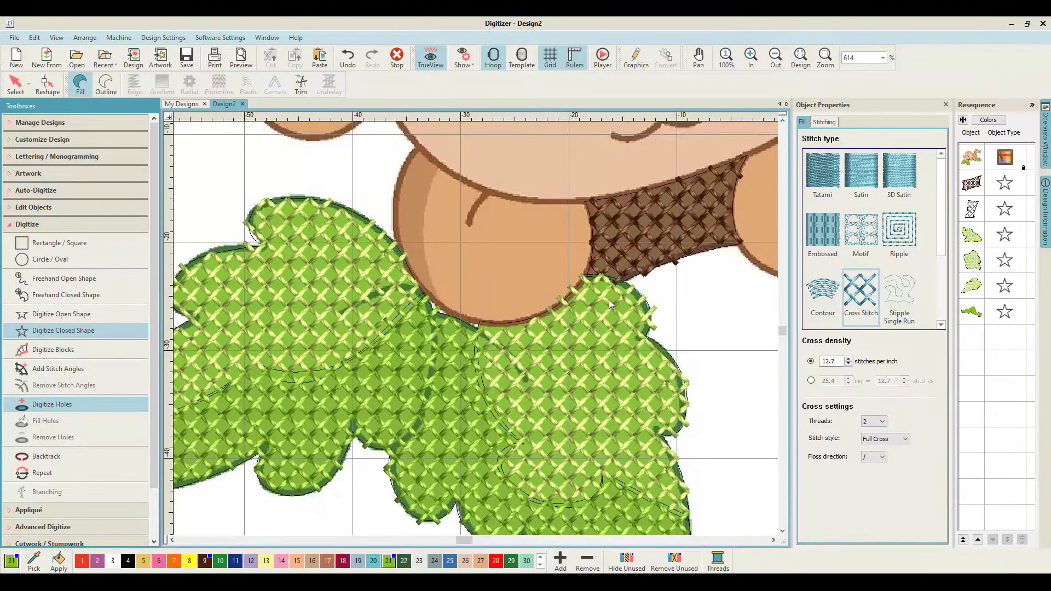
pyautogui.click(173, 540)
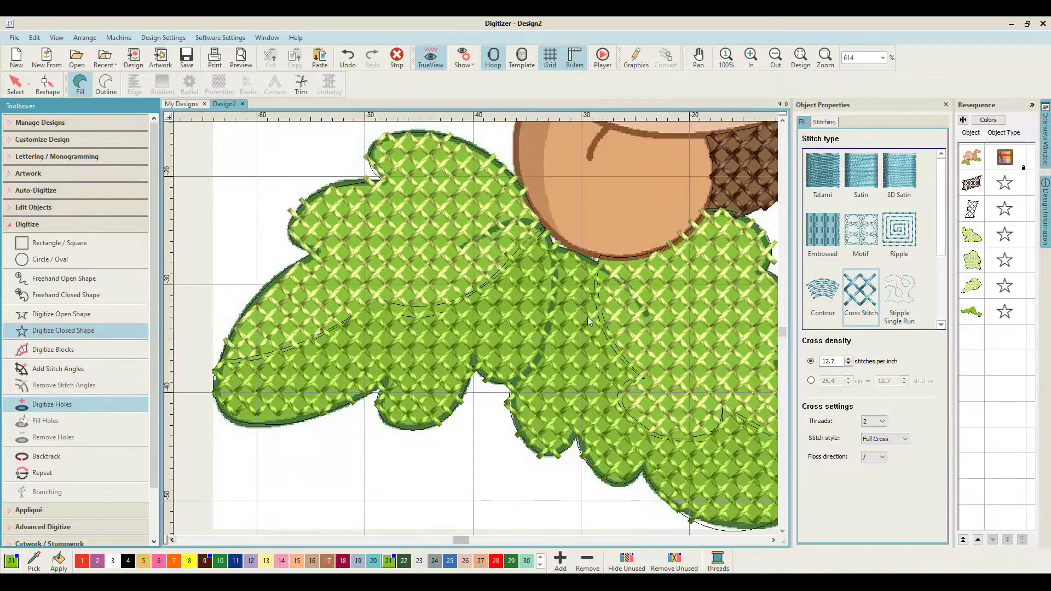
pyautogui.press('z')
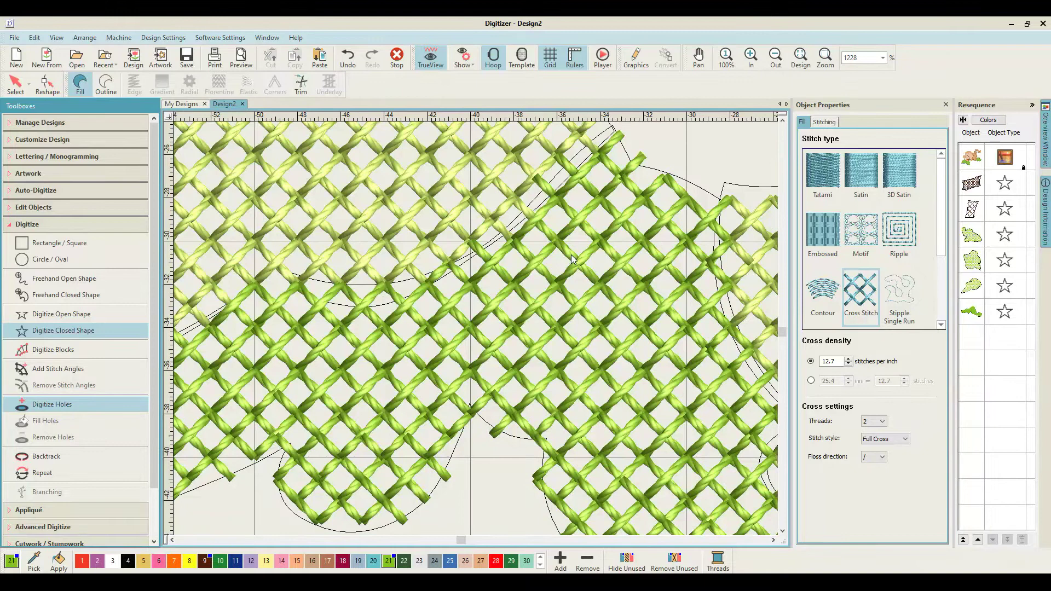
pyautogui.hotkey('shift', 'z')
pyautogui.hotkey('shift', 'z')
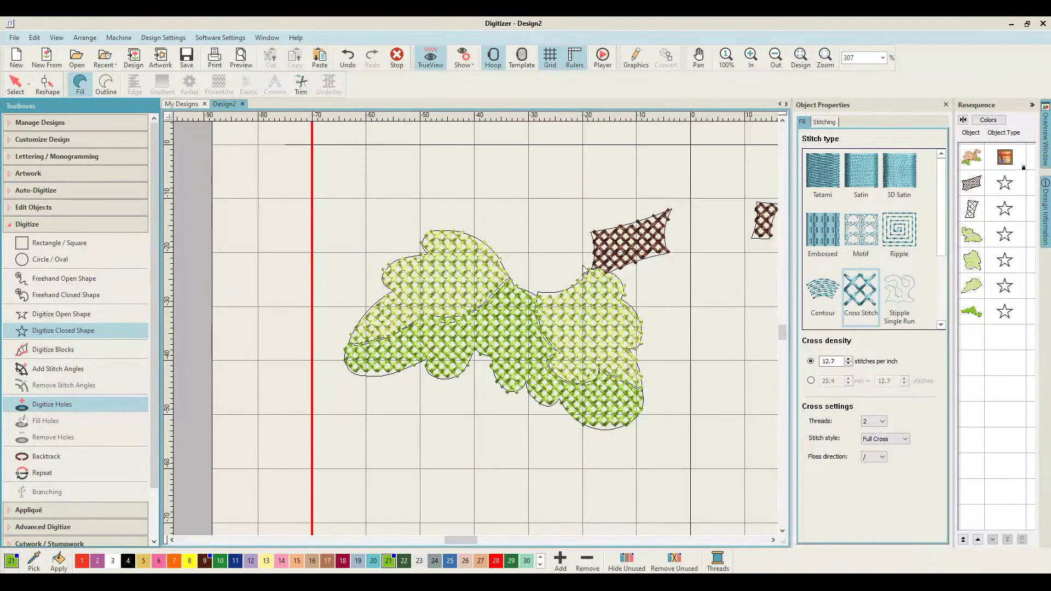
# Hide the bitmap artwork and inspect how the light and dark green cross stitches meet along their shared edges
pyautogui.click(473, 64)
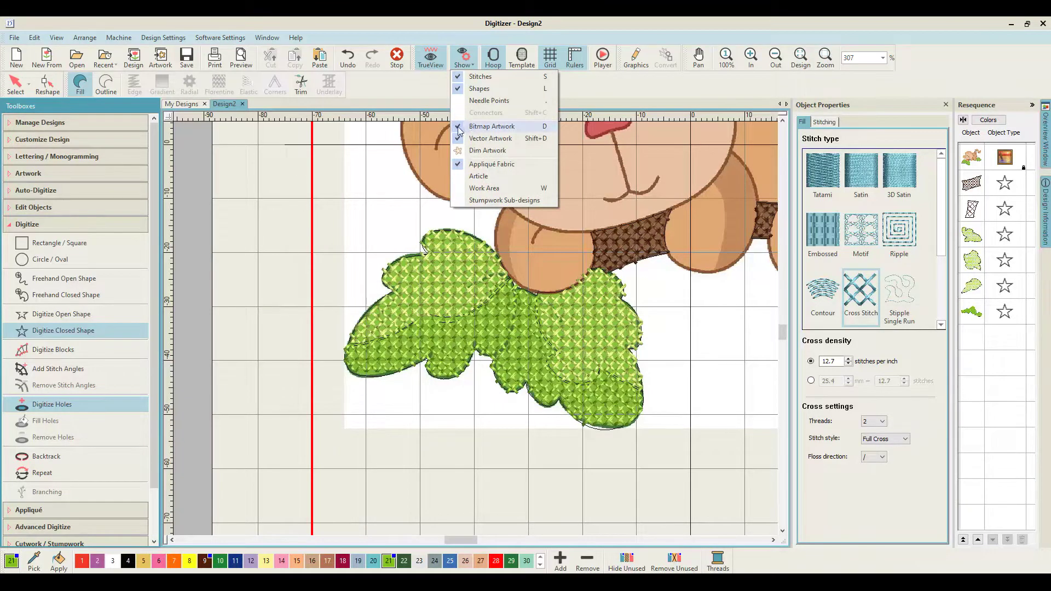
pyautogui.click(488, 128)
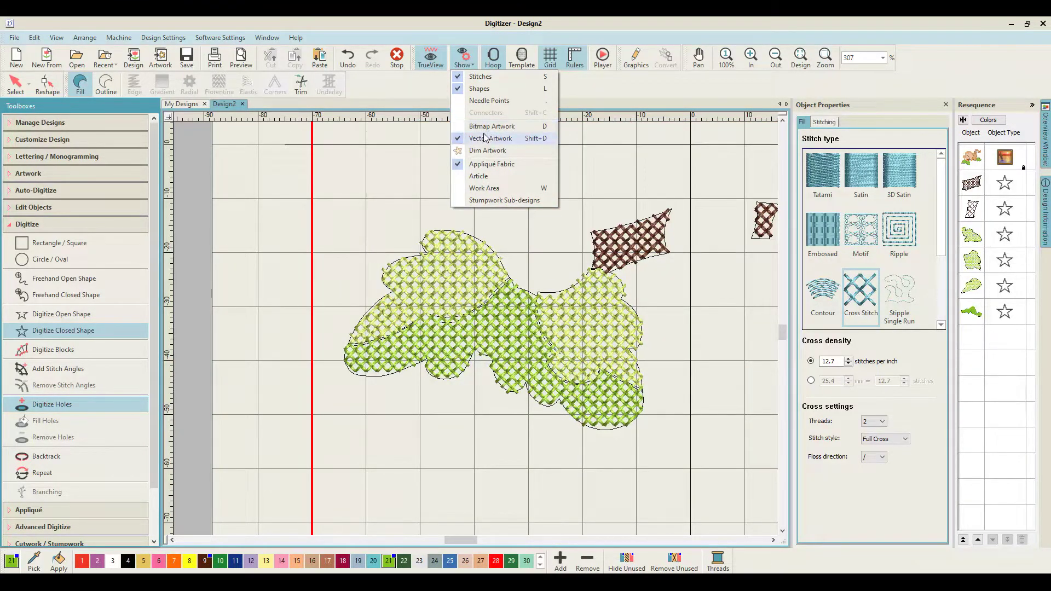
pyautogui.click(510, 355)
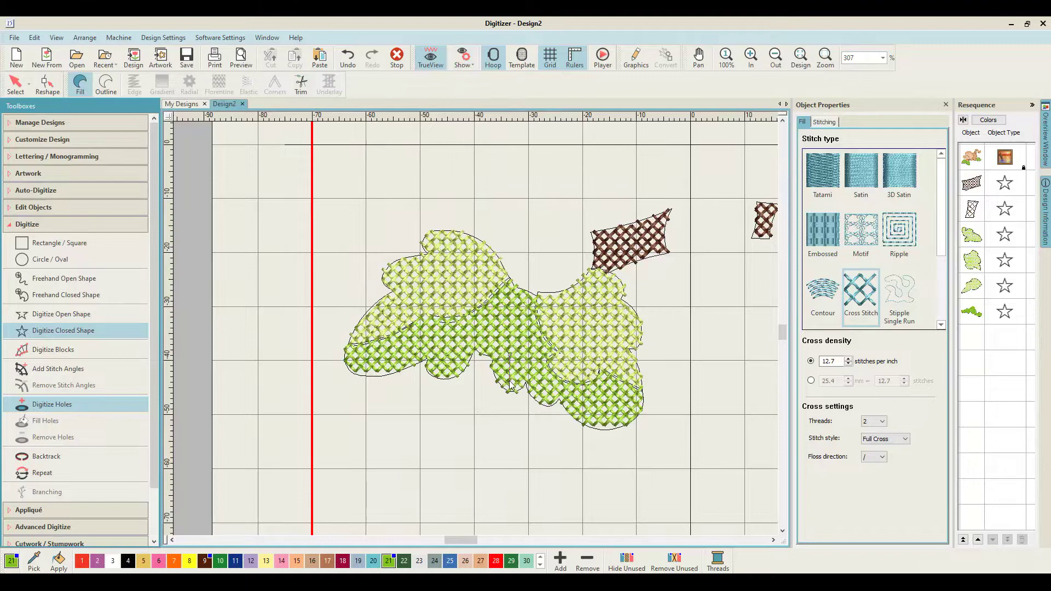
pyautogui.scroll(2, 526, 291)
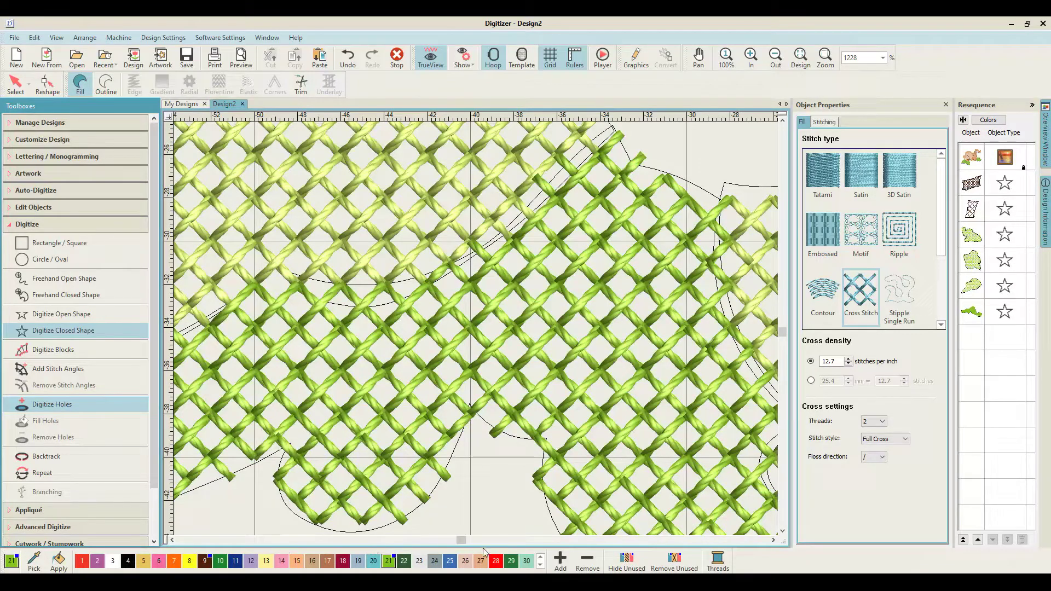
pyautogui.moveTo(460, 541); pyautogui.dragTo(469, 546)
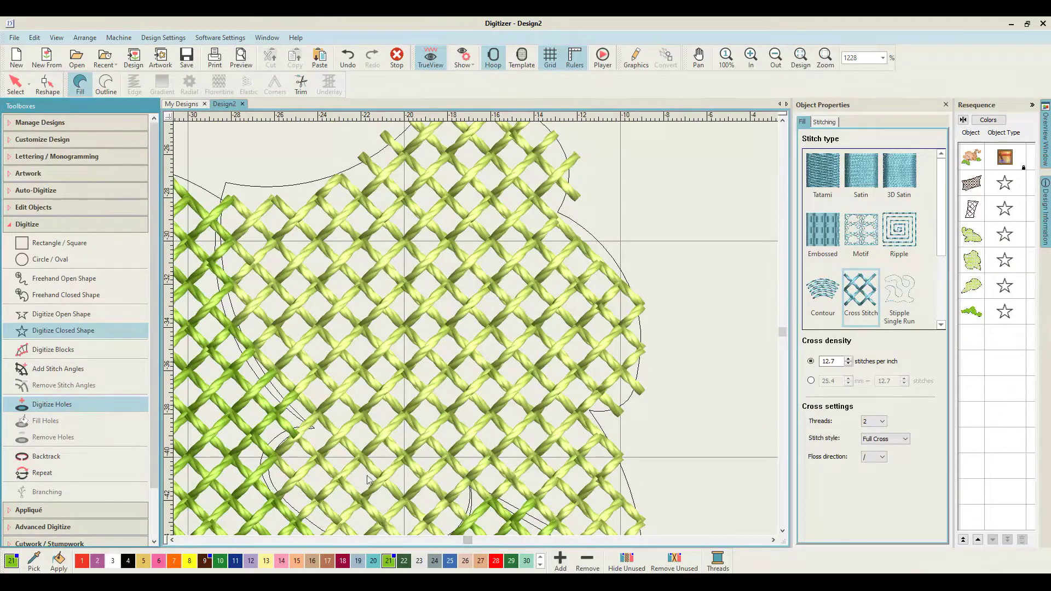
pyautogui.scroll(-2, 229, 288)
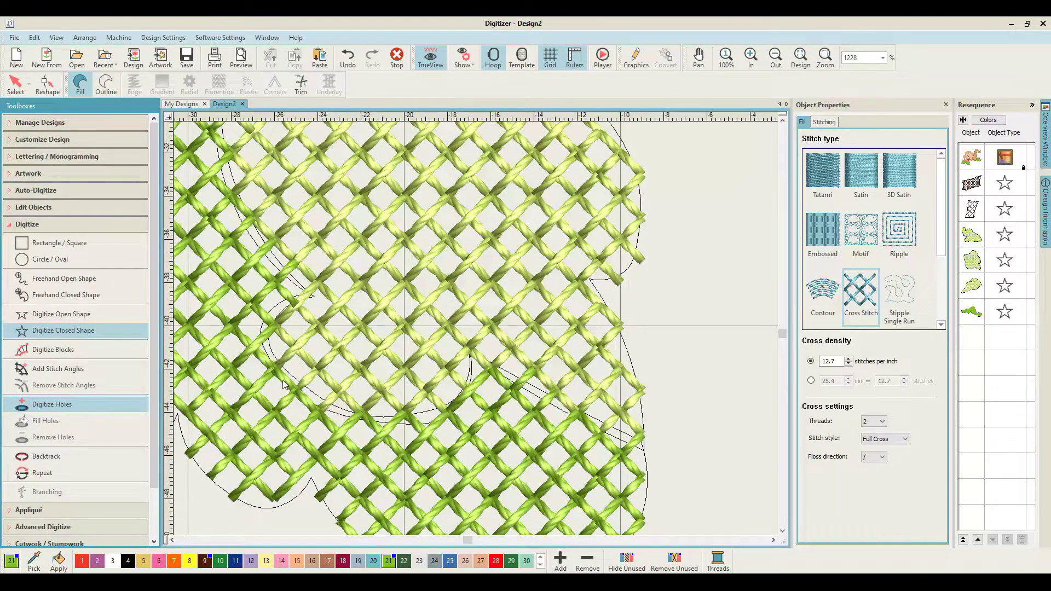
pyautogui.scroll(3, 442, 420)
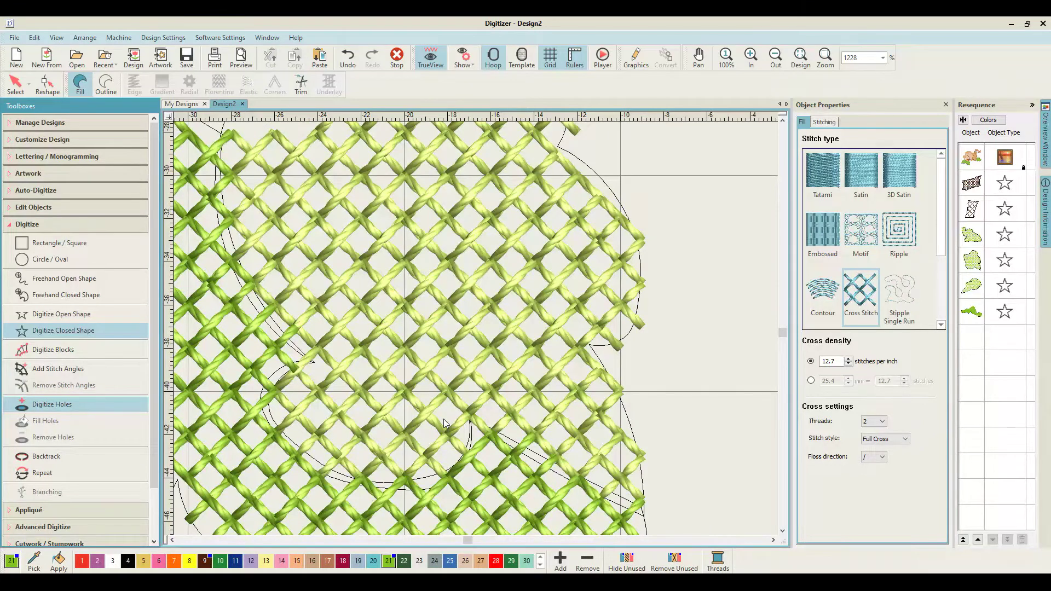
# Start a closed shape for the rightmost leaf's dark area, tracing from the top of the light area down along the monkey's body
pyautogui.click(771, 541)
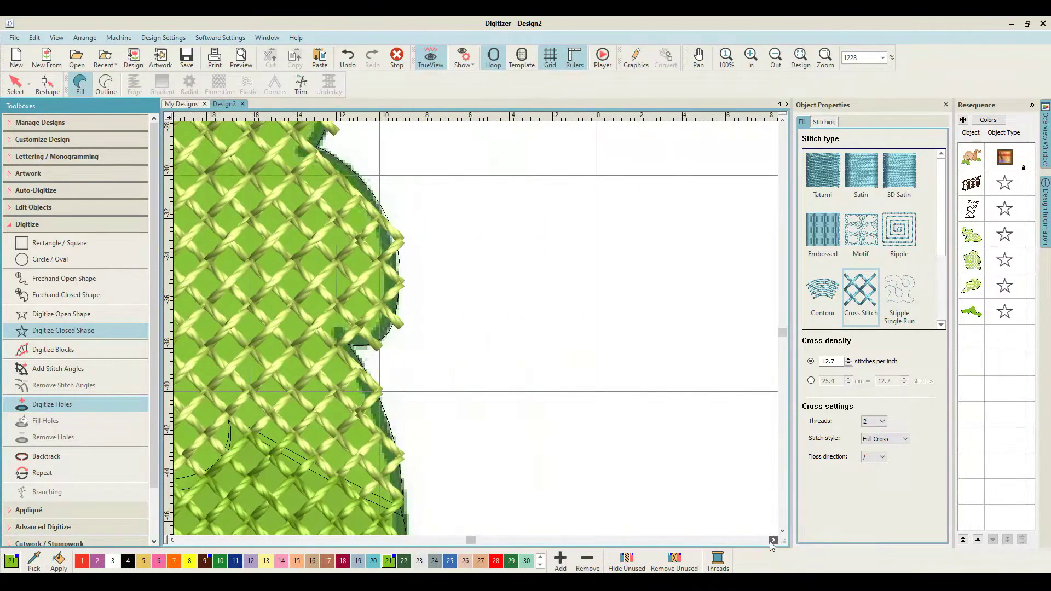
pyautogui.hotkey('shift', 'z')
pyautogui.hotkey('shift', 'z')
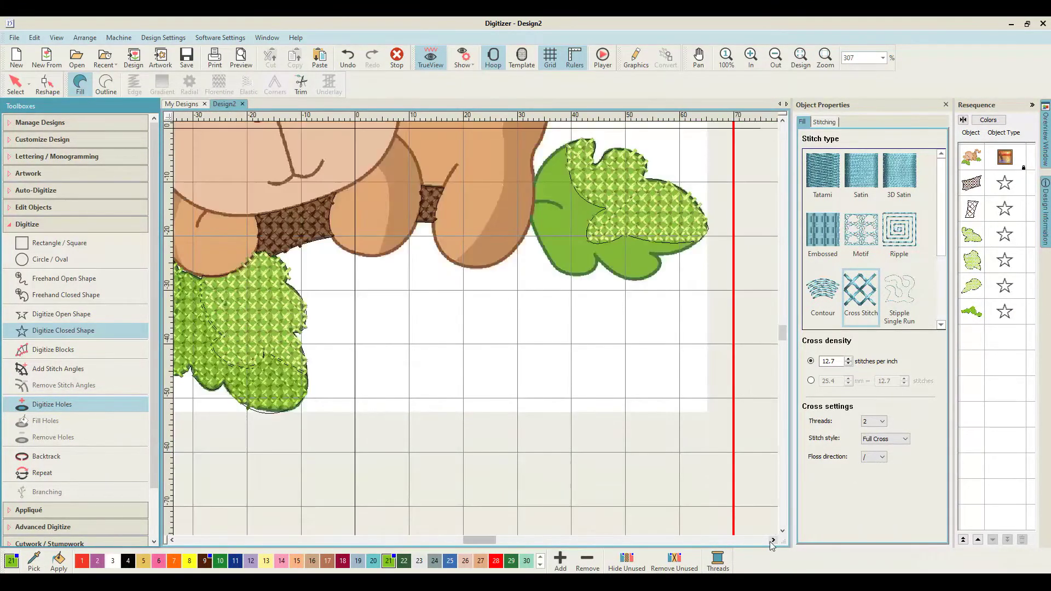
pyautogui.click(774, 540)
pyautogui.press('z')
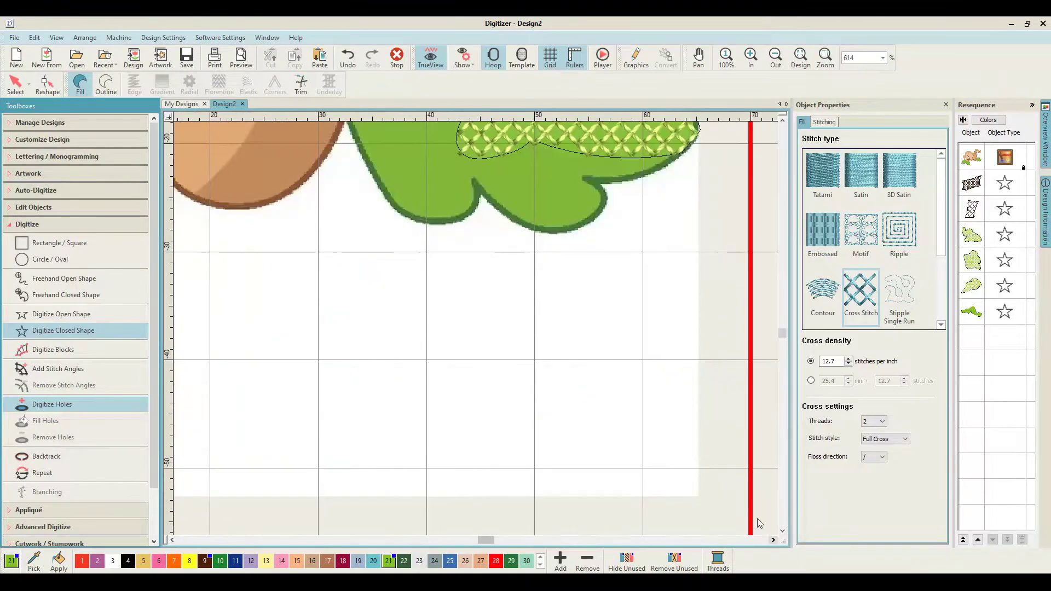
pyautogui.scroll(4, 651, 429)
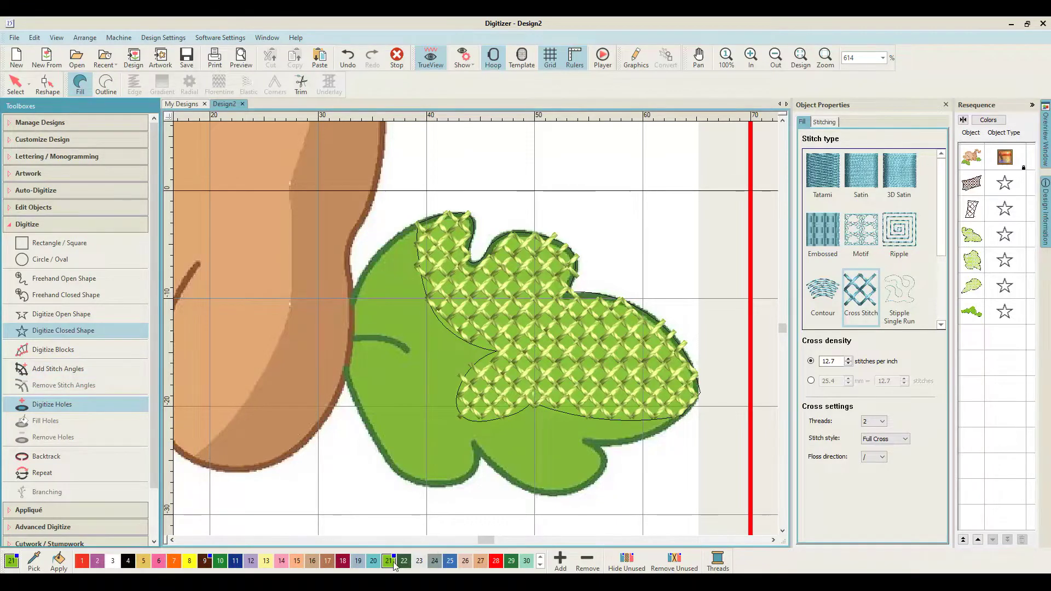
pyautogui.press('z')
pyautogui.scroll(3, 387, 179)
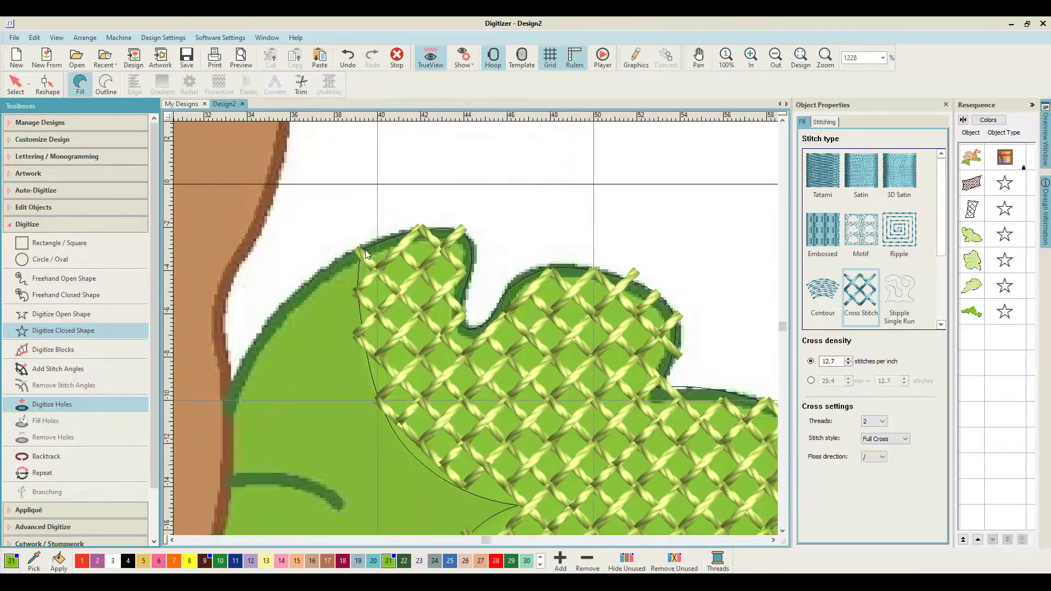
pyautogui.rightClick(283, 310)
pyautogui.click(226, 398)
pyautogui.rightClick(226, 481)
pyautogui.click(398, 360)
# Trace the rightmost leaf's outer edge below the body and around its first lower lobe to the first notch
pyautogui.click(457, 494)
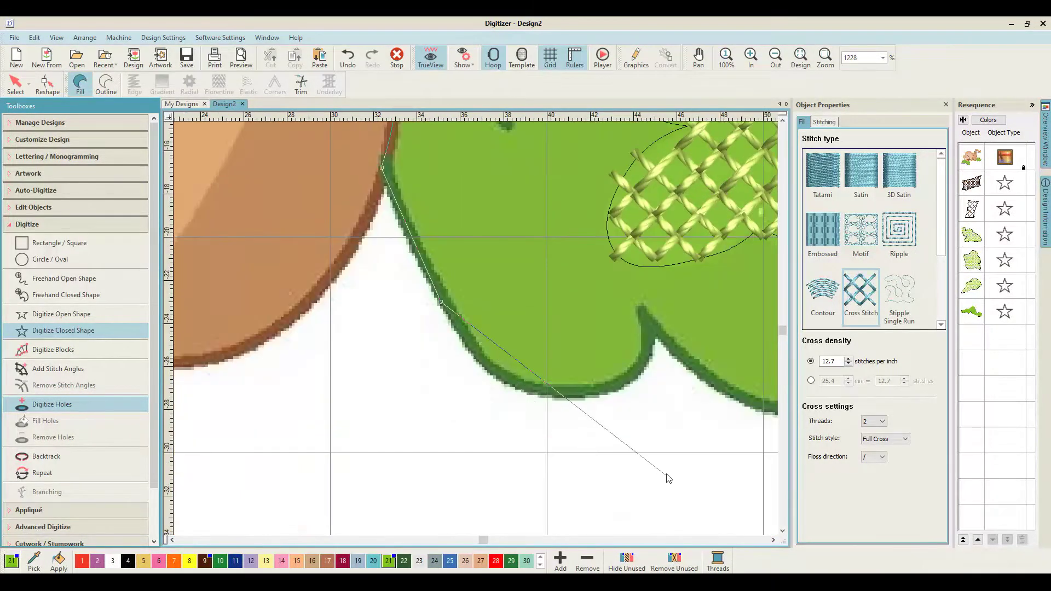
pyautogui.click(502, 379)
pyautogui.rightClick(600, 392)
pyautogui.rightClick(647, 359)
pyautogui.click(654, 335)
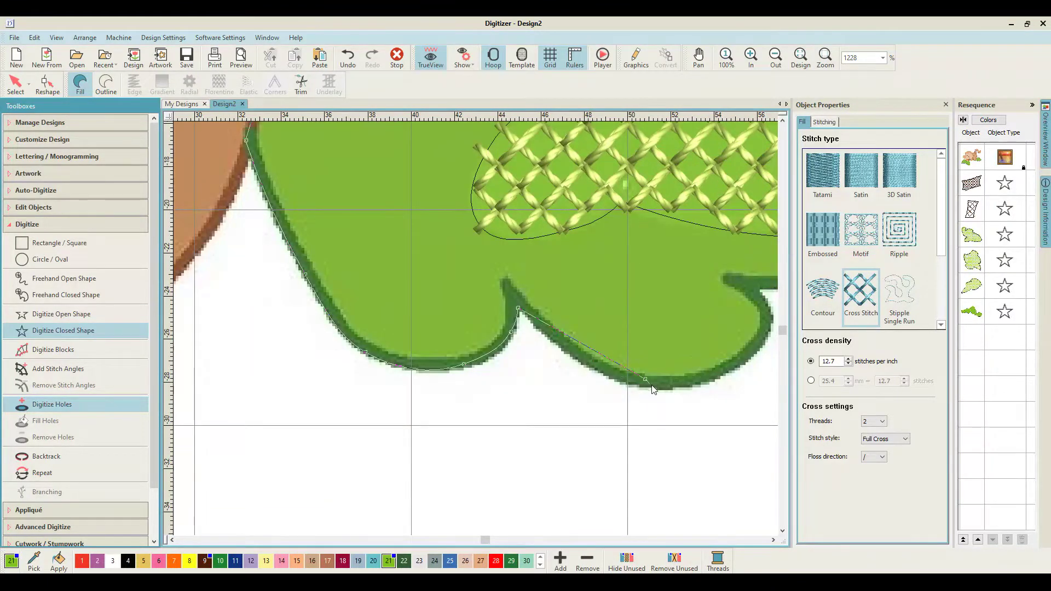
# Trace the rightmost leaf's outer edge around its second lower lobe and notch, up to the right tip of the light area
pyautogui.rightClick(693, 384)
pyautogui.rightClick(625, 297)
pyautogui.click(618, 280)
pyautogui.rightClick(720, 262)
pyautogui.click(655, 255)
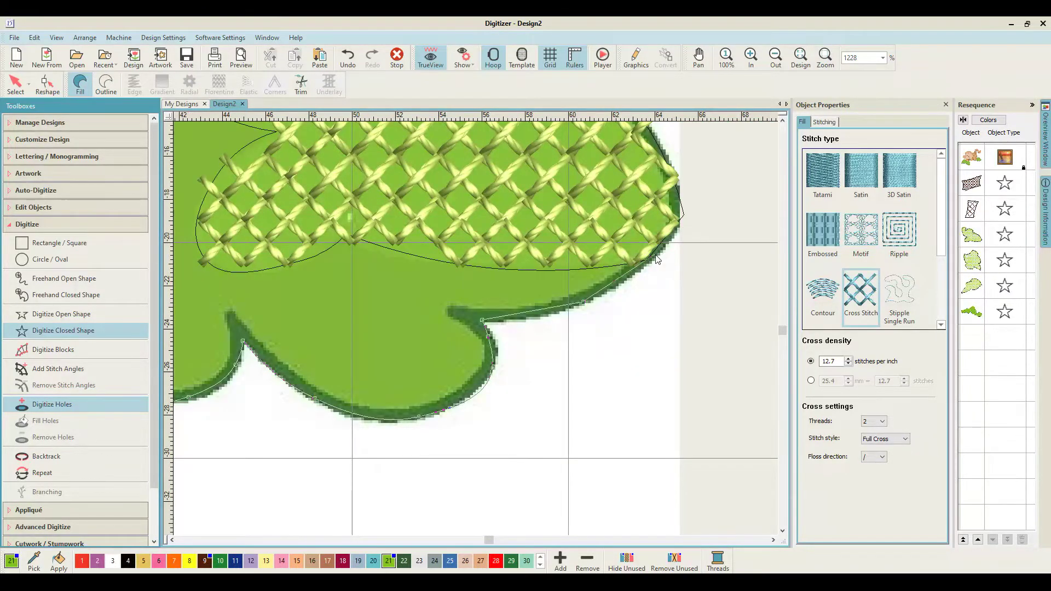
# Trace back along the light area's lower boundary and around its rounded lobe to the inner notch
pyautogui.click(398, 245)
pyautogui.click(353, 228)
pyautogui.click(306, 256)
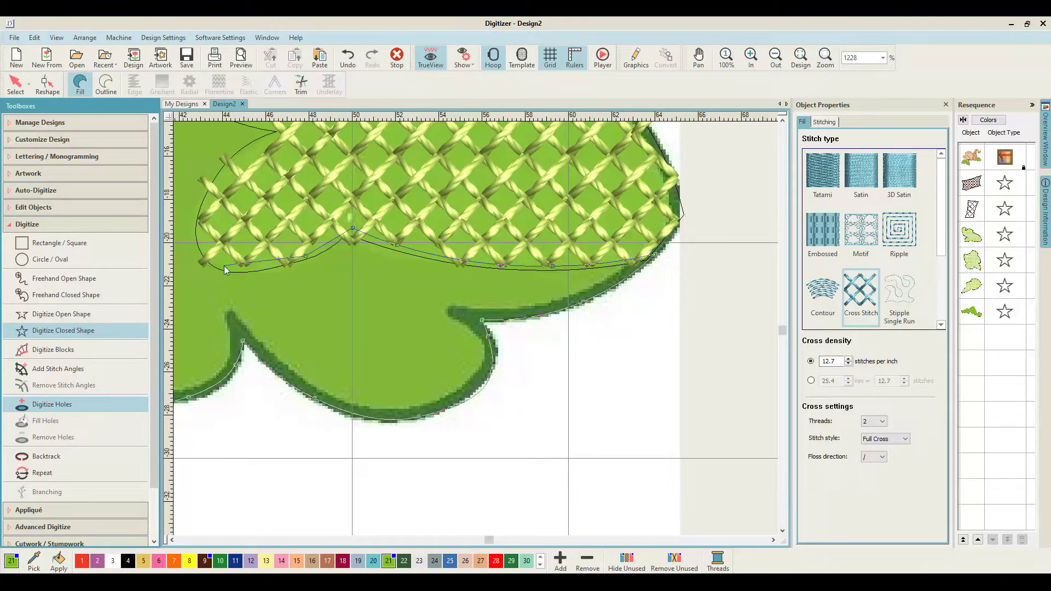
pyautogui.click(224, 264)
pyautogui.rightClick(339, 261)
pyautogui.rightClick(376, 203)
pyautogui.click(418, 168)
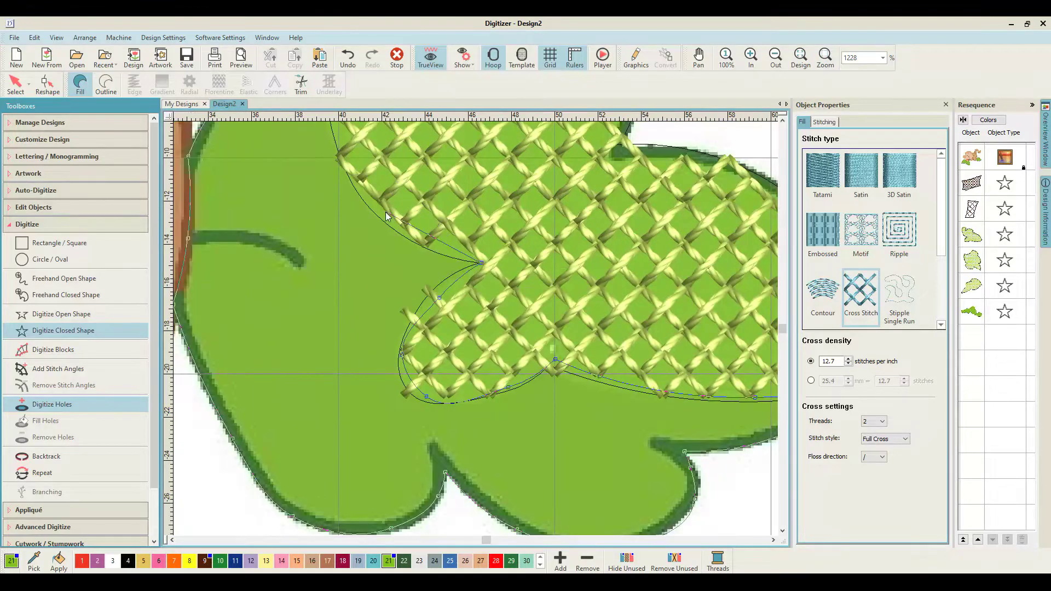
# Trace the light area's upper curve back to the starting point and complete the rightmost leaf's dark cross-stitch shape
pyautogui.rightClick(385, 212)
pyautogui.rightClick(415, 211)
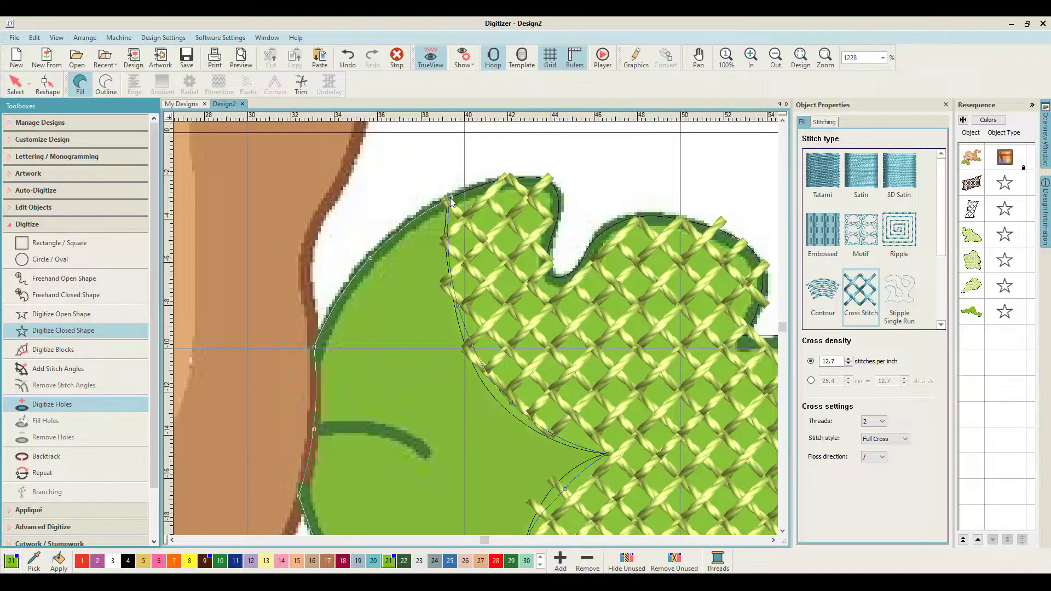
pyautogui.click(450, 201)
pyautogui.press('Return')
# Examine the rightmost leaf's cross stitches for gaps along the boundary between its light and dark areas
pyautogui.scroll(-5, 506, 269)
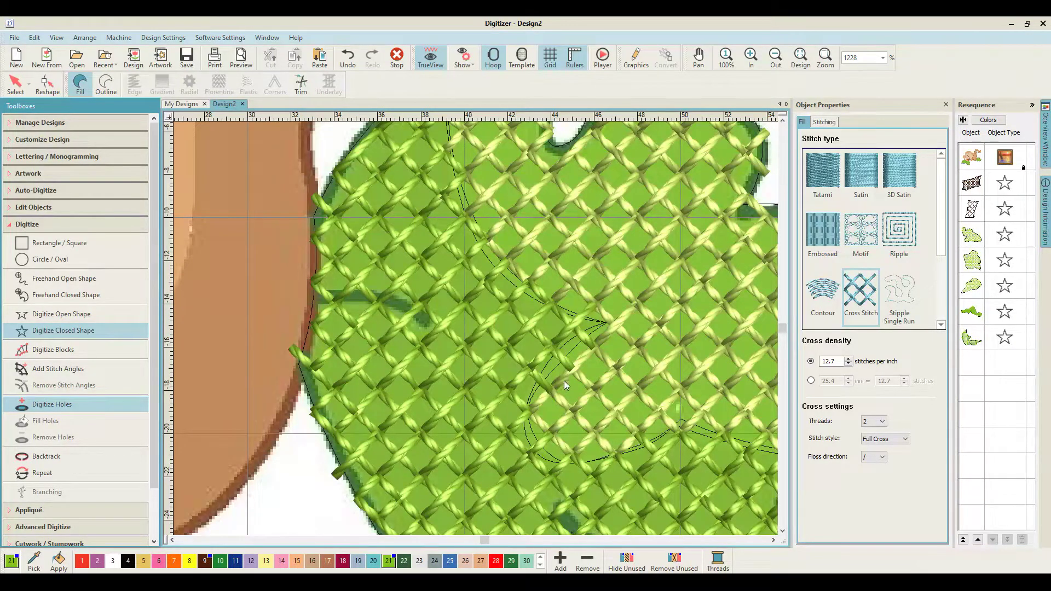
pyautogui.scroll(-3, 566, 380)
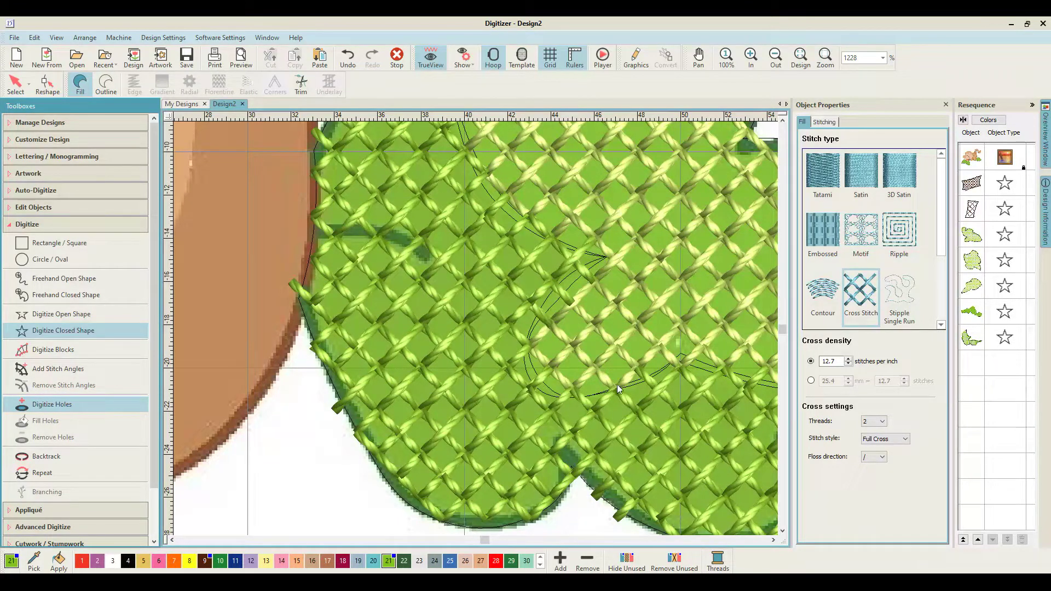
pyautogui.click(773, 540)
pyautogui.click(773, 540)
pyautogui.click(773, 540)
pyautogui.click(773, 540)
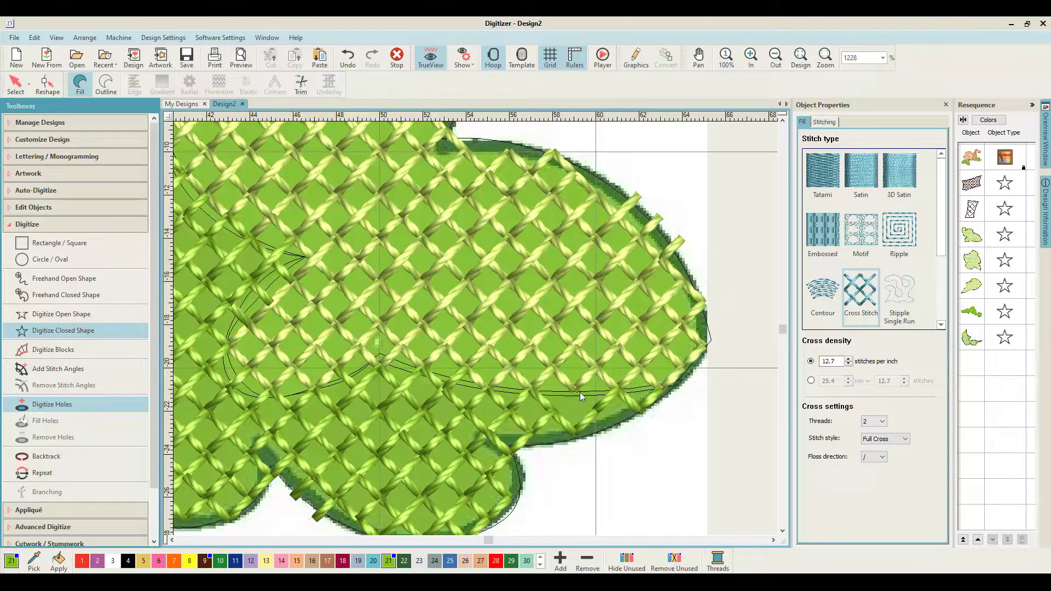
pyautogui.click(773, 540)
pyautogui.click(773, 540)
pyautogui.press('z')
pyautogui.scroll(-3, 560, 435)
pyautogui.scroll(1, 557, 434)
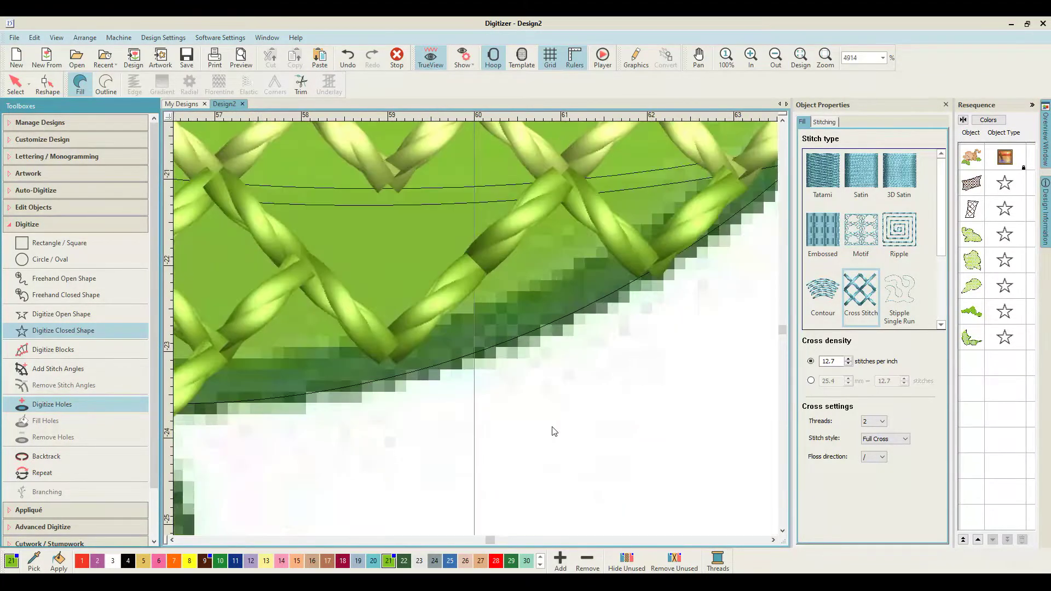
pyautogui.scroll(-1, 467, 297)
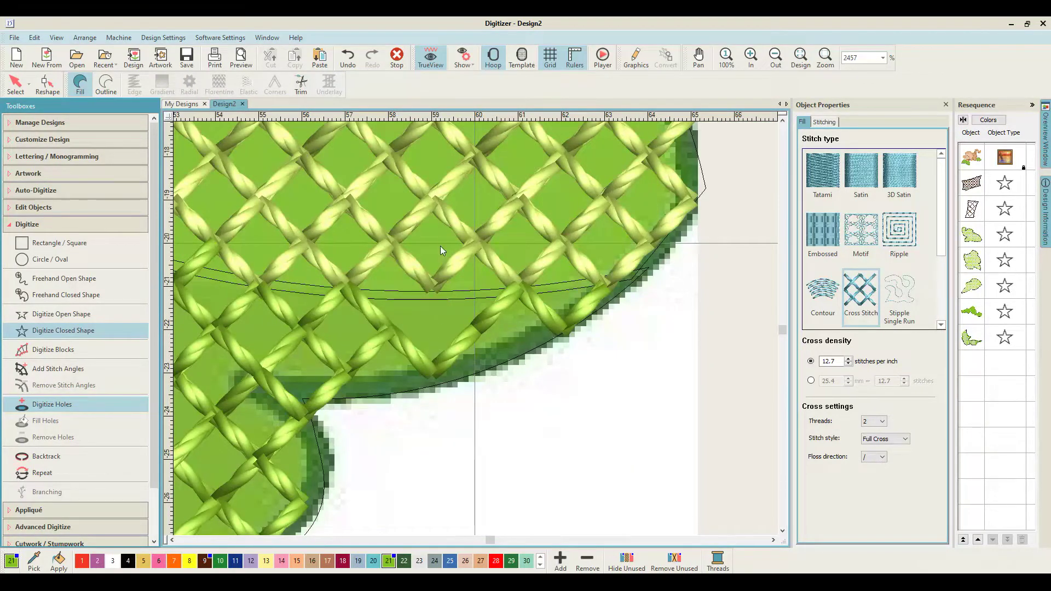
# Reshape the rightmost leaf's dark area by moving its upper boundary node slightly upward to close the gap, and deselect the object
pyautogui.click(48, 83)
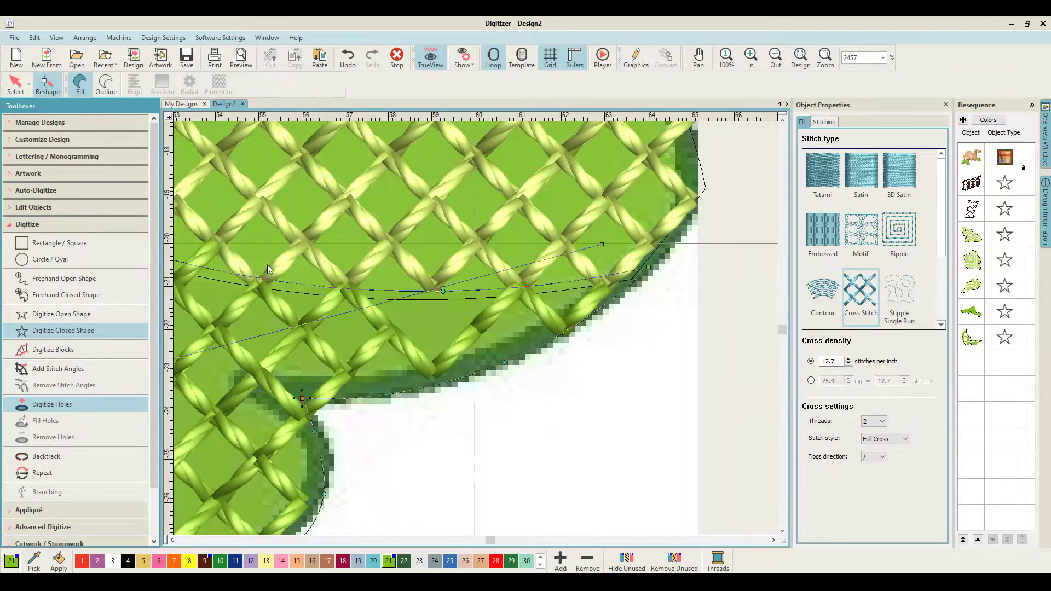
pyautogui.moveTo(442, 290); pyautogui.dragTo(441, 286)
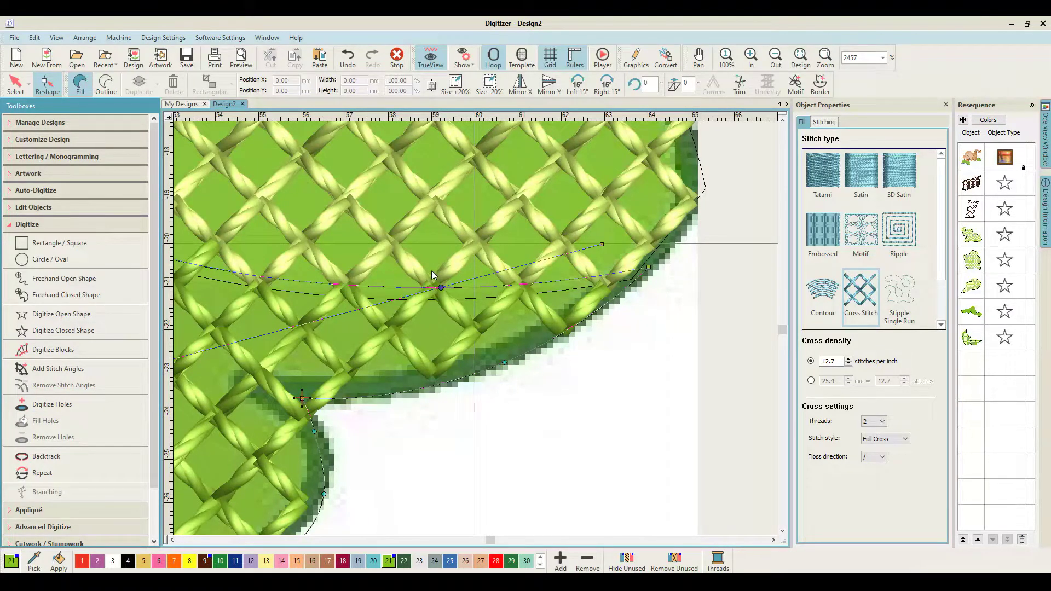
pyautogui.hotkey('ctrl', 'z')
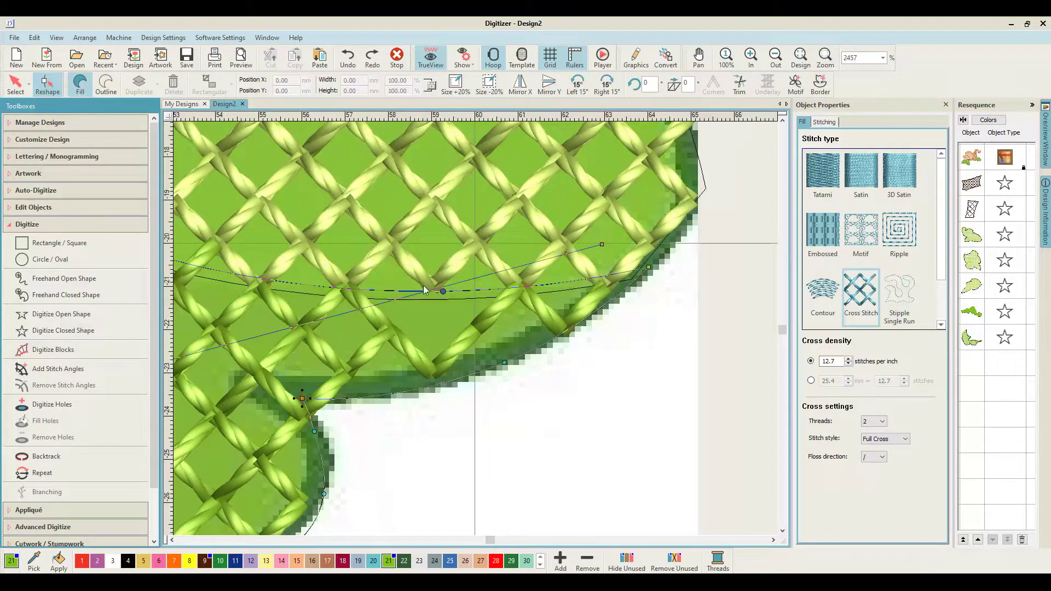
pyautogui.moveTo(441, 293); pyautogui.dragTo(437, 287)
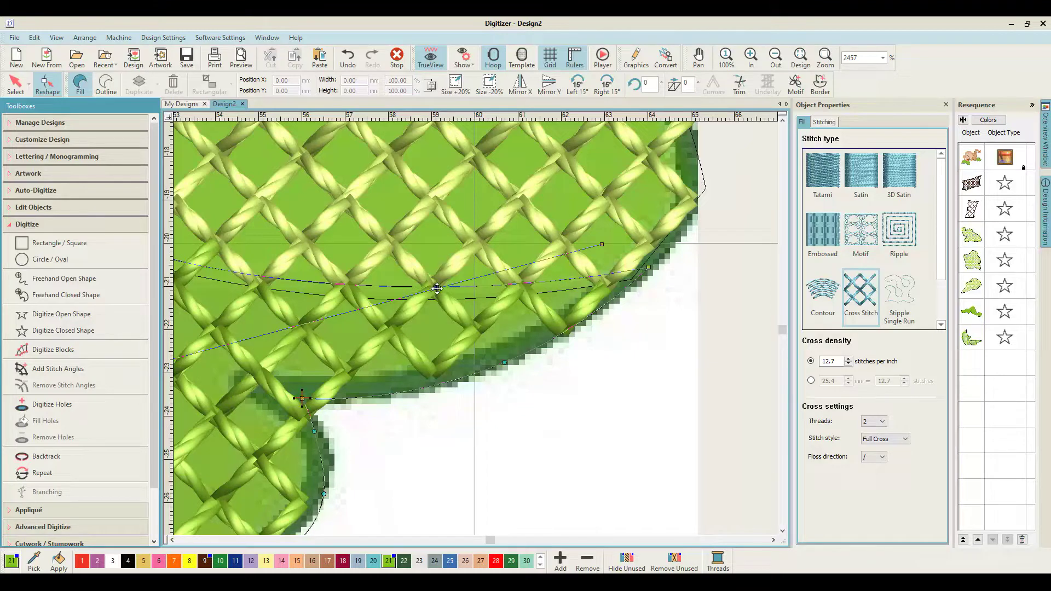
pyautogui.hotkey('shift', 'z')
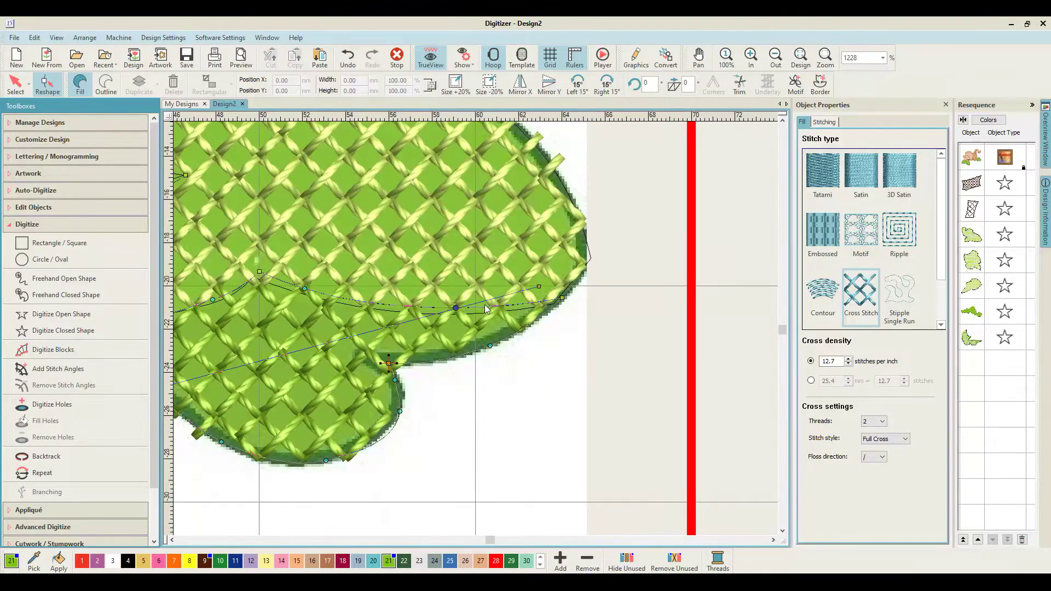
pyautogui.hotkey('shift', 'z')
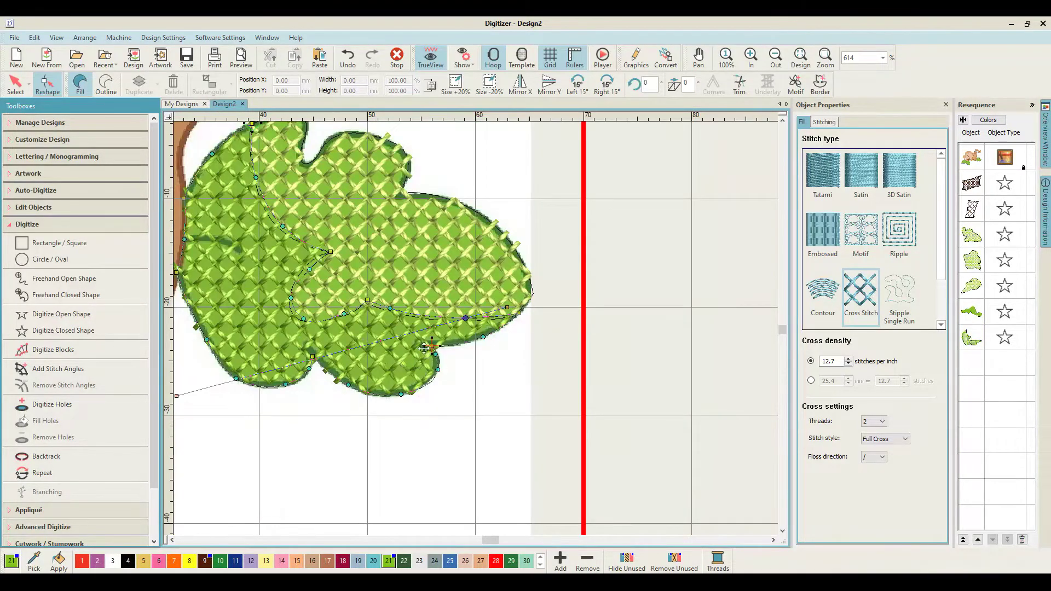
pyautogui.hotkey('shift', 'z')
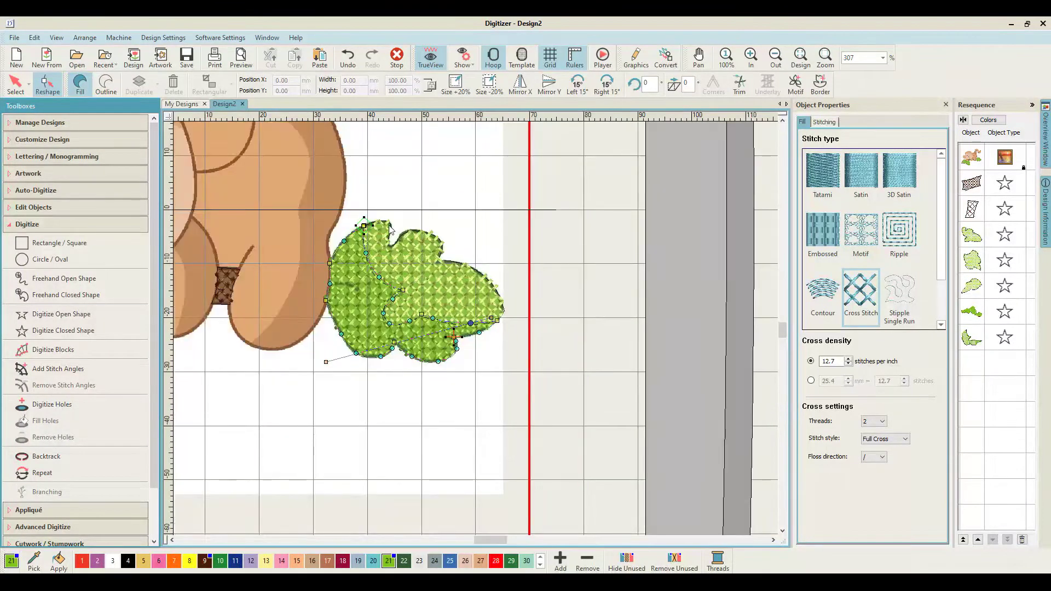
pyautogui.click(16, 83)
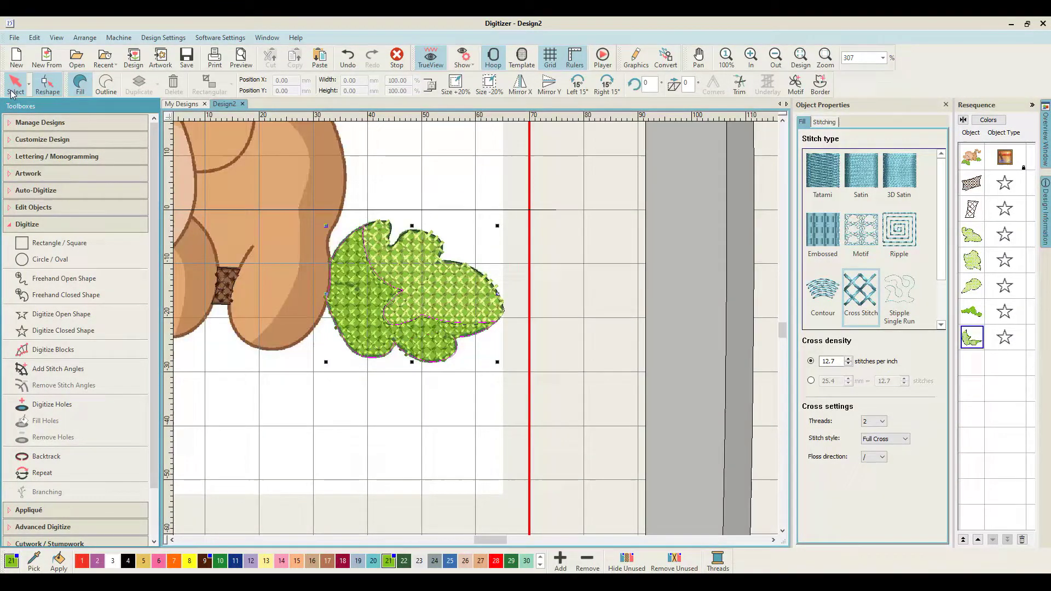
pyautogui.click(371, 417)
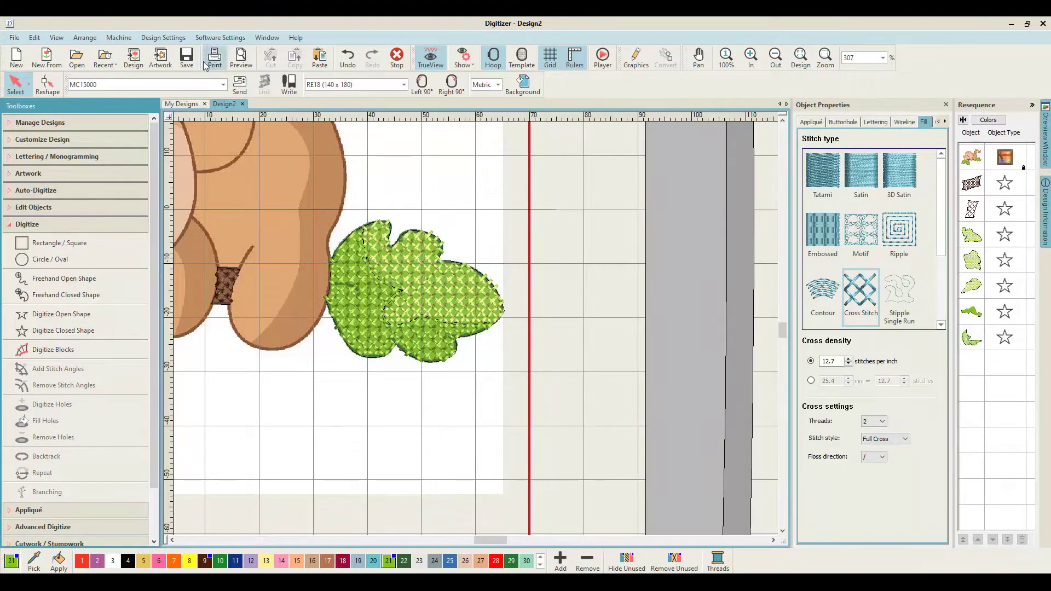
# Save the design in the sleeping friends folder as monkey in EMB format
pyautogui.click(186, 54)
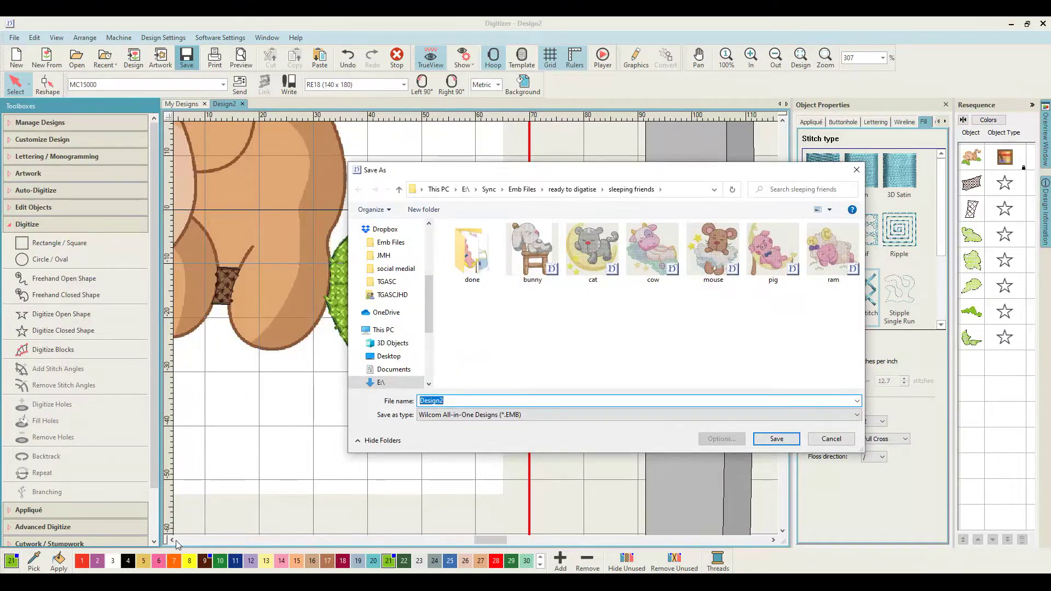
pyautogui.write('monkey')
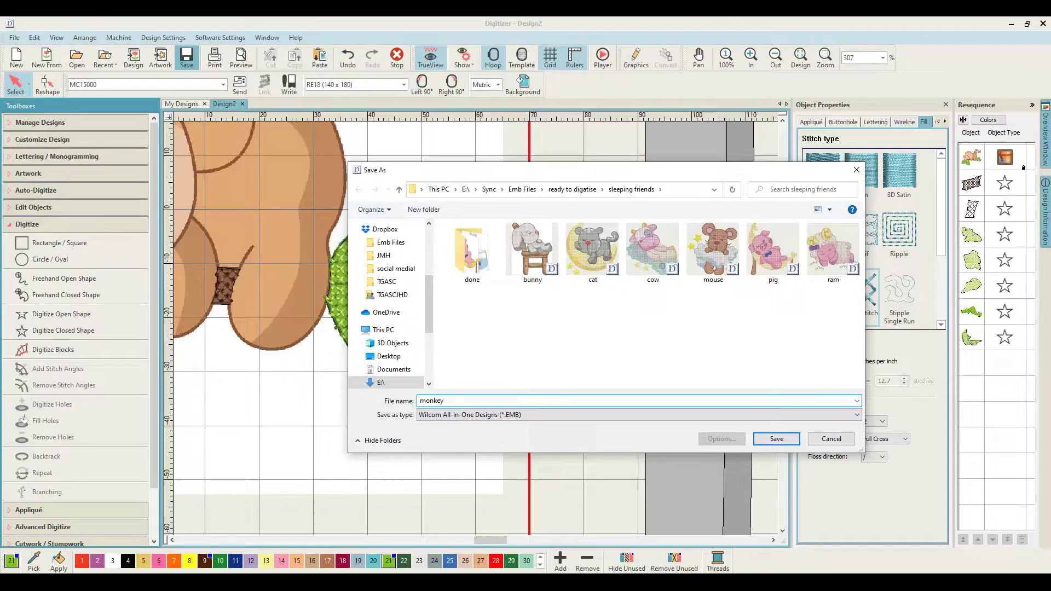
pyautogui.press('Return')
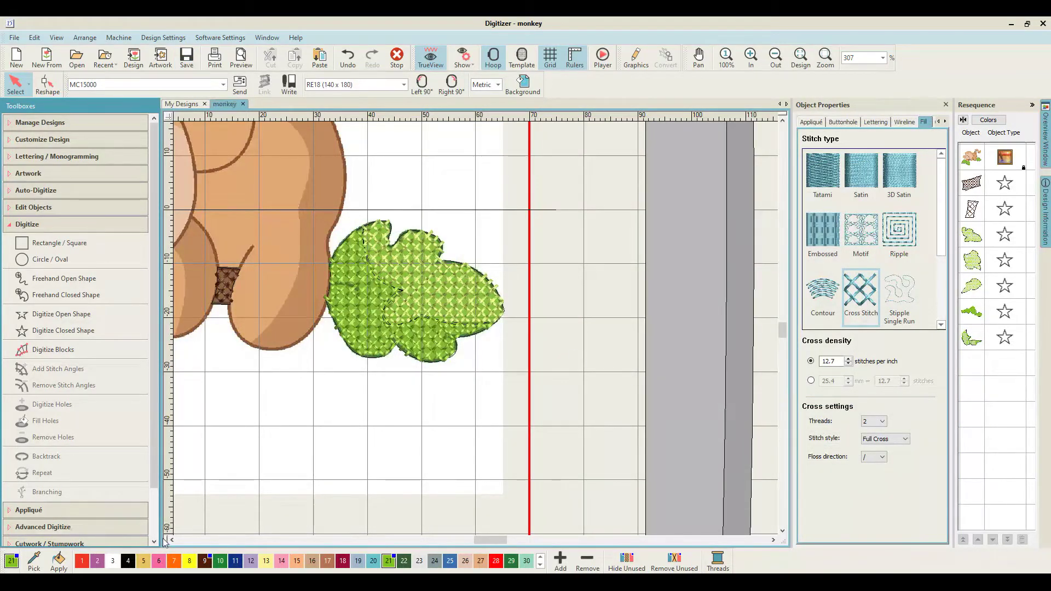
# Set the current thread colour to brown 17 for the monkey's shaded areas
pyautogui.hscroll(-6, 328, 535)
pyautogui.scroll(4, 329, 531)
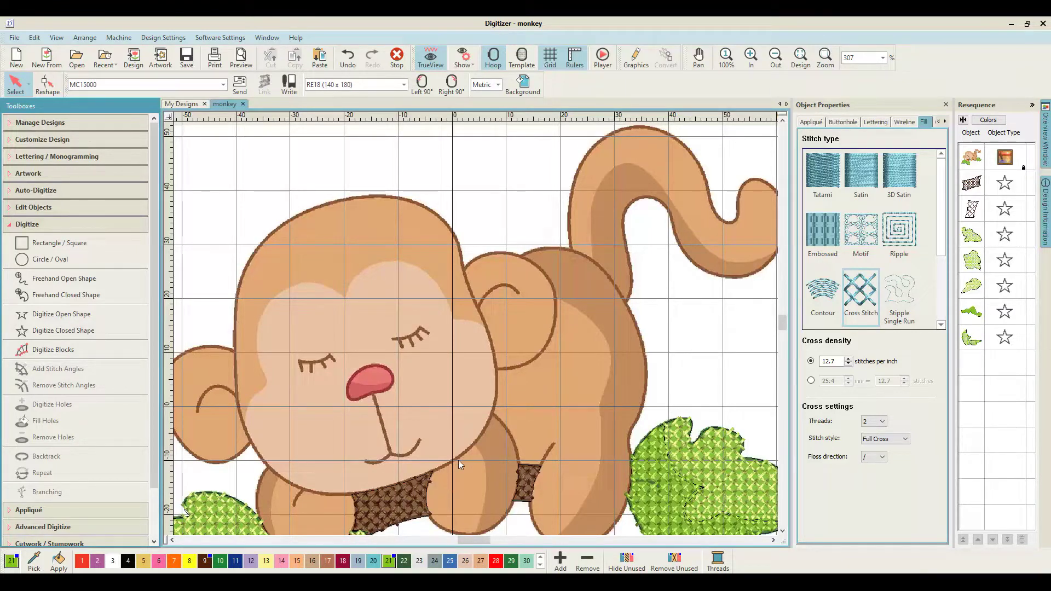
pyautogui.scroll(-2, 458, 461)
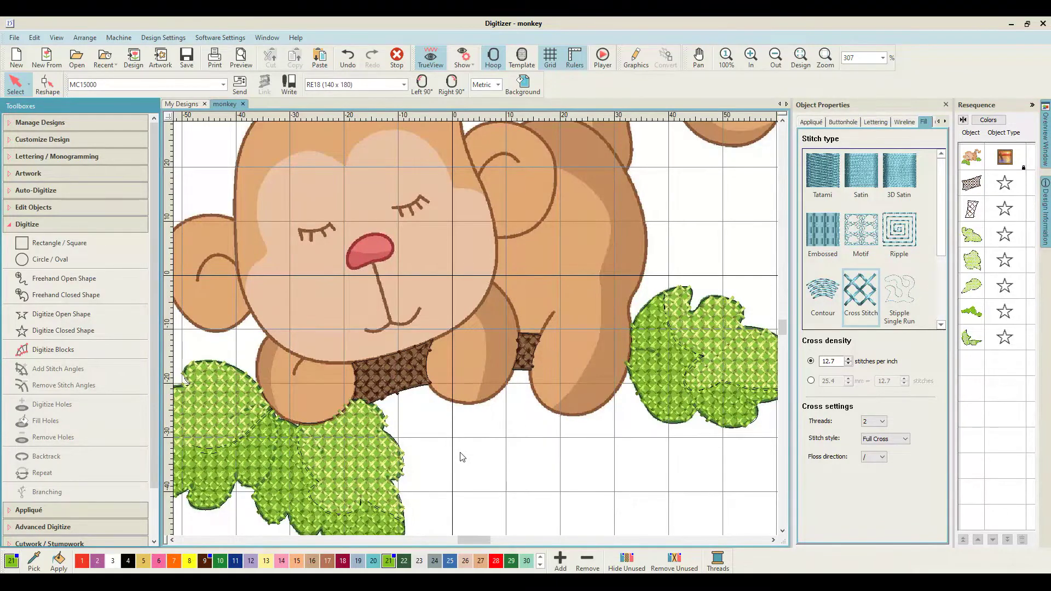
pyautogui.scroll(-2, 461, 457)
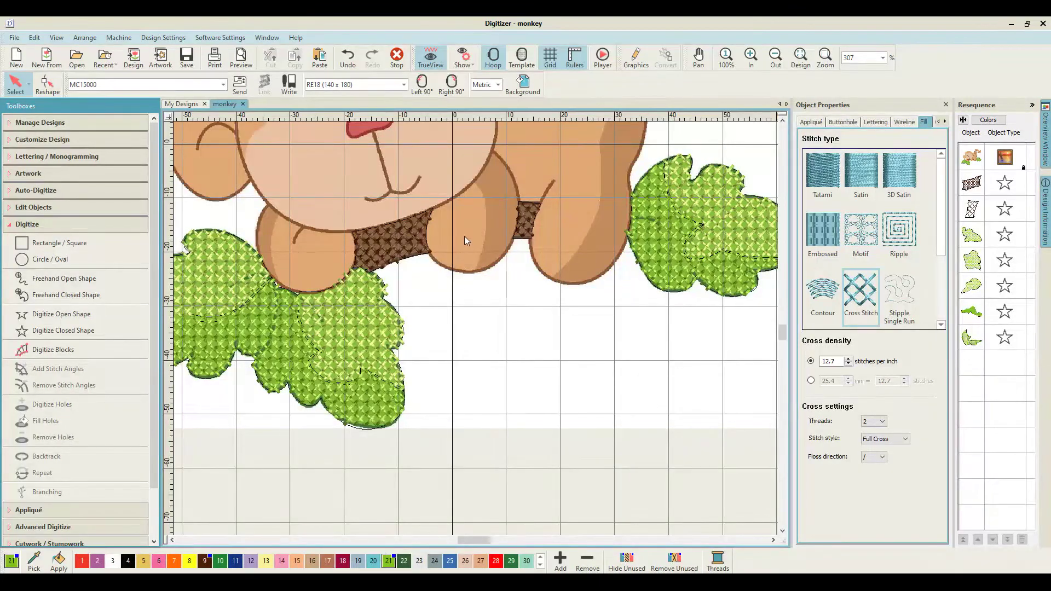
pyautogui.click(326, 560)
pyautogui.scroll(5, 357, 215)
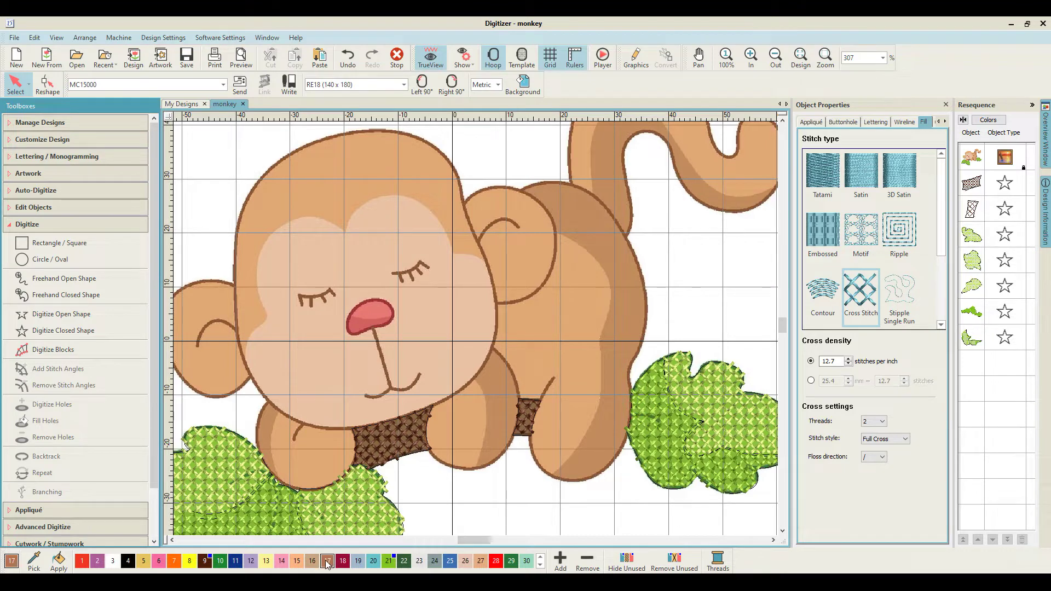
# Start a closed shape for the leftmost paw's shaded strip, tracing from beneath the head down the paw's outer edge
pyautogui.click(47, 330)
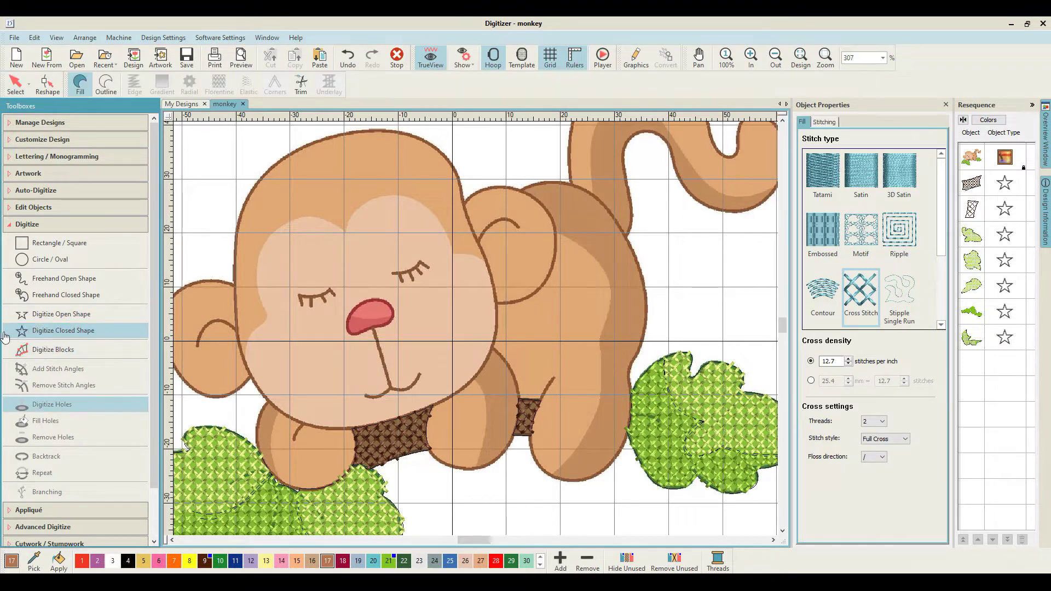
pyautogui.click(281, 410)
pyautogui.scroll(2, 473, 394)
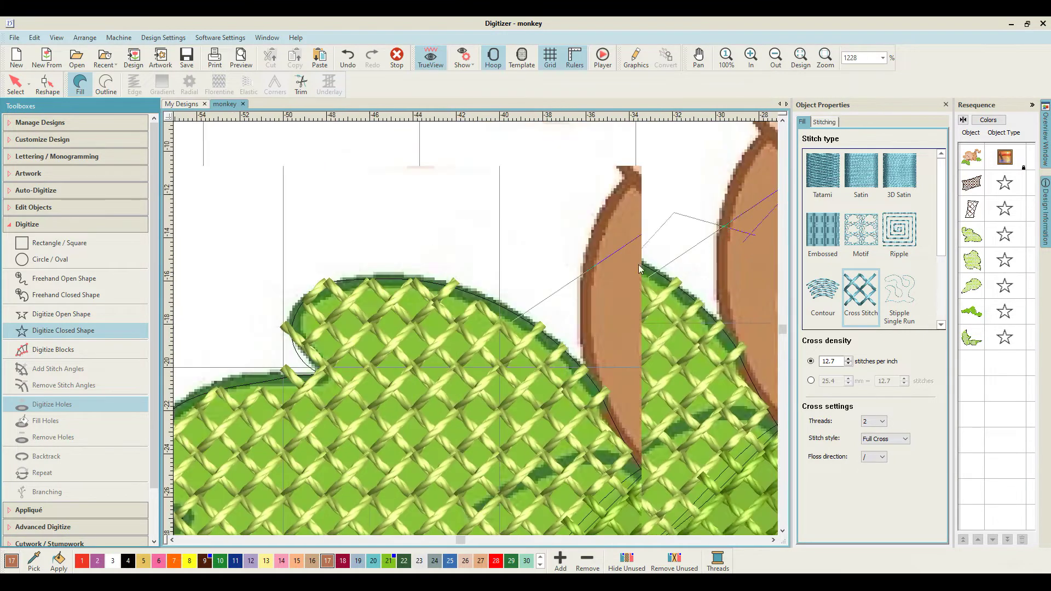
pyautogui.scroll(2, 618, 280)
pyautogui.hscroll(5, 619, 280)
pyautogui.click(535, 285)
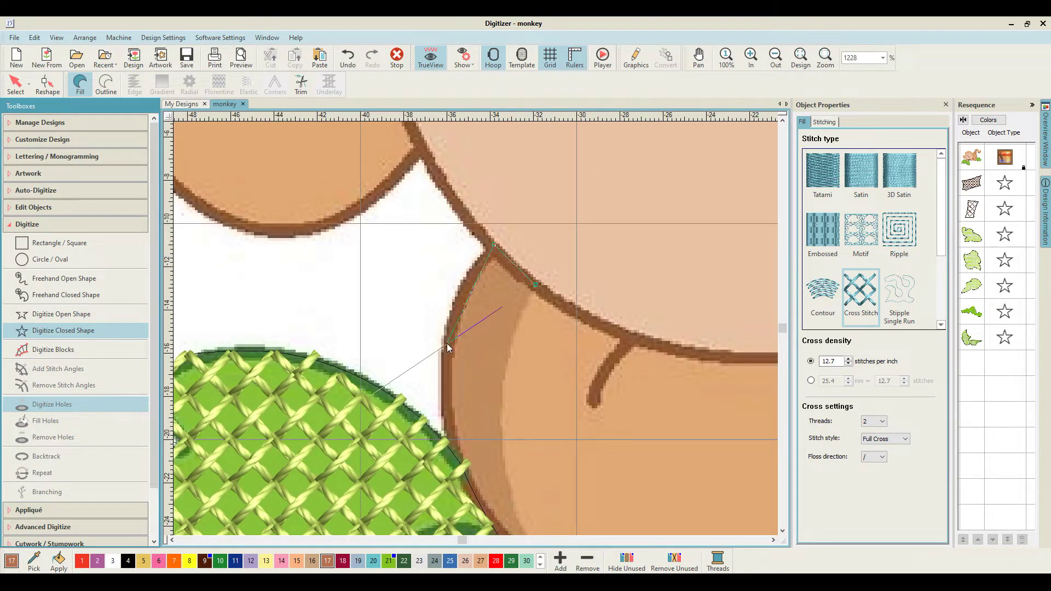
pyautogui.rightClick(460, 484)
pyautogui.scroll(-2, 560, 515)
pyautogui.hscroll(1, 560, 515)
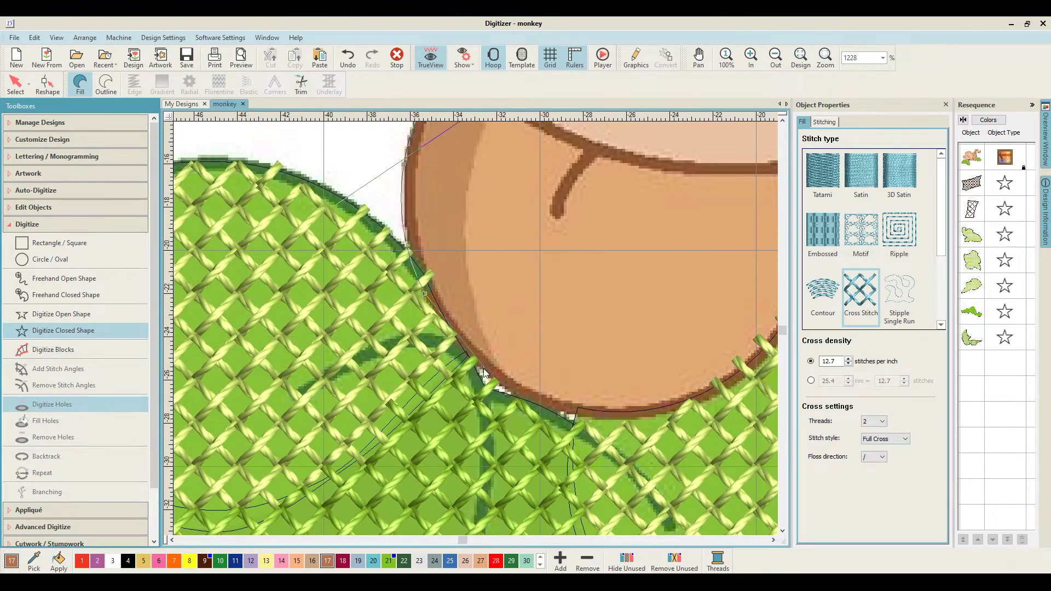
# Trace the strip's lower end and return up its inner edge, completing the leftmost paw's shading shape
pyautogui.rightClick(482, 367)
pyautogui.click(504, 382)
pyautogui.click(463, 234)
pyautogui.scroll(3, 501, 169)
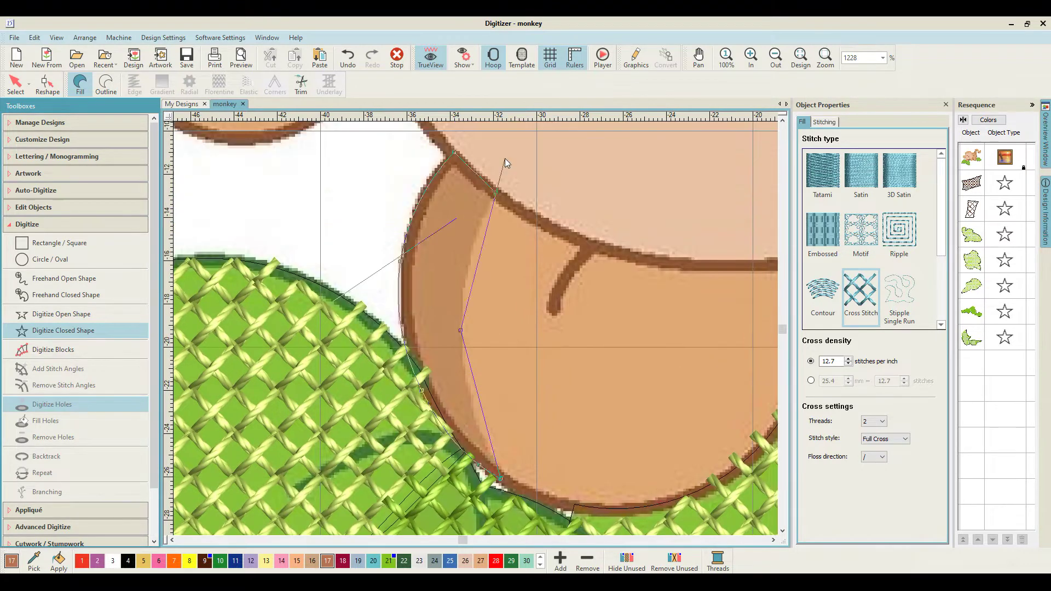
pyautogui.click(496, 192)
pyautogui.press('Return')
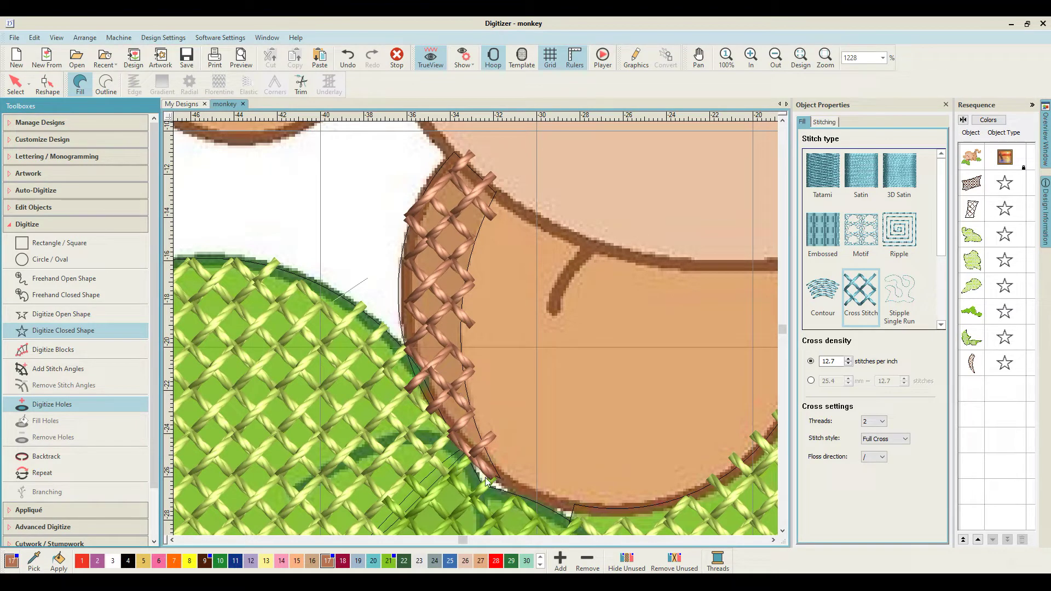
# Start a closed shape for the middle paw's shading, tracing its inner edge up from the paw's bottom and along the chin to the arm crease
pyautogui.hotkey('shift', 'z')
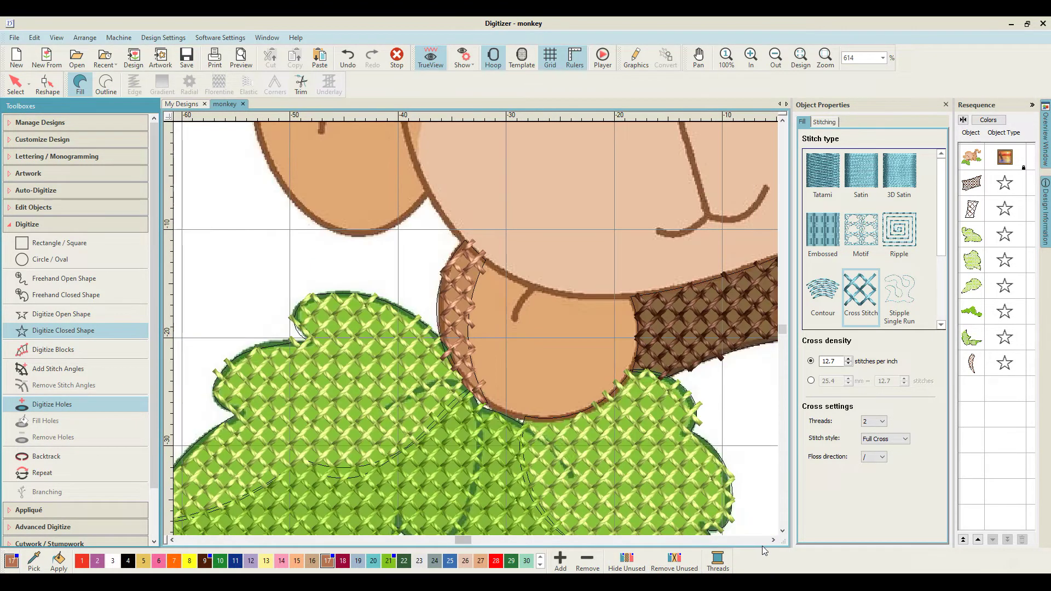
pyautogui.click(773, 540)
pyautogui.click(773, 540)
pyautogui.click(773, 540)
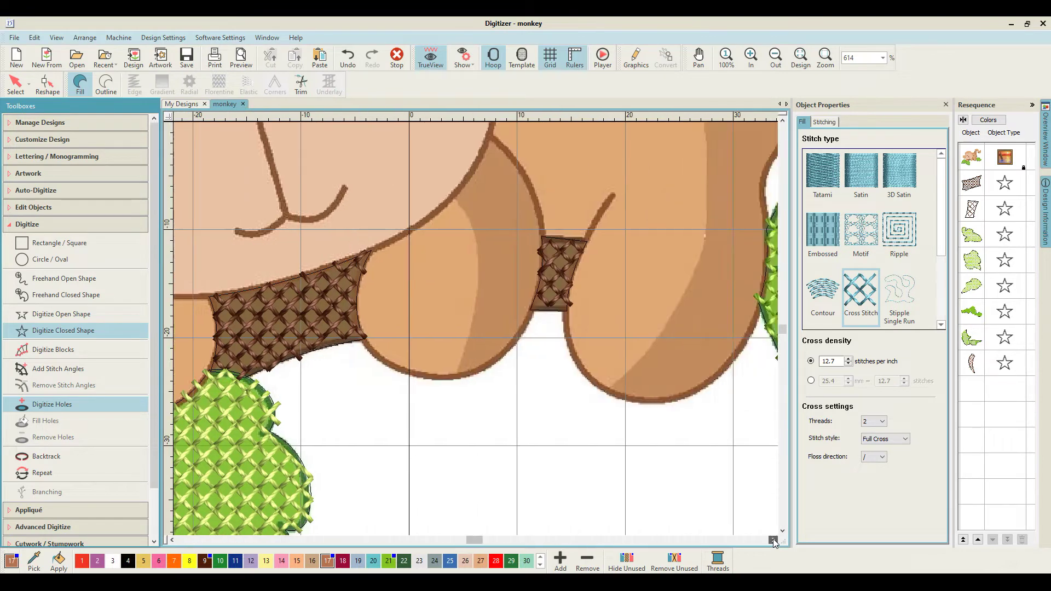
pyautogui.press('z')
pyautogui.click(437, 433)
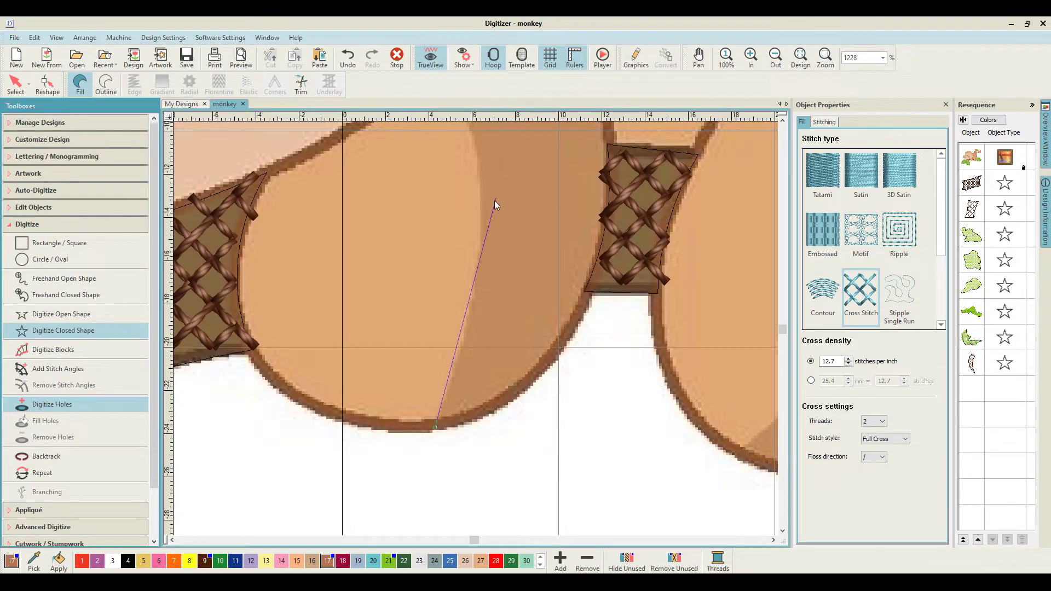
pyautogui.click(482, 221)
pyautogui.scroll(3, 482, 221)
pyautogui.click(415, 251)
pyautogui.click(462, 181)
pyautogui.scroll(2, 479, 232)
pyautogui.click(485, 219)
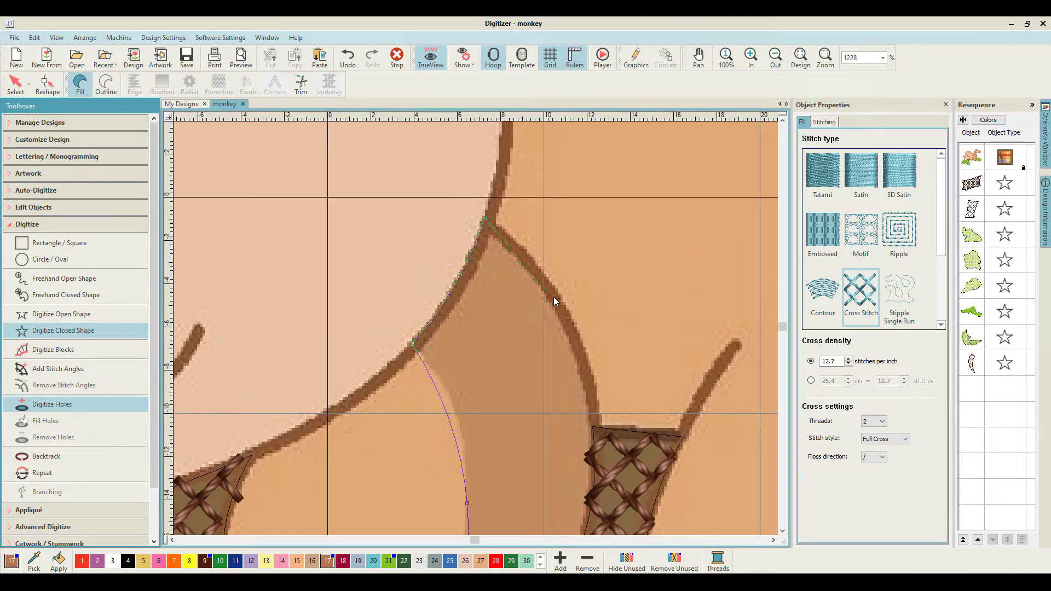
# Trace the paw's outer edge past the branch down to the bottom and complete the middle paw's shading shape
pyautogui.click(573, 324)
pyautogui.click(600, 429)
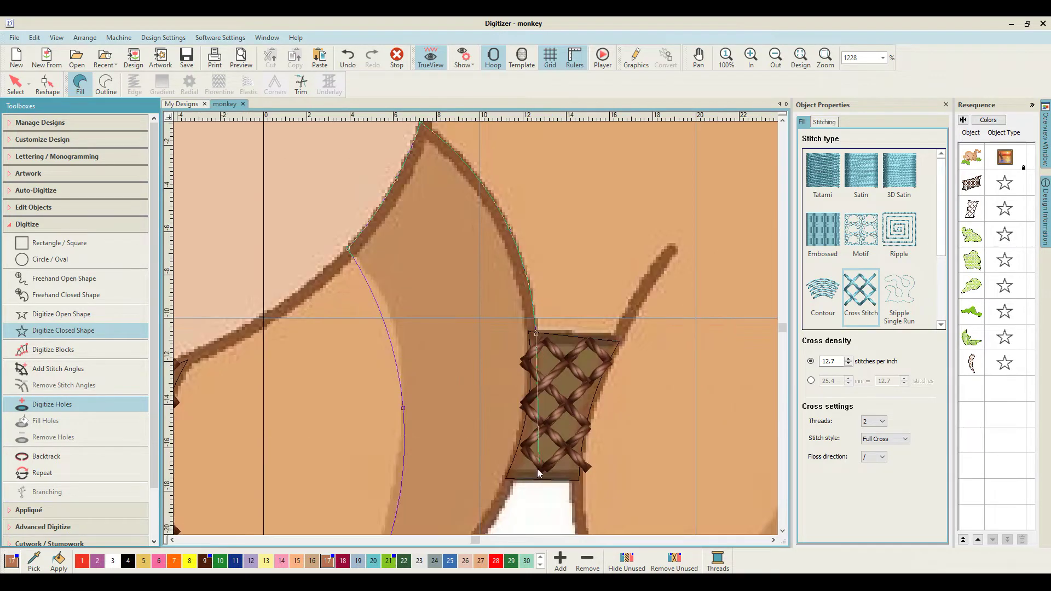
pyautogui.click(523, 444)
pyautogui.click(462, 464)
pyautogui.click(397, 421)
pyautogui.press('Return')
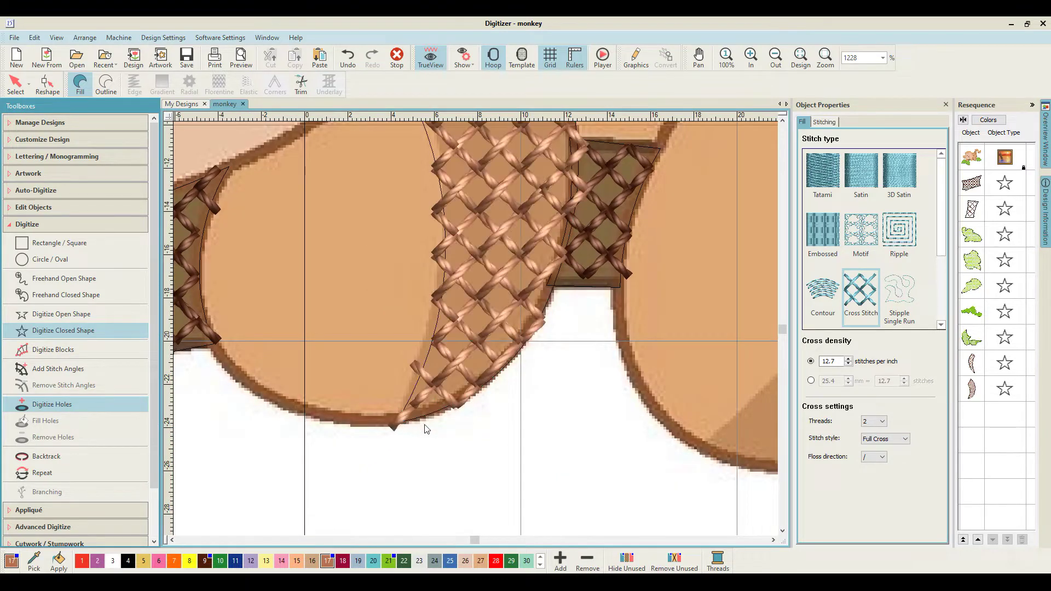
# Start a closed shape for the body shading, tracing its inner edge from the bottom of the hind leg up to the hip
pyautogui.scroll(1, 547, 278)
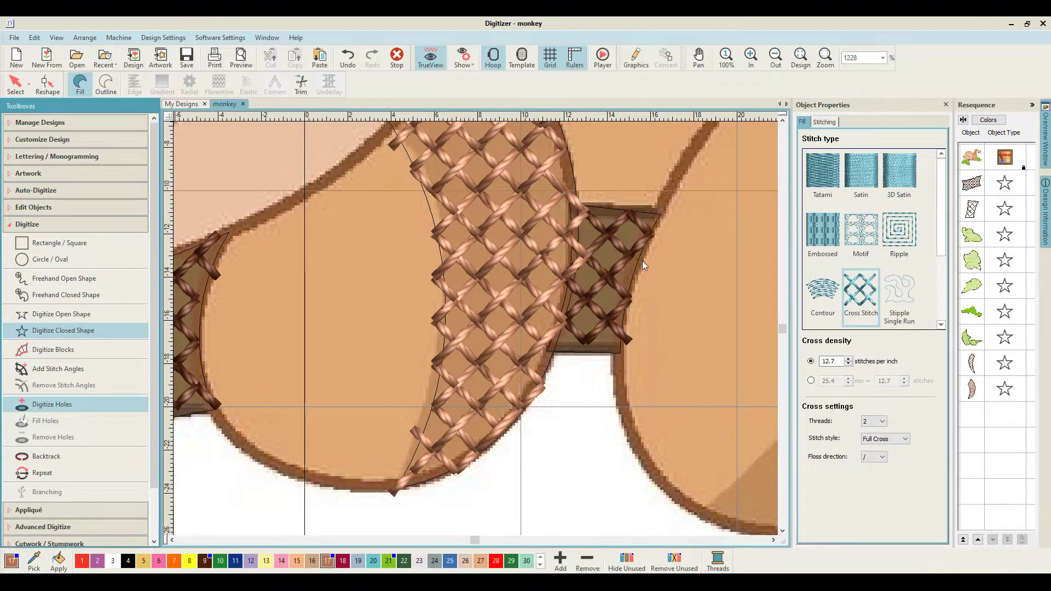
pyautogui.scroll(-1, 641, 259)
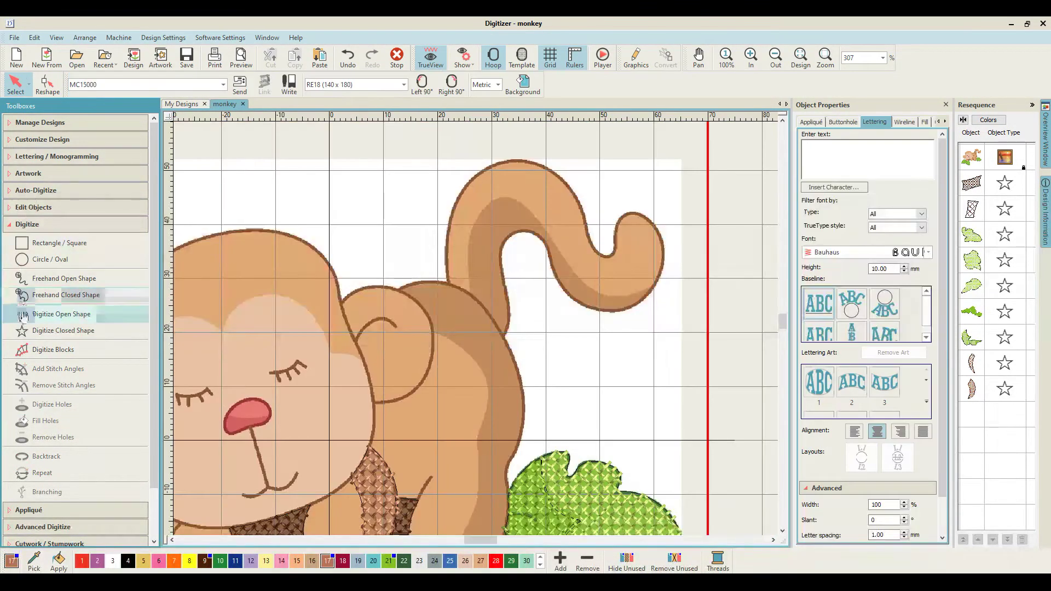
pyautogui.click(23, 333)
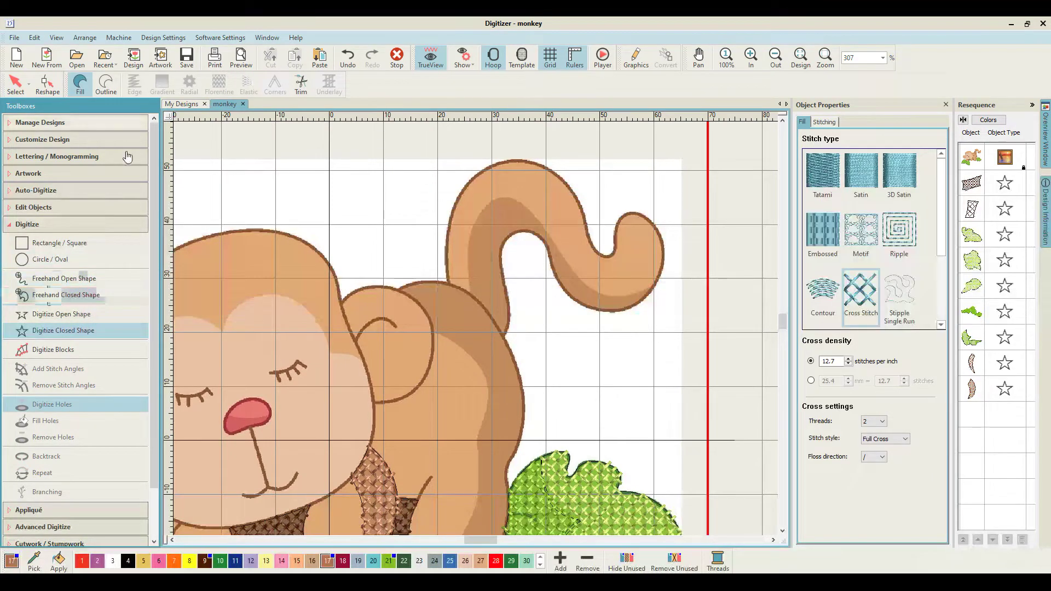
pyautogui.scroll(-3, 376, 301)
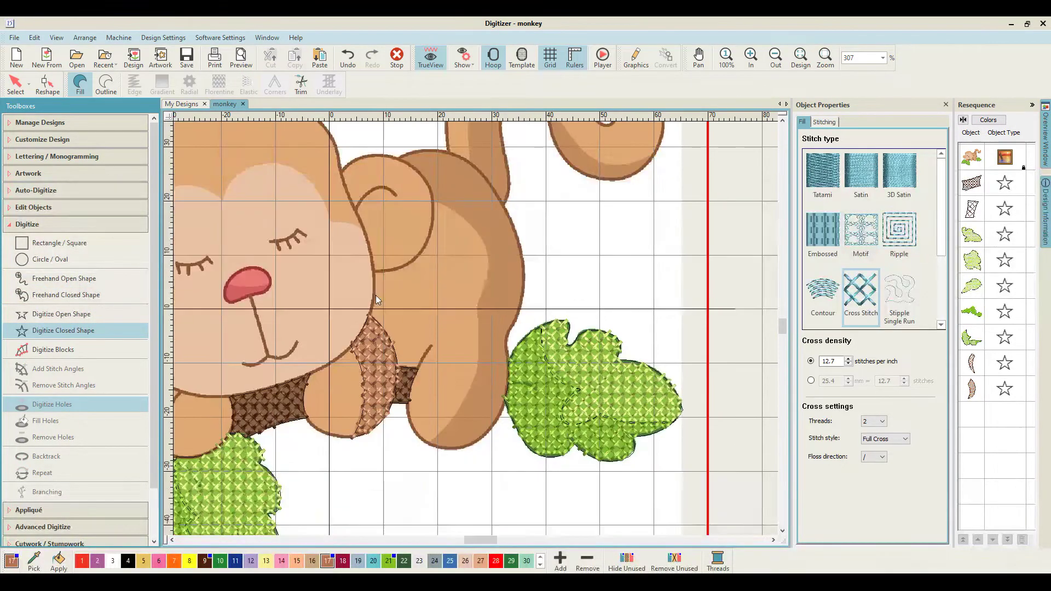
pyautogui.scroll(2, 377, 300)
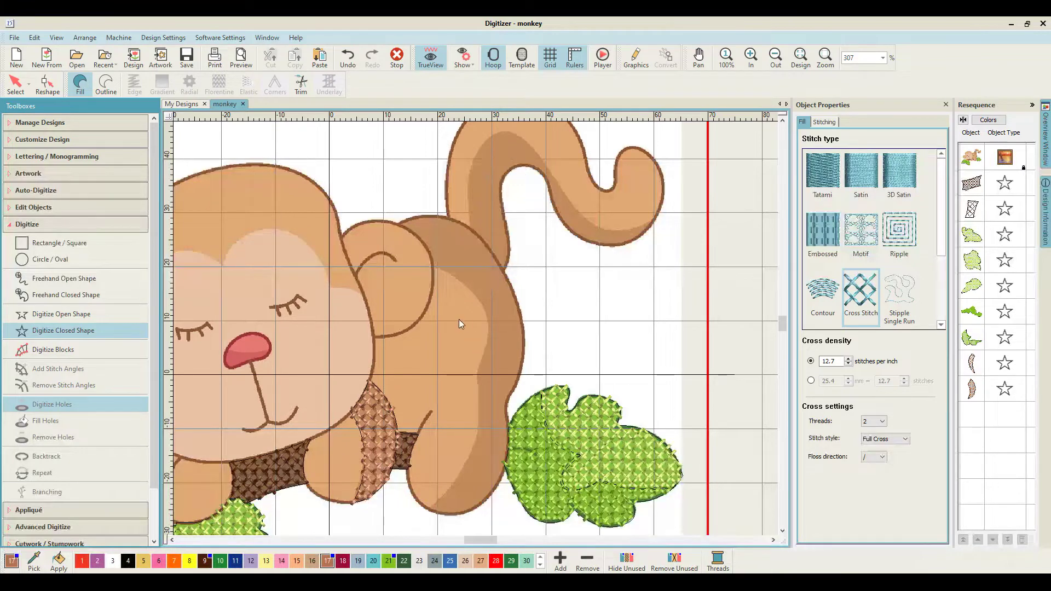
pyautogui.scroll(-2, 458, 320)
pyautogui.scroll(6, 458, 319)
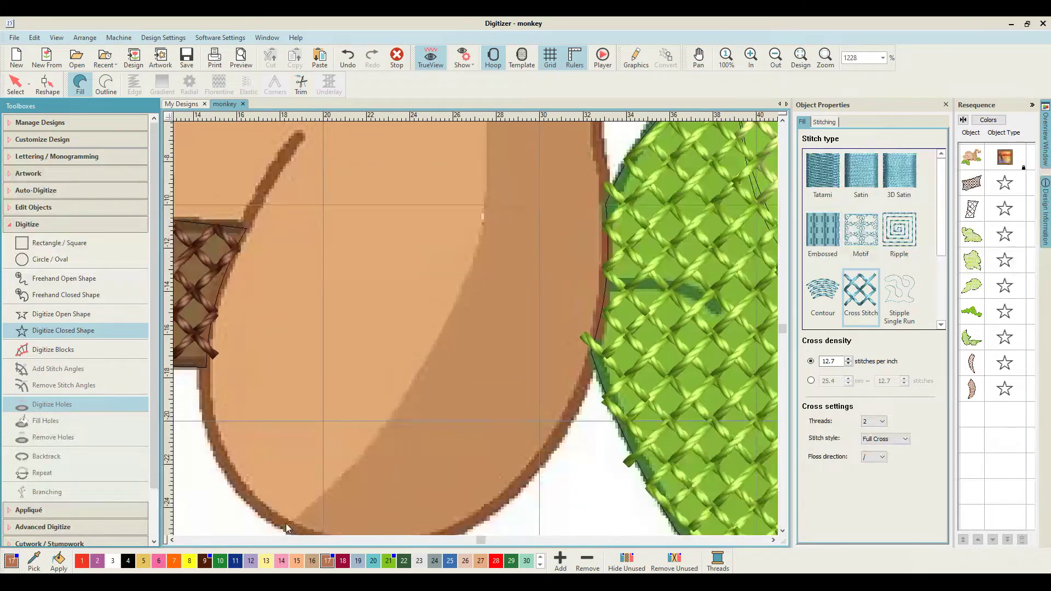
pyautogui.rightClick(375, 449)
pyautogui.rightClick(481, 236)
pyautogui.scroll(3, 488, 242)
pyautogui.click(488, 289)
pyautogui.click(478, 180)
# Continue the body shading's inner edge up around the back's curve to the ear
pyautogui.scroll(3, 487, 208)
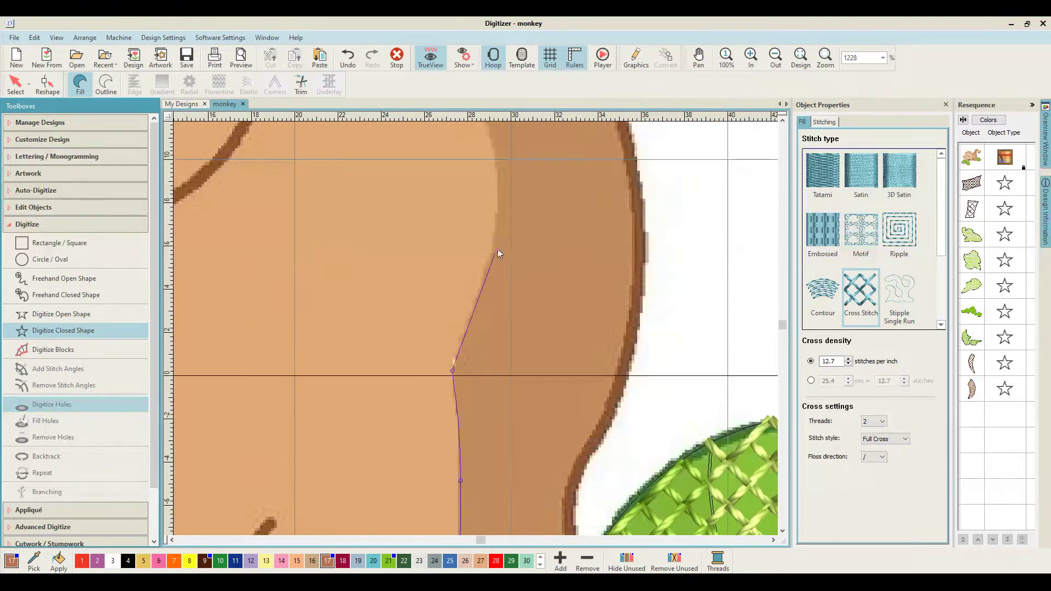
pyautogui.rightClick(496, 249)
pyautogui.scroll(1, 476, 204)
pyautogui.click(470, 202)
pyautogui.scroll(1, 470, 202)
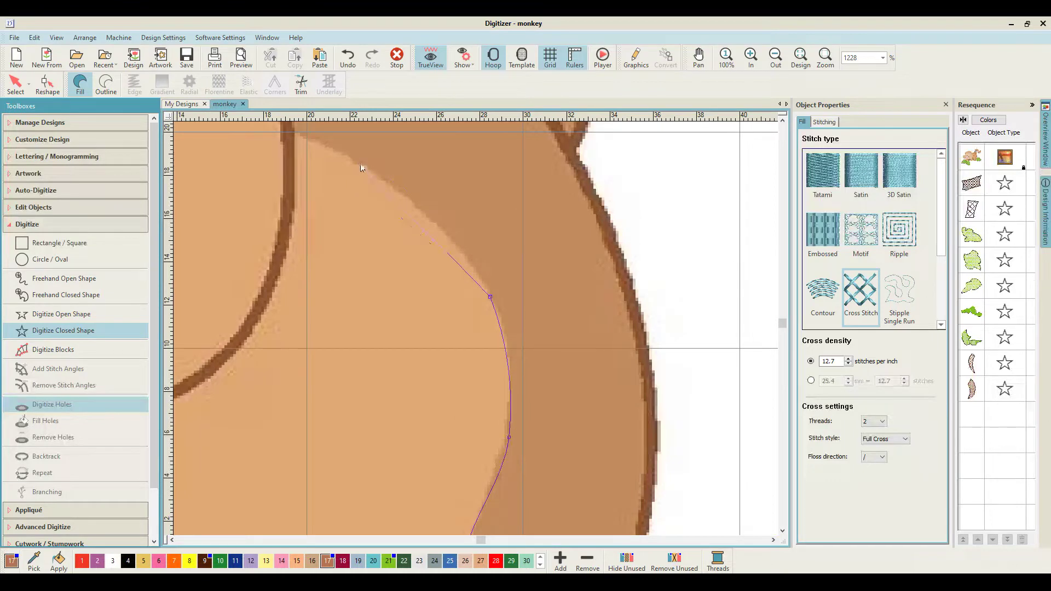
pyautogui.rightClick(360, 167)
pyautogui.click(370, 228)
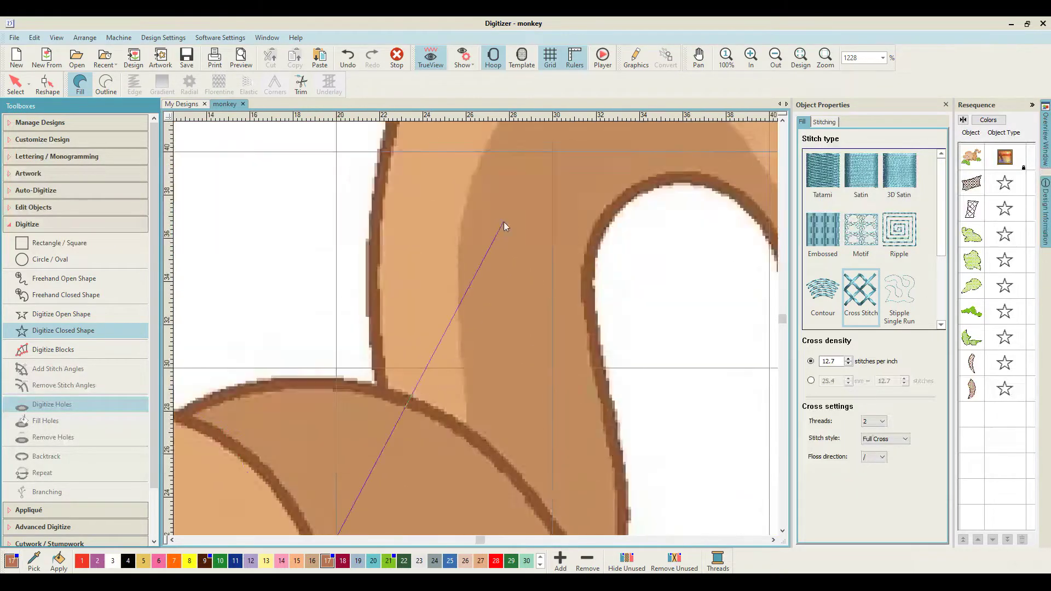
# Extend the shading outline up the ear's edge and over the top of the back to the tail's base
pyautogui.hscroll(-2, 385, 423)
pyautogui.click(384, 420)
pyautogui.click(316, 379)
pyautogui.click(442, 340)
pyautogui.click(605, 388)
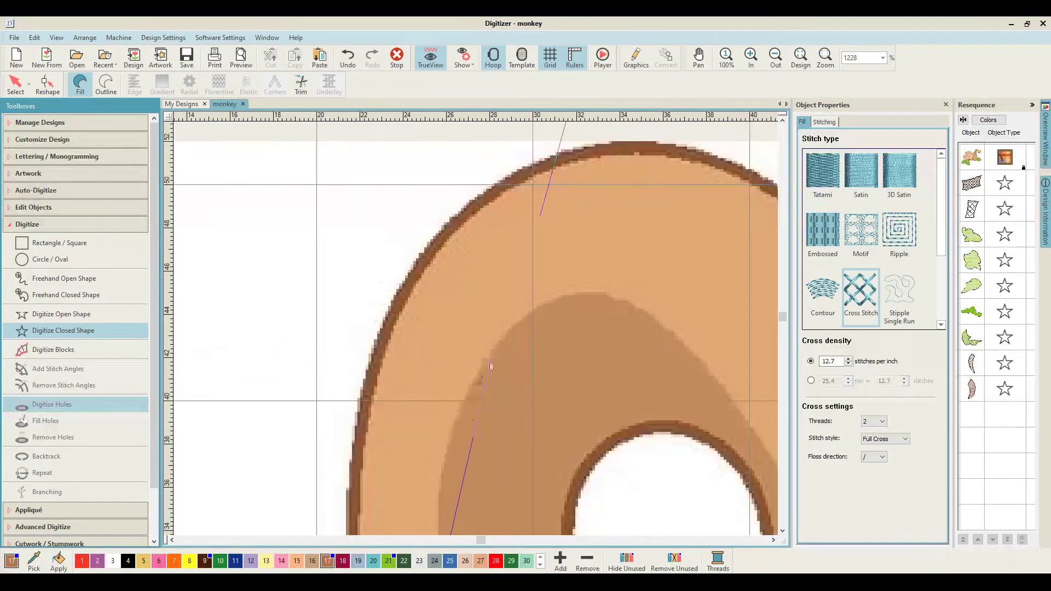
# Trace the upper edge of the tail's shading over the arch and along the dip to its end near the curled tip
pyautogui.rightClick(466, 393)
pyautogui.click(601, 296)
pyautogui.click(713, 377)
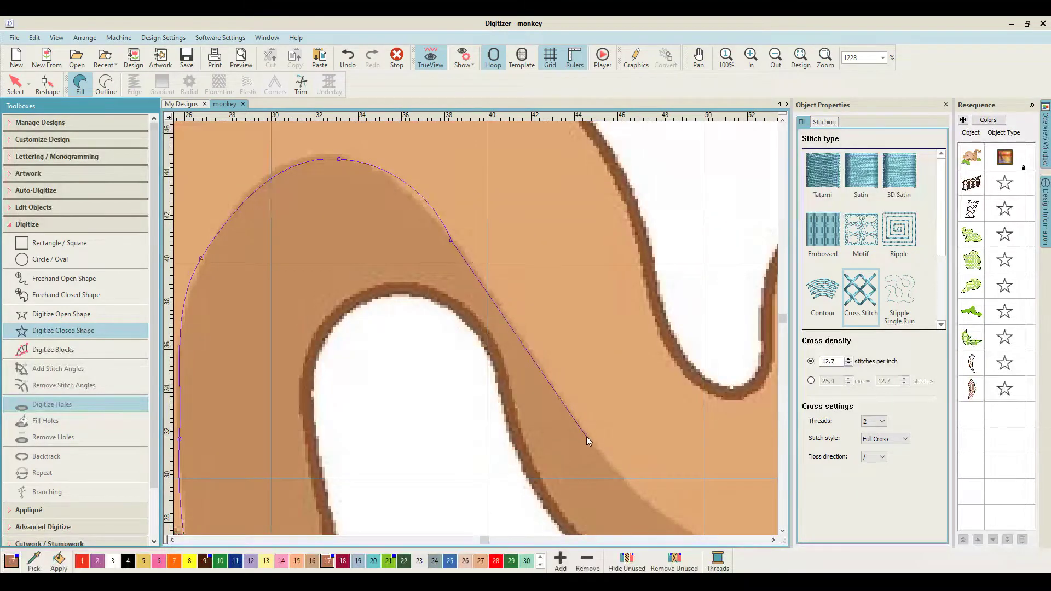
pyautogui.rightClick(585, 436)
pyautogui.rightClick(609, 439)
pyautogui.rightClick(611, 366)
pyautogui.click(693, 337)
# Trace the tail's lower outline back from the curled end to the inside of the arch
pyautogui.rightClick(581, 431)
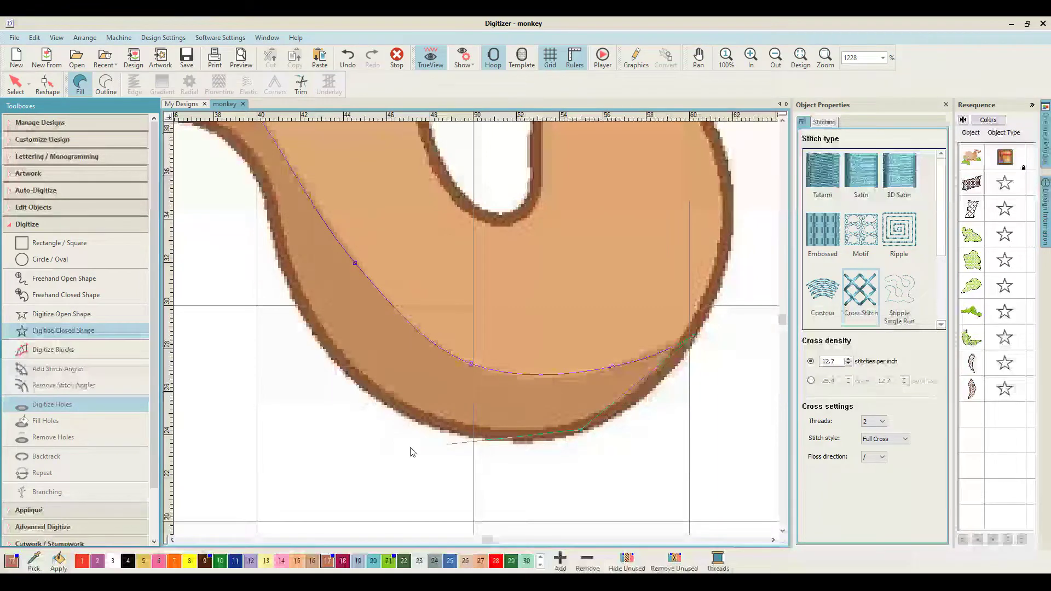
pyautogui.rightClick(419, 422)
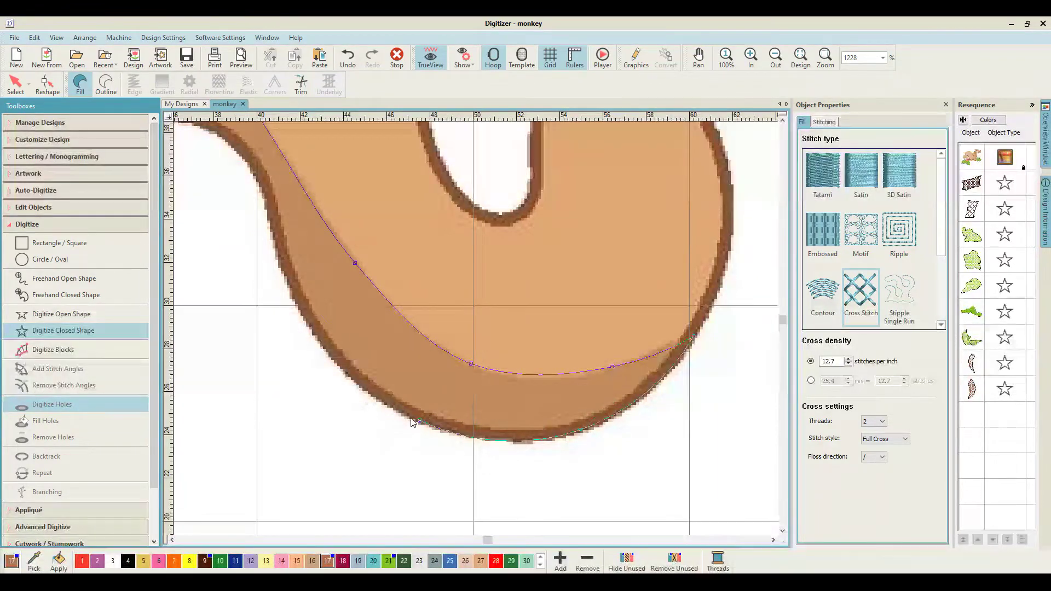
pyautogui.rightClick(299, 307)
pyautogui.rightClick(408, 280)
pyautogui.rightClick(375, 217)
pyautogui.rightClick(280, 195)
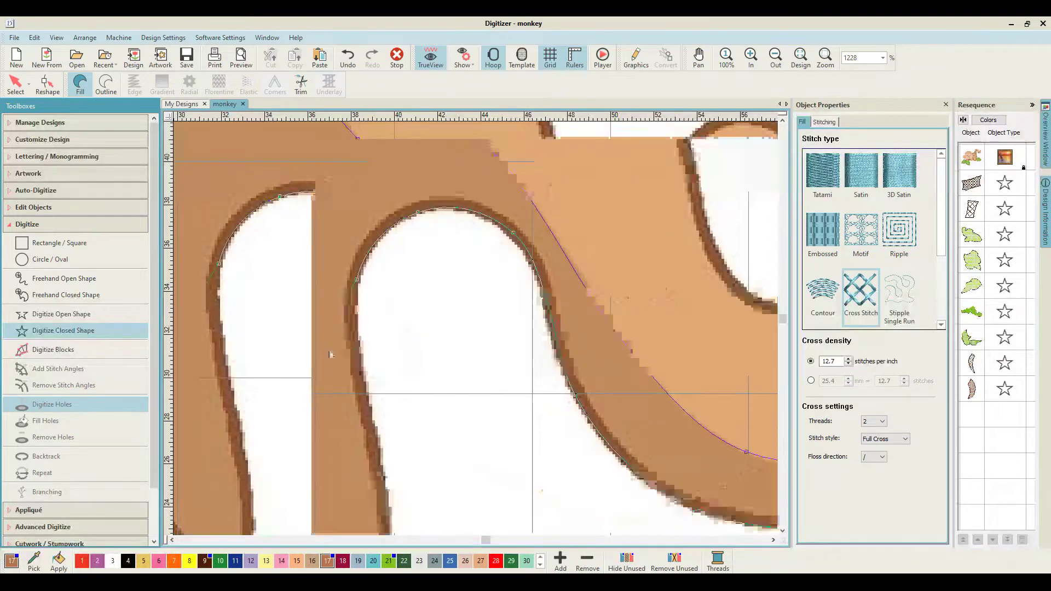
# Continue the outline down the tail to its base and along the outer edge of the back to the hip
pyautogui.rightClick(365, 394)
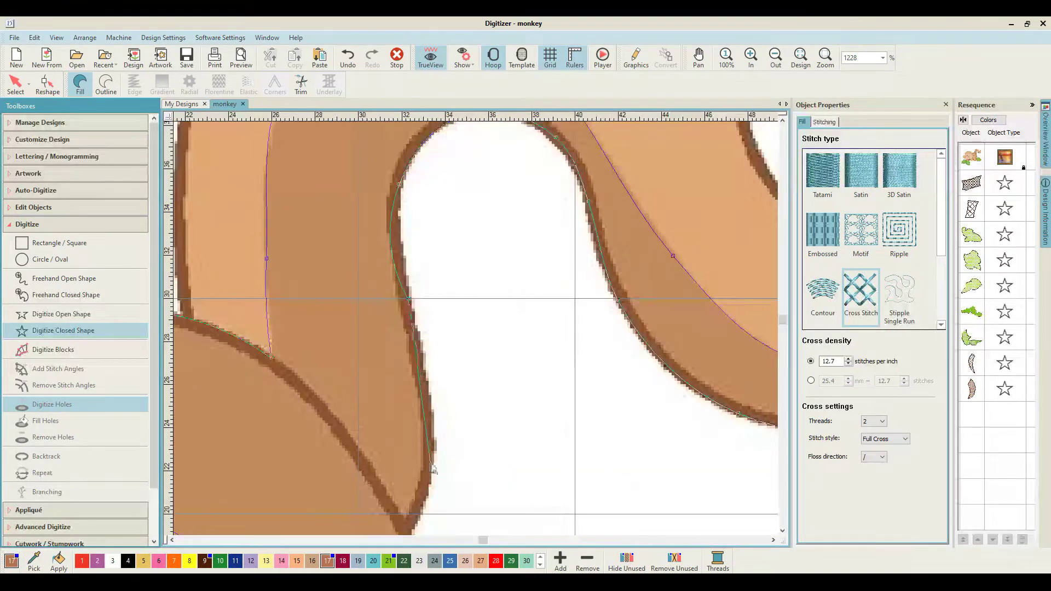
pyautogui.rightClick(431, 463)
pyautogui.rightClick(431, 441)
pyautogui.rightClick(494, 328)
pyautogui.rightClick(520, 396)
pyautogui.rightClick(500, 319)
pyautogui.rightClick(448, 427)
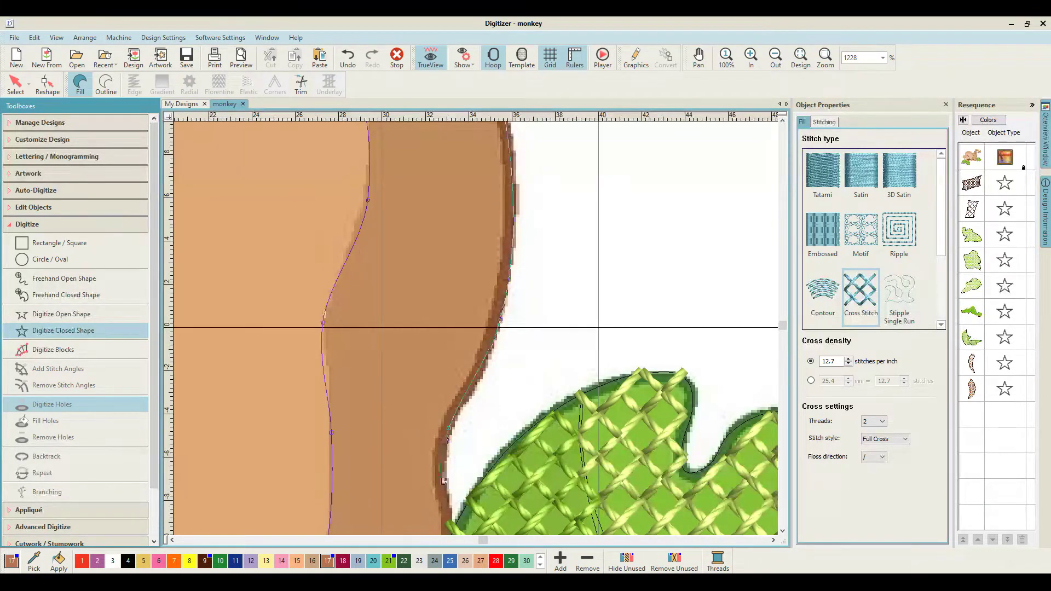
# Trace the hind leg's outer edge beside the leaf around the foot's bottom and complete the body and tail shading shape
pyautogui.rightClick(441, 475)
pyautogui.rightClick(450, 352)
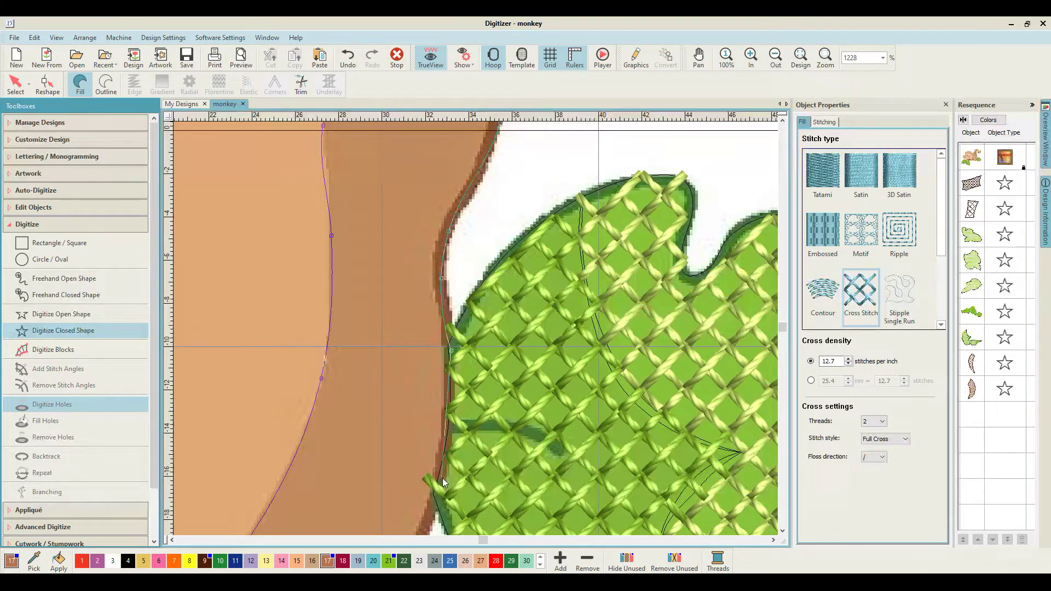
pyautogui.rightClick(441, 478)
pyautogui.rightClick(262, 468)
pyautogui.click(290, 375)
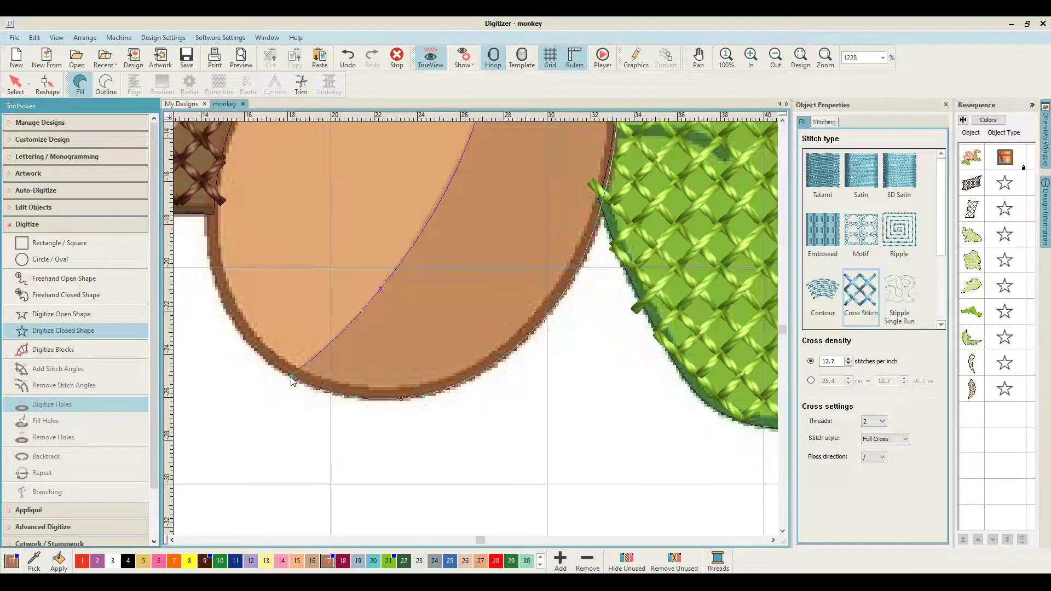
pyautogui.press('Return')
# Set the current thread colour to 16 for the monkey's light areas
pyautogui.scroll(5, 531, 266)
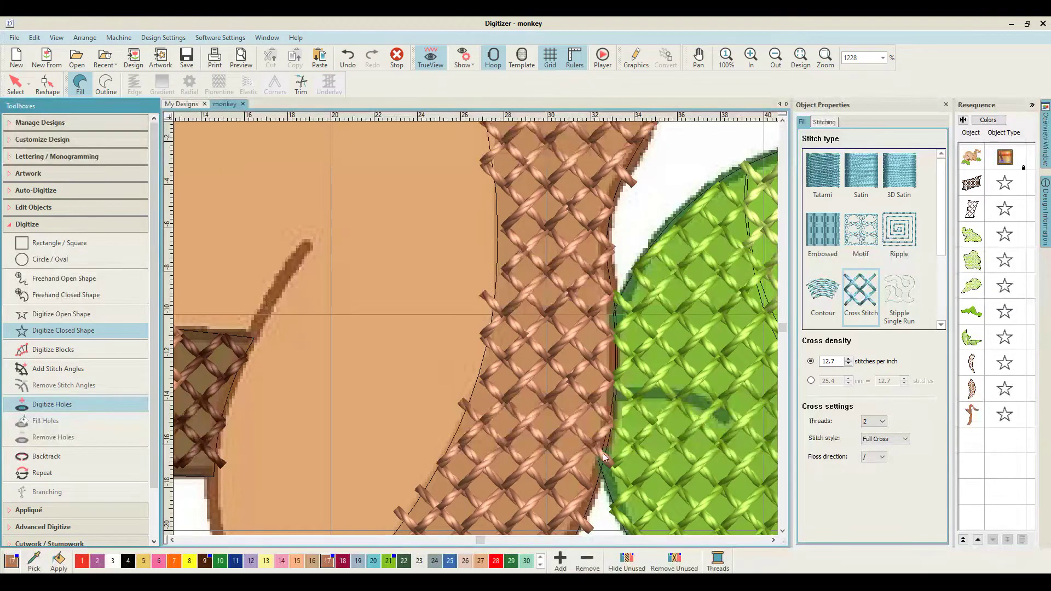
pyautogui.hotkey('shift', 'z')
pyautogui.hotkey('shift', 'z')
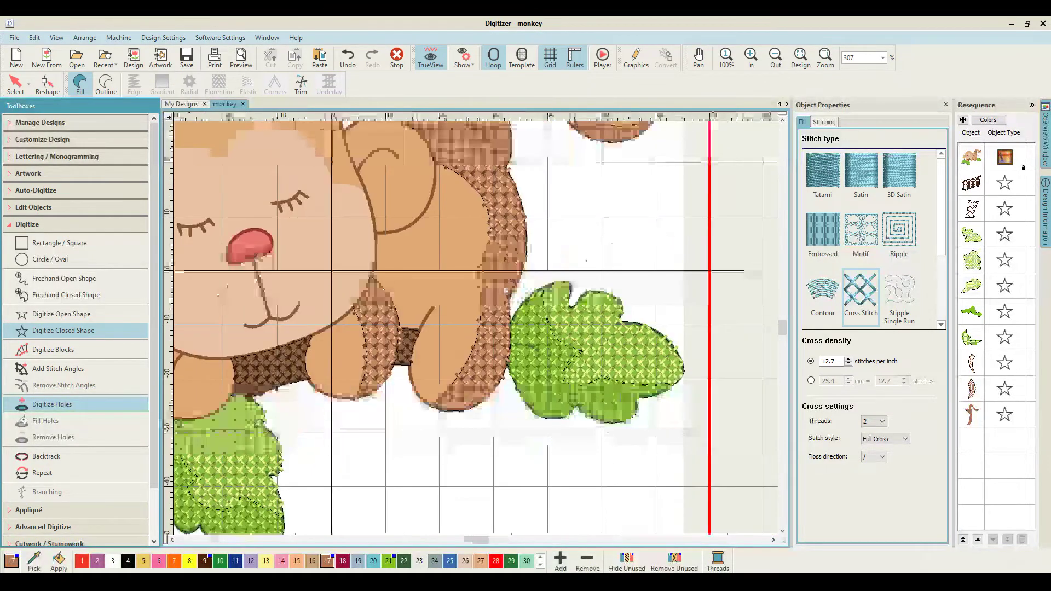
pyautogui.scroll(3, 507, 291)
pyautogui.hotkey('shift', 'z')
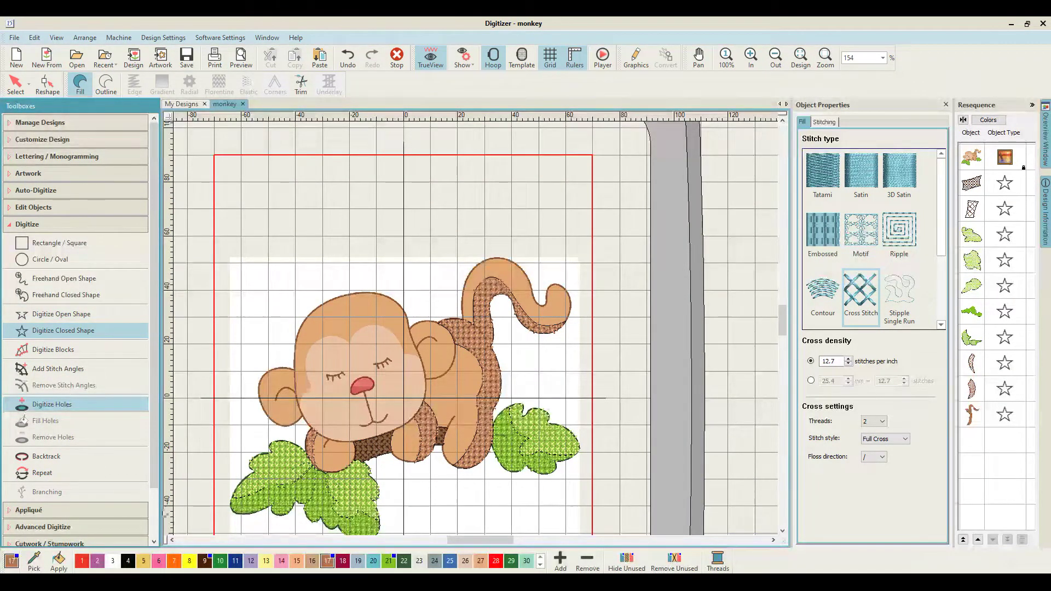
pyautogui.click(311, 562)
# Start a closed shape for the tail's light area, tracing the outer edge from the tail's base over the top of the arch
pyautogui.scroll(2, 390, 315)
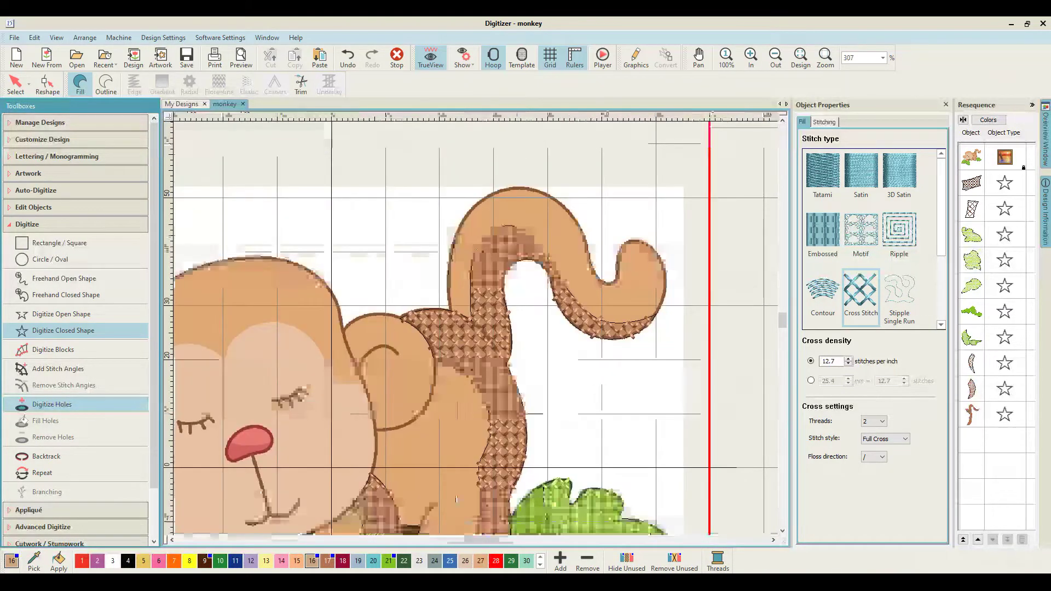
pyautogui.click(425, 297)
pyautogui.click(422, 192)
pyautogui.scroll(3, 438, 219)
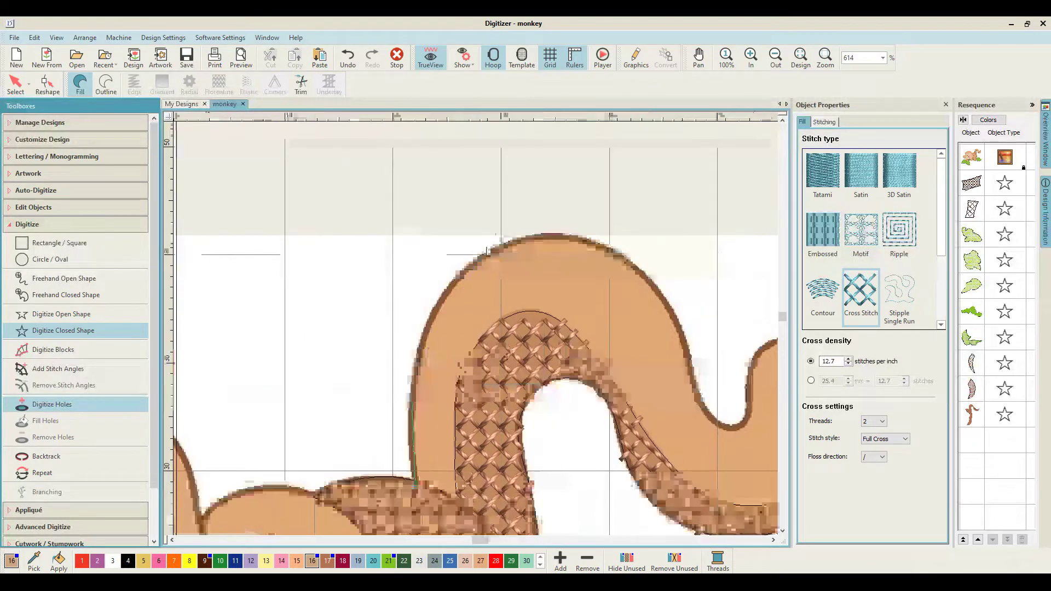
pyautogui.rightClick(487, 253)
pyautogui.scroll(1, 562, 234)
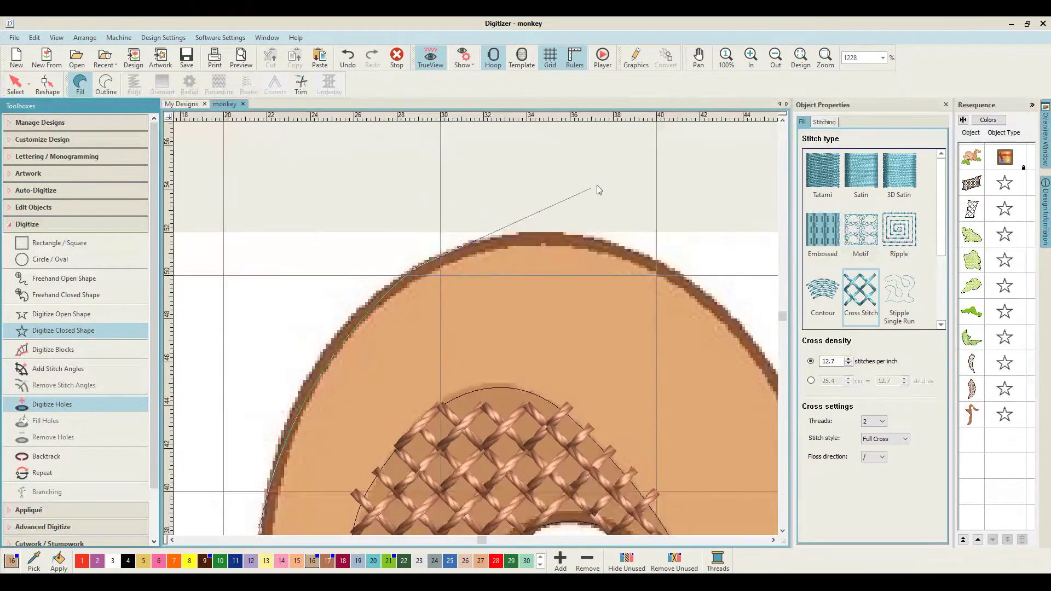
pyautogui.rightClick(599, 243)
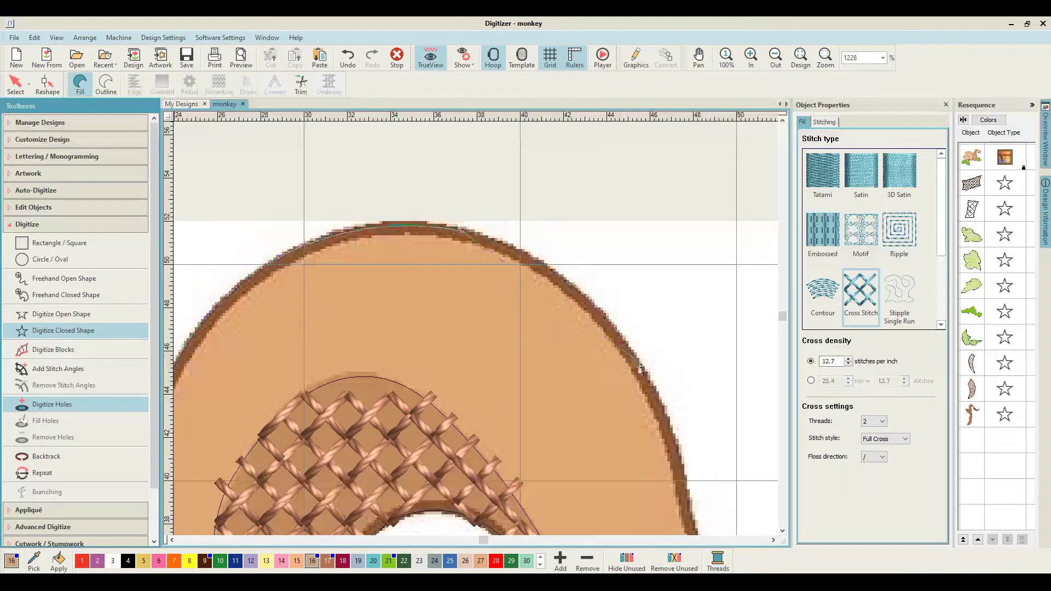
pyautogui.rightClick(638, 362)
# Trace the tail's outer edge down through the dip and around the curled tip
pyautogui.click(561, 425)
pyautogui.click(543, 401)
pyautogui.click(589, 409)
pyautogui.click(613, 379)
pyautogui.click(609, 304)
pyautogui.click(667, 242)
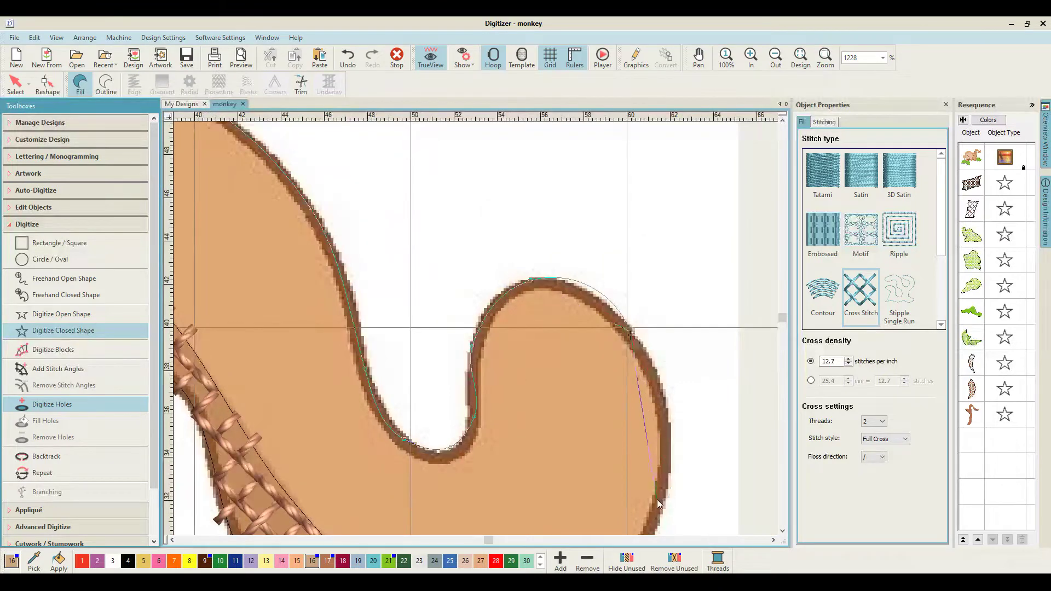
pyautogui.click(665, 501)
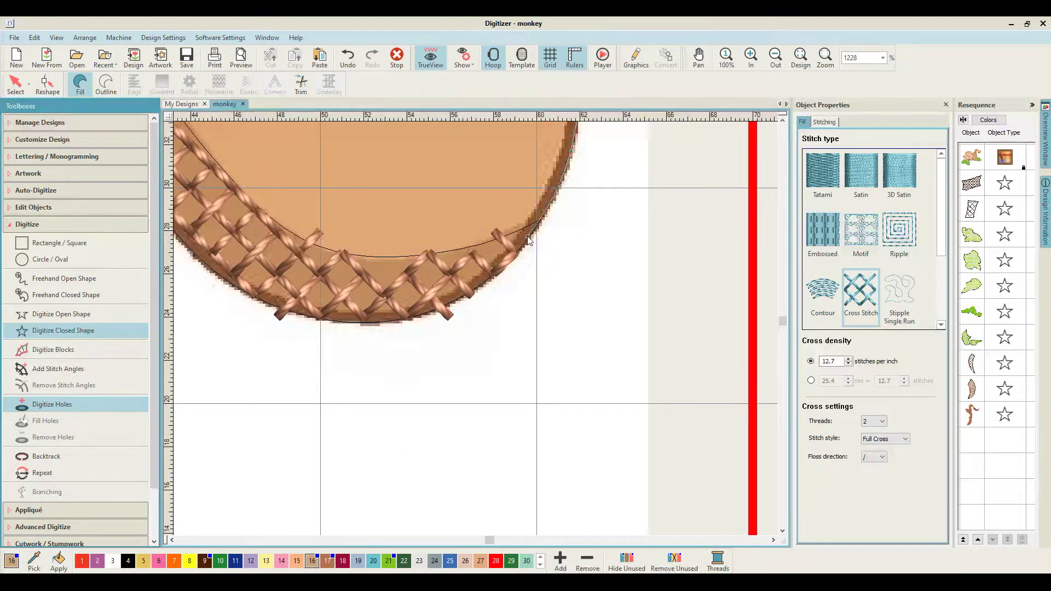
# Trace the boundary with the tail's shading back through the dip and over the arch to the tail's base, completing the light tail shape
pyautogui.click(385, 264)
pyautogui.rightClick(359, 213)
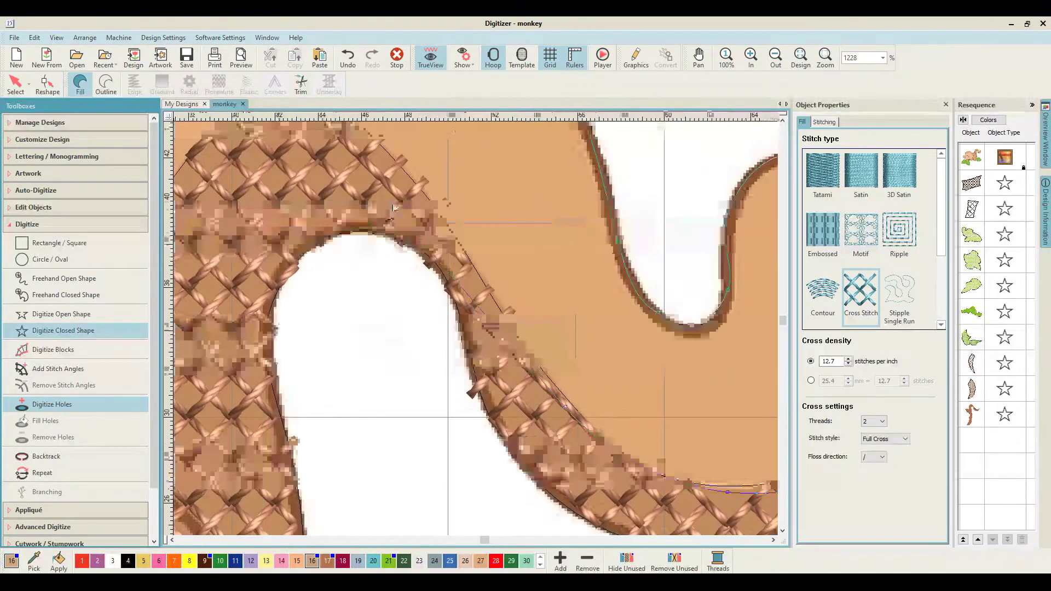
pyautogui.rightClick(454, 242)
pyautogui.rightClick(412, 209)
pyautogui.rightClick(311, 223)
pyautogui.rightClick(370, 403)
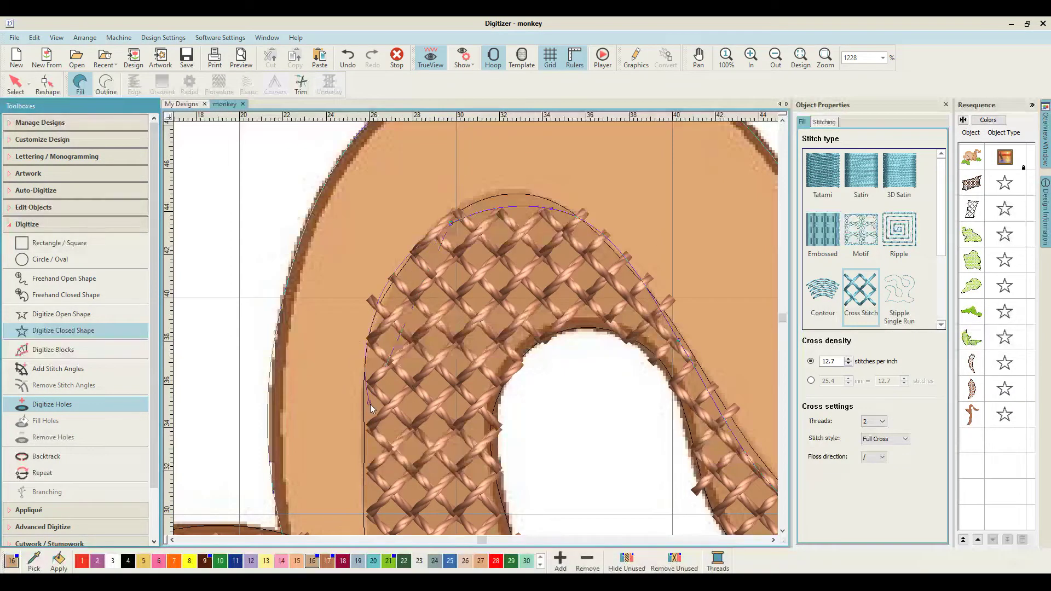
pyautogui.rightClick(369, 402)
pyautogui.scroll(-4, 370, 402)
pyautogui.hscroll(-1, 369, 402)
pyautogui.click(416, 351)
pyautogui.rightClick(362, 324)
pyautogui.press('Return')
# Examine where the tail's light shape meets its shading, from the arch down to the dip
pyautogui.scroll(4, 436, 324)
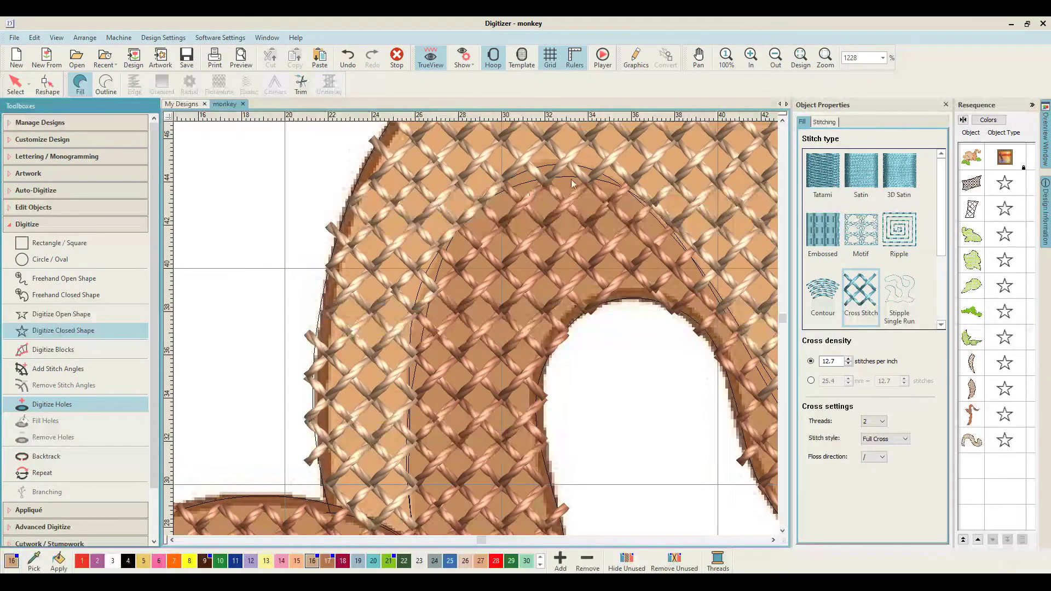
pyautogui.click(773, 540)
pyautogui.scroll(-3, 510, 350)
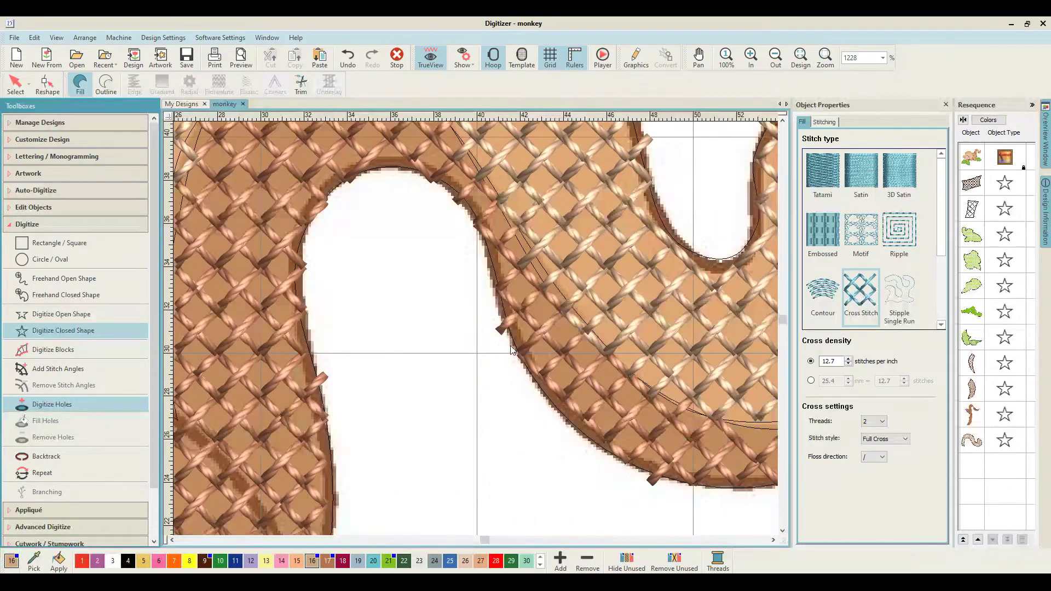
pyautogui.click(773, 540)
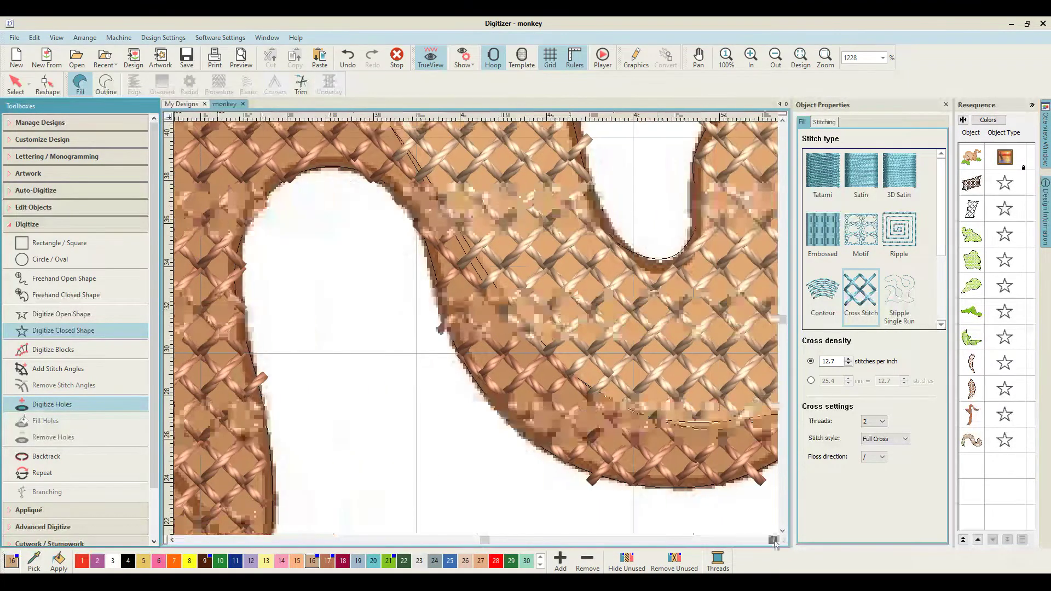
pyautogui.scroll(-3, 498, 333)
pyautogui.scroll(1, 497, 333)
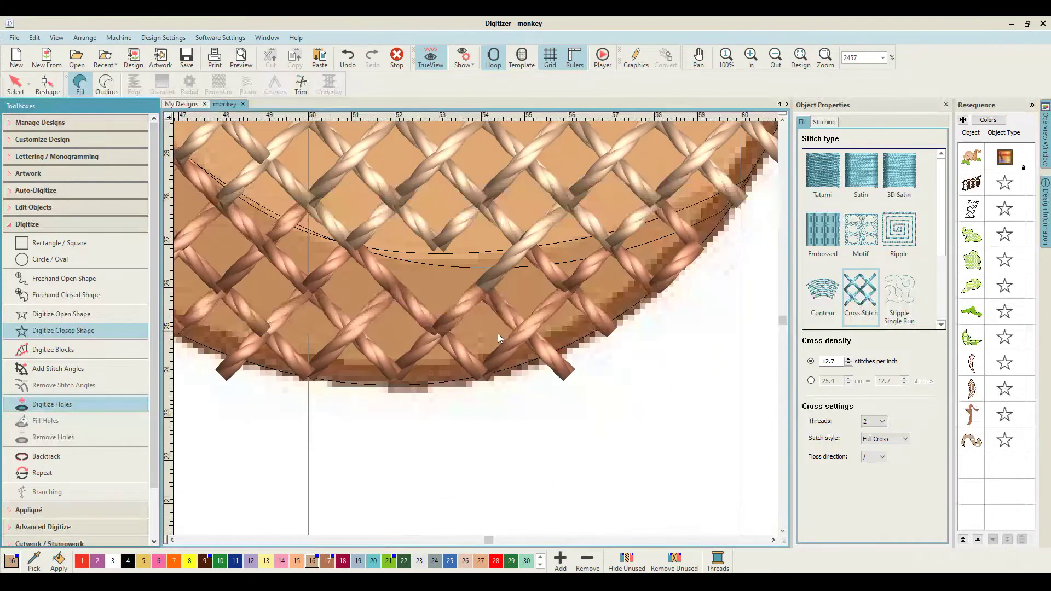
pyautogui.scroll(-3, 447, 257)
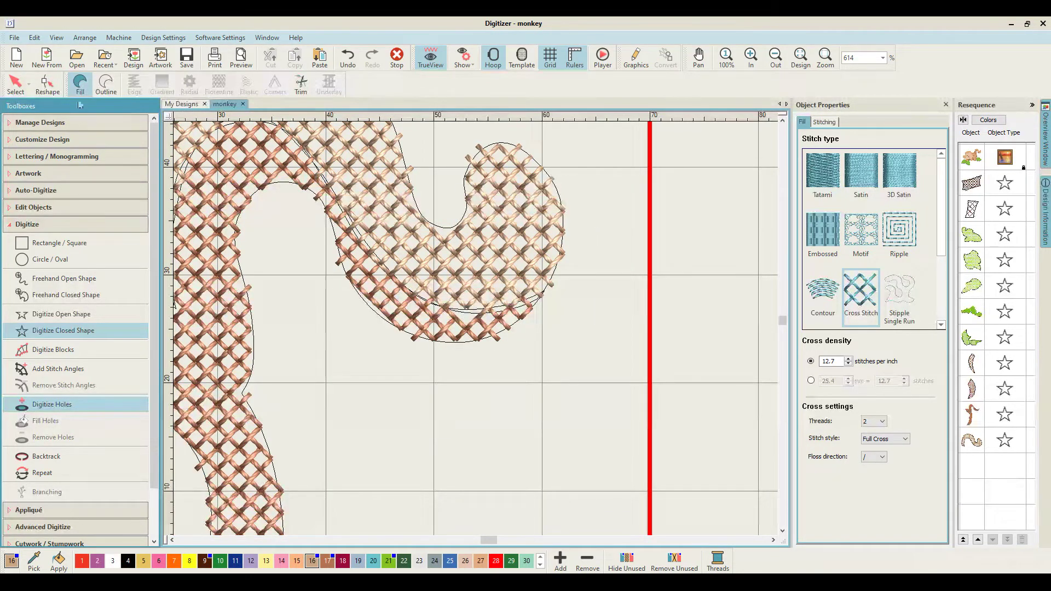
# Open the body and tail shading shape for reshaping and select its inner-edge node at the tail's dip
pyautogui.click(47, 82)
pyautogui.scroll(1, 497, 316)
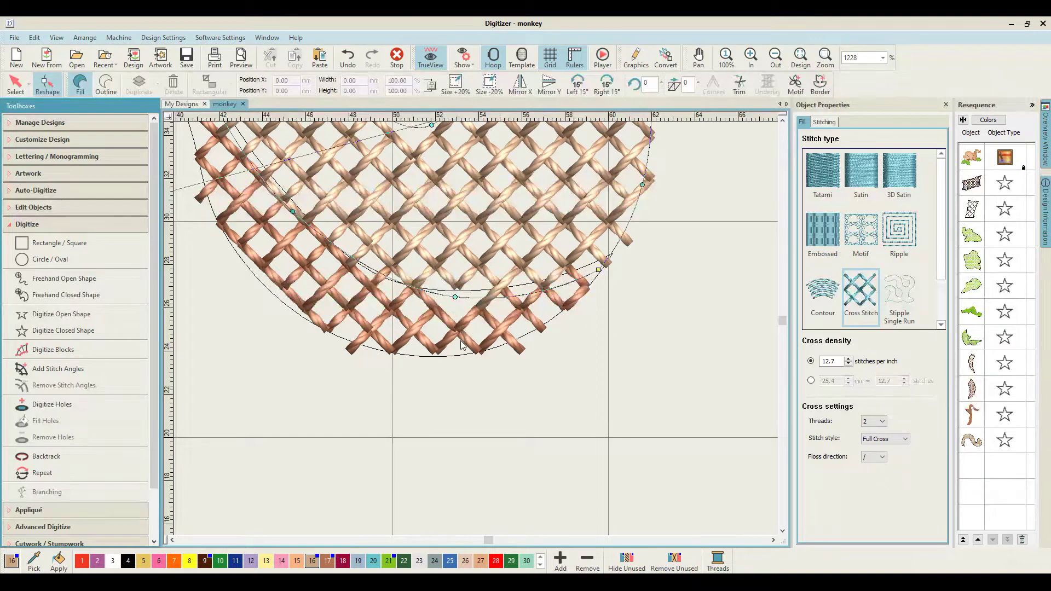
pyautogui.click(15, 83)
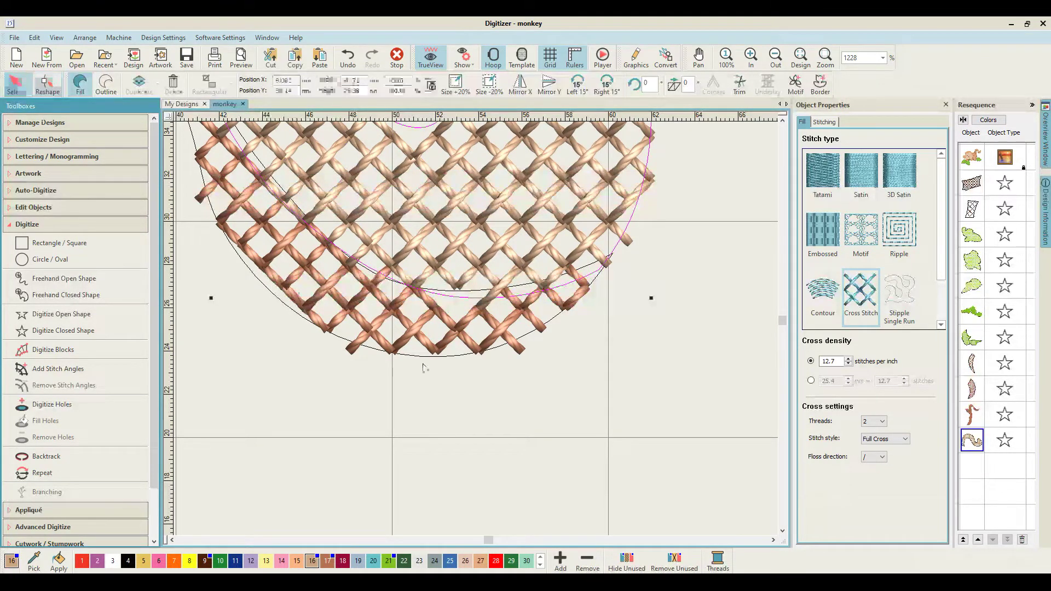
pyautogui.click(375, 351)
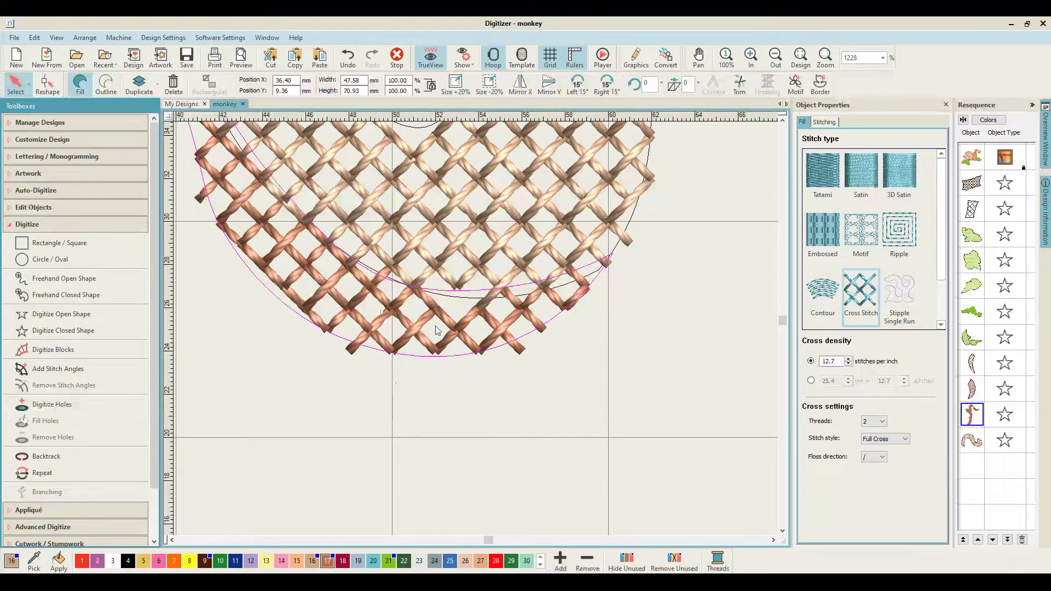
pyautogui.click(48, 83)
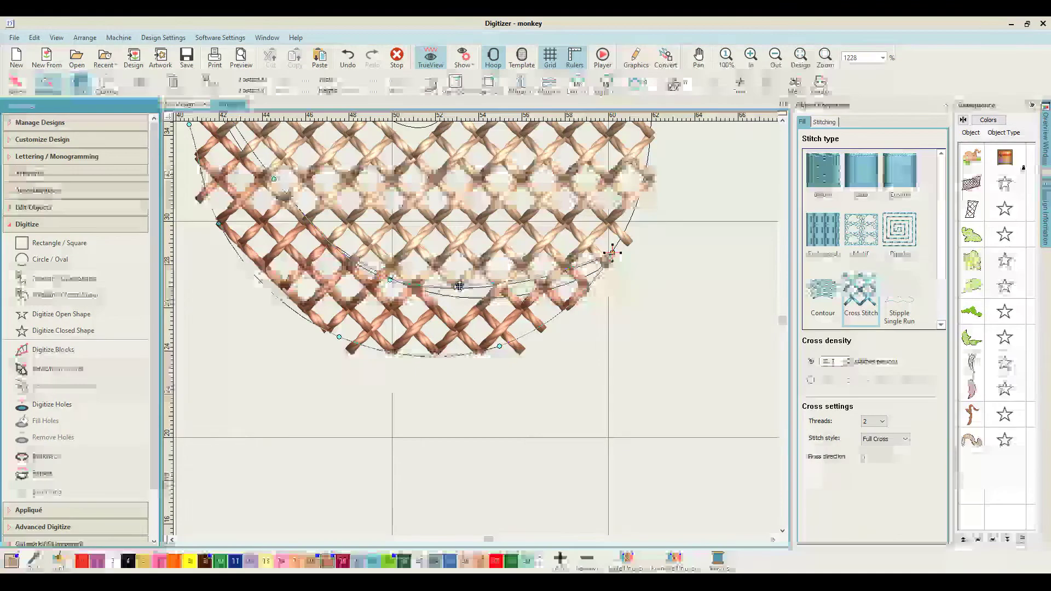
pyautogui.click(458, 286)
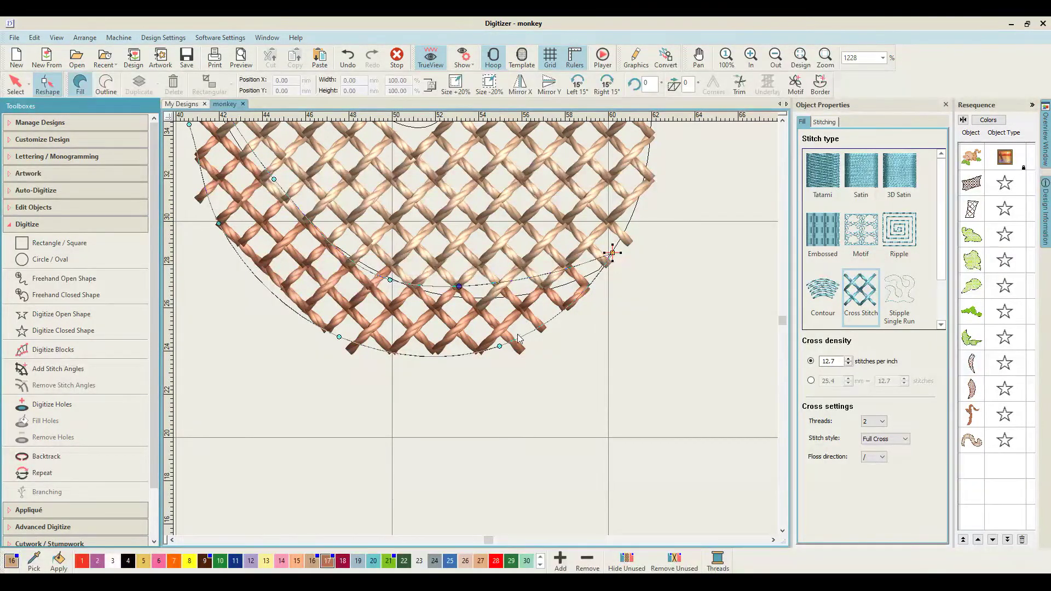
pyautogui.hotkey('shift', 'z')
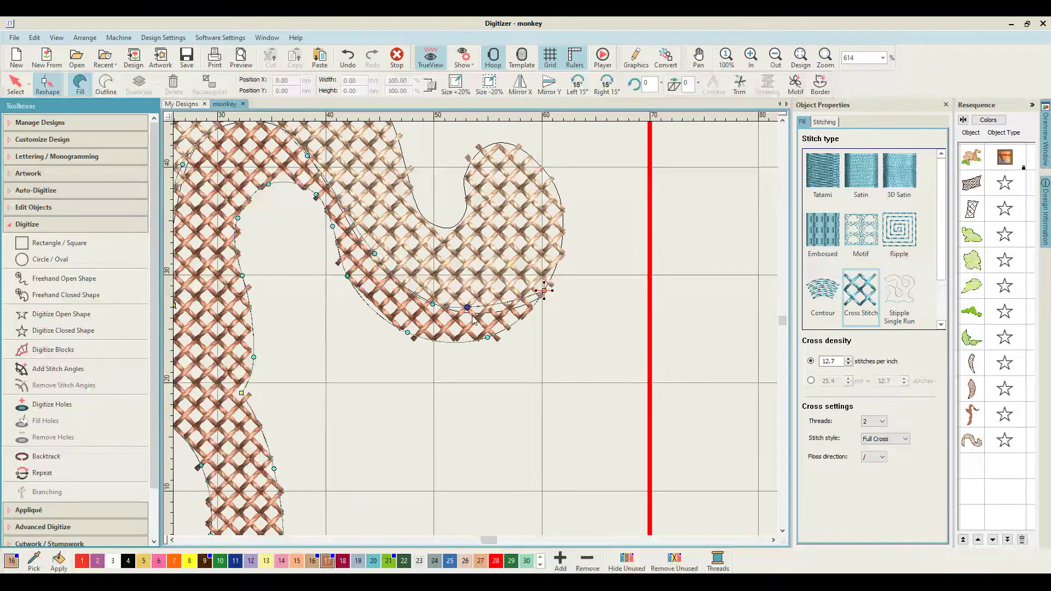
pyautogui.press('z')
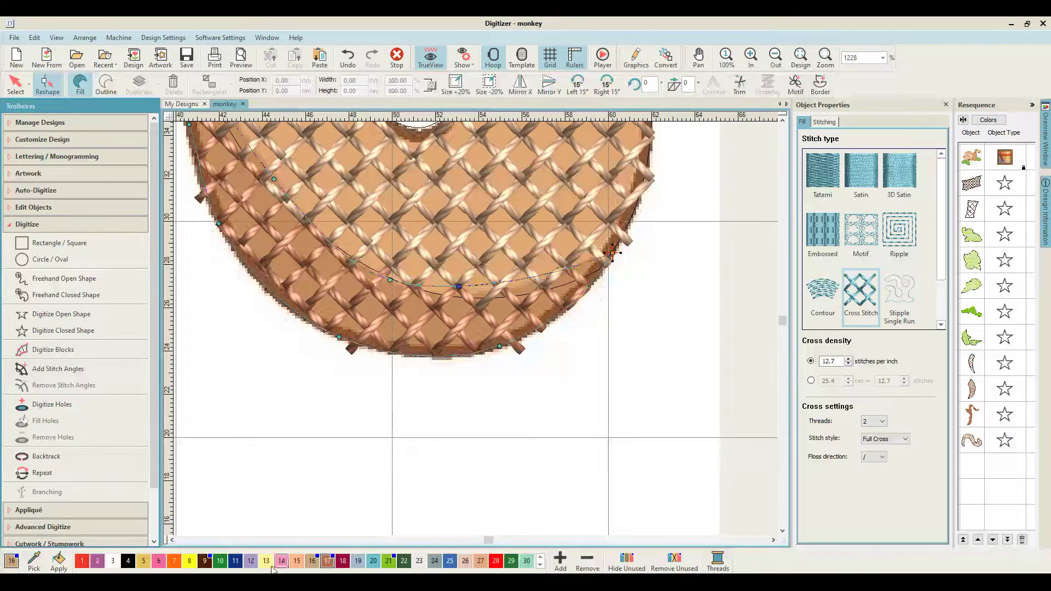
# Check the shading shape's outline points along the tail's arch and leave reshaping
pyautogui.click(173, 540)
pyautogui.click(172, 540)
pyautogui.click(172, 539)
pyautogui.scroll(1, 397, 373)
pyautogui.scroll(1, 399, 376)
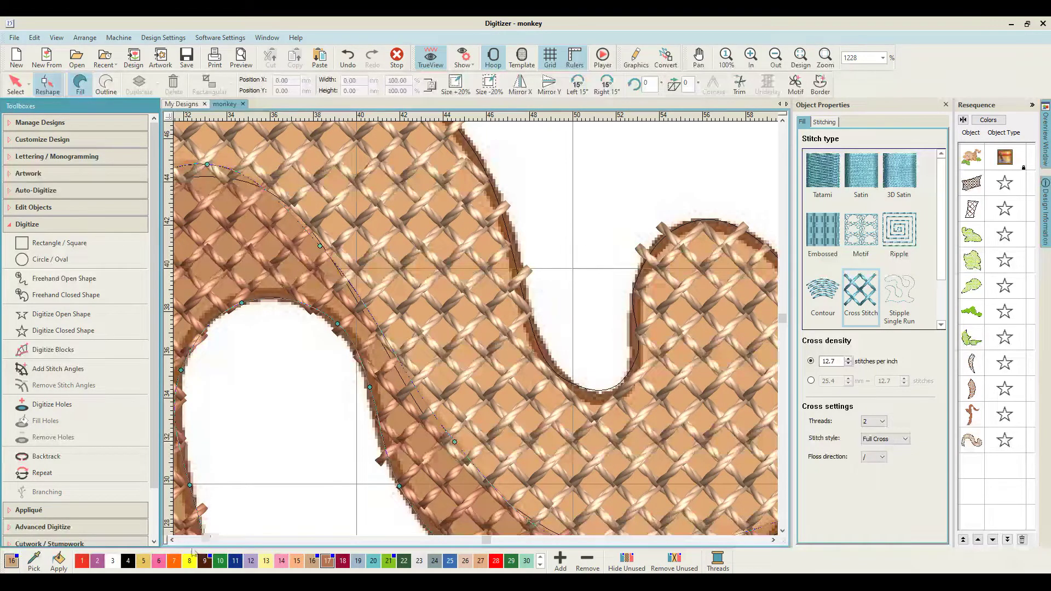
pyautogui.click(172, 540)
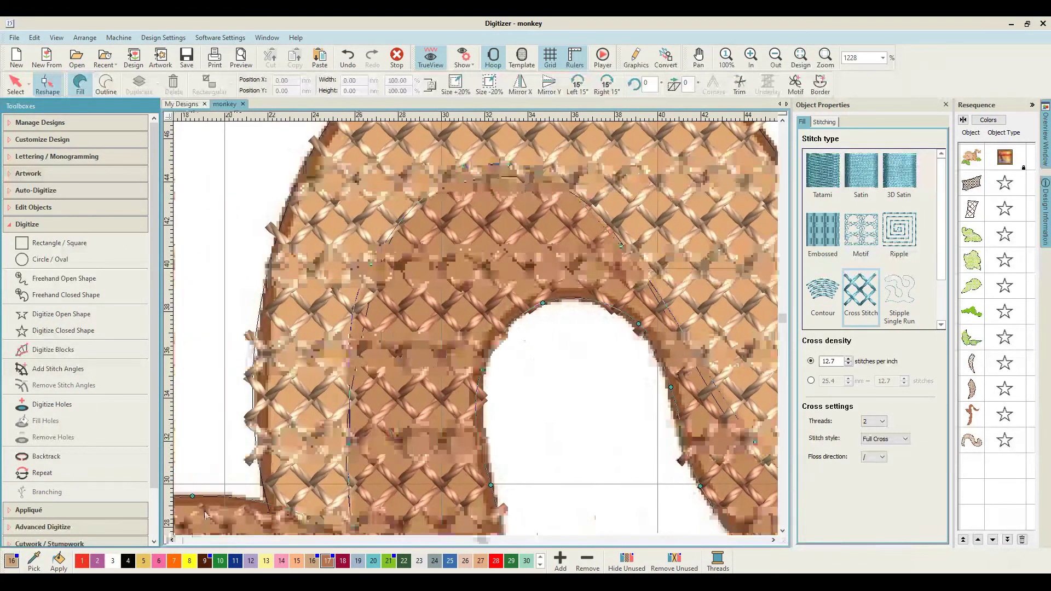
pyautogui.scroll(-1, 205, 511)
pyautogui.press('v')
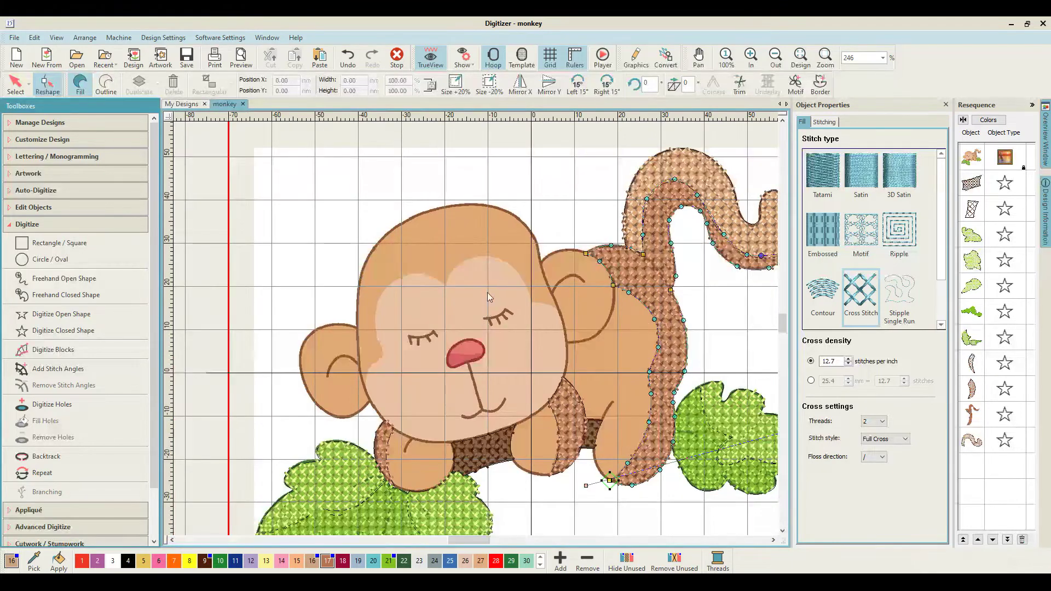
pyautogui.click(15, 84)
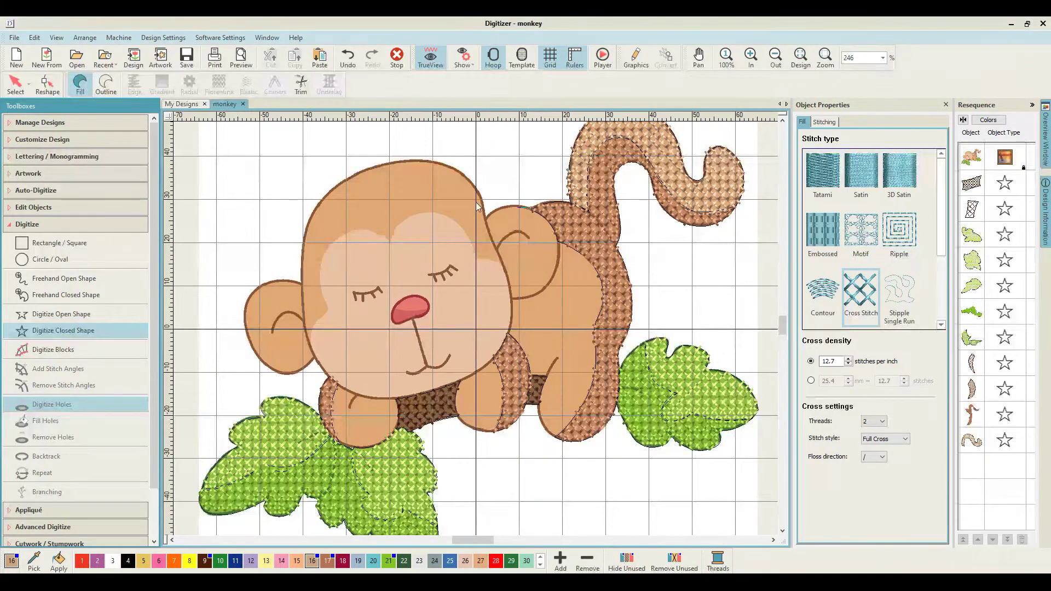
# Start a closed shape for the head and body's light area, tracing from the ear by the body over the head's outer edge
pyautogui.scroll(4, 418, 298)
pyautogui.scroll(2, 337, 274)
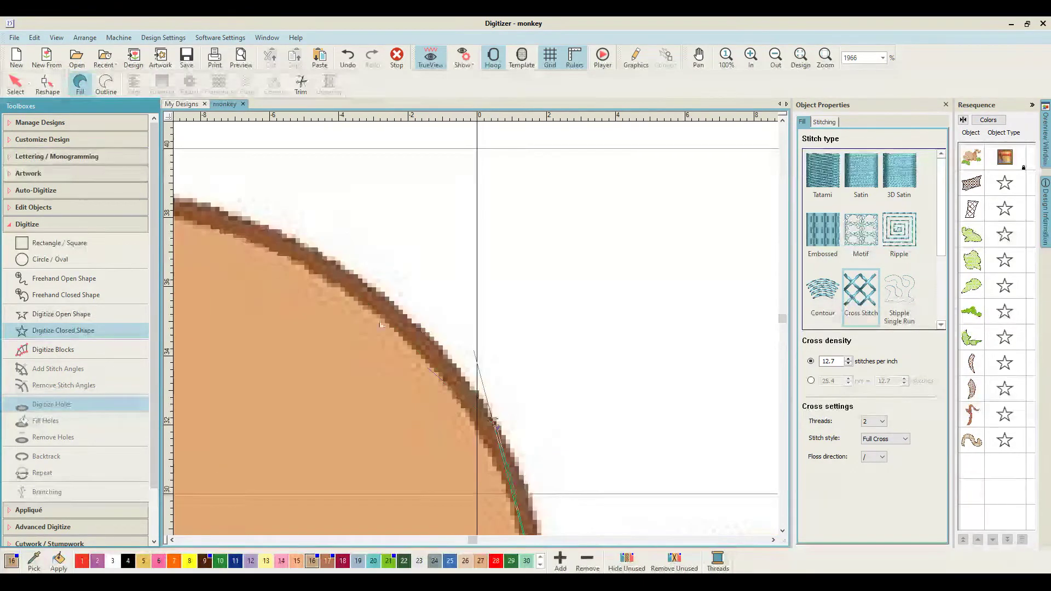
pyautogui.rightClick(300, 515)
pyautogui.rightClick(293, 406)
pyautogui.rightClick(296, 389)
# Trace the light area's outline around the far ear and back up along the cheek's edge beside it
pyautogui.rightClick(589, 386)
pyautogui.rightClick(755, 416)
pyautogui.rightClick(580, 309)
pyautogui.rightClick(649, 186)
pyautogui.click(623, 440)
pyautogui.click(654, 281)
pyautogui.rightClick(620, 241)
pyautogui.hotkey('shift', 'z')
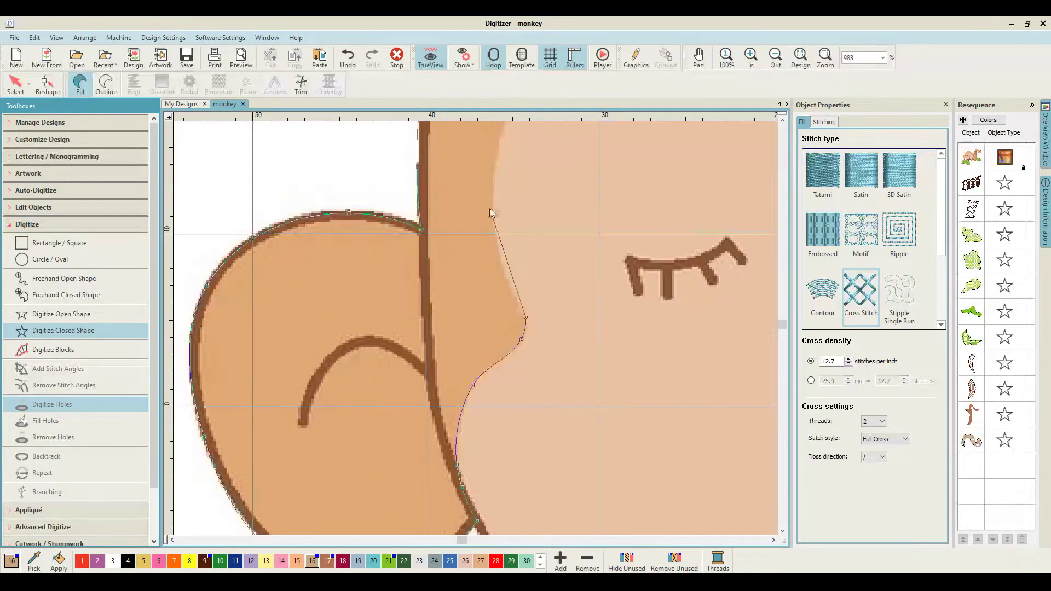
# Trace the hairline over both forehead arches, with corners at the centre notch and at the end near the body-side ear
pyautogui.rightClick(490, 210)
pyautogui.rightClick(514, 229)
pyautogui.rightClick(647, 198)
pyautogui.click(724, 245)
pyautogui.rightClick(551, 295)
pyautogui.rightClick(624, 373)
pyautogui.click(658, 456)
pyautogui.rightClick(723, 465)
pyautogui.click(765, 493)
# Trace the face's body-side edge down past the arm shading and branch, then around the hind leg to its foot
pyautogui.click(527, 320)
pyautogui.rightClick(601, 414)
pyautogui.click(616, 483)
pyautogui.click(684, 492)
pyautogui.rightClick(654, 389)
pyautogui.rightClick(665, 487)
pyautogui.click(610, 440)
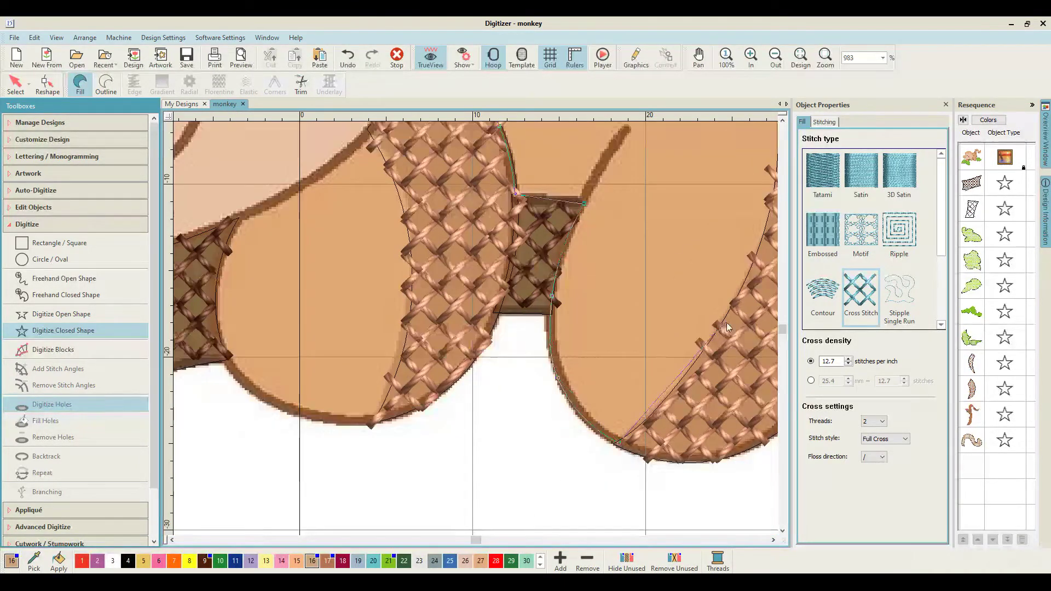
# Trace the hind leg and back along the body shading's edge up to the ear and complete the light head and body shape
pyautogui.rightClick(697, 319)
pyautogui.click(647, 164)
pyautogui.rightClick(637, 321)
pyautogui.rightClick(646, 259)
pyautogui.click(673, 202)
pyautogui.rightClick(523, 137)
pyautogui.rightClick(443, 172)
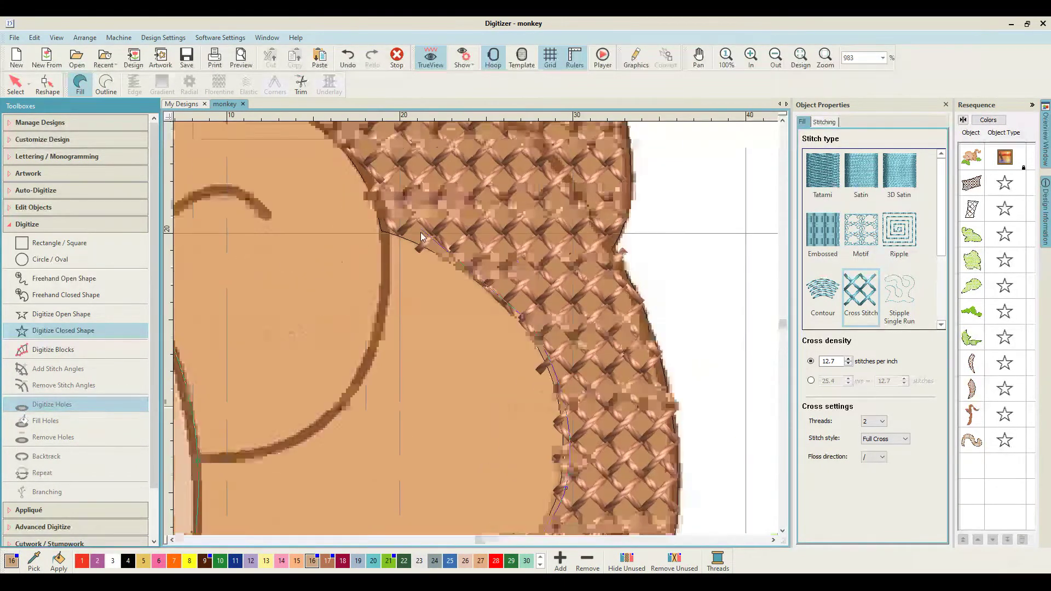
pyautogui.click(385, 228)
pyautogui.rightClick(441, 244)
pyautogui.click(408, 296)
pyautogui.press('Return')
# Examine where the body's light shape meets the shading at the hind foot
pyautogui.scroll(-3, 399, 304)
pyautogui.scroll(2, 399, 305)
pyautogui.scroll(-2, 399, 304)
pyautogui.press('z')
pyautogui.click(774, 539)
pyautogui.scroll(-10, 597, 294)
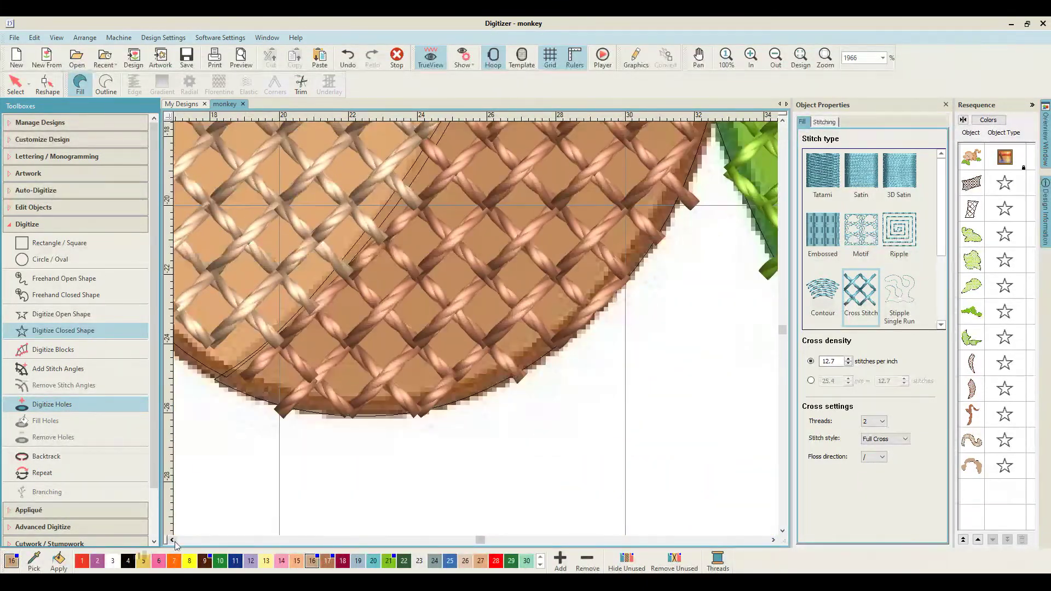
pyautogui.click(171, 540)
pyautogui.hotkey('shift', 'z')
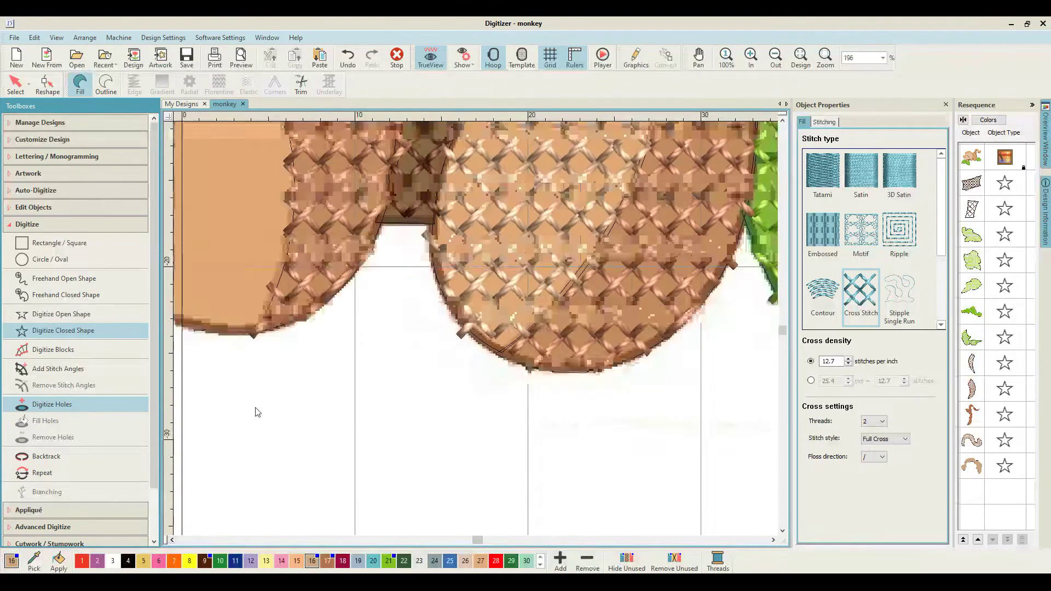
# Show the light head and body shape's reshape points and examine its outline around the far ear
pyautogui.scroll(3, 255, 412)
pyautogui.click(47, 85)
pyautogui.click(397, 373)
pyautogui.scroll(5, 397, 373)
pyautogui.click(171, 539)
pyautogui.scroll(2, 234, 405)
pyautogui.scroll(-2, 234, 405)
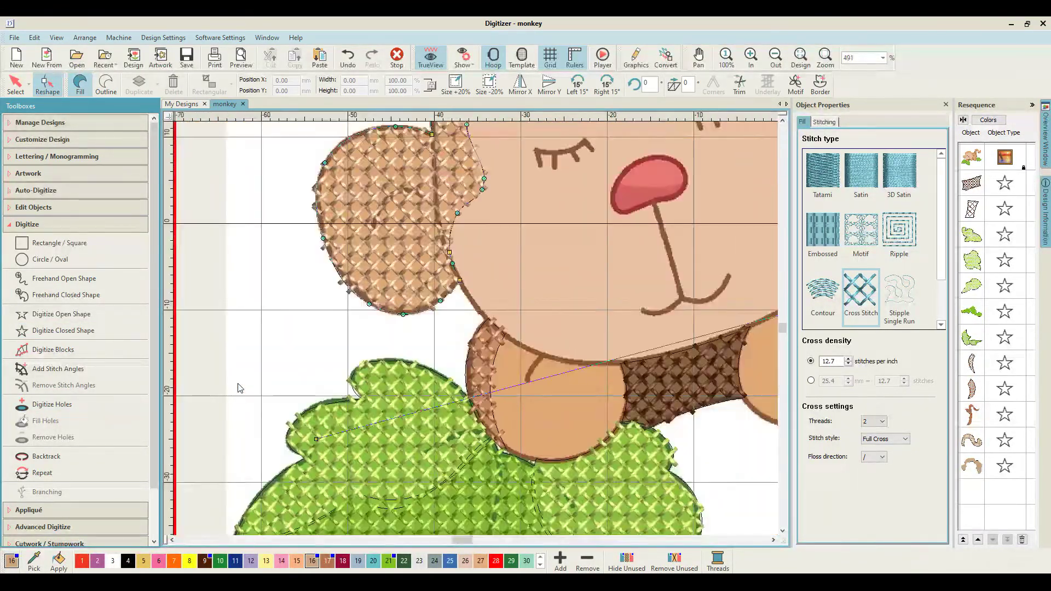
# Digitize the light area of the arm above the left leaves as a closed shape, from its shading along the paw, branch and chin
pyautogui.click(15, 85)
pyautogui.click(753, 441)
pyautogui.press('z')
pyautogui.press('z')
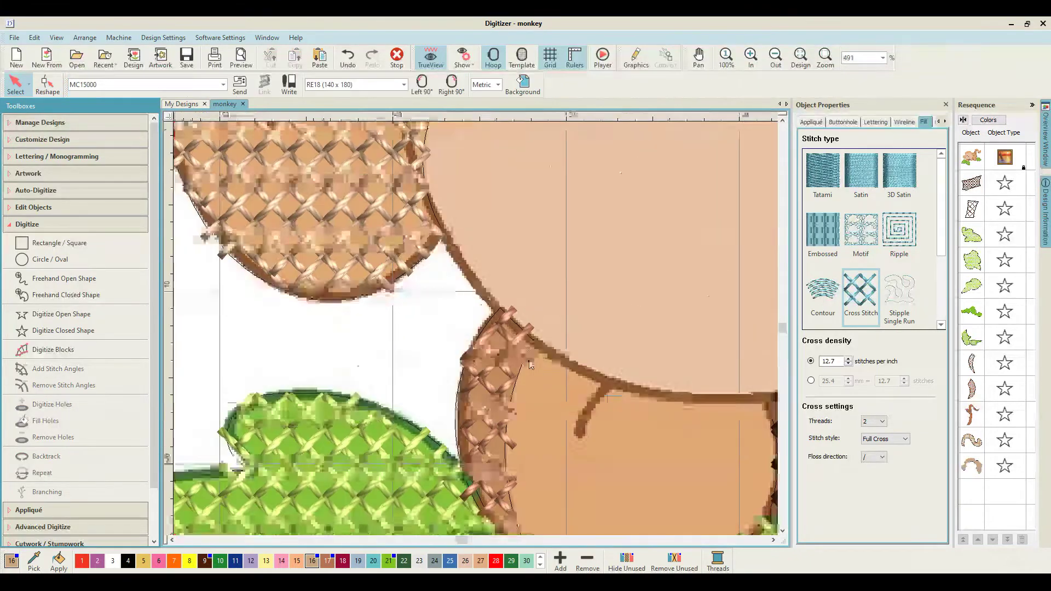
pyautogui.click(34, 330)
pyautogui.click(532, 338)
pyautogui.rightClick(459, 260)
pyautogui.click(492, 378)
pyautogui.rightClick(602, 408)
pyautogui.click(587, 312)
pyautogui.rightClick(596, 234)
pyautogui.click(585, 194)
pyautogui.rightClick(473, 187)
pyautogui.press('Return')
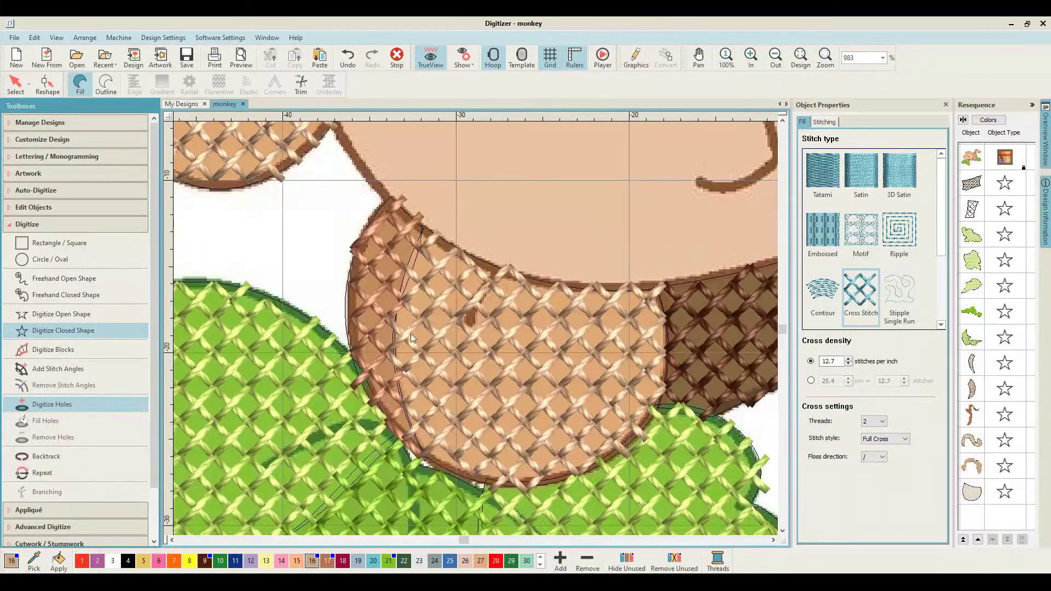
pyautogui.press('Escape')
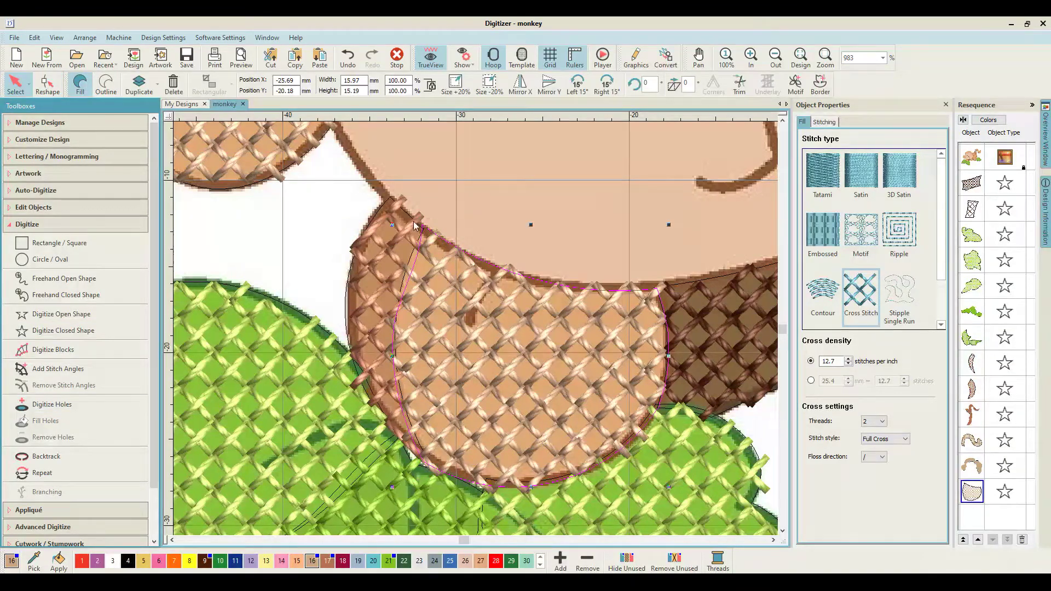
# Start a closed shape for the other arm's light area, tracing its upper edge along the chin to the shading
pyautogui.click(774, 540)
pyautogui.hotkey('shift', 'z')
pyautogui.hotkey('shift', 'z')
pyautogui.press('Escape')
pyautogui.click(63, 330)
pyautogui.press('z')
pyautogui.press('z')
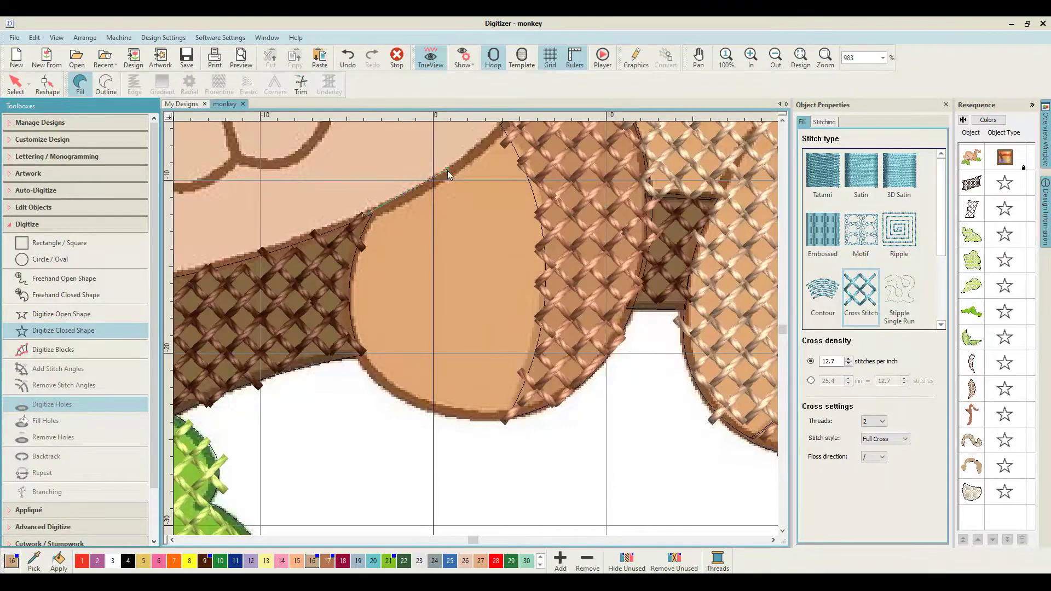
pyautogui.rightClick(448, 170)
pyautogui.click(503, 124)
# Trace the other arm's light area down its shading and around the paw to the branch, completing the shape
pyautogui.rightClick(544, 316)
pyautogui.rightClick(537, 450)
pyautogui.click(507, 509)
pyautogui.rightClick(361, 385)
pyautogui.rightClick(327, 331)
pyautogui.click(343, 215)
pyautogui.press('Return')
# Start a closed shape for the face in thread colour 27, tracing from the chin up its body-side edge to the hairline corner
pyautogui.hotkey('shift', 'z')
pyautogui.hotkey('shift', 'z')
pyautogui.hotkey('shift', 'z')
pyautogui.press('Escape')
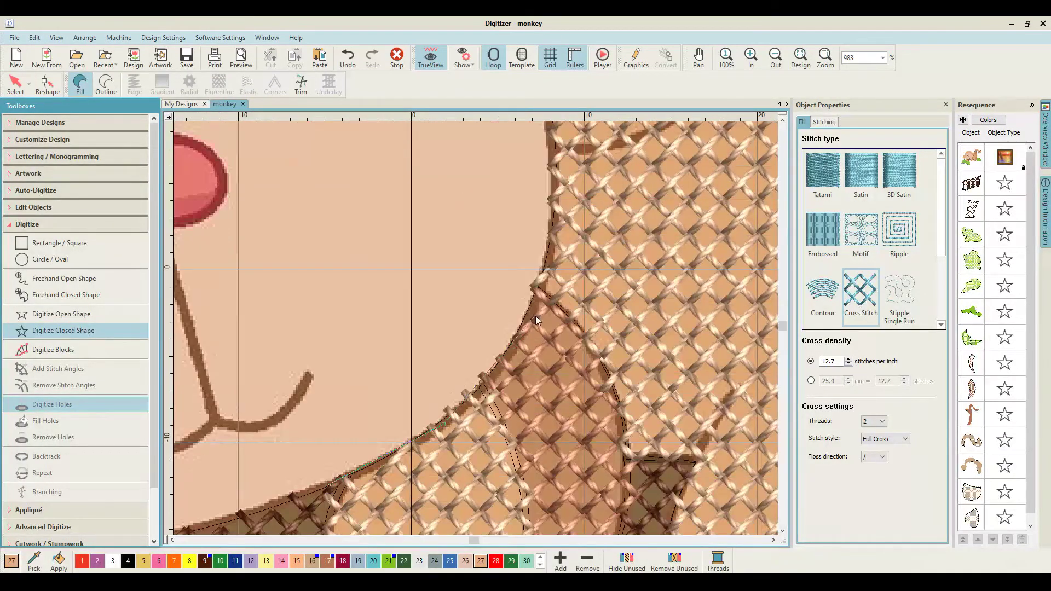
pyautogui.rightClick(536, 317)
pyautogui.click(492, 447)
pyautogui.rightClick(443, 412)
pyautogui.click(388, 407)
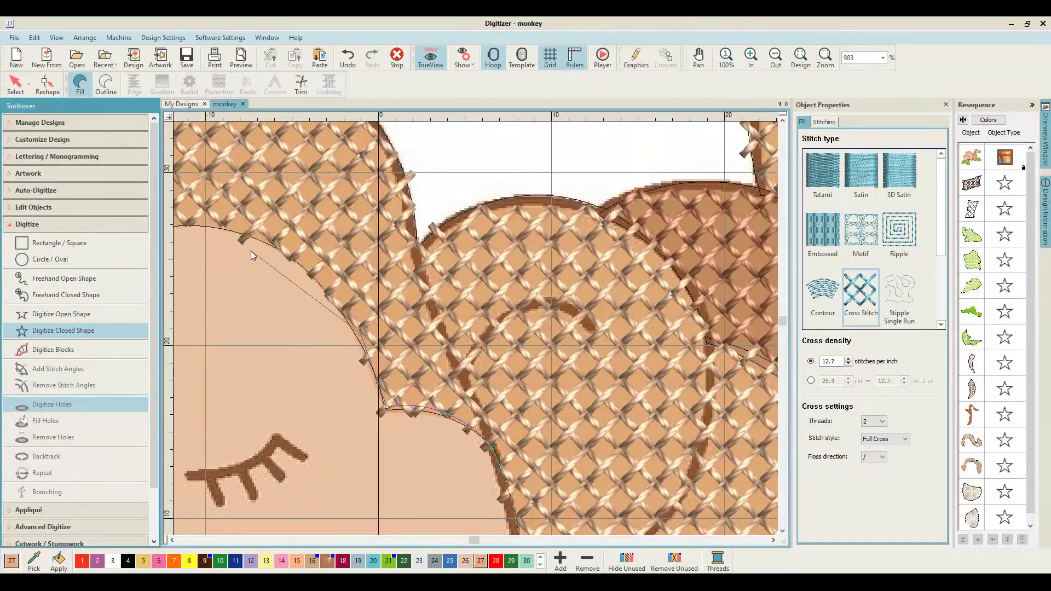
# Trace the face shape along both forehead arches with a corner at the notch between them
pyautogui.rightClick(278, 245)
pyautogui.rightClick(304, 279)
pyautogui.rightClick(208, 339)
pyautogui.click(316, 386)
pyautogui.rightClick(339, 334)
pyautogui.rightClick(356, 366)
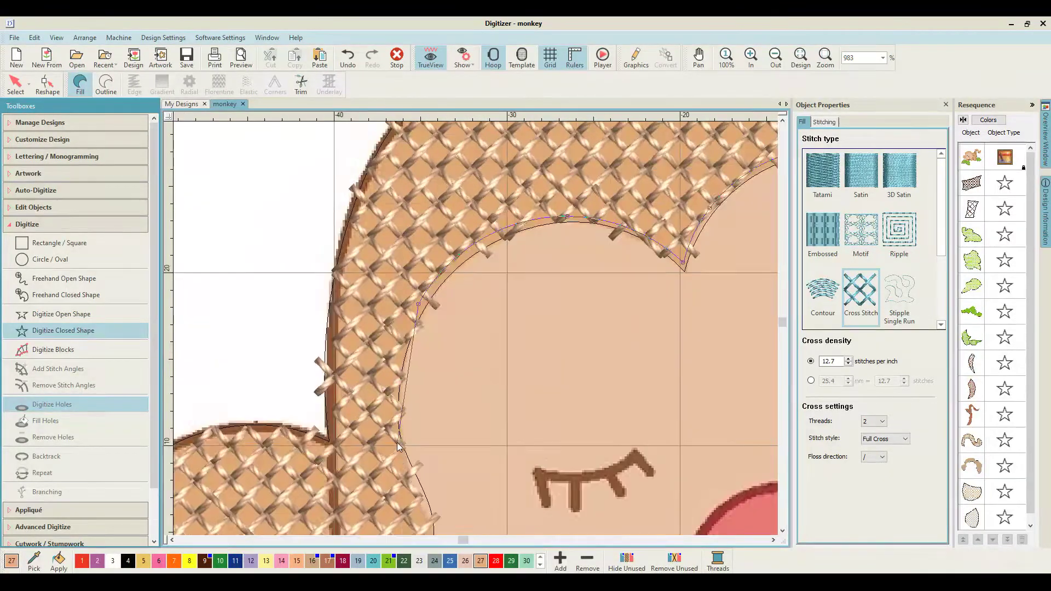
# Trace the face shape down the far cheek, past the ear and along the chin, and complete it
pyautogui.rightClick(397, 441)
pyautogui.rightClick(456, 425)
pyautogui.rightClick(445, 455)
pyautogui.rightClick(410, 490)
pyautogui.rightClick(429, 448)
pyautogui.rightClick(493, 466)
pyautogui.rightClick(441, 310)
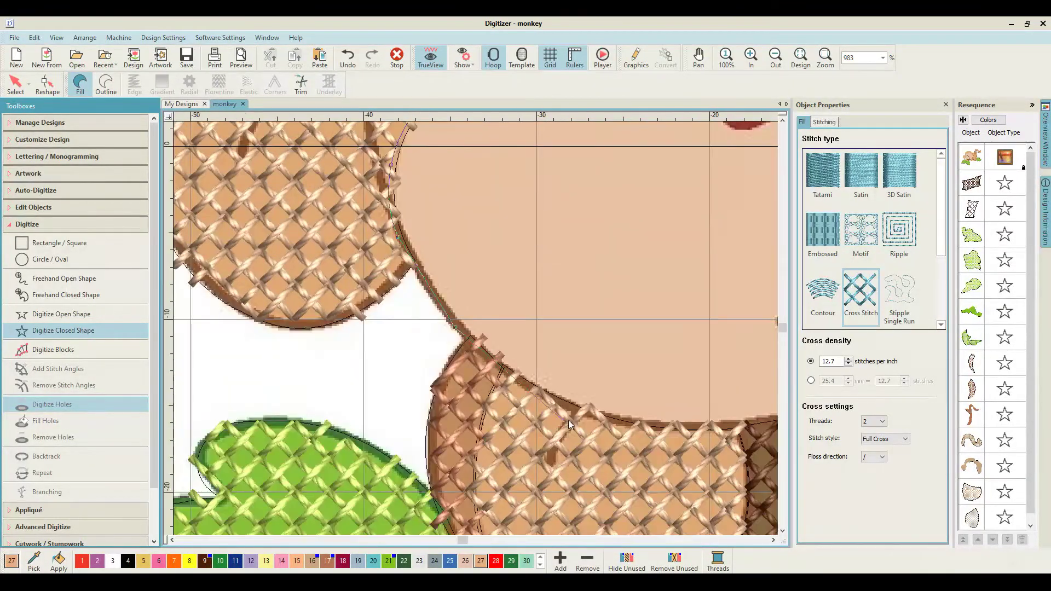
pyautogui.rightClick(547, 405)
pyautogui.rightClick(675, 365)
pyautogui.rightClick(694, 307)
pyautogui.press('Return')
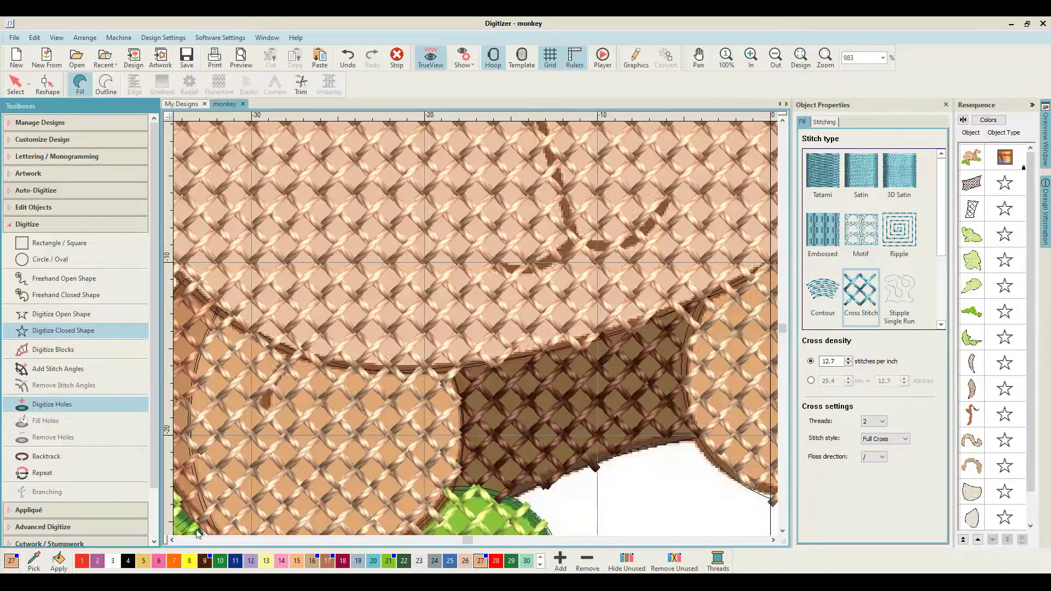
pyautogui.hscroll(-3, 526, 311)
pyautogui.scroll(3, 360, 304)
pyautogui.scroll(3, 244, 317)
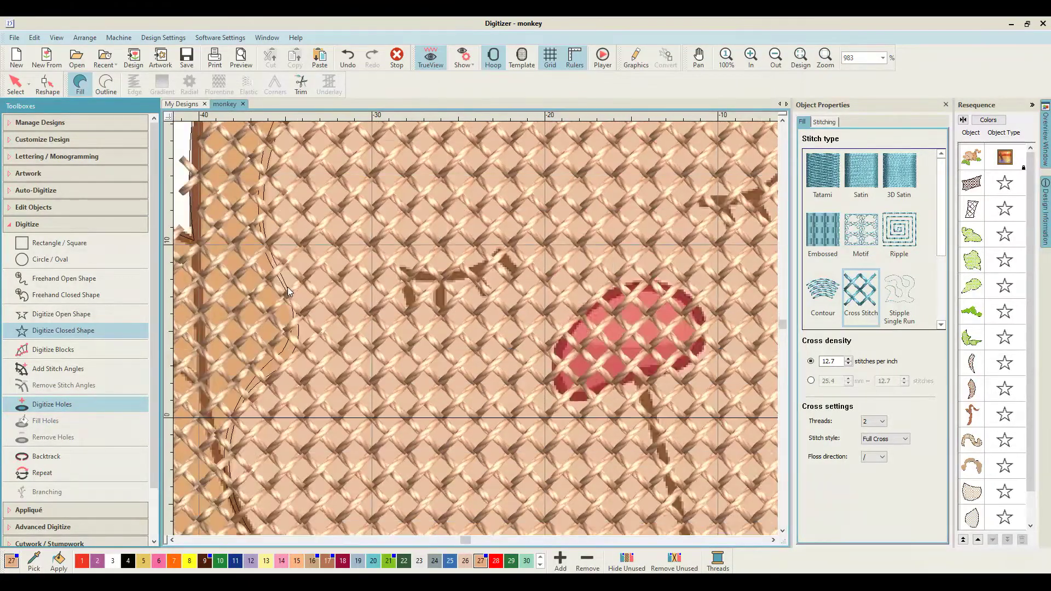
# Examine the completed face shape and the neighbouring arm, body and ear areas
pyautogui.hscroll(6, 771, 546)
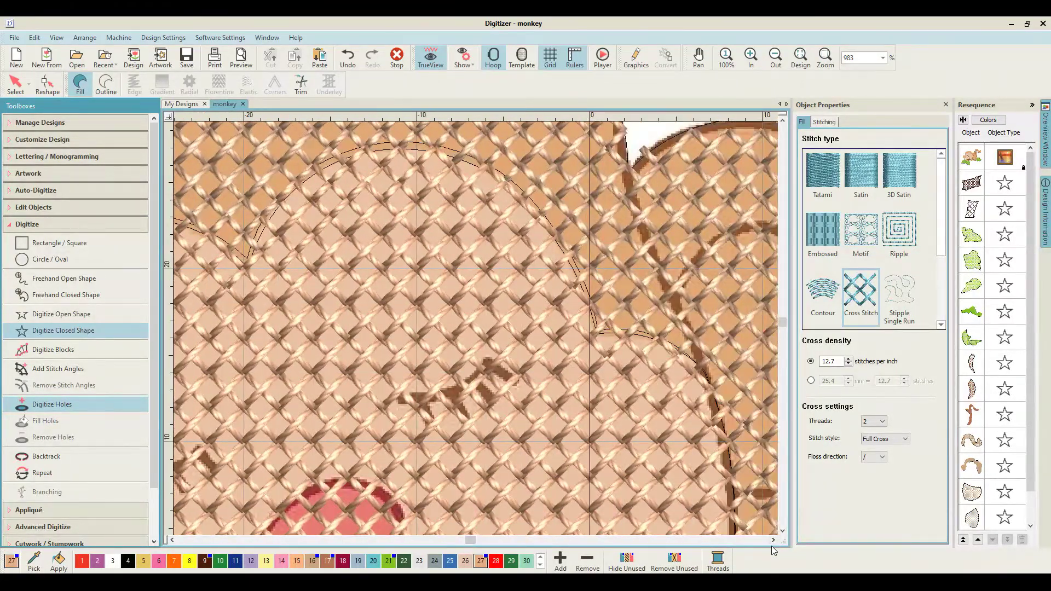
pyautogui.scroll(-3, 575, 402)
pyautogui.scroll(-5, 565, 382)
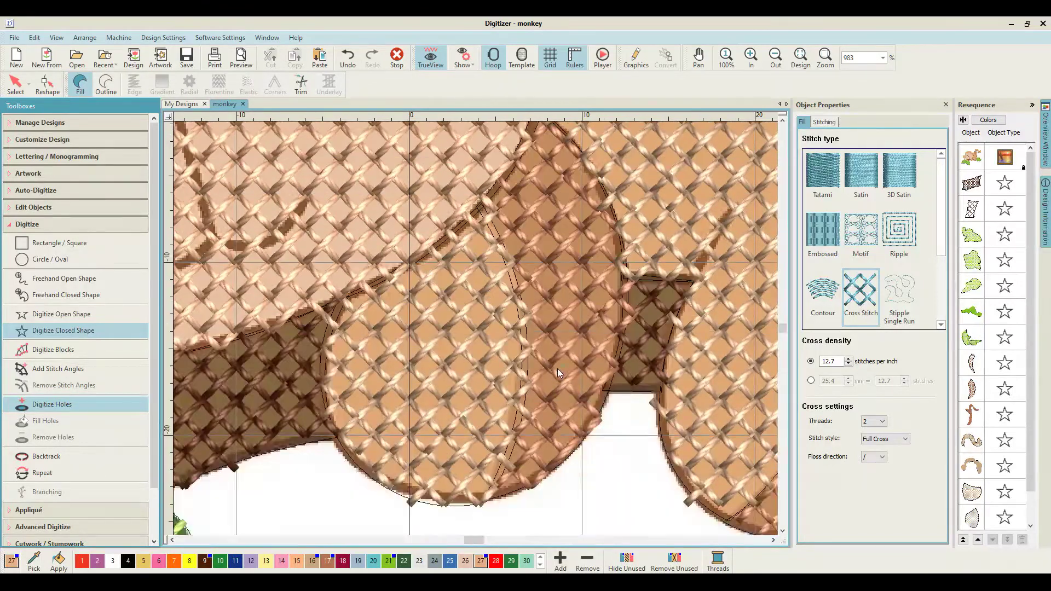
pyautogui.scroll(2, 675, 471)
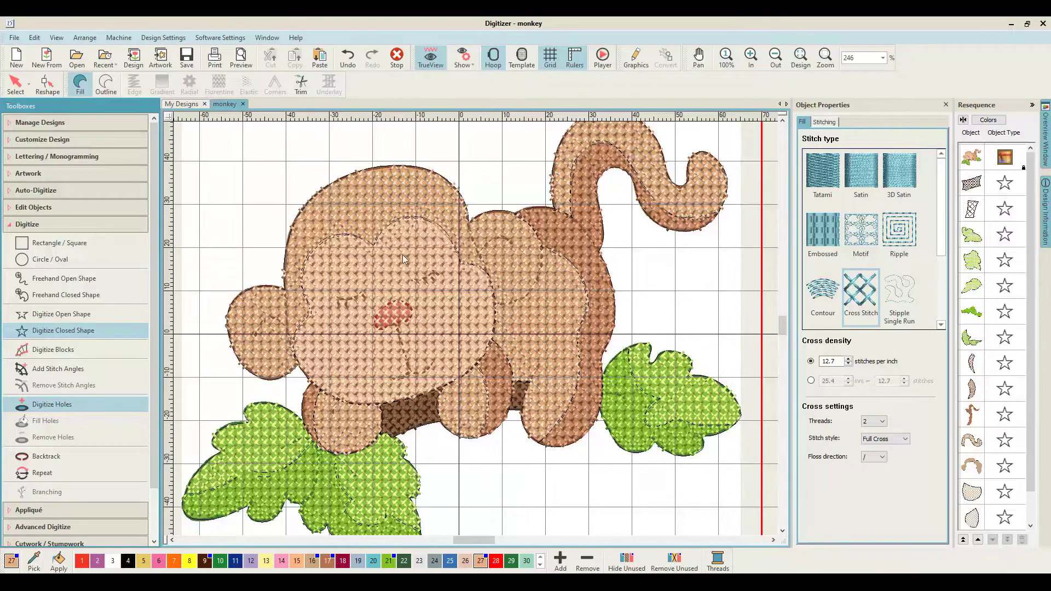
pyautogui.scroll(2, 383, 330)
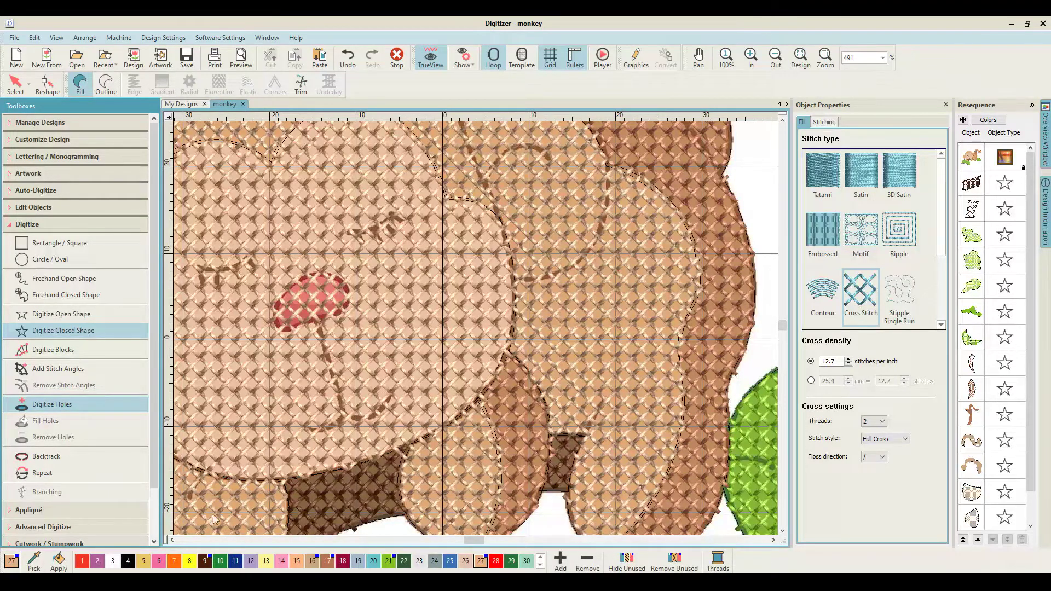
pyautogui.click(172, 540)
pyautogui.click(172, 540)
pyautogui.click(172, 540)
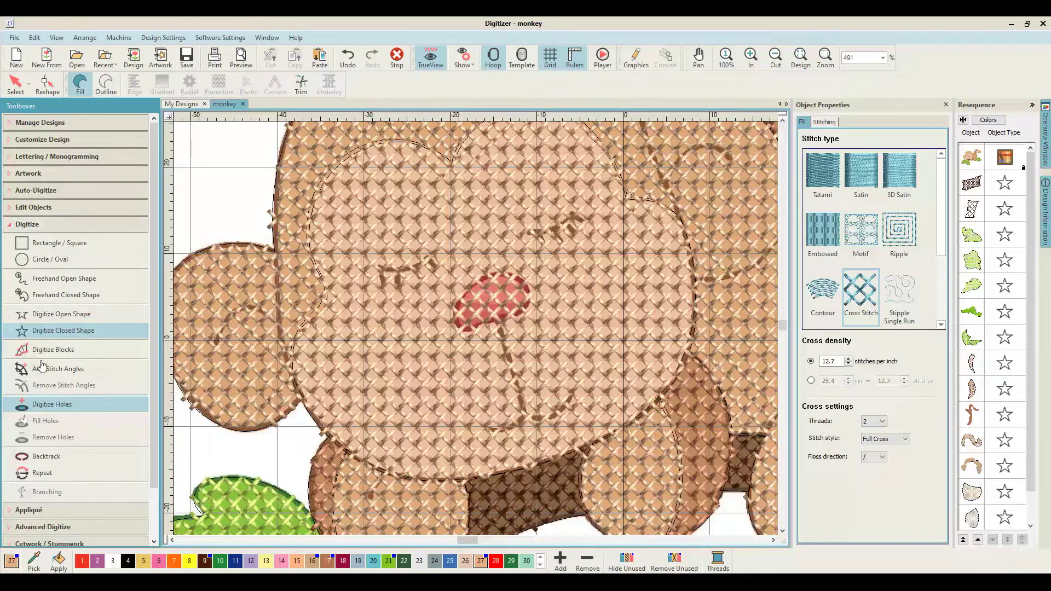
# Start a hole in the face shape for the nose, tracing from the nose's upper edge around its pointed lower tip
pyautogui.click(29, 405)
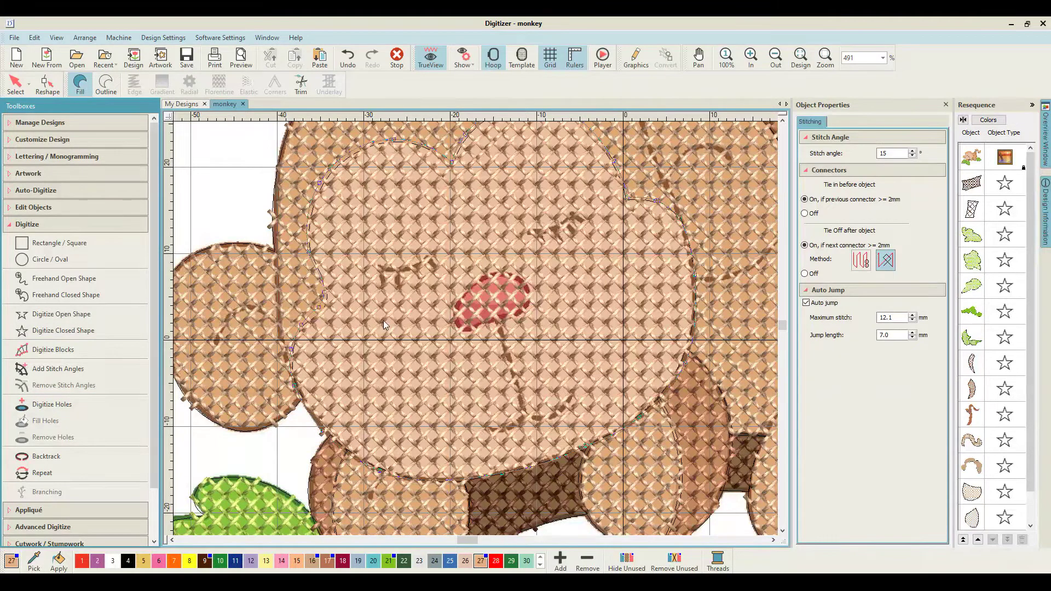
pyautogui.scroll(6, 385, 319)
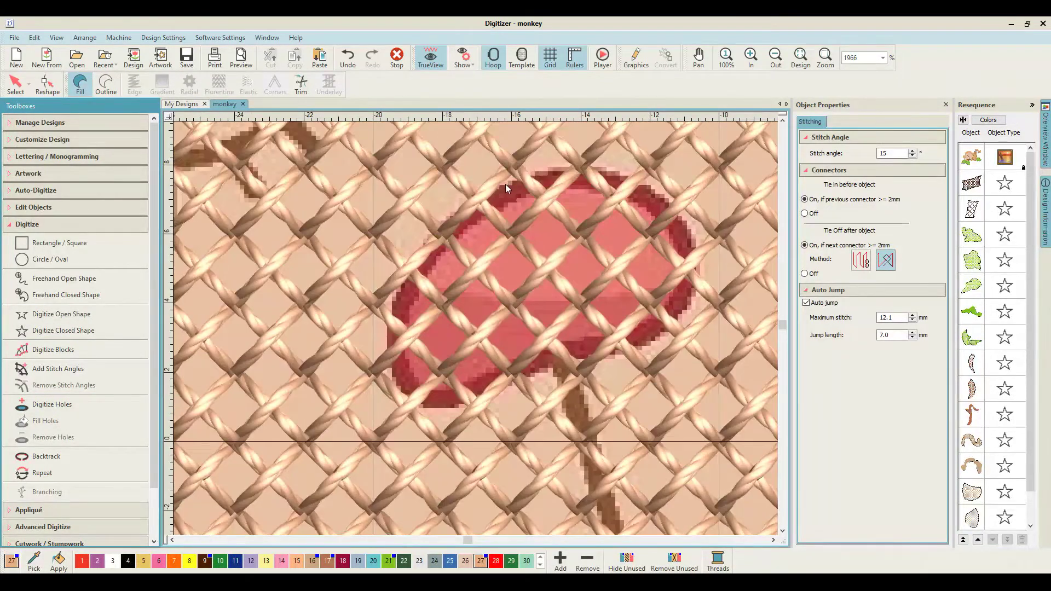
pyautogui.click(502, 189)
pyautogui.rightClick(425, 254)
pyautogui.click(406, 390)
pyautogui.rightClick(439, 406)
pyautogui.rightClick(501, 377)
# Trace the nose hole along the underside and around the rounded end, and complete it
pyautogui.rightClick(573, 359)
pyautogui.rightClick(692, 291)
pyautogui.rightClick(681, 220)
pyautogui.rightClick(628, 179)
pyautogui.rightClick(568, 178)
pyautogui.press('Return')
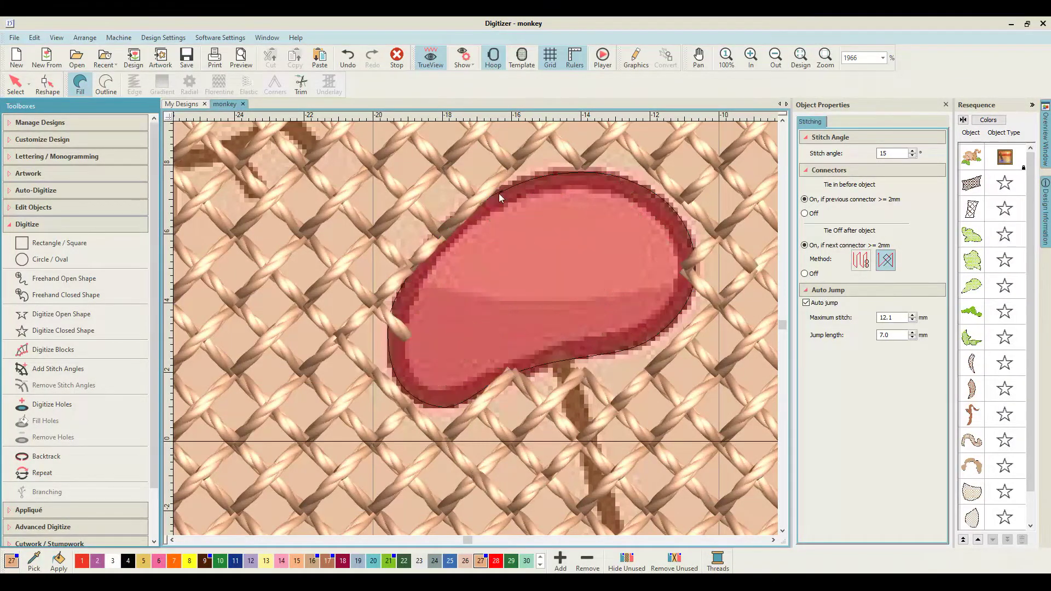
pyautogui.press('Escape')
# Start a closed cross-stitch shape for the nose in thread colour 69, tracing from its upper edge around the lower tip
pyautogui.hotkey('shift', 'z')
pyautogui.hotkey('shift', 'z')
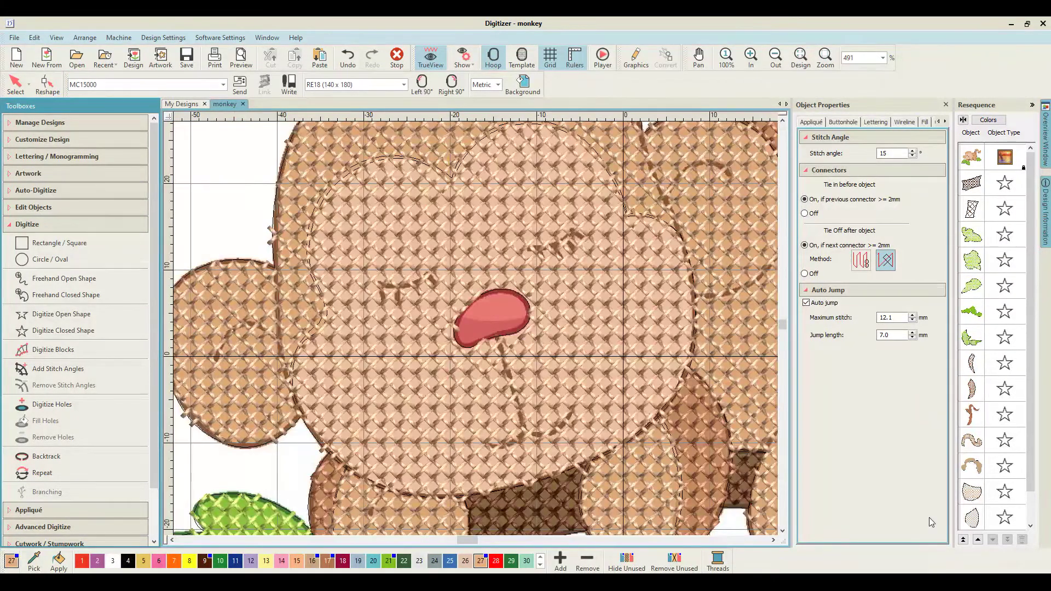
pyautogui.hotkey('shift', 'z')
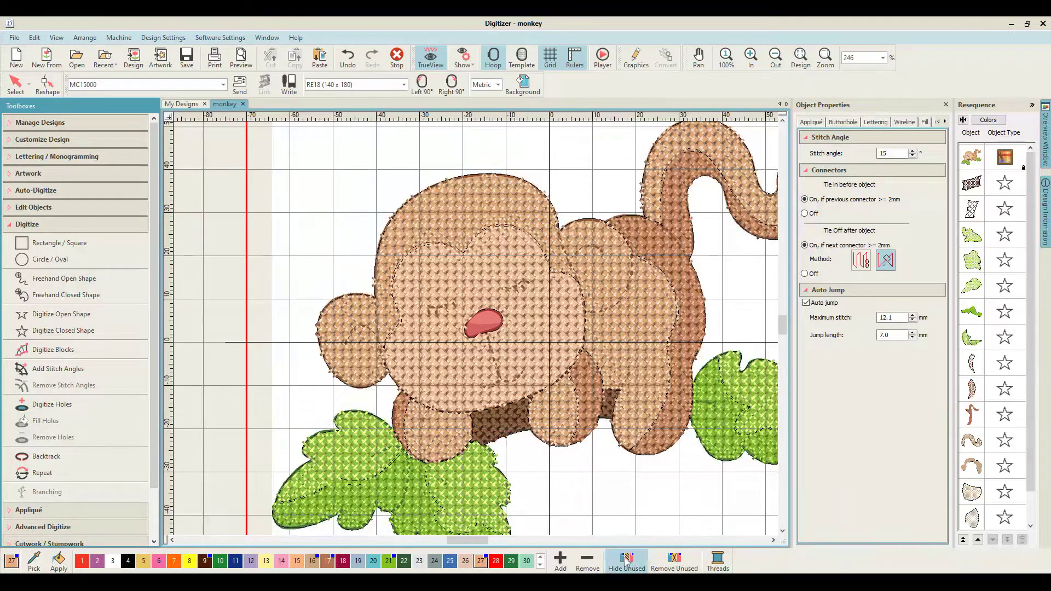
pyautogui.click(541, 564)
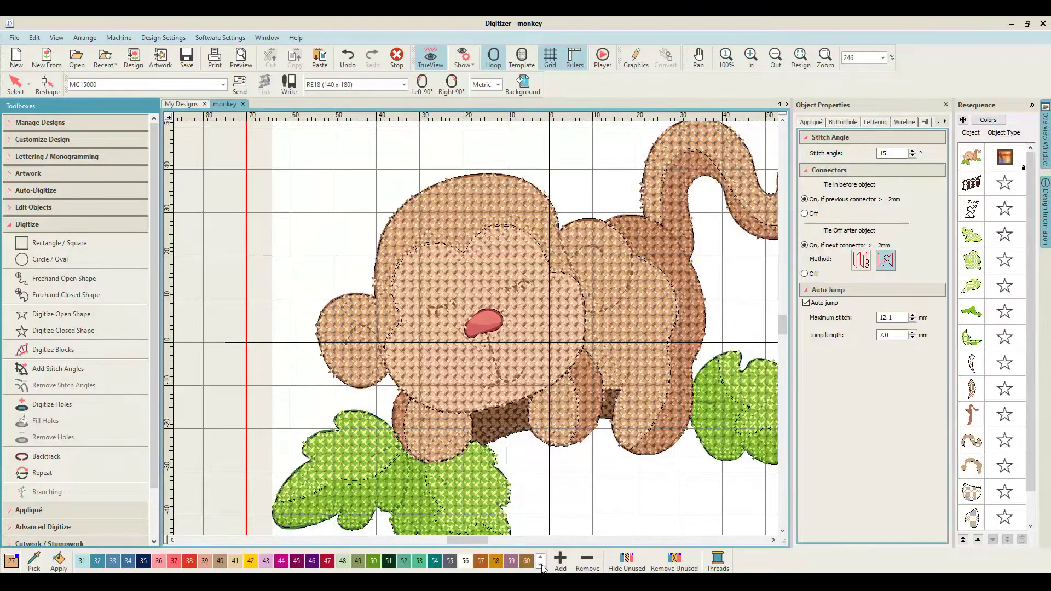
pyautogui.click(540, 564)
pyautogui.click(206, 561)
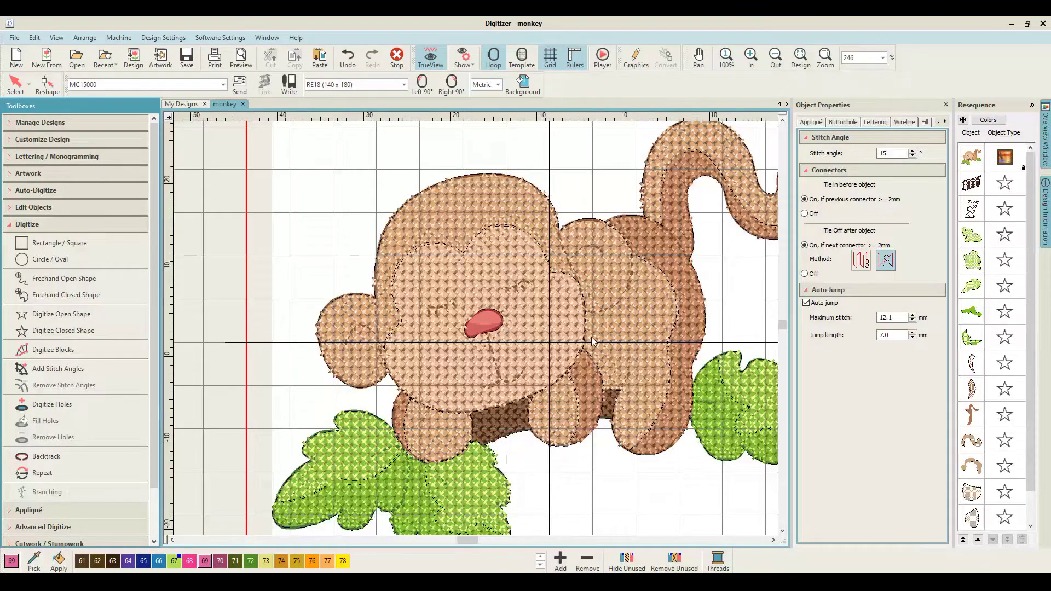
pyautogui.press('z')
pyautogui.press('z')
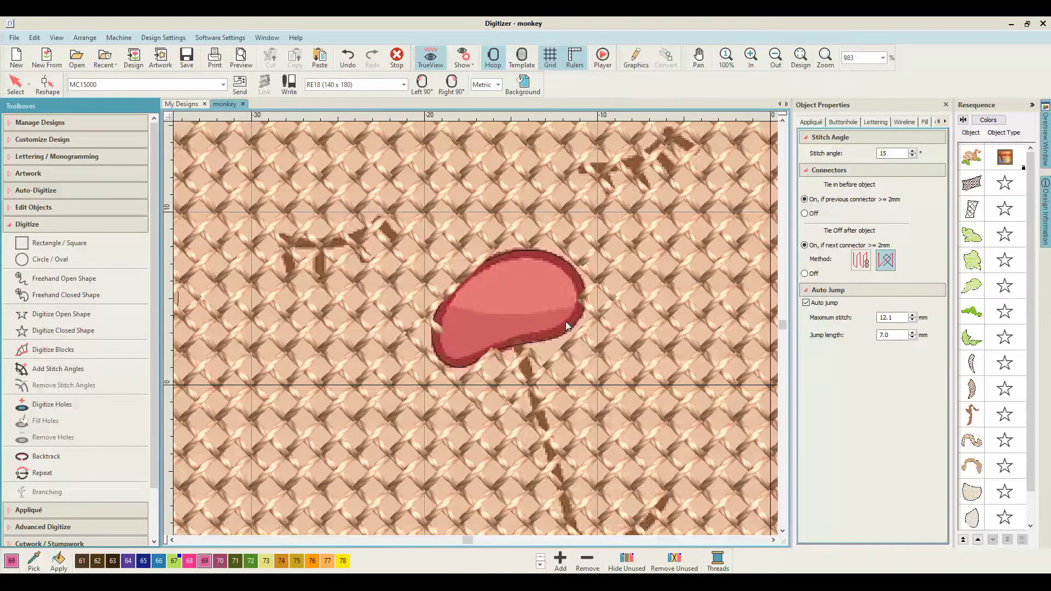
pyautogui.click(30, 331)
pyautogui.press('z')
pyautogui.click(458, 214)
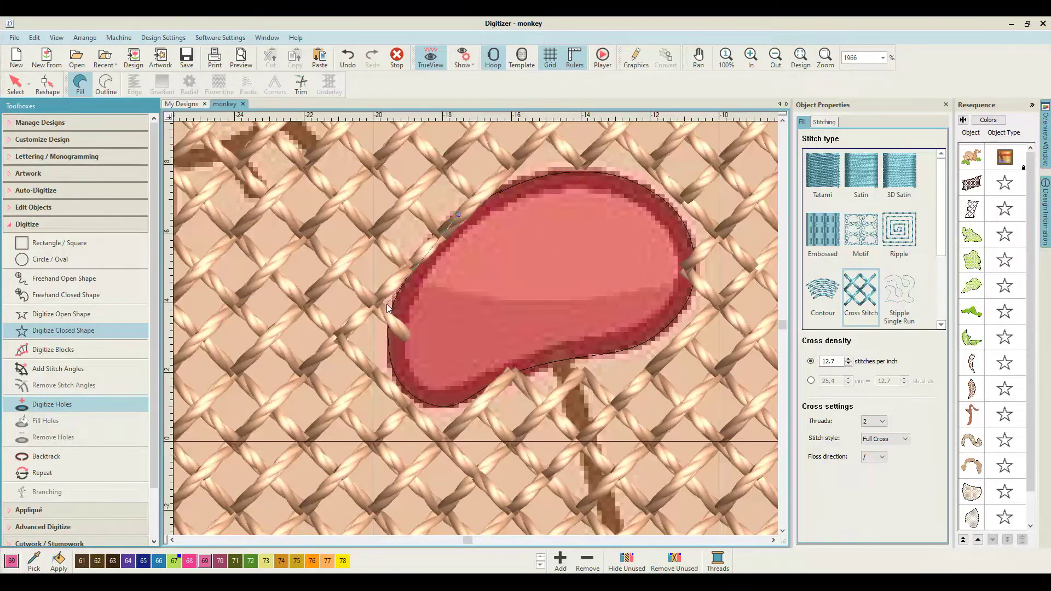
pyautogui.rightClick(388, 357)
pyautogui.rightClick(431, 404)
pyautogui.rightClick(492, 384)
# Trace the nose shape along its underside and around the rounded end, and complete it
pyautogui.click(598, 357)
pyautogui.click(663, 330)
pyautogui.rightClick(691, 278)
pyautogui.rightClick(596, 172)
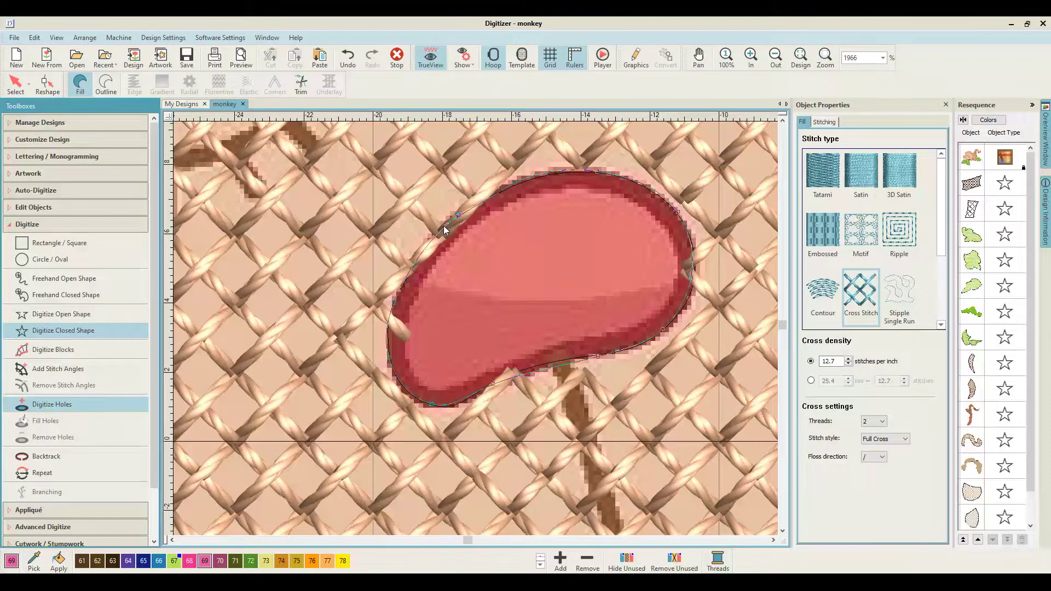
pyautogui.press('Return')
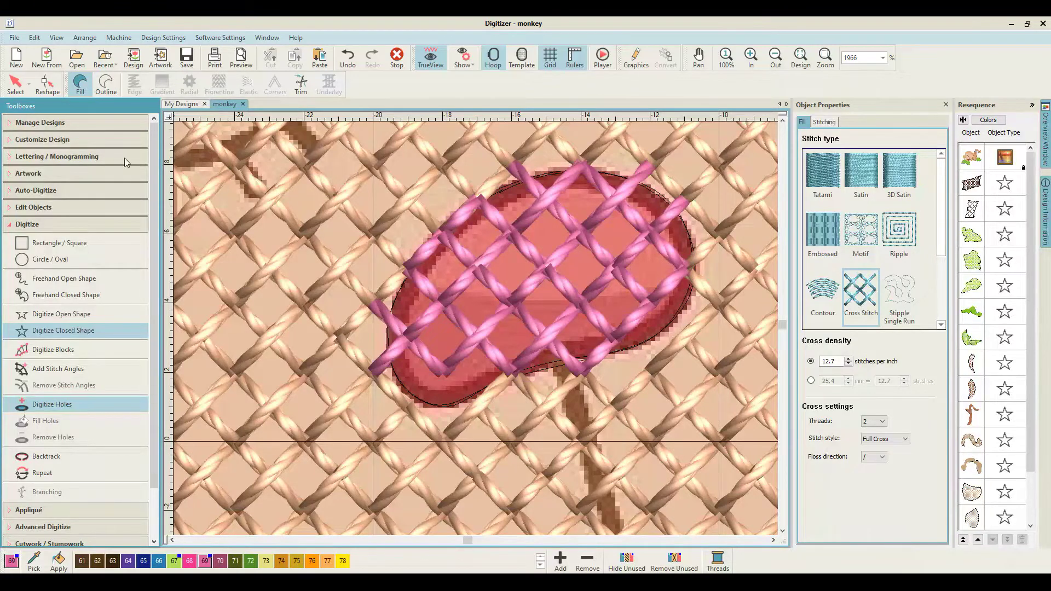
# Reshape the nose by moving the nodes at its lower tip and at the rounded end of its underside slightly outward
pyautogui.click(47, 85)
pyautogui.moveTo(431, 405); pyautogui.dragTo(433, 412)
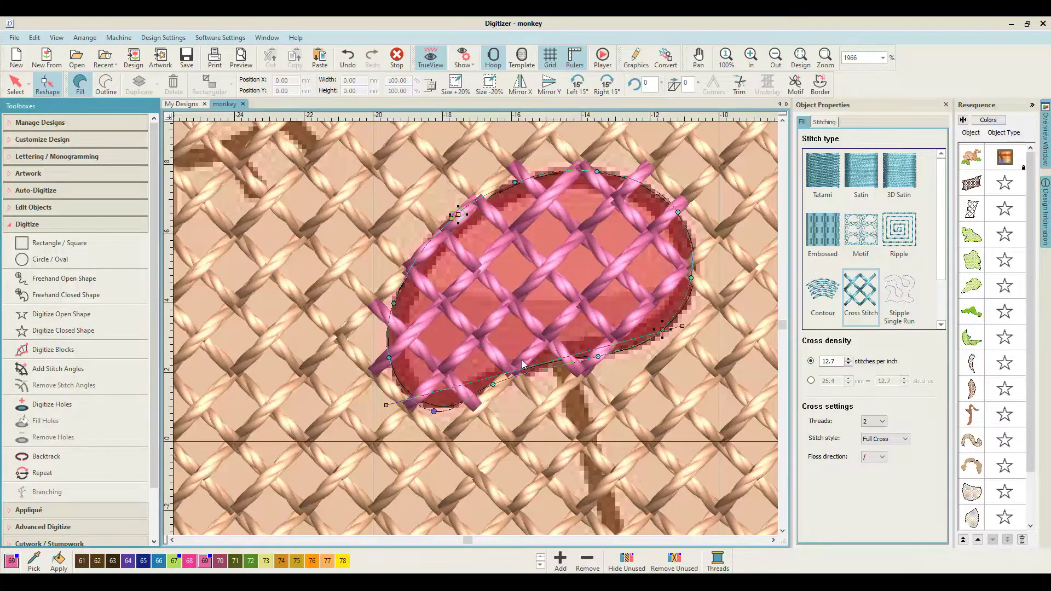
pyautogui.moveTo(664, 330); pyautogui.dragTo(670, 337)
pyautogui.moveTo(598, 358); pyautogui.dragTo(598, 358)
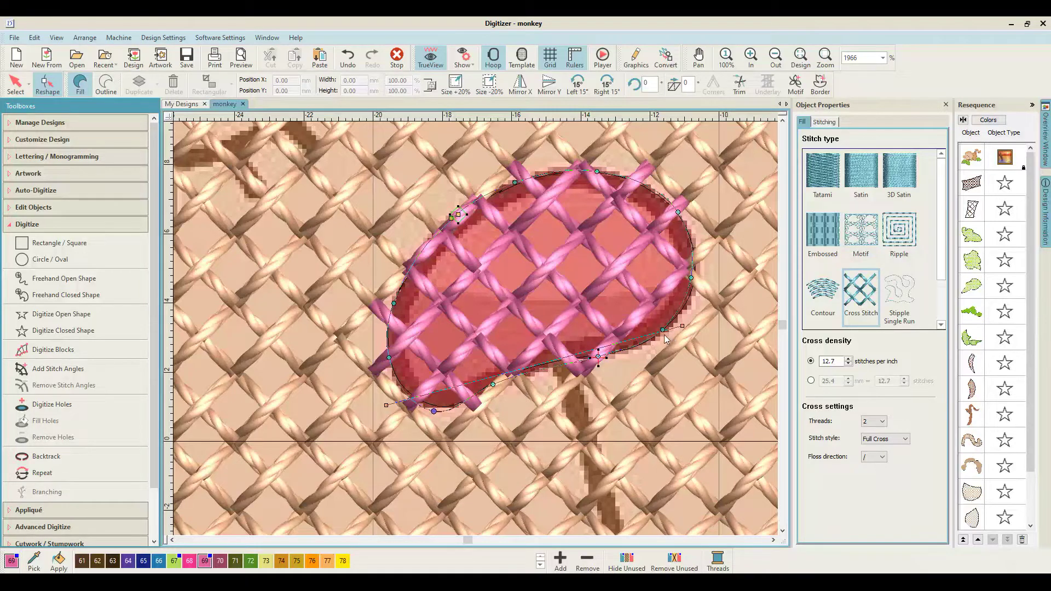
pyautogui.click(666, 332)
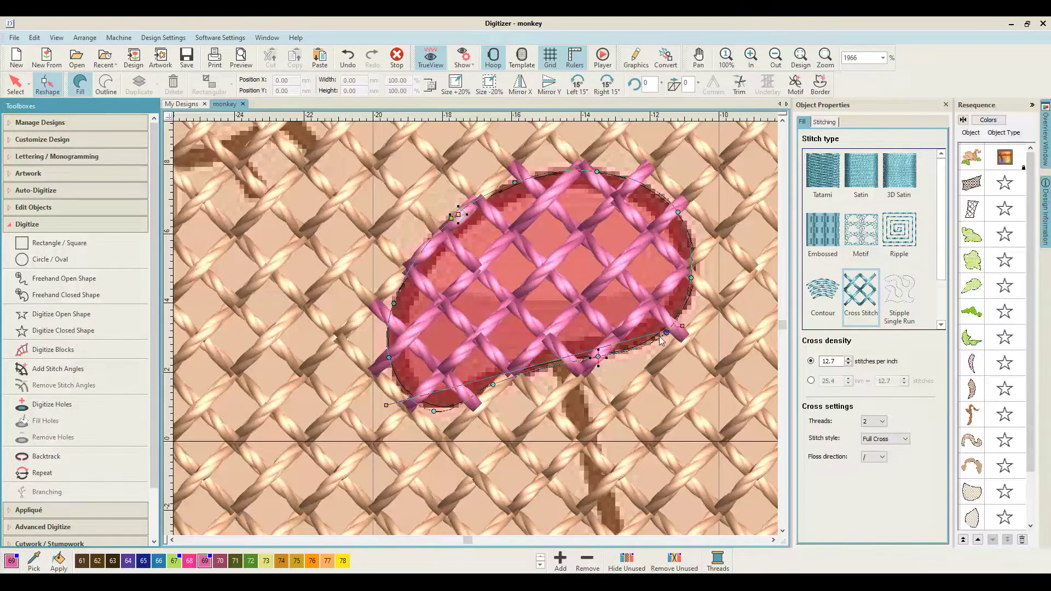
# Add a node on the nose's underside, adjust its position, and deselect the shape
pyautogui.rightClick(625, 352)
pyautogui.moveTo(625, 350); pyautogui.dragTo(627, 351)
pyautogui.click(626, 349)
pyautogui.moveTo(625, 348); pyautogui.dragTo(622, 345)
pyautogui.hotkey('shift', 'z')
pyautogui.hotkey('shift', 'z')
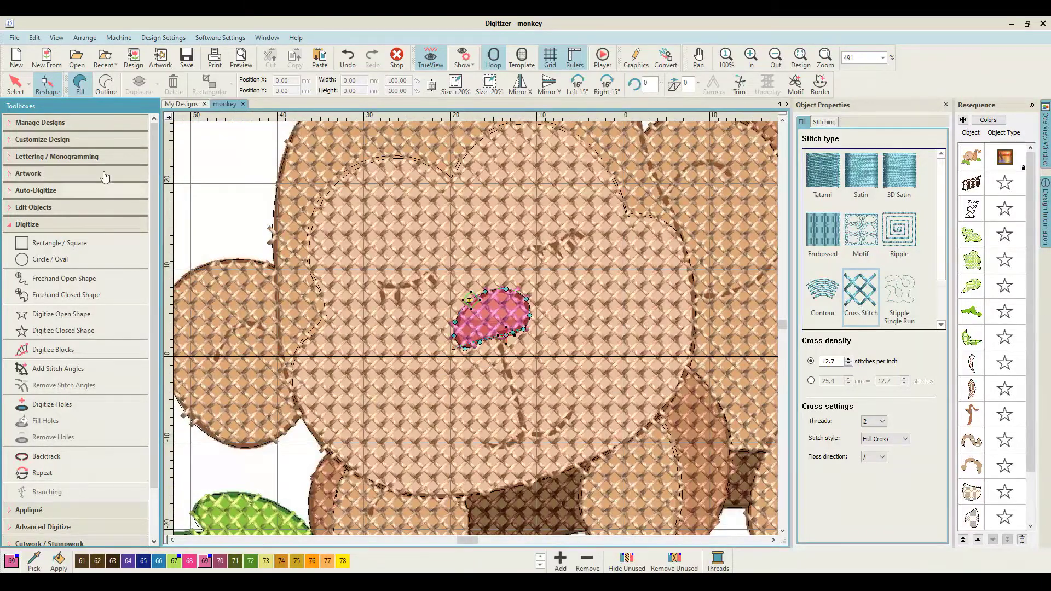
pyautogui.click(16, 83)
pyautogui.press('Escape')
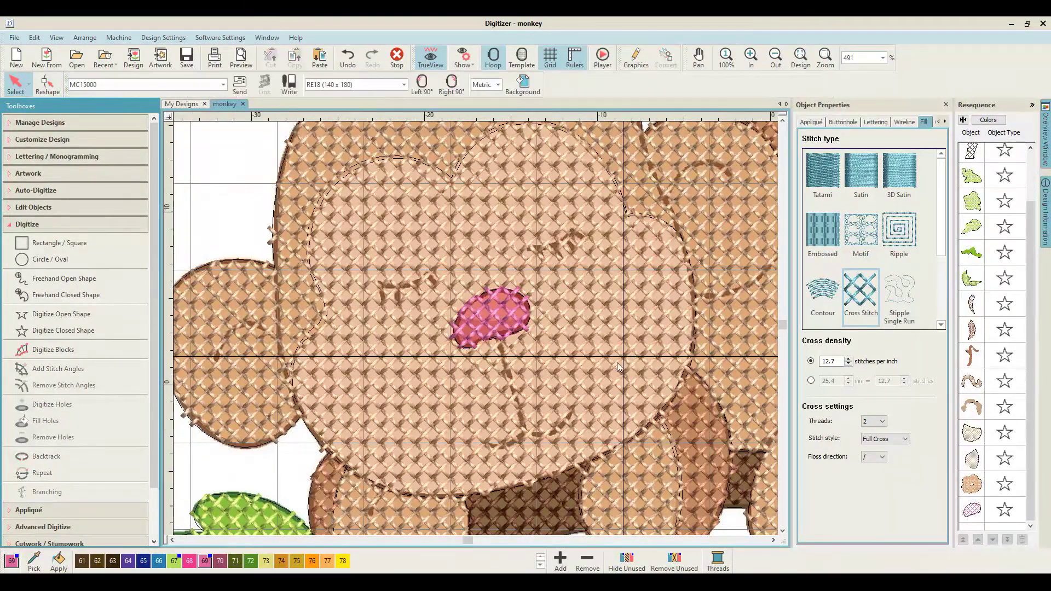
# Reshape the nose hole in the face by moving its node near the rounded end of the underside inward, and deselect the face
pyautogui.press('z')
pyautogui.click(47, 86)
pyautogui.click(599, 356)
pyautogui.hotkey('shift', 'z')
pyautogui.hotkey('shift', 'z')
pyautogui.press('z')
pyautogui.press('z')
pyautogui.press('z')
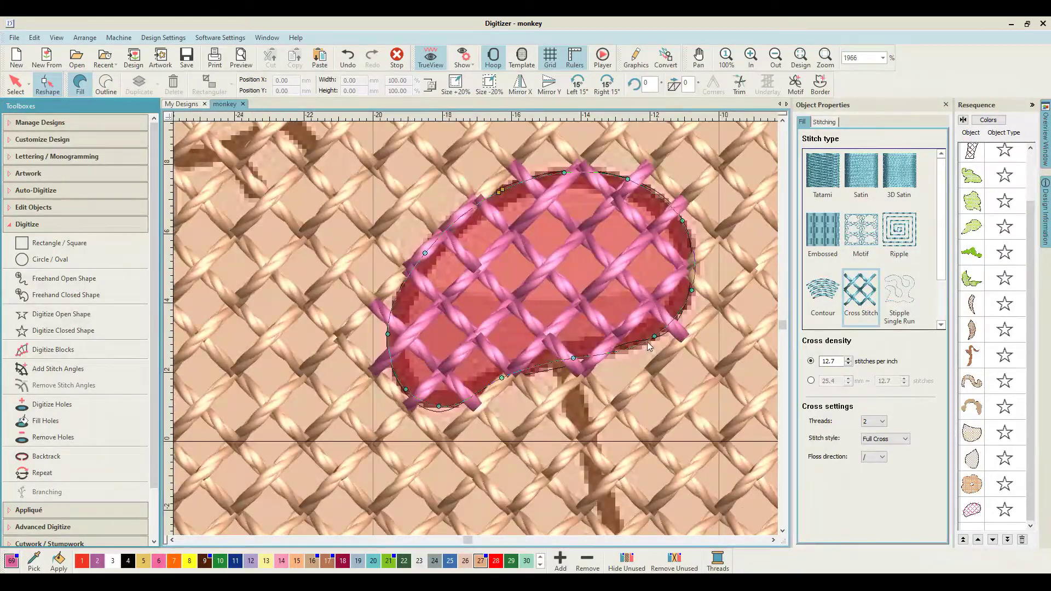
pyautogui.moveTo(654, 336); pyautogui.dragTo(639, 336)
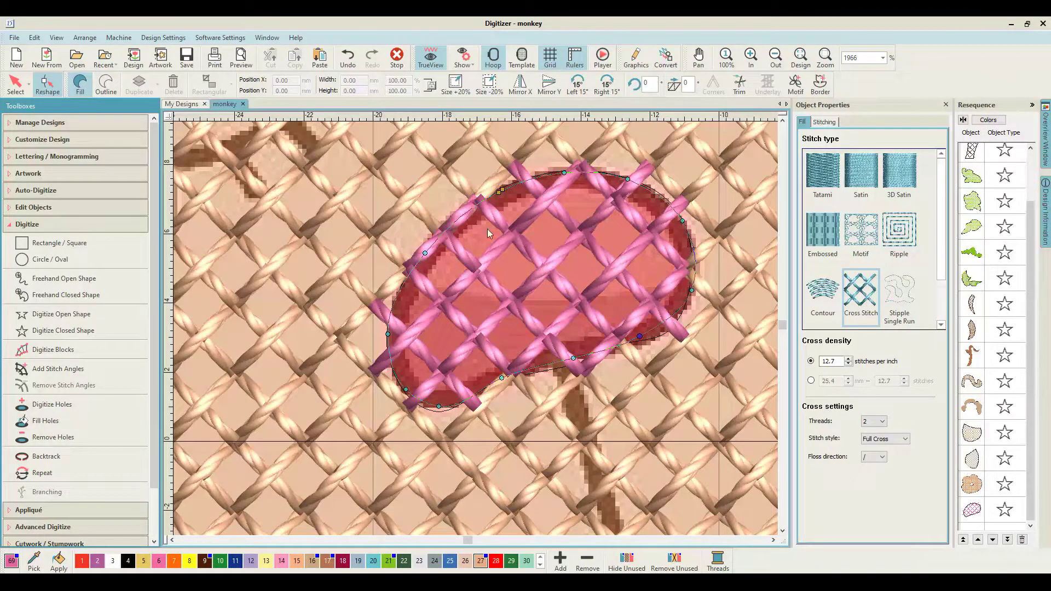
pyautogui.hotkey('shift', 'z')
pyautogui.hotkey('shift', 'z')
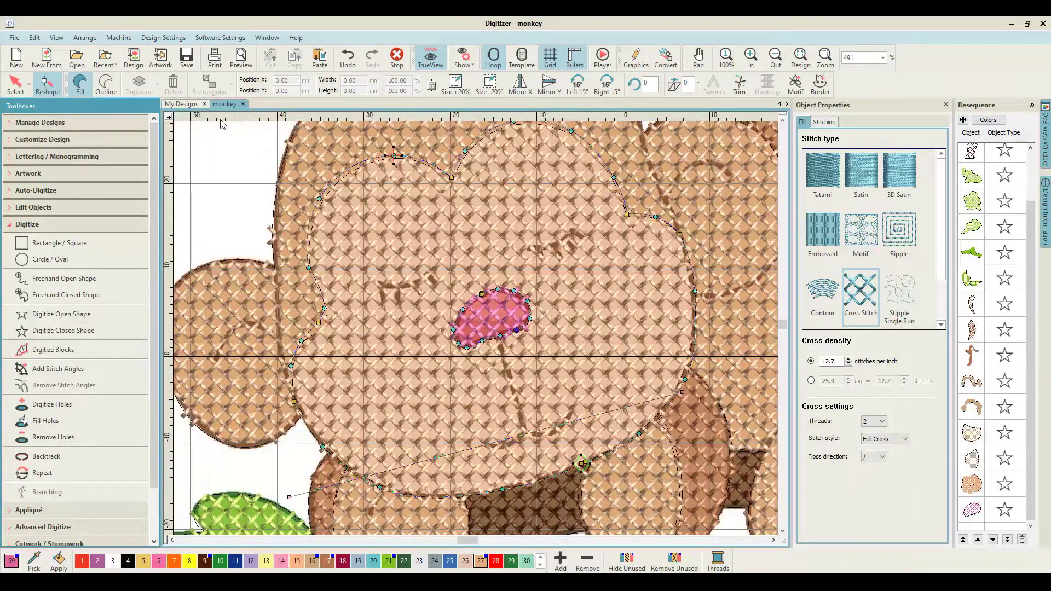
pyautogui.click(16, 84)
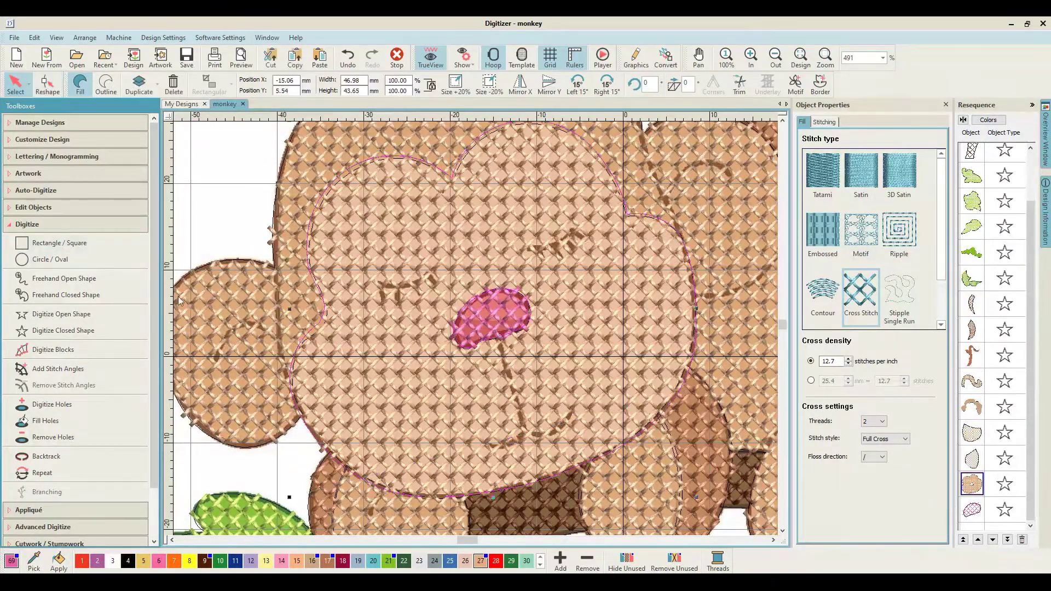
pyautogui.click(221, 230)
# Hide the artwork to examine the stitched design within the hoop, and restore the artwork display
pyautogui.hotkey('shift', 'z')
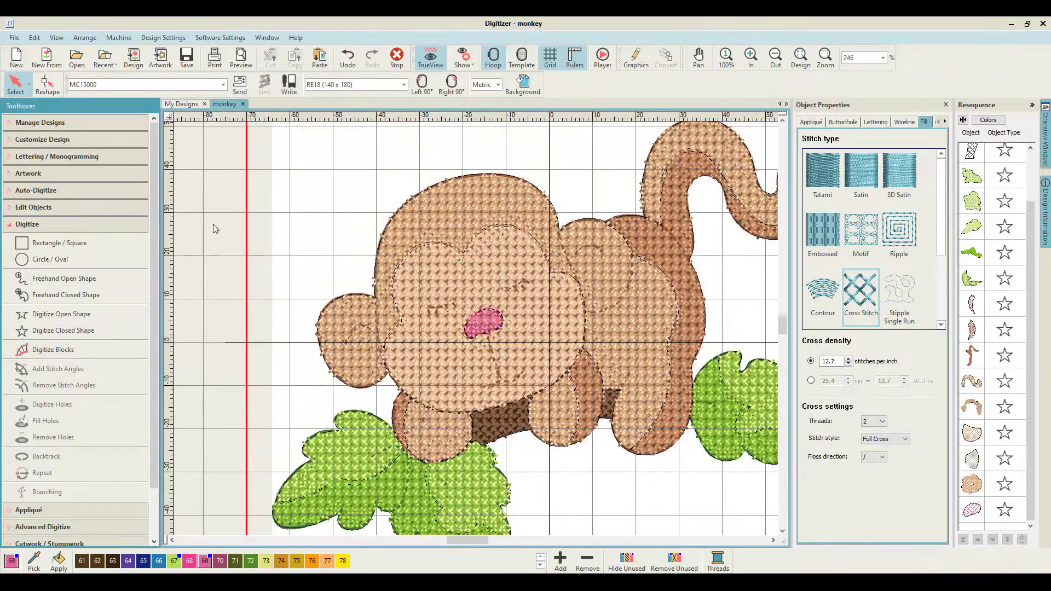
pyautogui.hotkey('shift', 'z')
pyautogui.press('d')
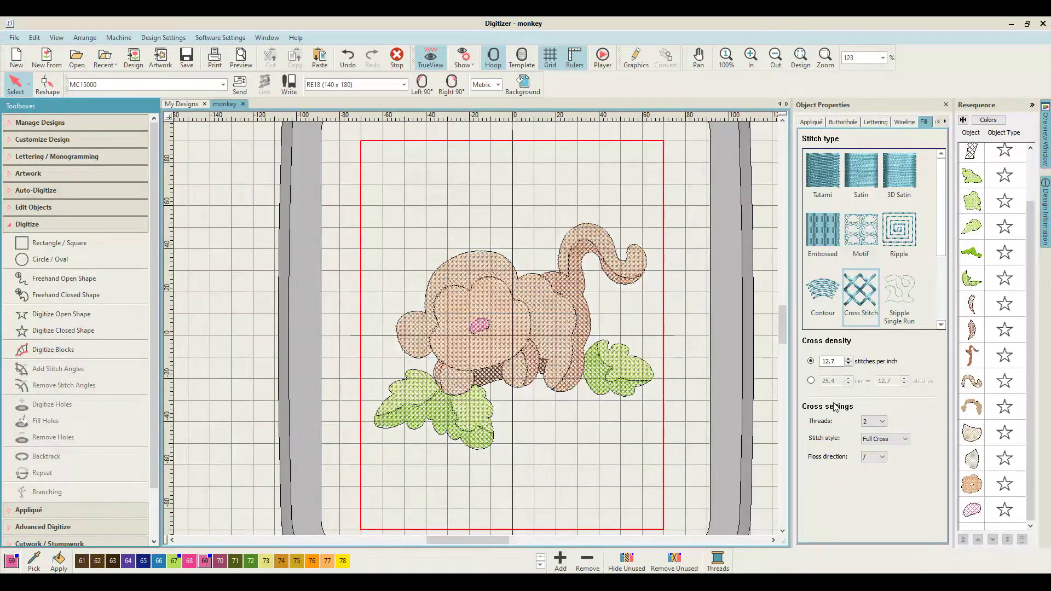
pyautogui.hotkey('shift', 'z')
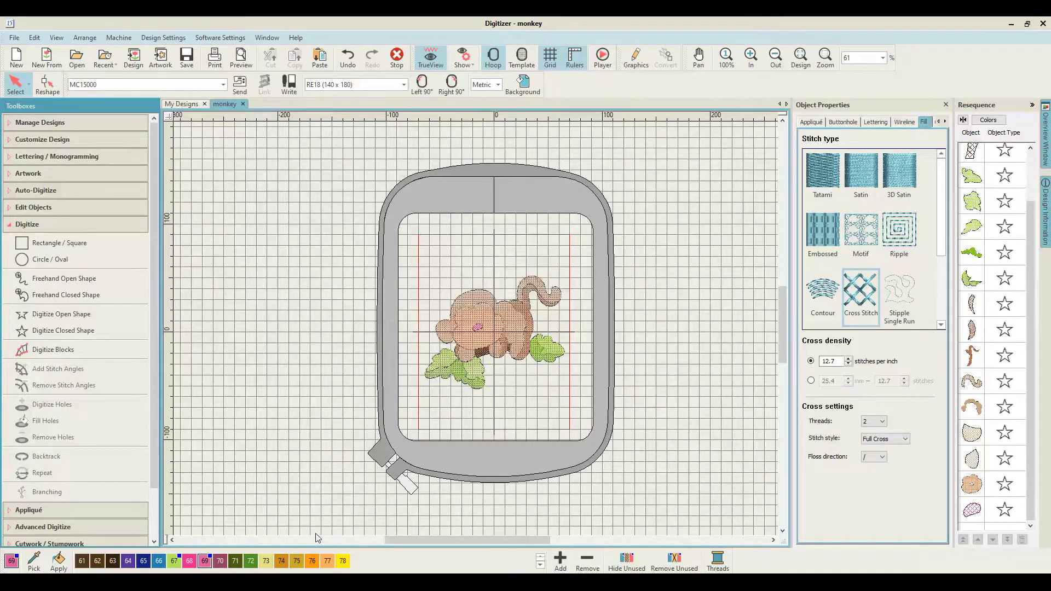
pyautogui.press('z')
pyautogui.press('z')
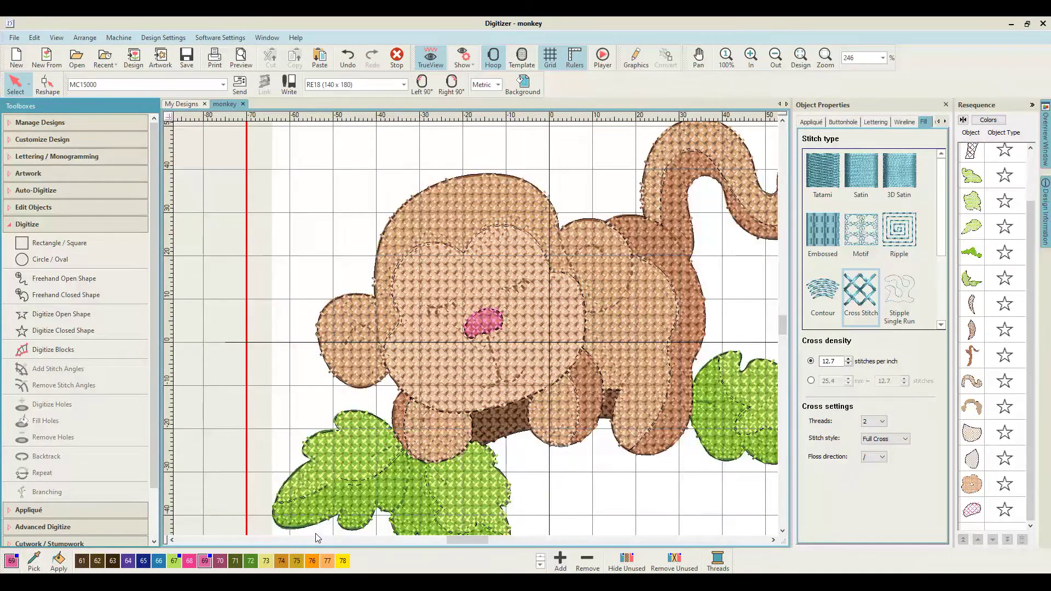
# Set up an open-shape outline with Triple Run stitch and thread colour 63 for the branch edges
pyautogui.scroll(-3, 315, 533)
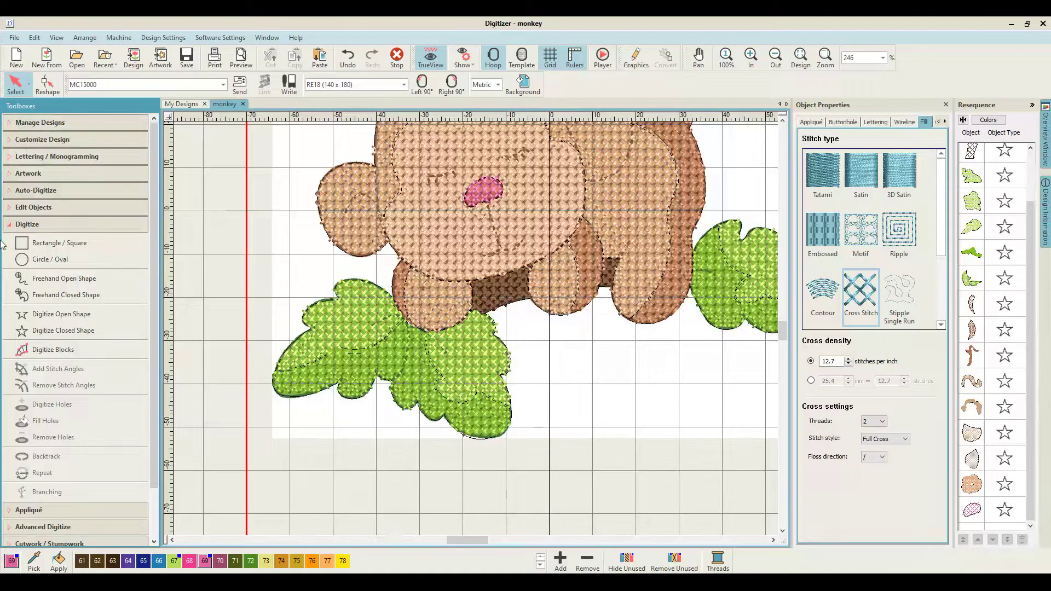
pyautogui.click(48, 315)
pyautogui.click(867, 178)
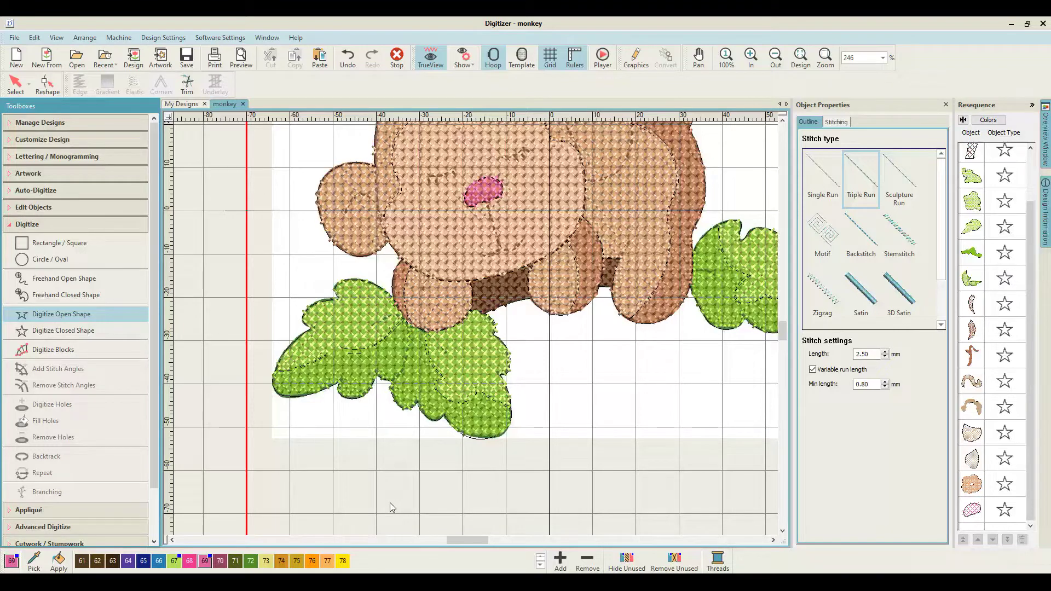
pyautogui.click(541, 561)
pyautogui.click(540, 561)
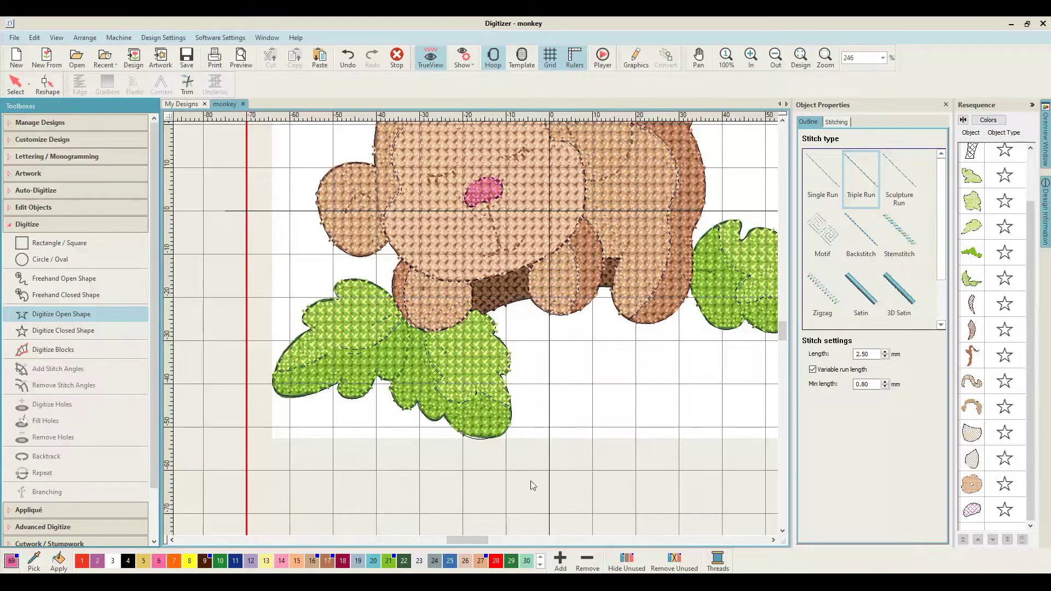
pyautogui.click(539, 565)
pyautogui.click(539, 565)
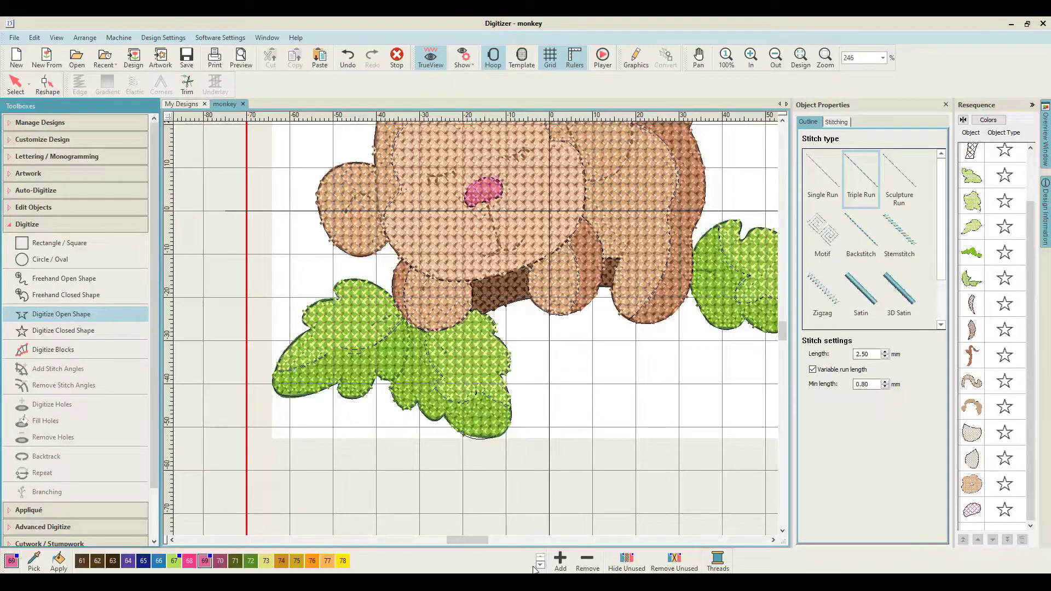
pyautogui.click(113, 561)
# Trace the branch's lower edge from the leaf to the neighbouring paw as an open Triple Run line
pyautogui.scroll(8, 586, 317)
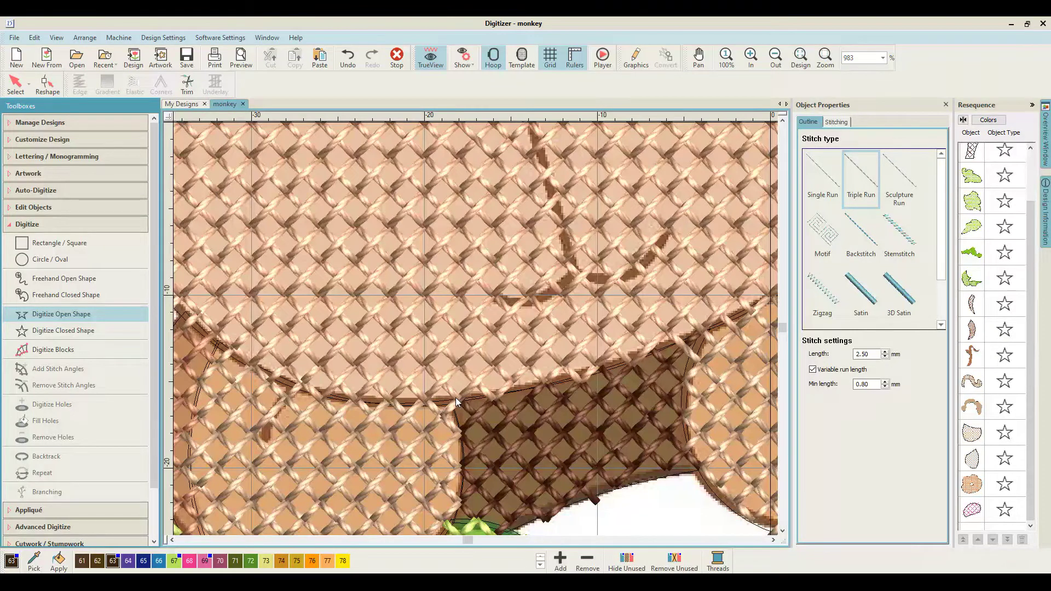
pyautogui.scroll(-3, 680, 377)
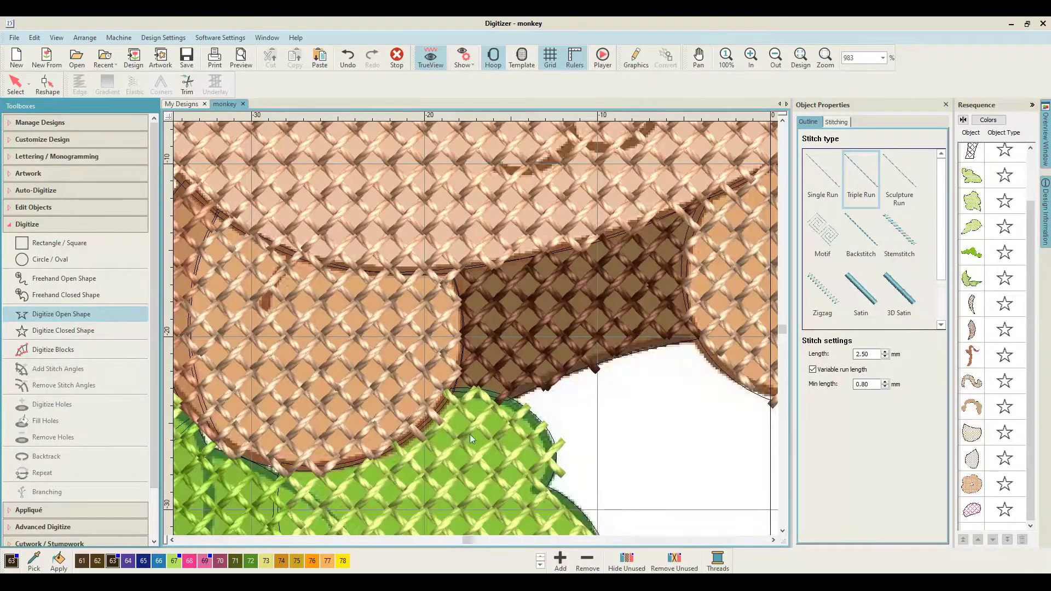
pyautogui.click(509, 399)
pyautogui.click(570, 373)
pyautogui.click(624, 350)
pyautogui.click(695, 339)
pyautogui.press('Return')
# Trace the short lower branch edge between the arm and the leg as an open Triple Run line
pyautogui.scroll(-1, 688, 358)
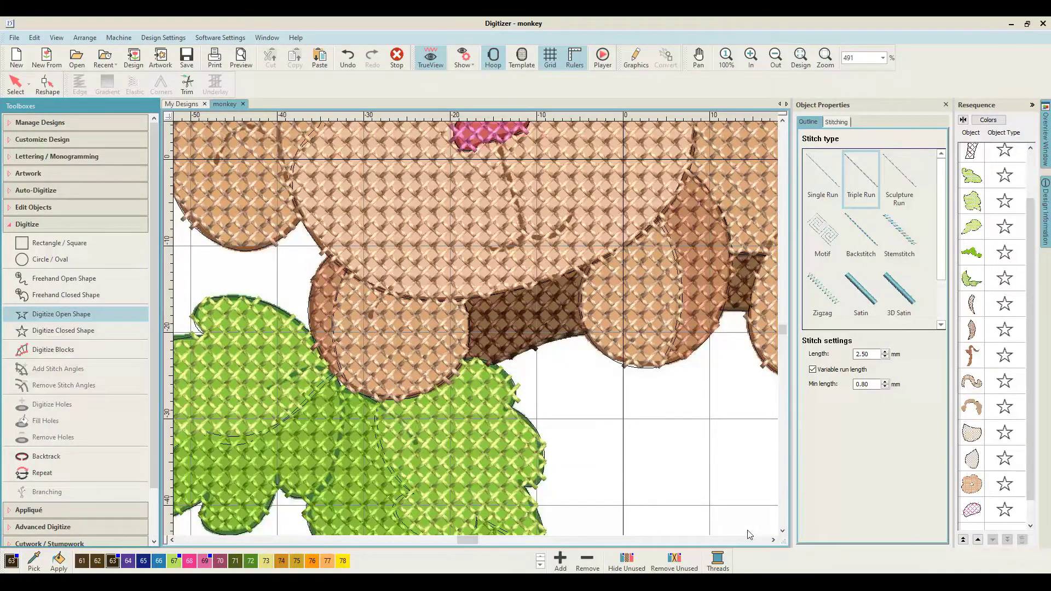
pyautogui.click(773, 540)
pyautogui.click(773, 539)
pyautogui.click(773, 540)
pyautogui.press('z')
pyautogui.press('z')
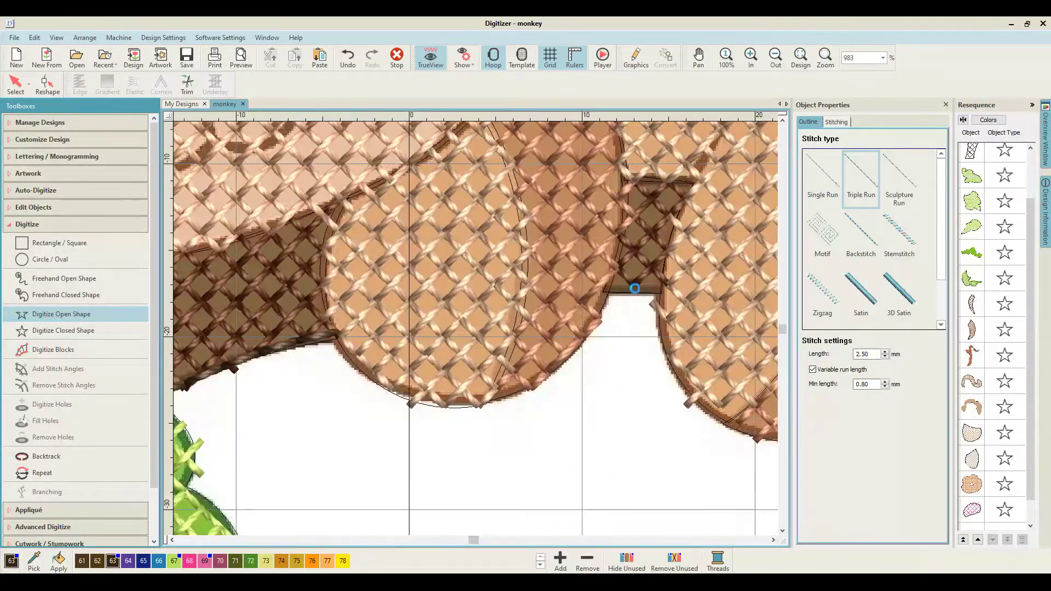
pyautogui.click(773, 540)
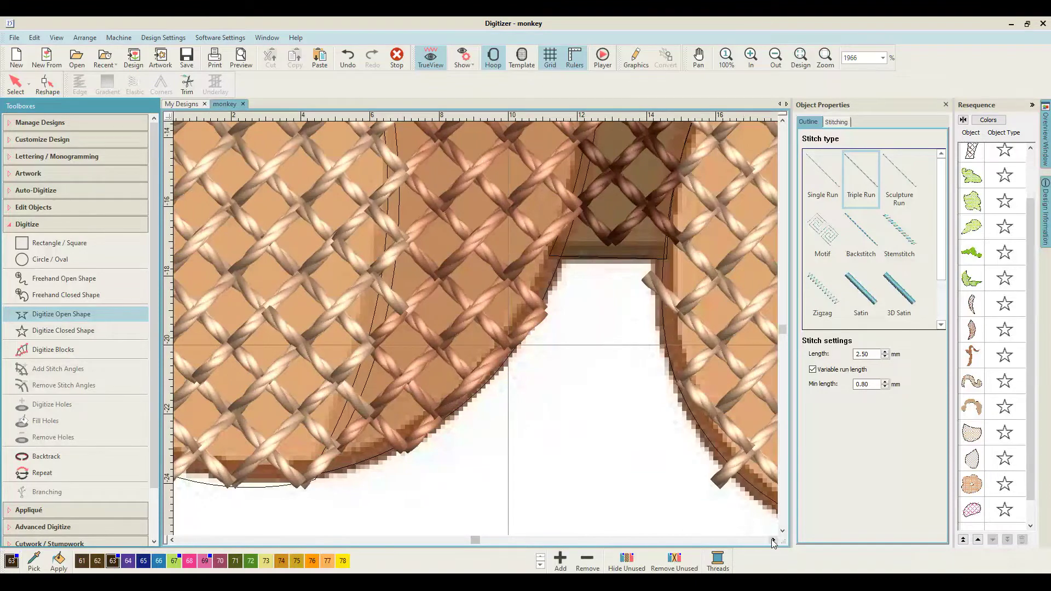
pyautogui.click(556, 243)
pyautogui.click(671, 244)
pyautogui.press('Return')
pyautogui.scroll(-4, 670, 244)
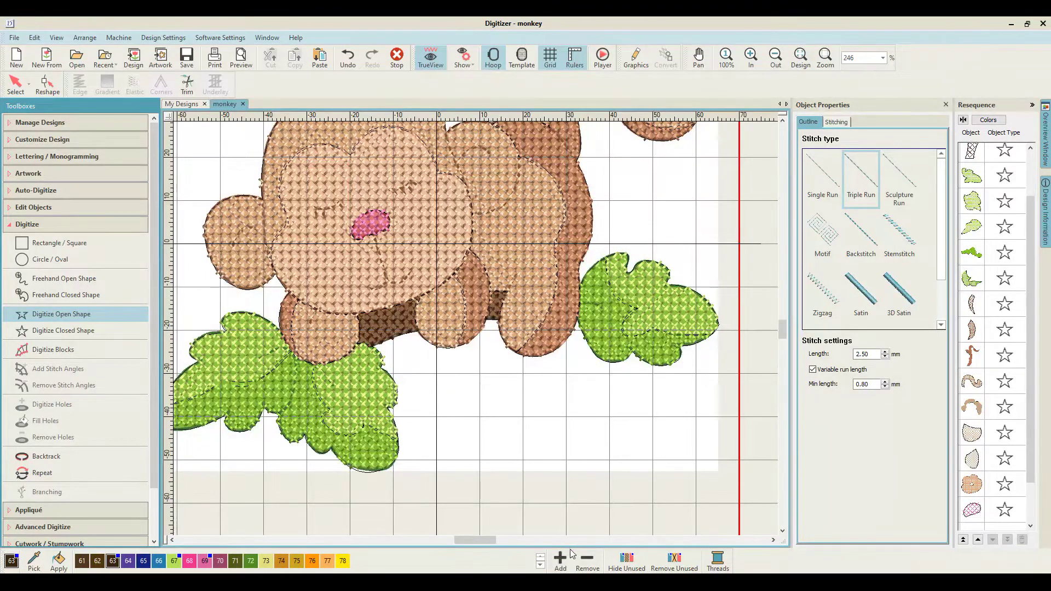
# Choose thread color 10 and digitize the short vein at the base of the right leaf as a Triple Run open shape
pyautogui.click(541, 558)
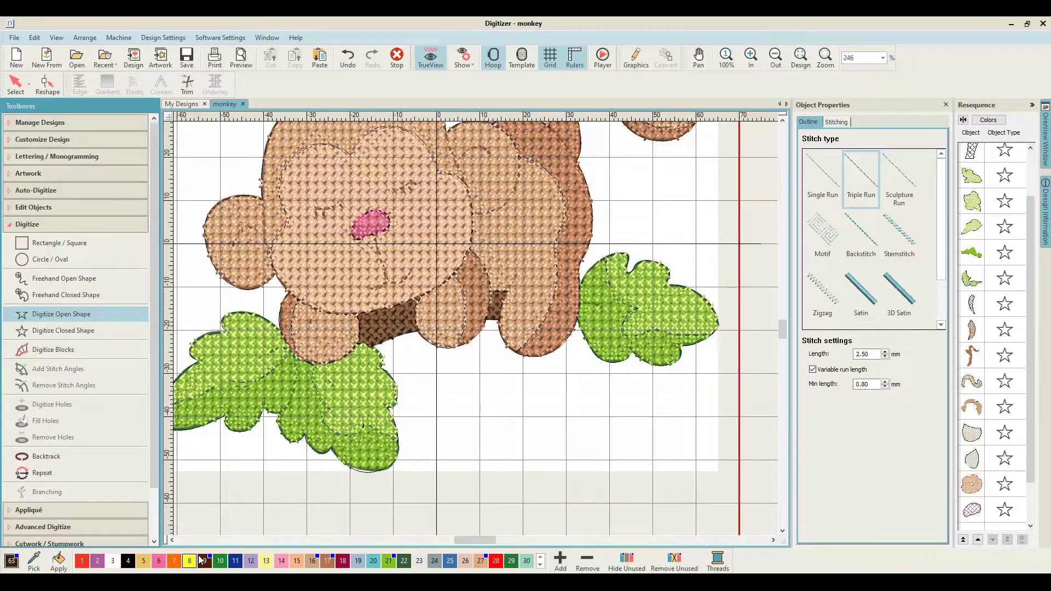
pyautogui.click(219, 559)
pyautogui.scroll(1, 560, 459)
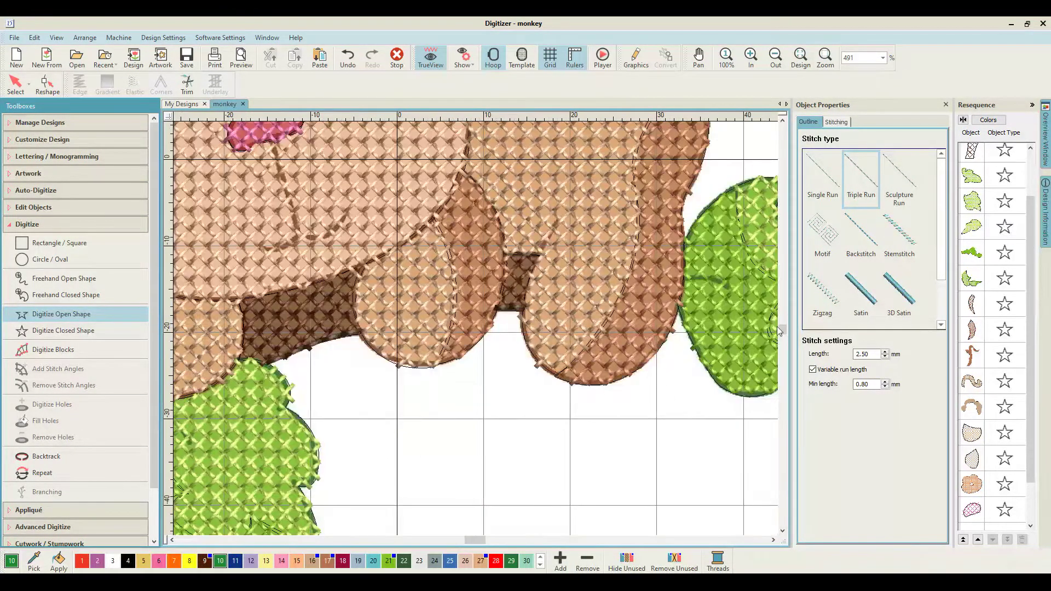
pyautogui.click(773, 540)
pyautogui.click(773, 540)
pyautogui.click(773, 540)
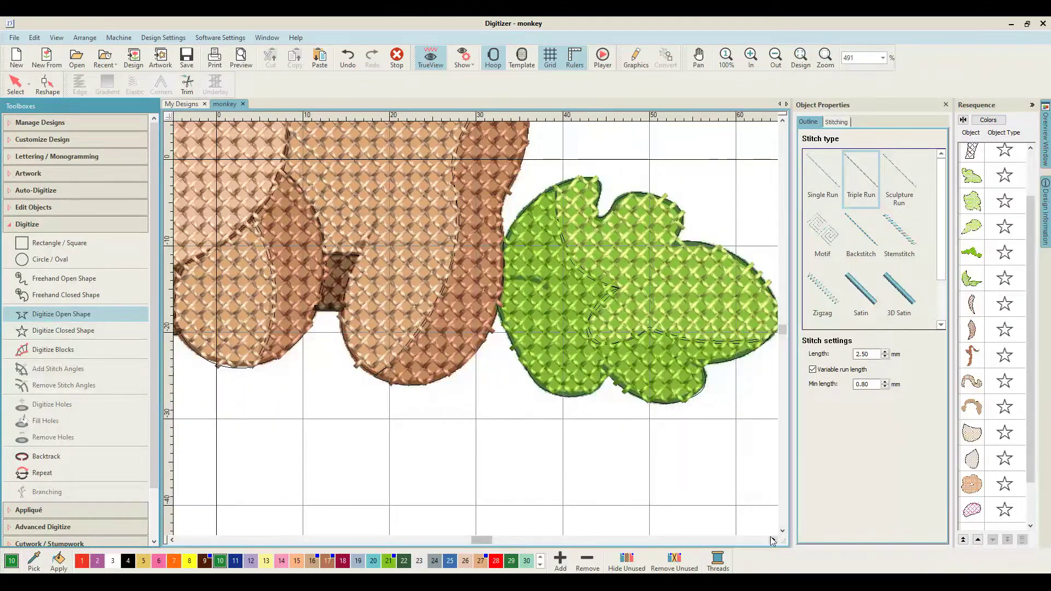
pyautogui.press('z')
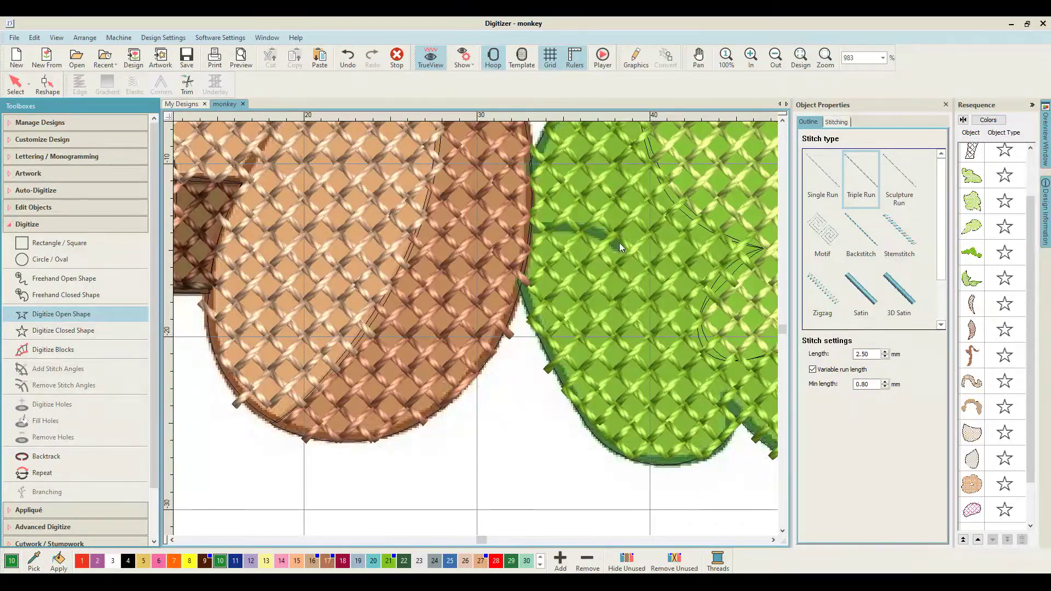
pyautogui.click(575, 229)
pyautogui.press('Return')
# Digitize a Single Run connector along the monkey's edge from the vein's base down to the start of the right leaf's outline
pyautogui.click(822, 175)
pyautogui.click(530, 226)
pyautogui.click(519, 287)
pyautogui.press('Return')
# Start a Triple Run outline at the connector's end and trace the right leaf's first lower lobe past the notch
pyautogui.click(855, 180)
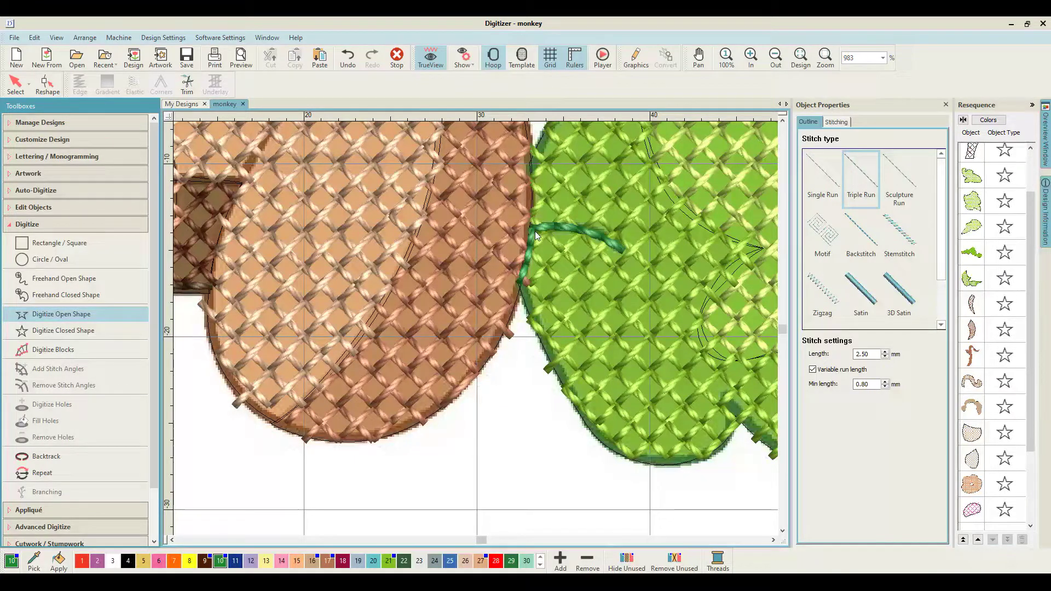
pyautogui.click(518, 283)
pyautogui.click(548, 357)
pyautogui.click(585, 421)
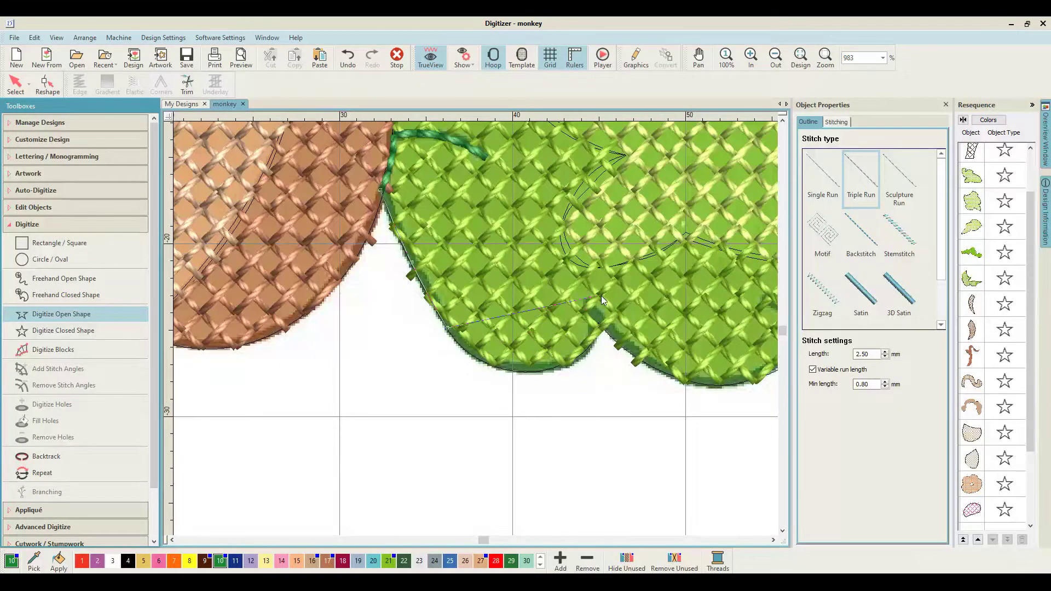
pyautogui.hotkey('shift', 'z')
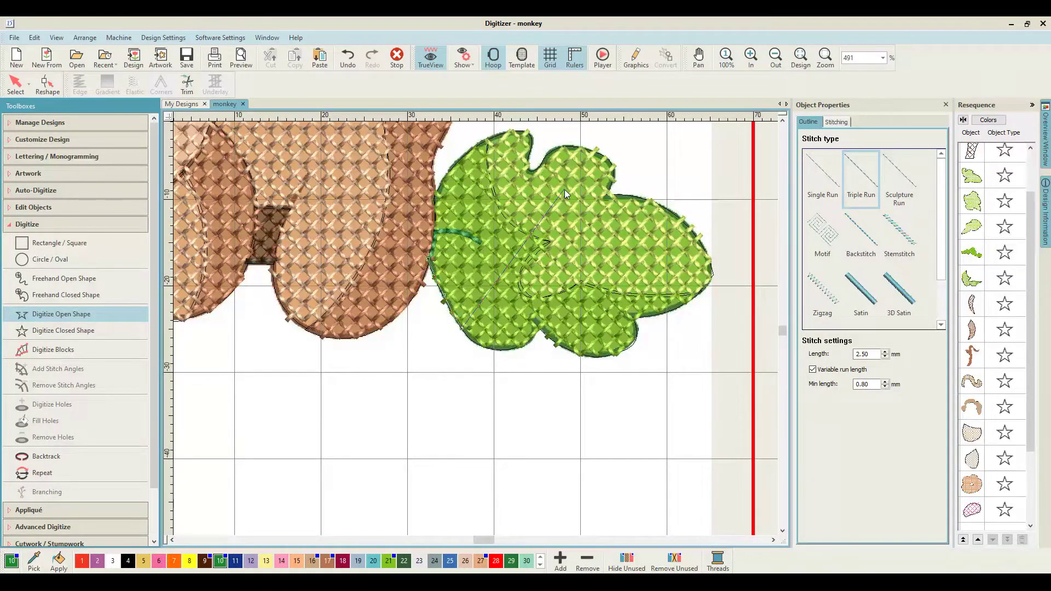
pyautogui.scroll(2, 564, 189)
pyautogui.rightClick(516, 399)
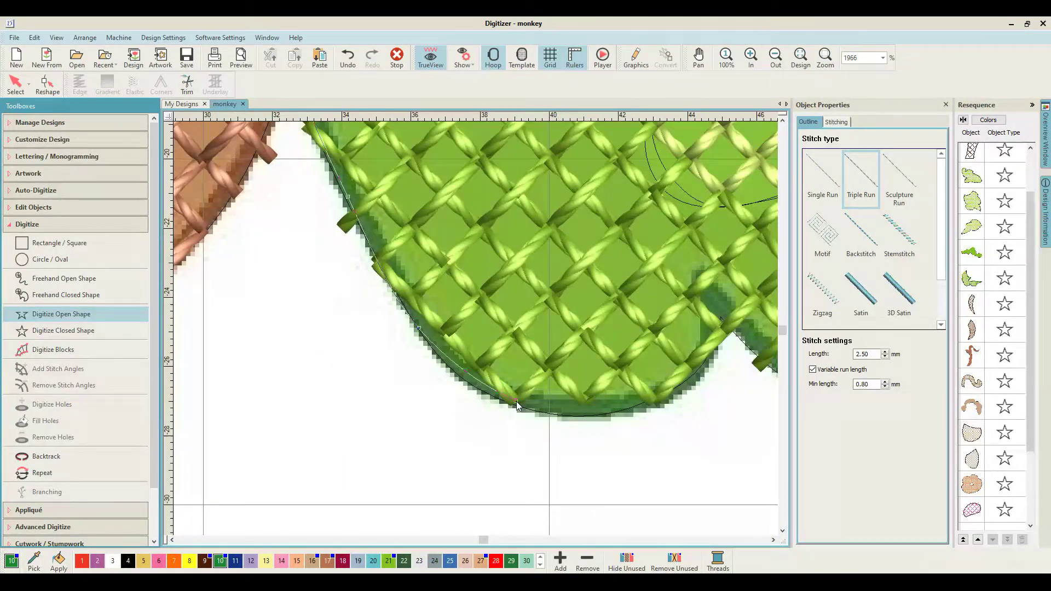
pyautogui.rightClick(645, 402)
pyautogui.rightClick(702, 360)
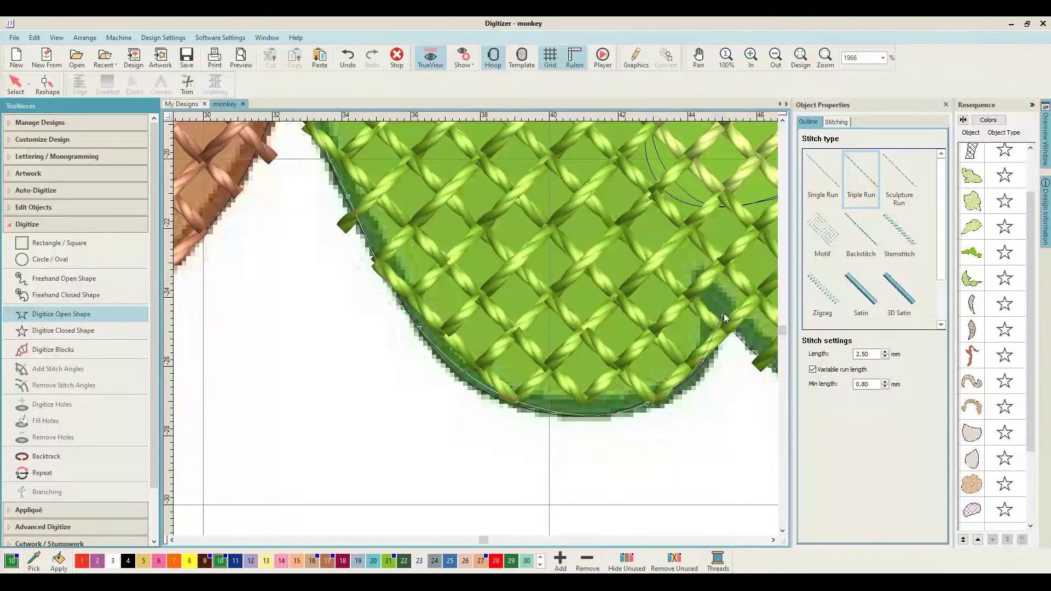
pyautogui.rightClick(745, 344)
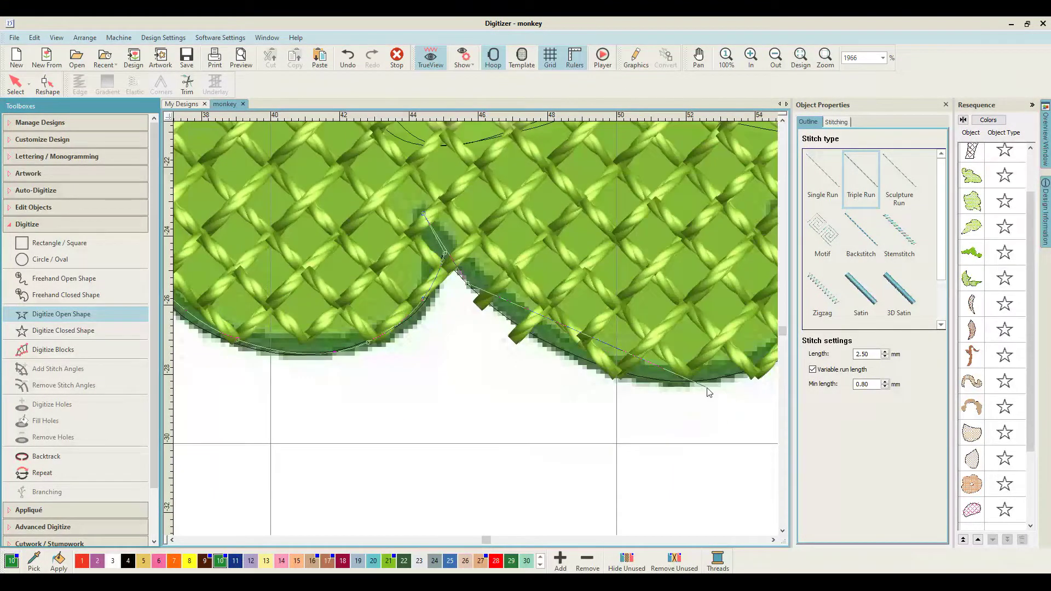
# Continue the Triple Run outline around the right leaf's second lower lobe and into the notch beside the leaf tip
pyautogui.rightClick(632, 373)
pyautogui.rightClick(656, 322)
pyautogui.rightClick(698, 264)
pyautogui.click(685, 199)
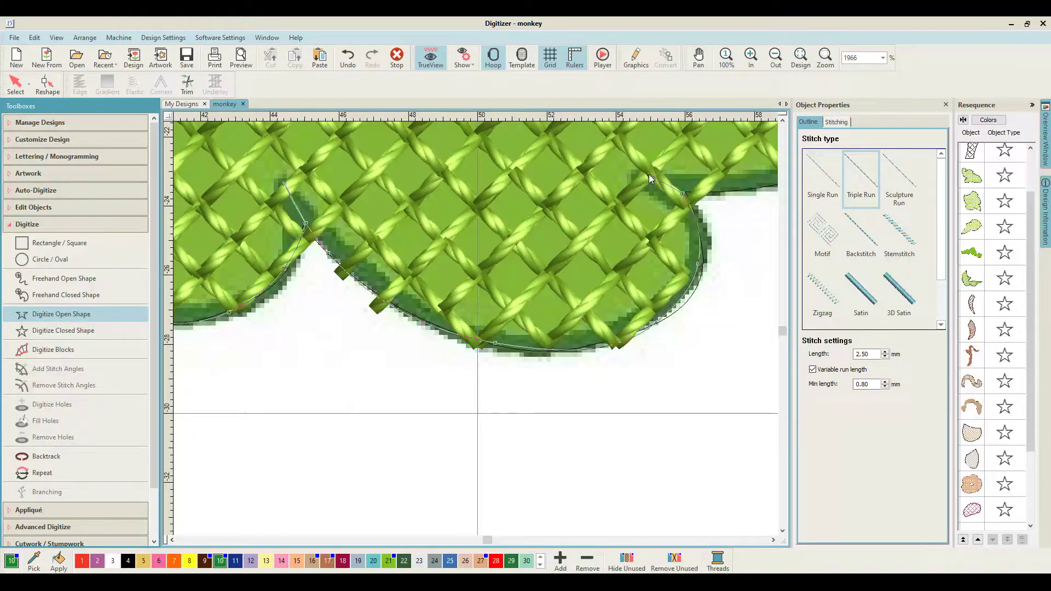
pyautogui.rightClick(672, 241)
pyautogui.rightClick(661, 221)
# Trace the outline around the pointed tip of the right leaf and back to the notch on its upper edge
pyautogui.click(601, 239)
pyautogui.rightClick(462, 280)
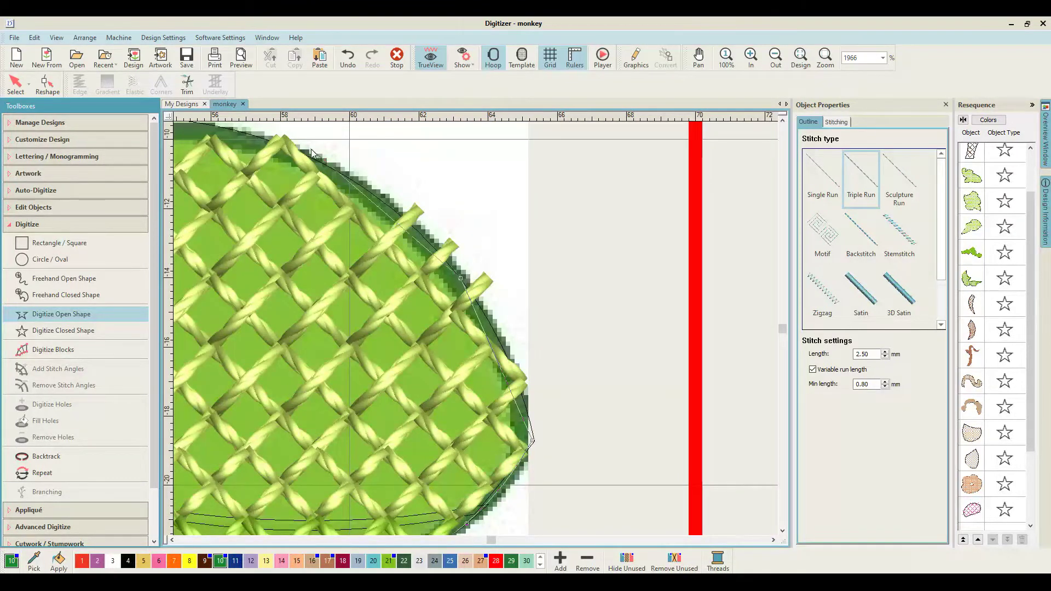
pyautogui.rightClick(313, 153)
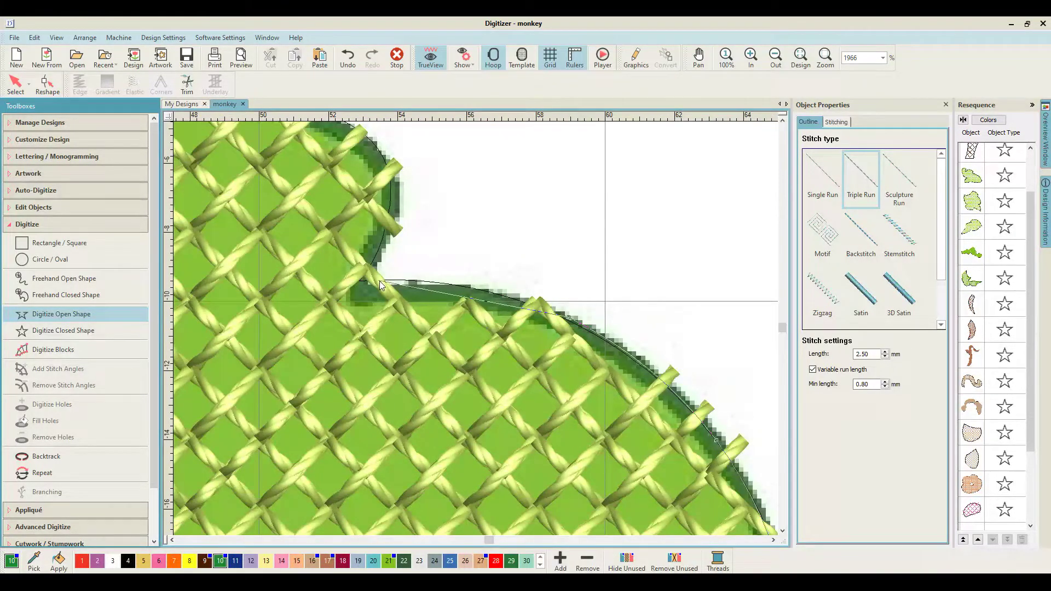
pyautogui.click(385, 283)
# Trace the outline over the right leaf's rounded upper lobe and down into the next notch
pyautogui.rightClick(384, 164)
pyautogui.rightClick(366, 209)
pyautogui.rightClick(365, 265)
pyautogui.rightClick(317, 302)
pyautogui.rightClick(285, 357)
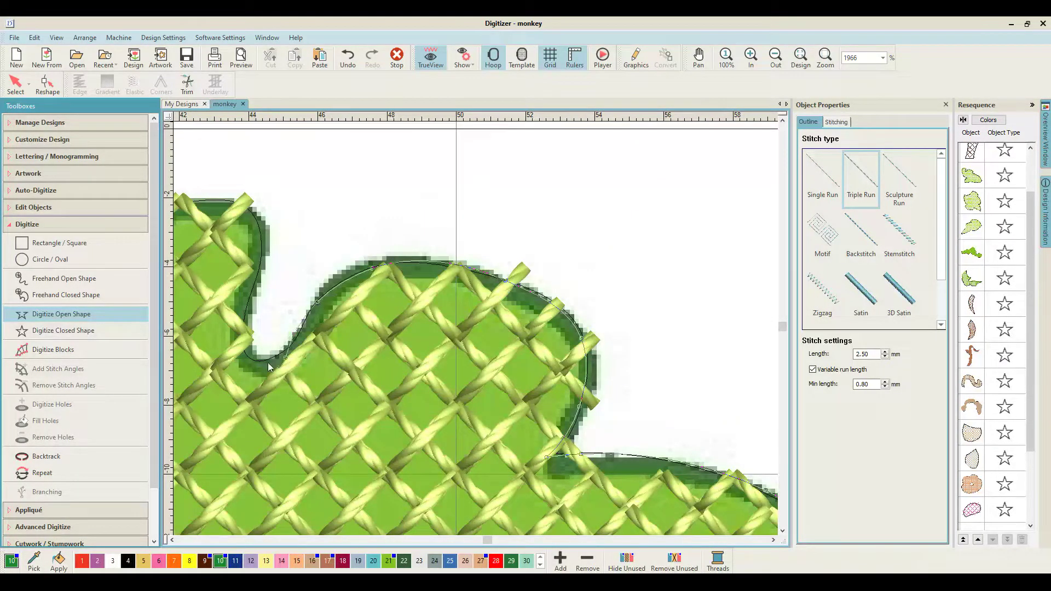
# Trace the outline around the right leaf's topmost lobe down to the monkey's body and finish the Triple Run shape
pyautogui.rightClick(258, 253)
pyautogui.rightClick(240, 202)
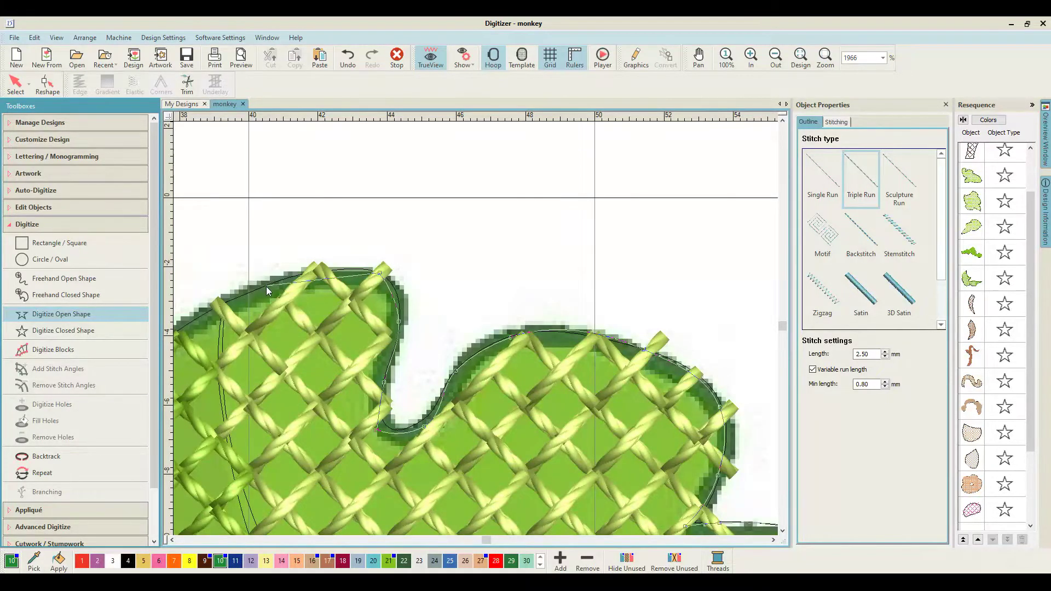
pyautogui.rightClick(266, 286)
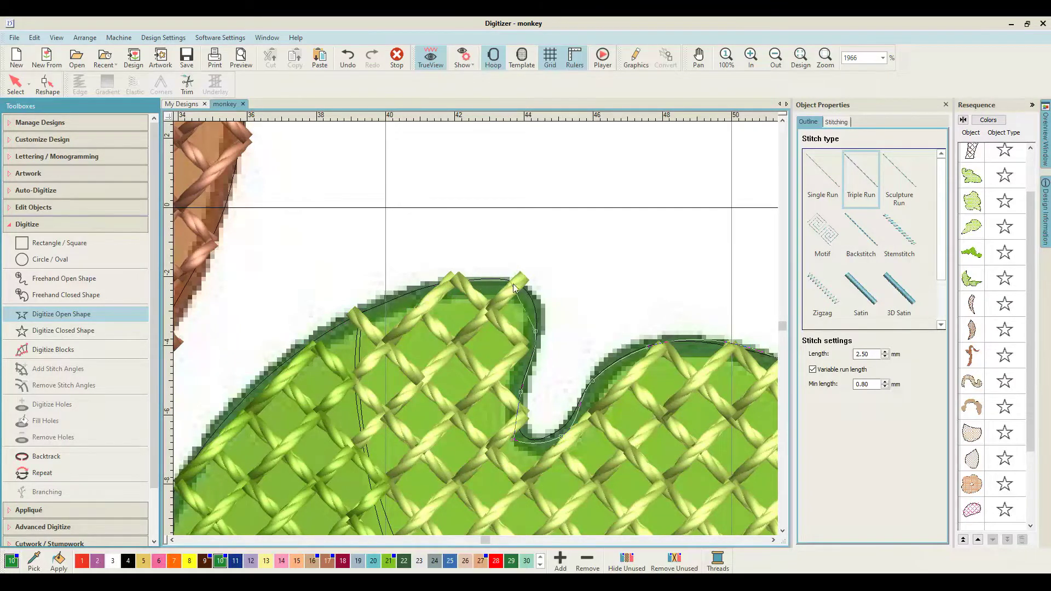
pyautogui.rightClick(535, 305)
pyautogui.rightClick(523, 283)
pyautogui.rightClick(494, 278)
pyautogui.rightClick(425, 287)
pyautogui.rightClick(291, 356)
pyautogui.rightClick(306, 443)
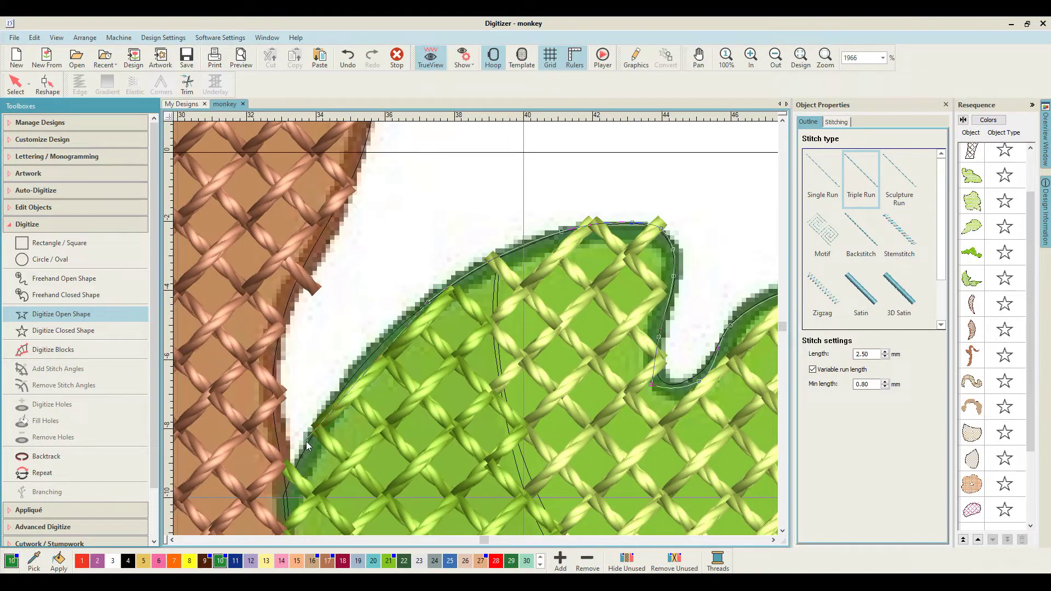
pyautogui.click(284, 500)
pyautogui.press('Return')
# Start a Triple Run outline on the leaf below the monkey's foot, tracing its top lobe from the branch to the first notch
pyautogui.scroll(-4, 691, 378)
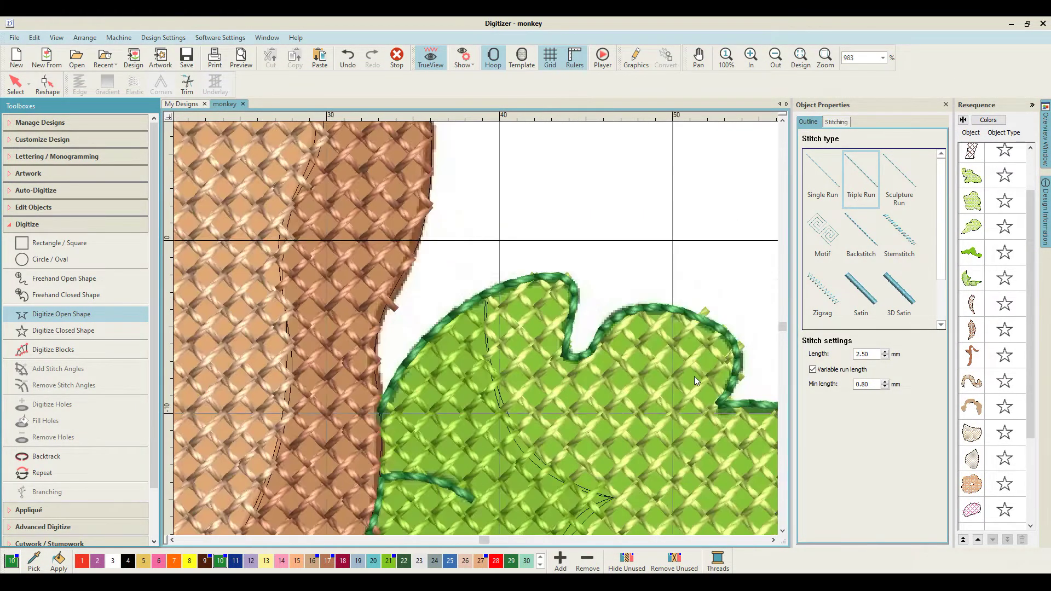
pyautogui.scroll(-2, 707, 317)
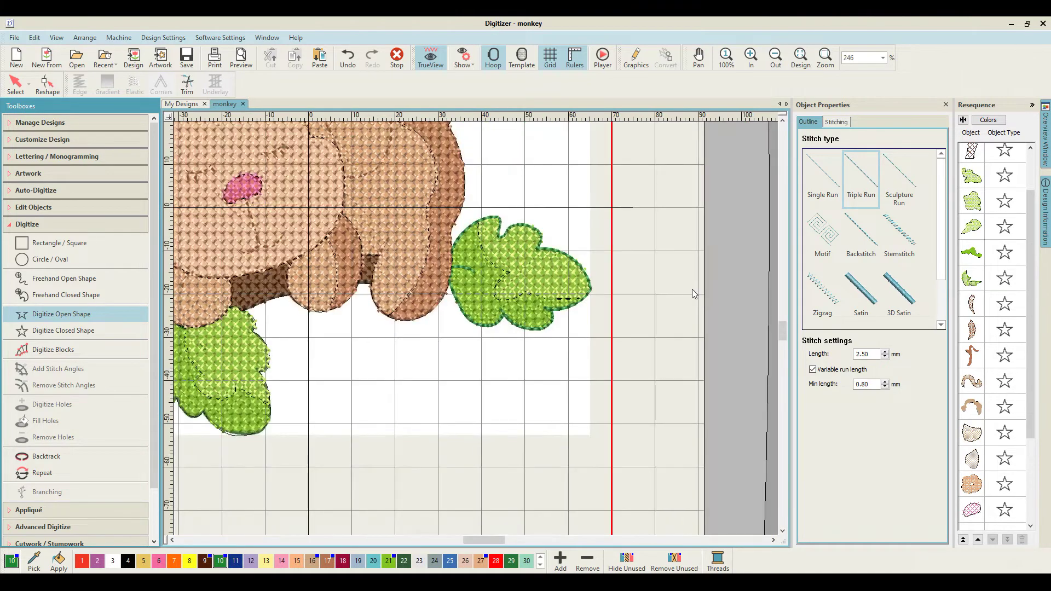
pyautogui.click(173, 541)
pyautogui.scroll(2, 496, 412)
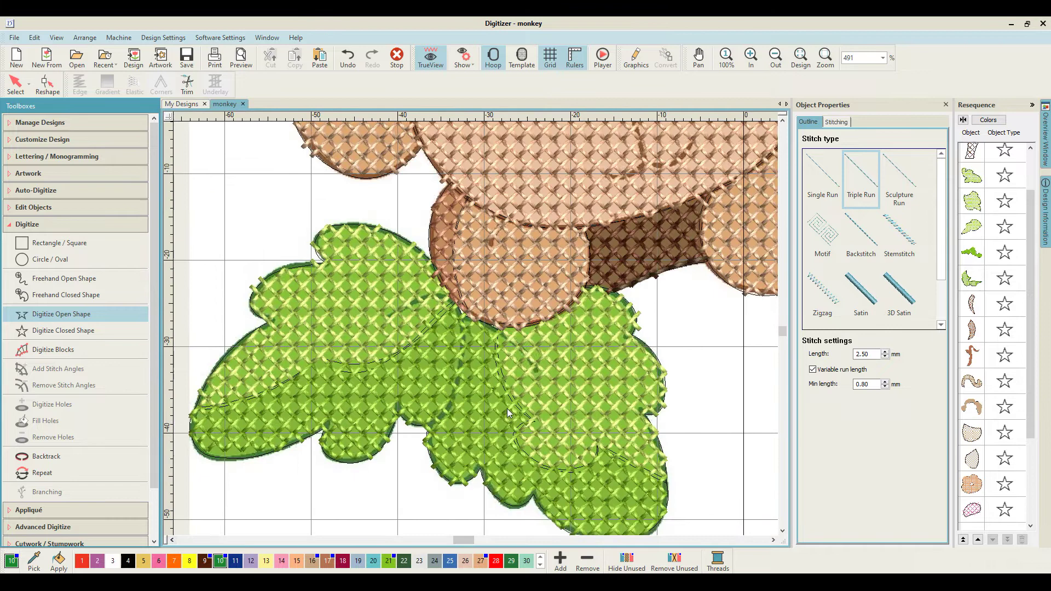
pyautogui.scroll(2, 700, 280)
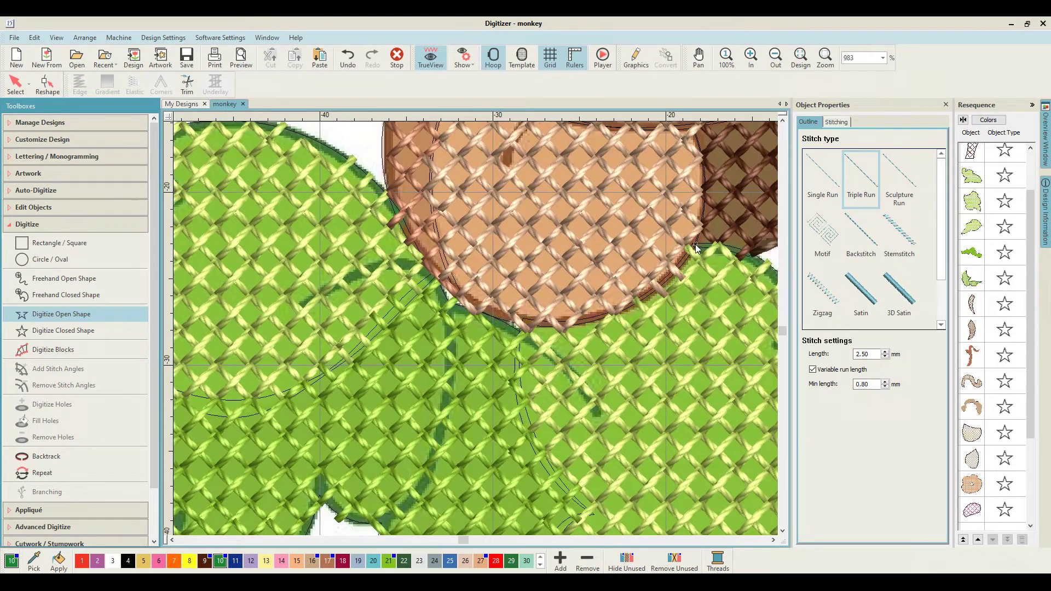
pyautogui.scroll(2, 696, 249)
pyautogui.rightClick(465, 270)
pyautogui.rightClick(539, 325)
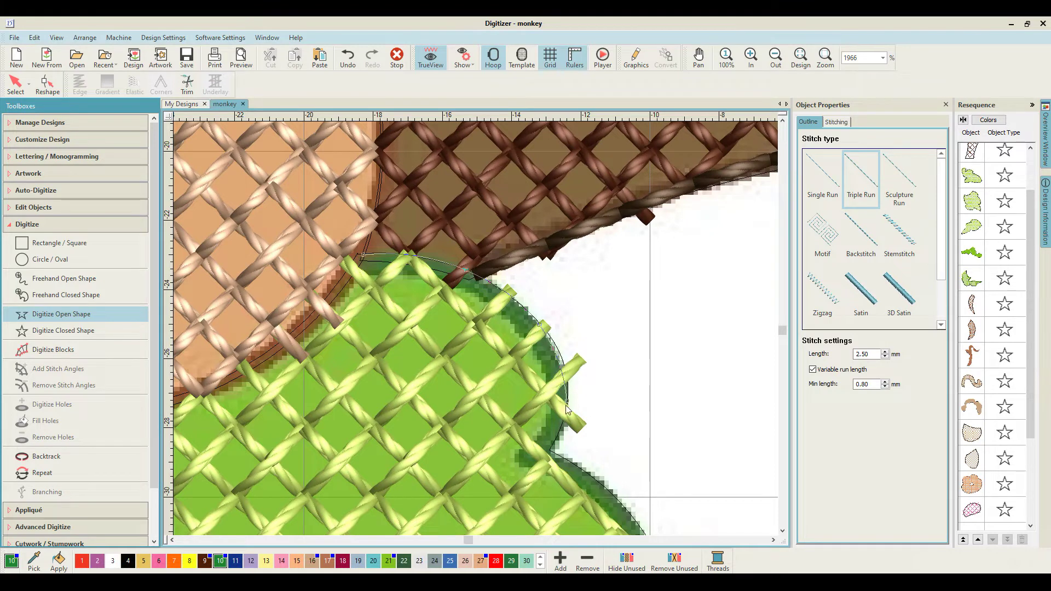
pyautogui.click(544, 452)
# Continue the lower leaf's outline around its middle outer lobe to the second notch
pyautogui.rightClick(604, 487)
pyautogui.rightClick(536, 386)
pyautogui.rightClick(497, 407)
pyautogui.rightClick(483, 469)
pyautogui.rightClick(434, 486)
pyautogui.rightClick(400, 468)
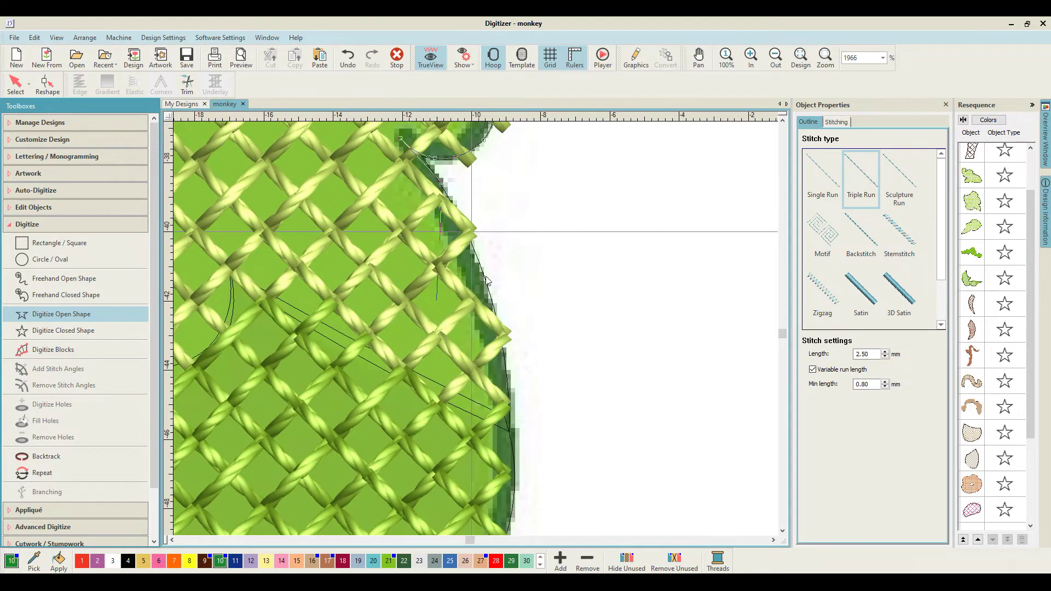
# Trace the outline around the lower leaf's large bottom lobe, replacing a misplaced underside point, and end in the following notch
pyautogui.rightClick(513, 471)
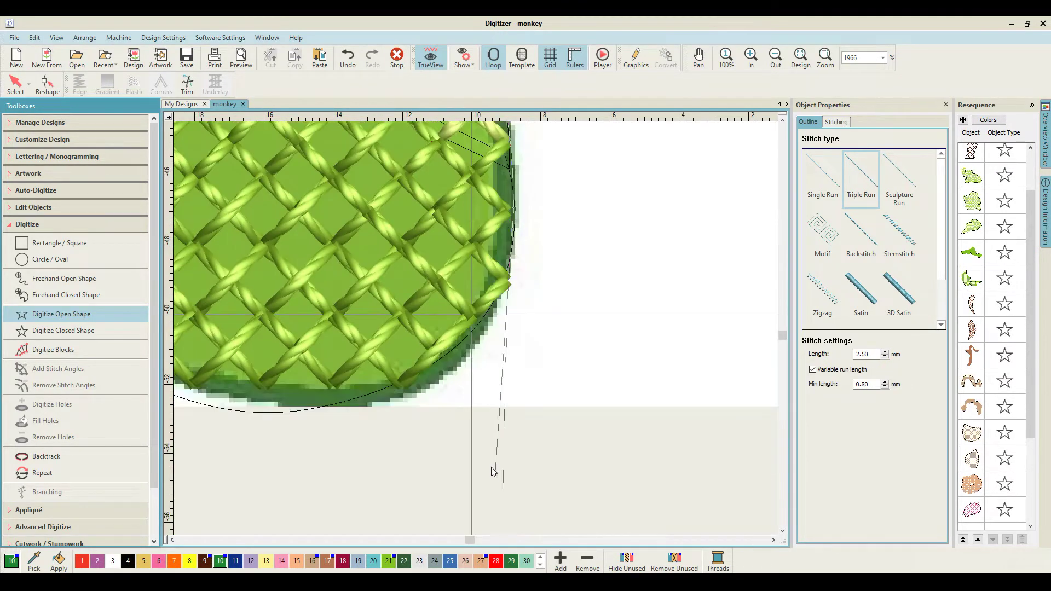
pyautogui.rightClick(482, 318)
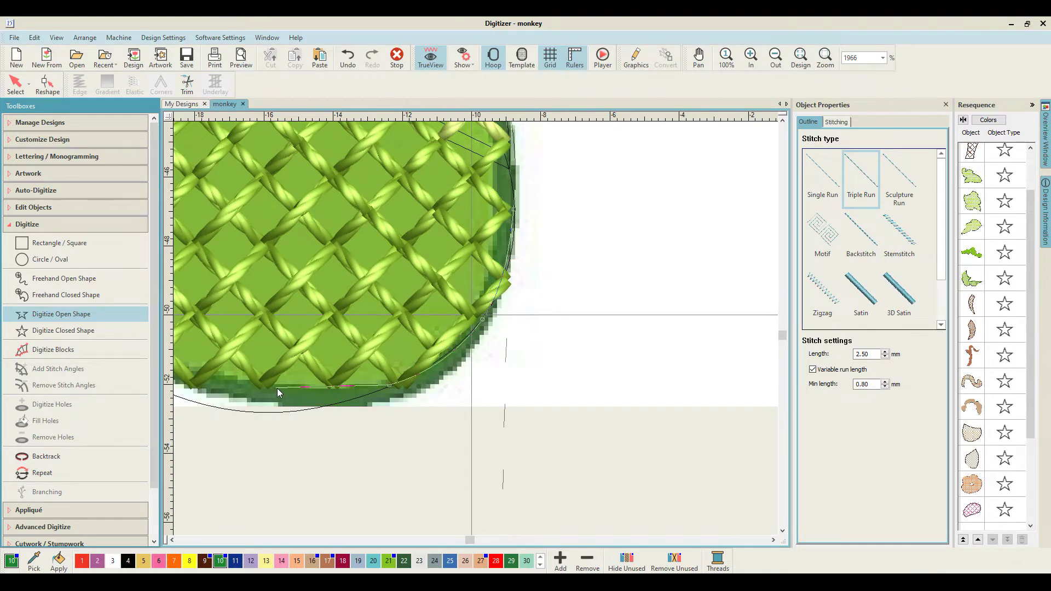
pyautogui.rightClick(390, 387)
pyautogui.rightClick(274, 346)
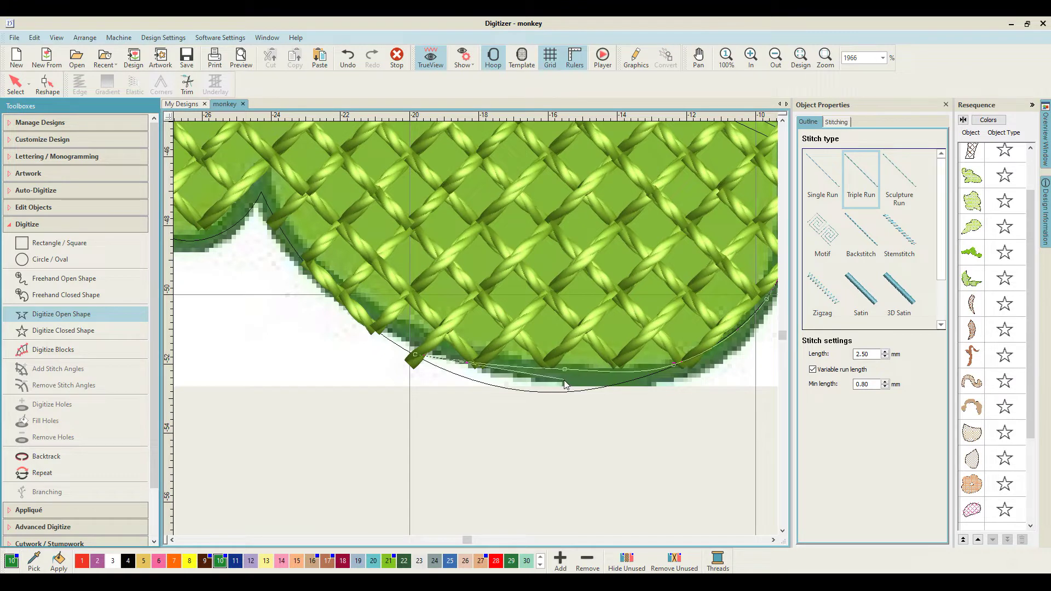
pyautogui.press('BackSpace')
pyautogui.click(454, 359)
pyautogui.click(351, 308)
pyautogui.click(278, 217)
pyautogui.click(264, 162)
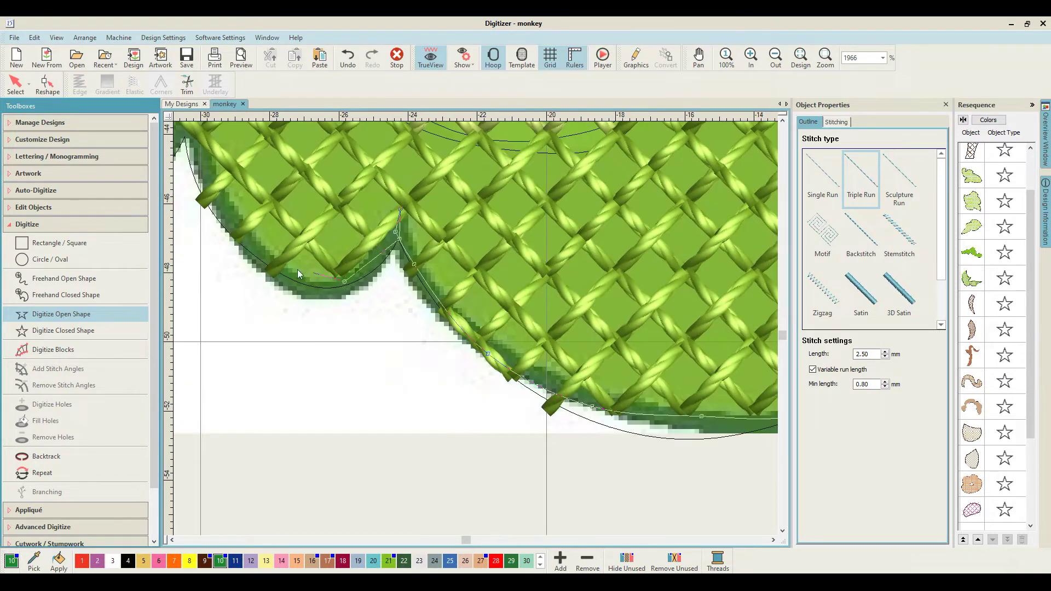
# Trace the lower leaf's two small inner lobes up to where it meets the neighbouring leaf and finish the outline
pyautogui.click(281, 275)
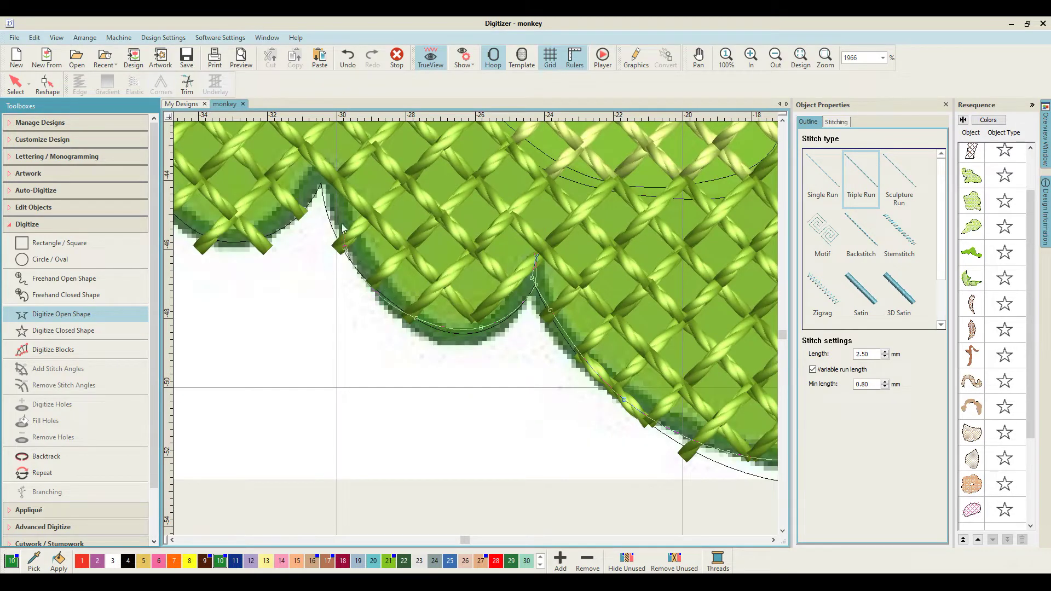
pyautogui.click(324, 166)
pyautogui.click(232, 242)
pyautogui.rightClick(287, 230)
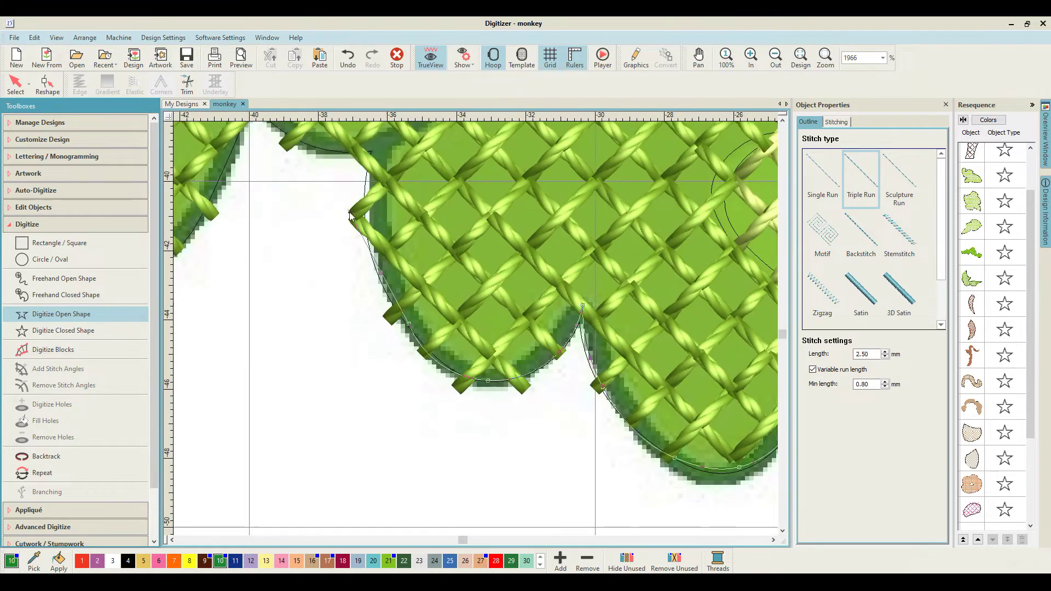
pyautogui.rightClick(366, 230)
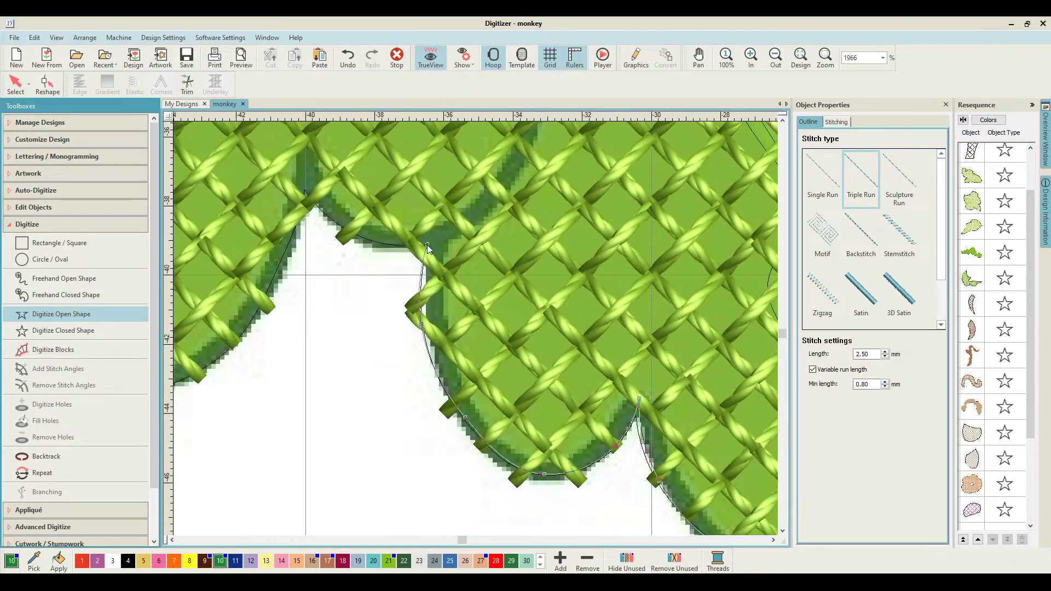
pyautogui.press('Return')
# Digitize a Single Run line from the end of the lower leaf's outline up the edge shared with the left leaf to the foot
pyautogui.hotkey('shift', 'z')
pyautogui.hotkey('shift', 'z')
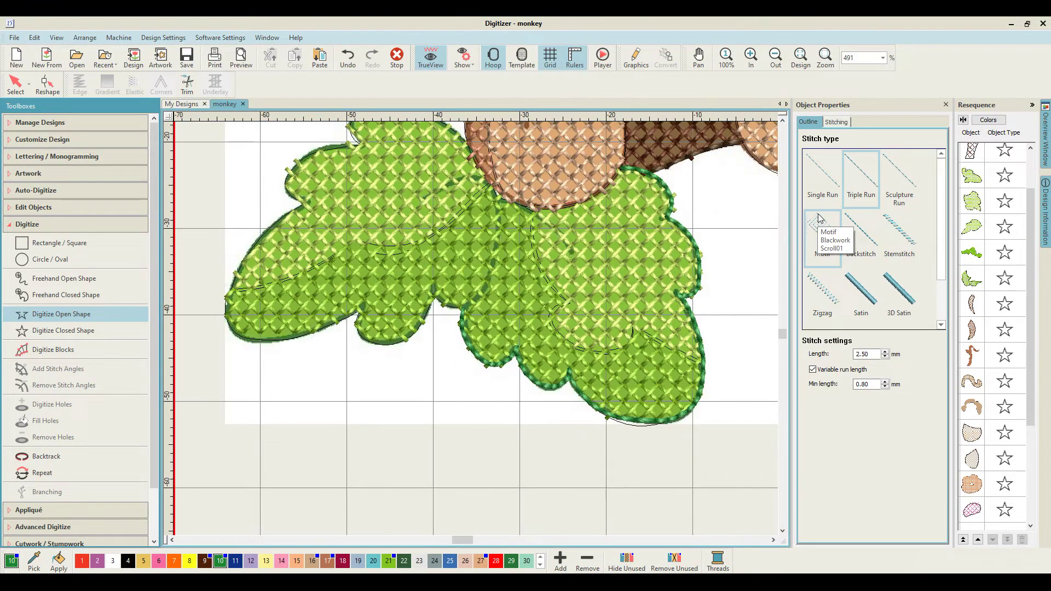
pyautogui.click(822, 174)
pyautogui.press('z')
pyautogui.press('z')
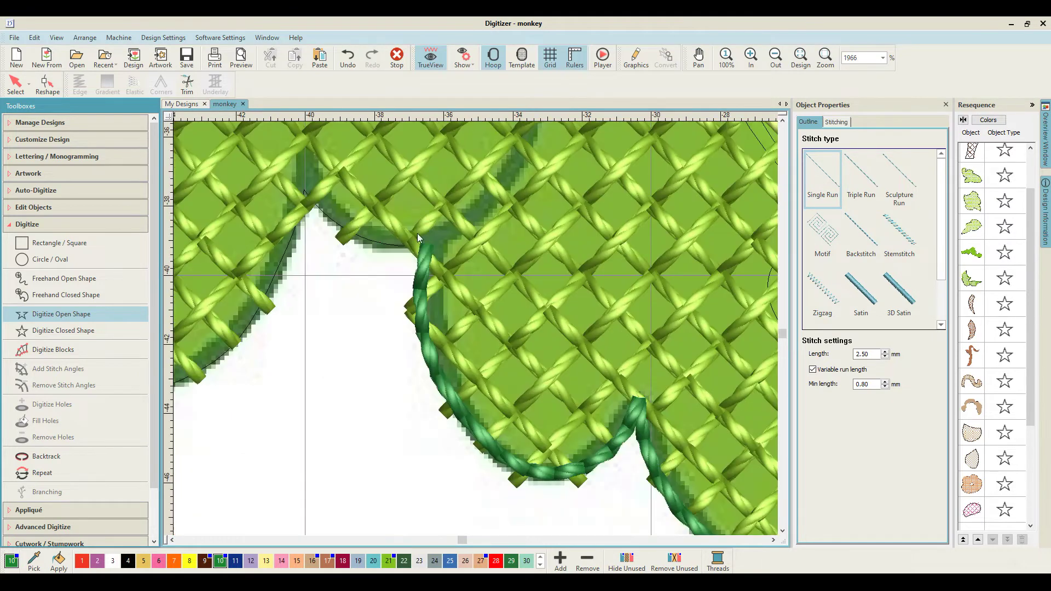
pyautogui.click(428, 245)
pyautogui.hotkey('shift', 'z')
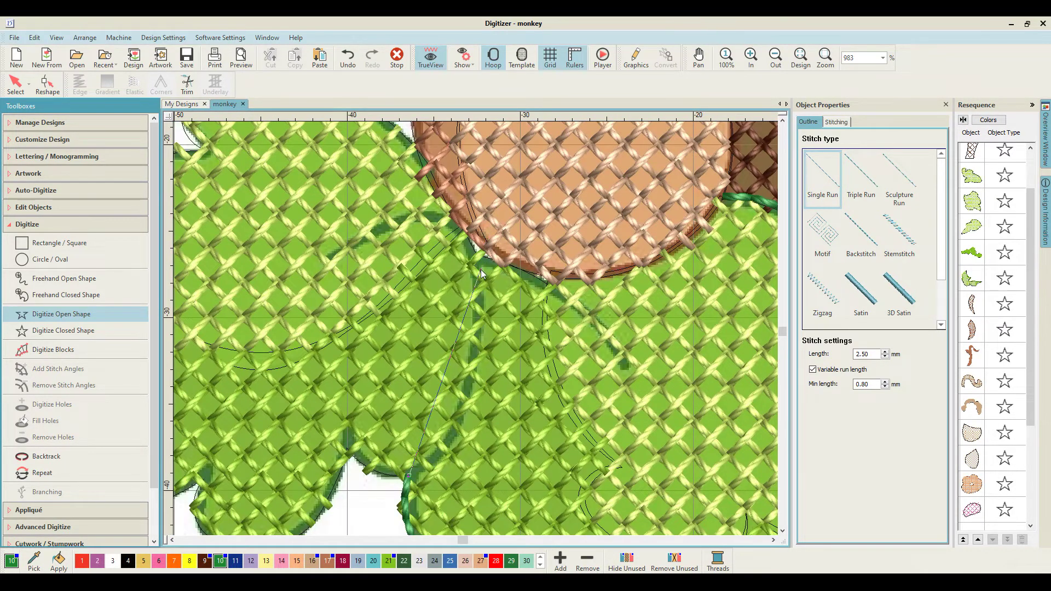
pyautogui.scroll(-2, 454, 378)
pyautogui.scroll(3, 455, 378)
pyautogui.press('z')
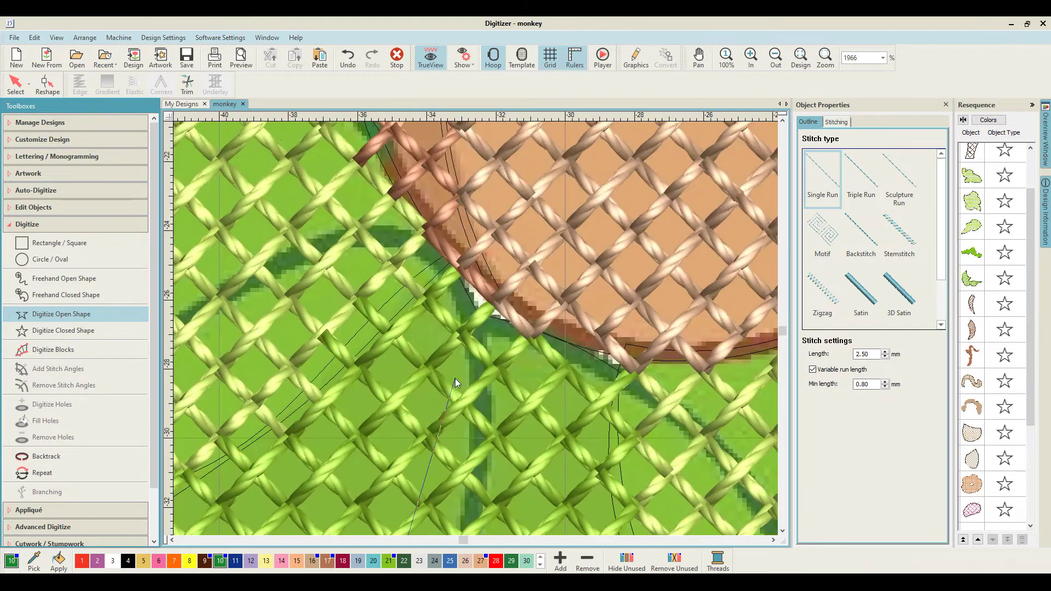
pyautogui.scroll(-3, 455, 378)
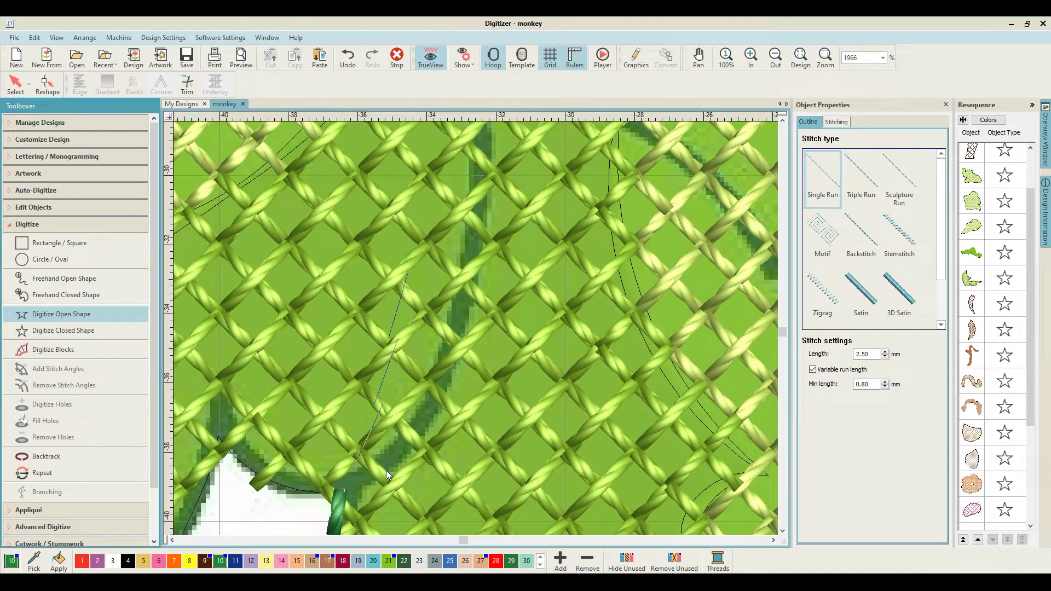
pyautogui.scroll(3, 462, 367)
pyautogui.click(482, 426)
pyautogui.click(482, 320)
pyautogui.press('Return')
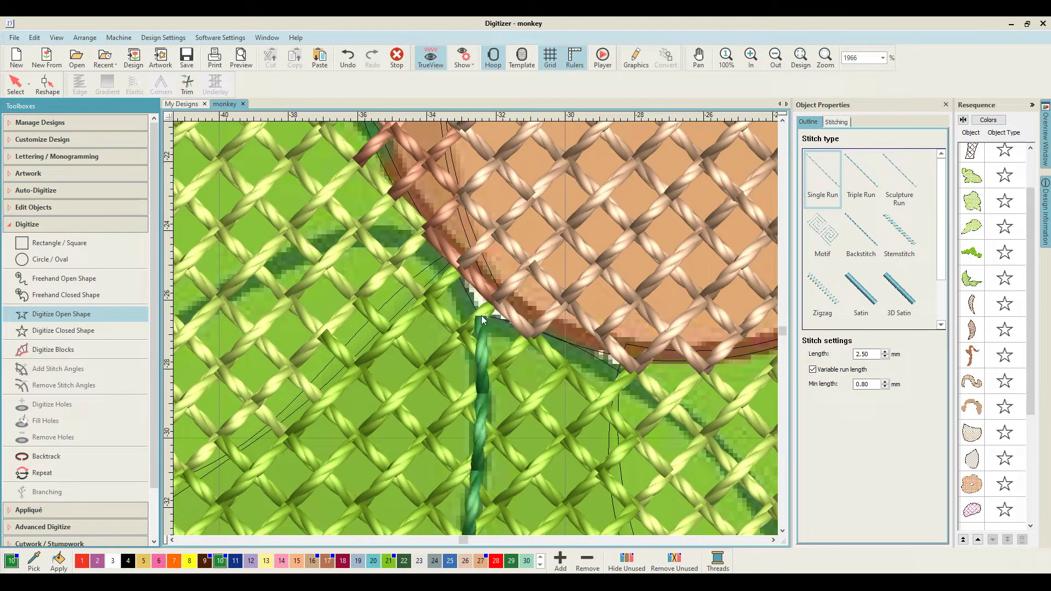
# Digitize a Single Run line from the leaf junction along the lower leaf's short curved vein to its tip
pyautogui.rightClick(584, 353)
pyautogui.rightClick(730, 456)
pyautogui.click(641, 448)
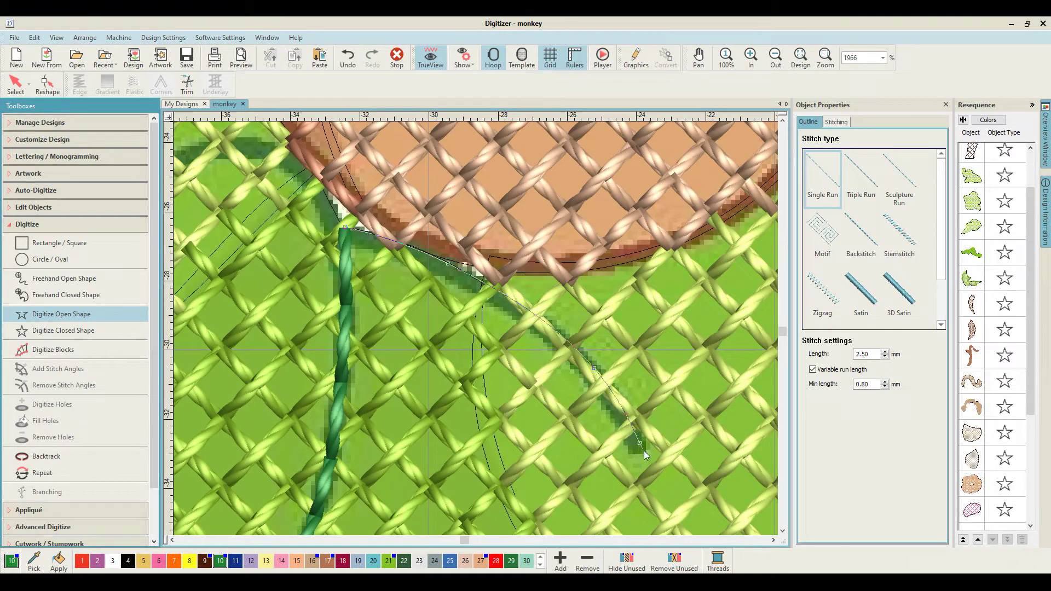
pyautogui.press('Return')
# Digitize a Triple Run back over the lower leaf's short vein, from its tip to the leaf junction
pyautogui.click(857, 187)
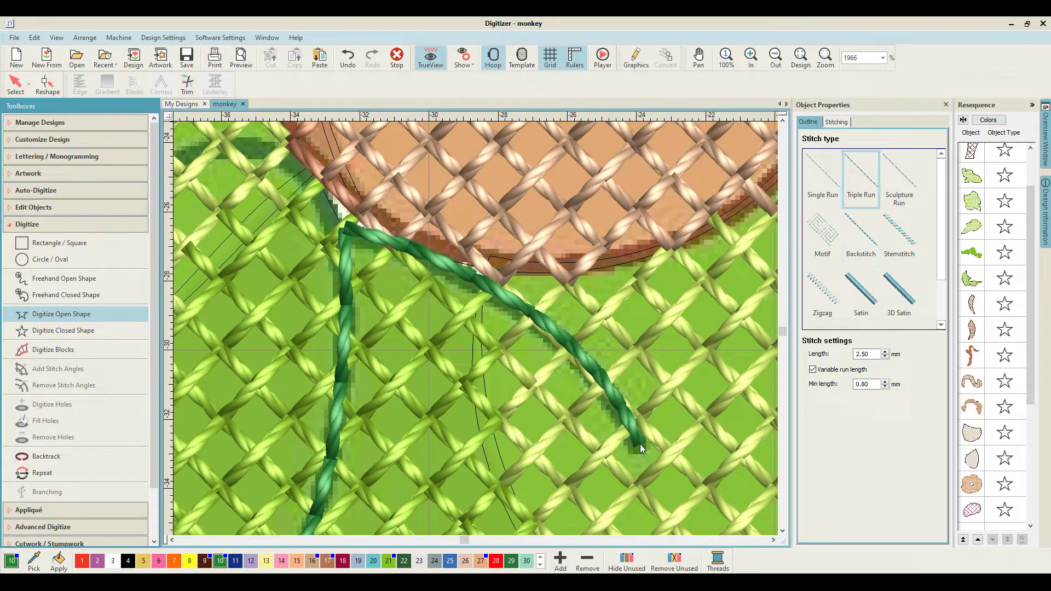
pyautogui.rightClick(563, 338)
pyautogui.rightClick(422, 252)
pyautogui.click(339, 231)
pyautogui.press('Return')
# Digitize a Single Run line from the leaf junction along the left leaf's curved vein to its tip
pyautogui.click(821, 172)
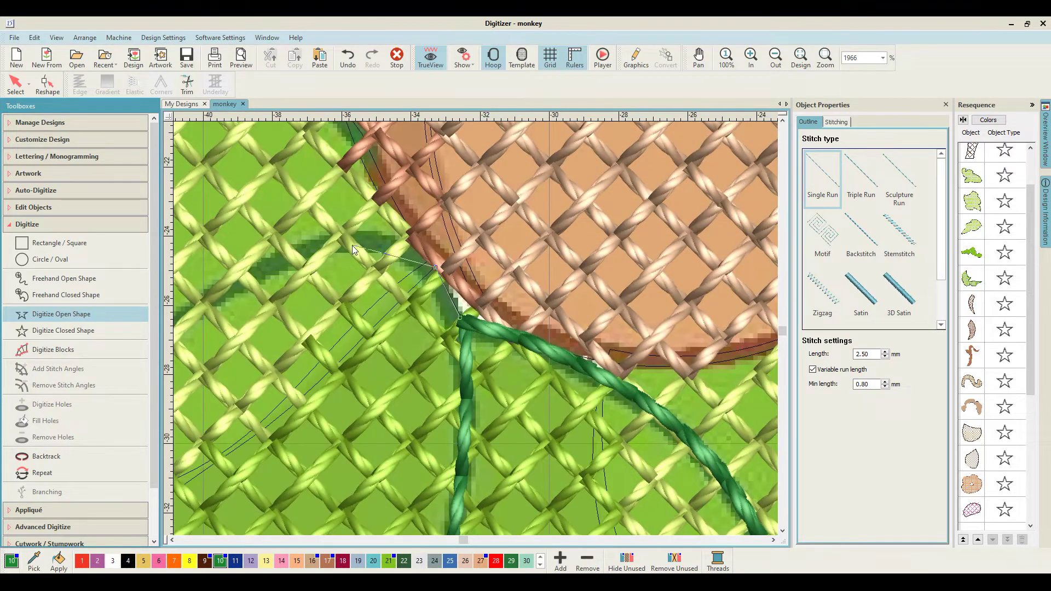
pyautogui.rightClick(353, 242)
pyautogui.rightClick(246, 277)
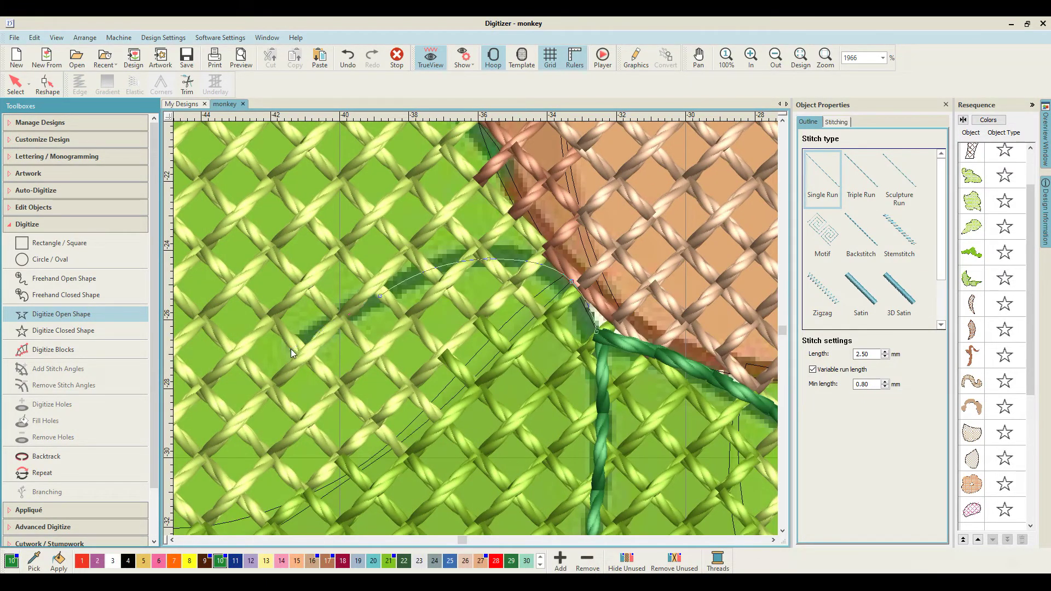
pyautogui.click(292, 352)
pyautogui.press('Return')
# Start a Triple Run back along the left leaf's vein, down the shared edge and around the small inner lobe to the first notch
pyautogui.click(861, 178)
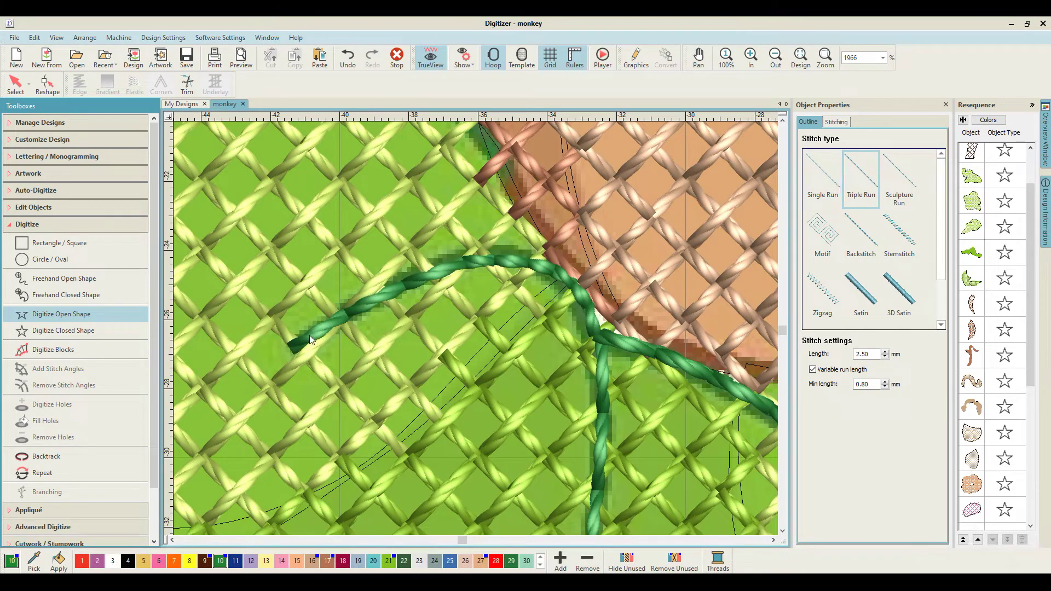
pyautogui.rightClick(424, 277)
pyautogui.rightClick(522, 262)
pyautogui.scroll(-4, 604, 459)
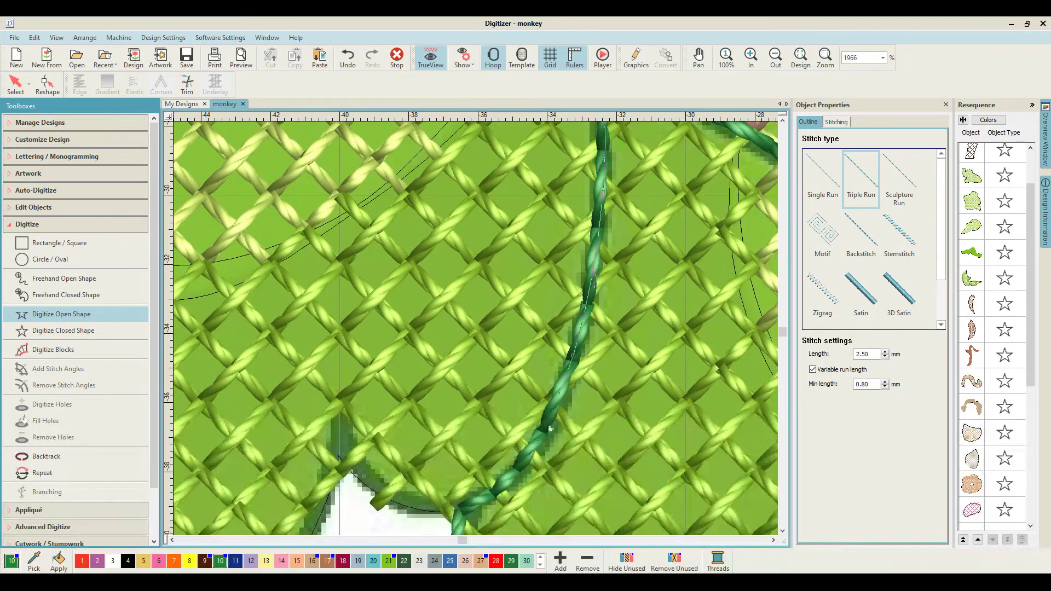
pyautogui.click(374, 495)
pyautogui.click(340, 457)
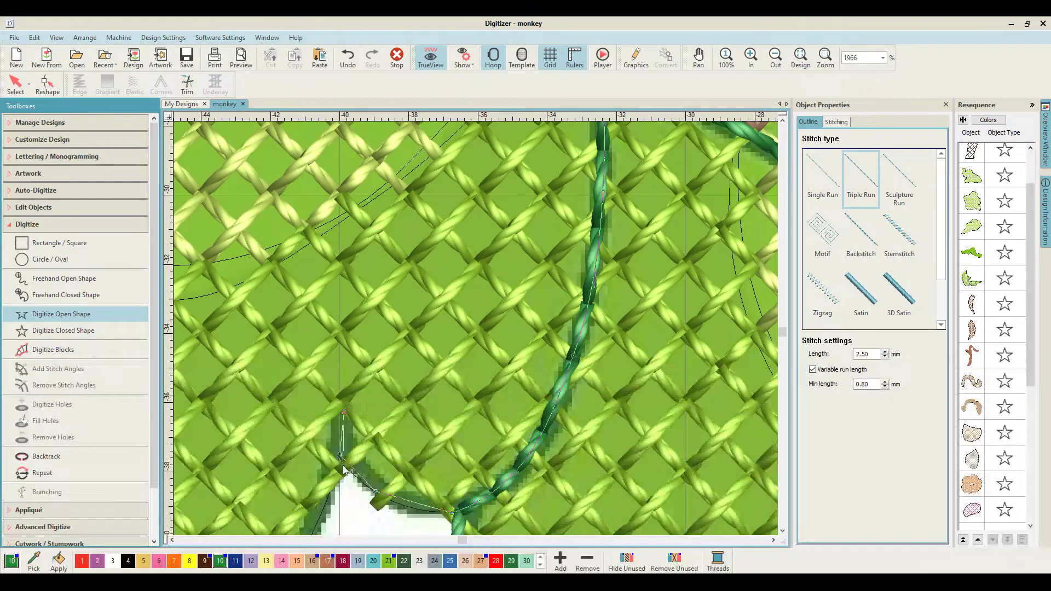
# Continue the left leaf's outline around its rounded bottom lobe into the second notch
pyautogui.rightClick(432, 412)
pyautogui.rightClick(380, 449)
pyautogui.click(304, 462)
pyautogui.click(213, 445)
pyautogui.press('c')
pyautogui.click(322, 324)
# Trace the left leaf's outline around its long outer lobe, along the underside, around the tip and up to the next notch
pyautogui.rightClick(311, 294)
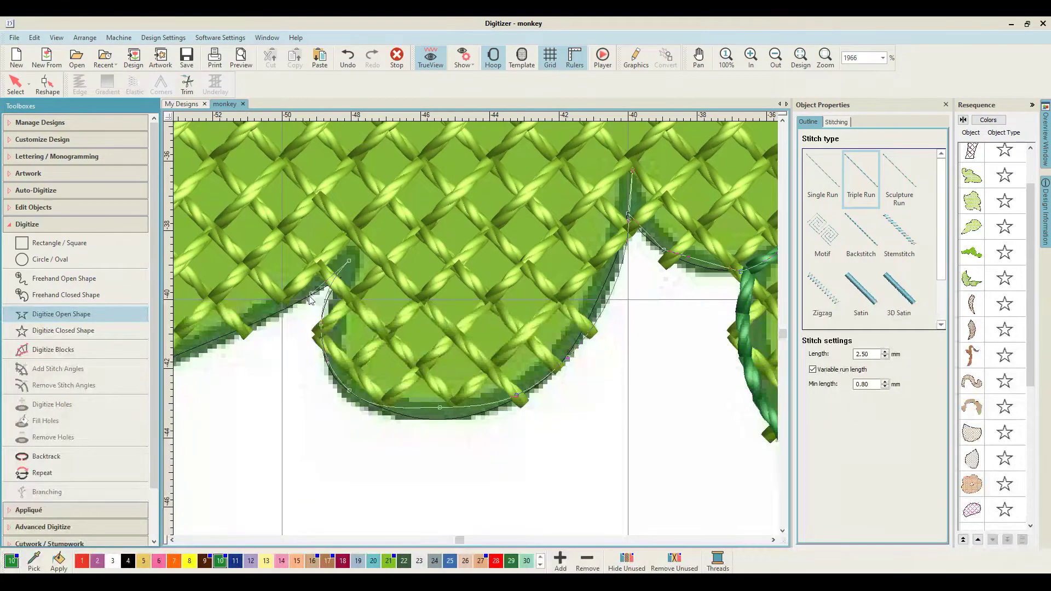
pyautogui.rightClick(320, 342)
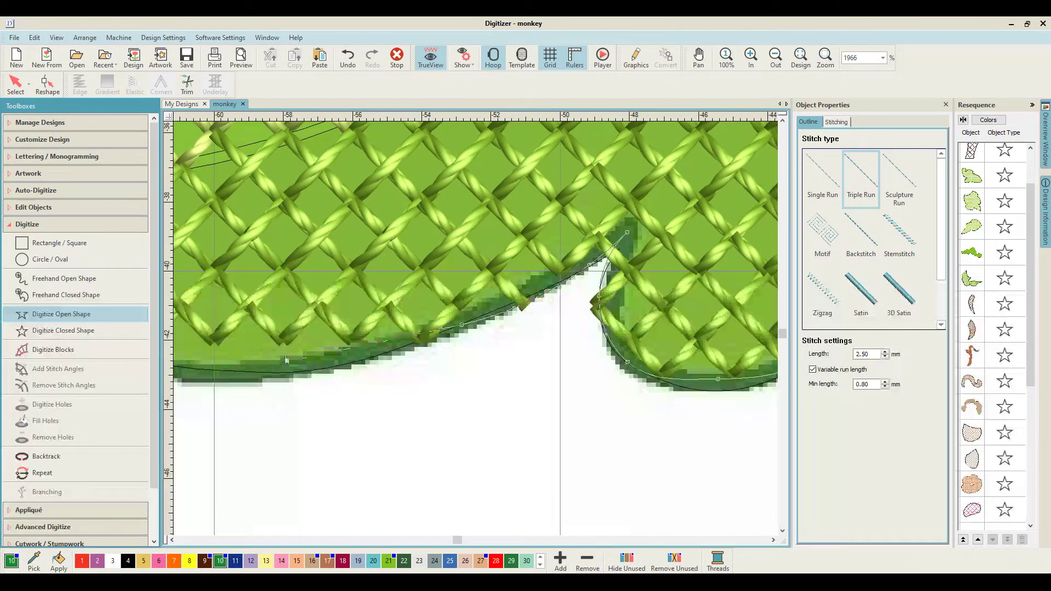
pyautogui.click(285, 352)
pyautogui.press('c')
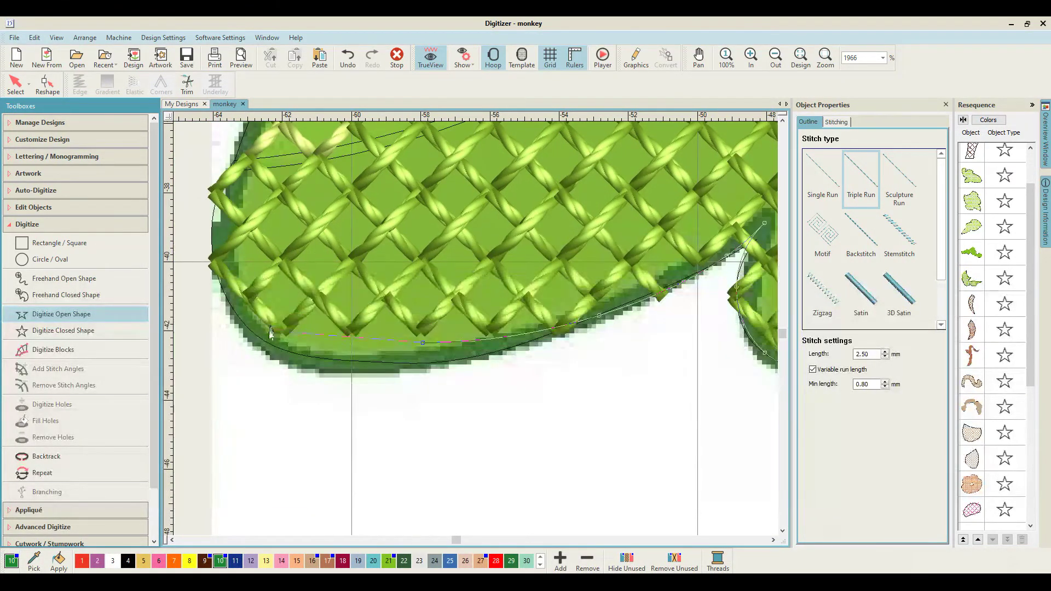
pyautogui.rightClick(219, 272)
pyautogui.rightClick(355, 244)
pyautogui.rightClick(446, 180)
pyautogui.rightClick(602, 280)
pyautogui.click(679, 224)
# Trace the outline around the left leaf's middle upper lobe to the notch before the top lobe
pyautogui.rightClick(629, 199)
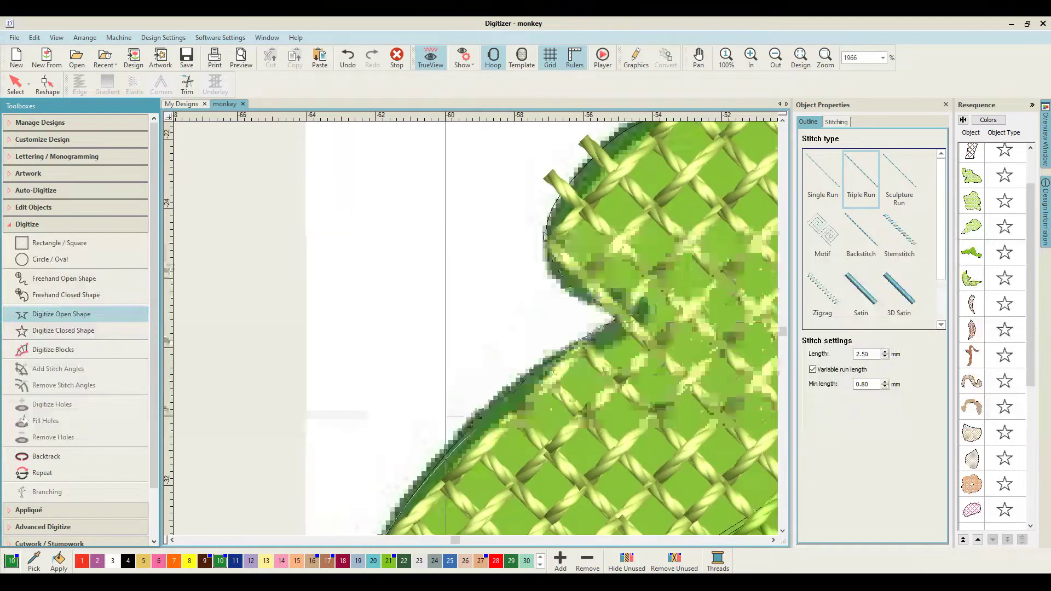
pyautogui.rightClick(599, 158)
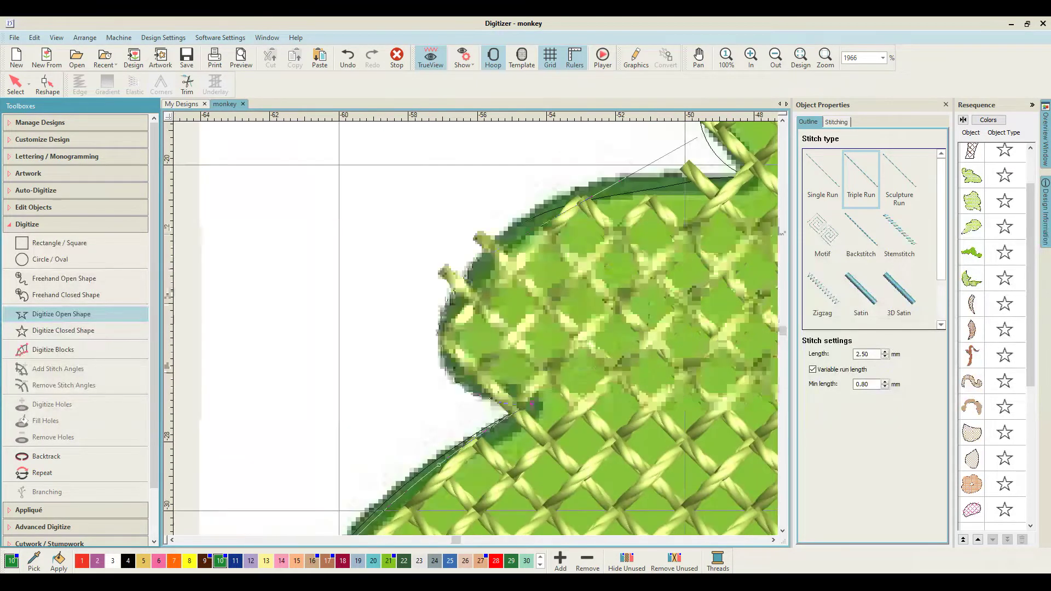
pyautogui.click(449, 286)
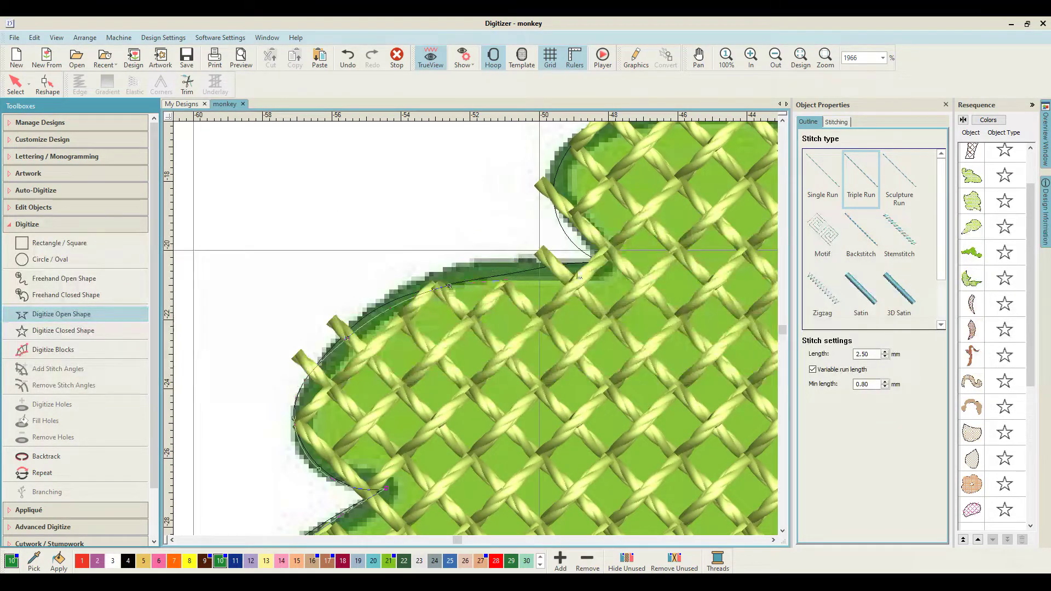
pyautogui.click(597, 263)
# Trace the left leaf's top lobe down to the monkey's foot and finish the outline
pyautogui.click(552, 176)
pyautogui.click(661, 206)
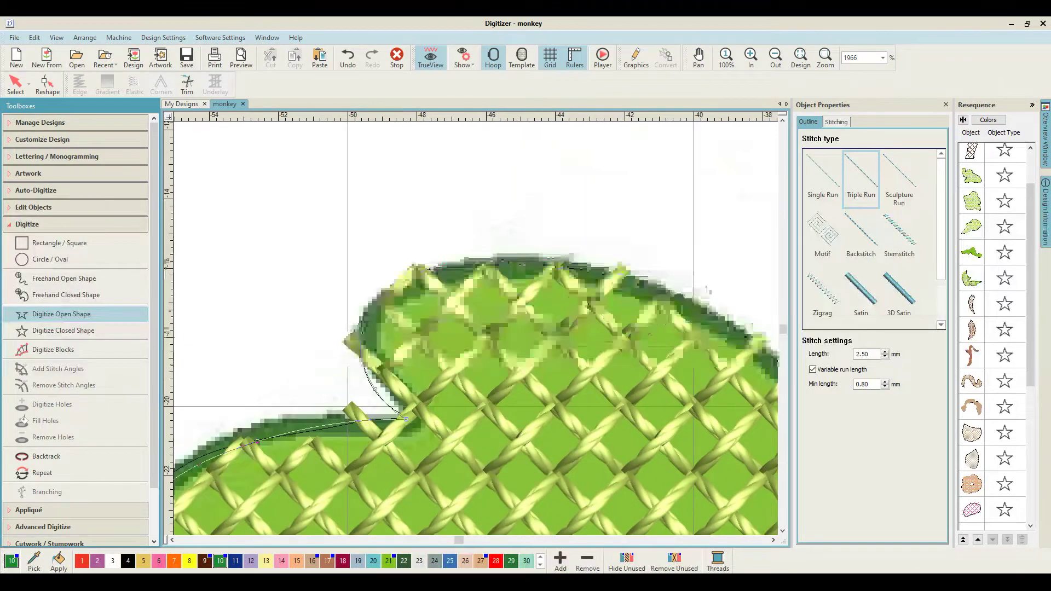
pyautogui.click(695, 313)
pyautogui.click(691, 406)
pyautogui.scroll(-5, 704, 424)
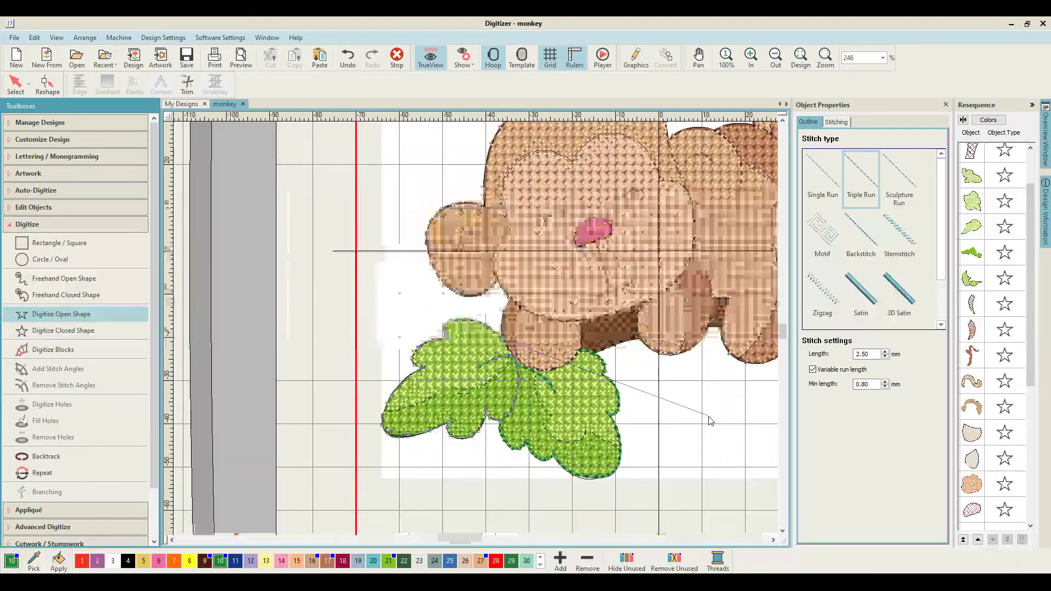
pyautogui.scroll(-1, 709, 421)
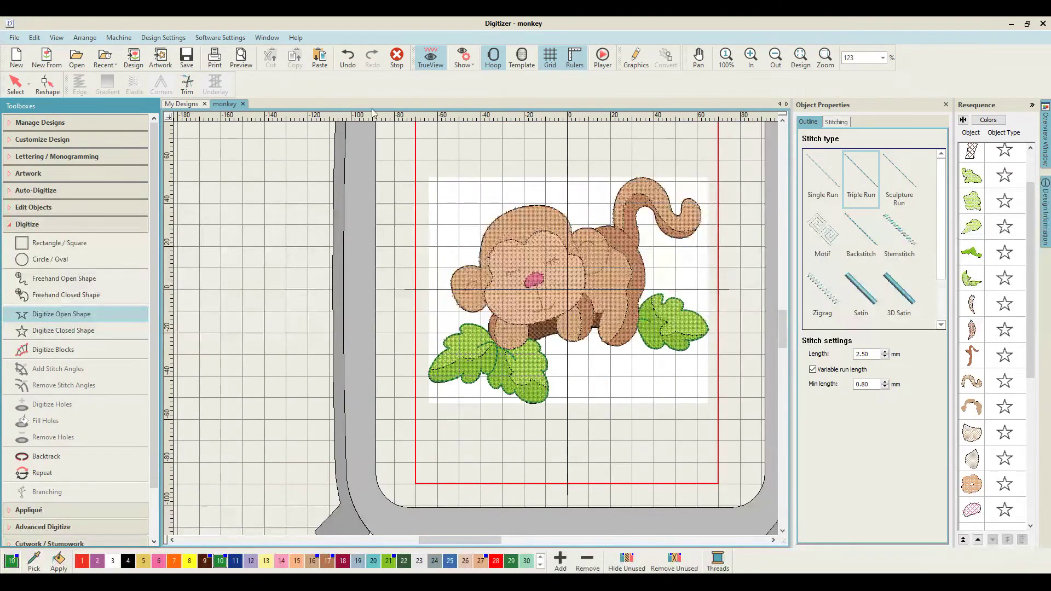
# Check the stitched design with the artwork hidden and shown again, and examine the monkey's head up close
pyautogui.press('d')
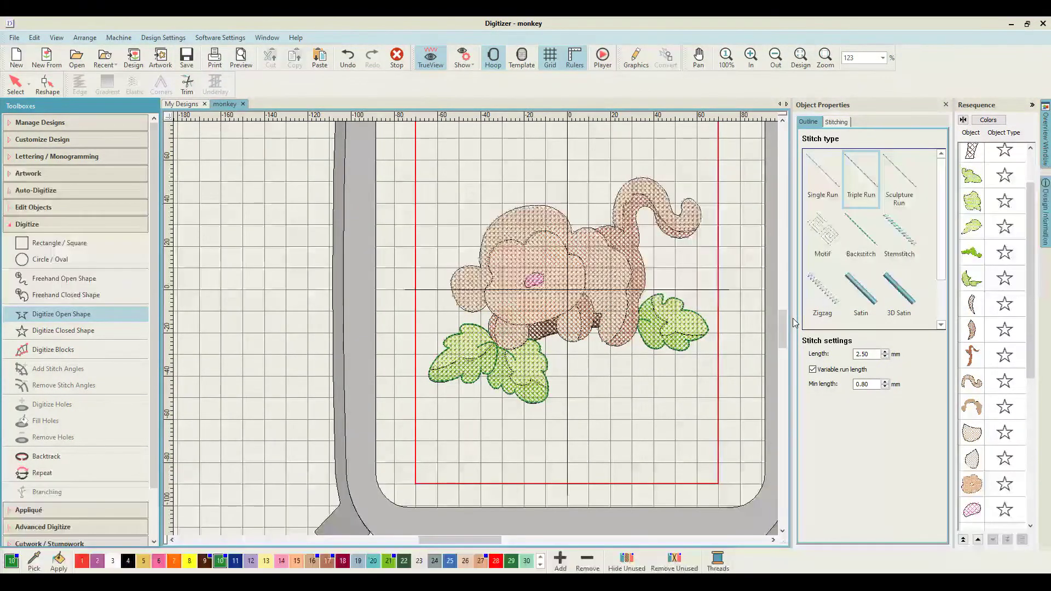
pyautogui.press('d')
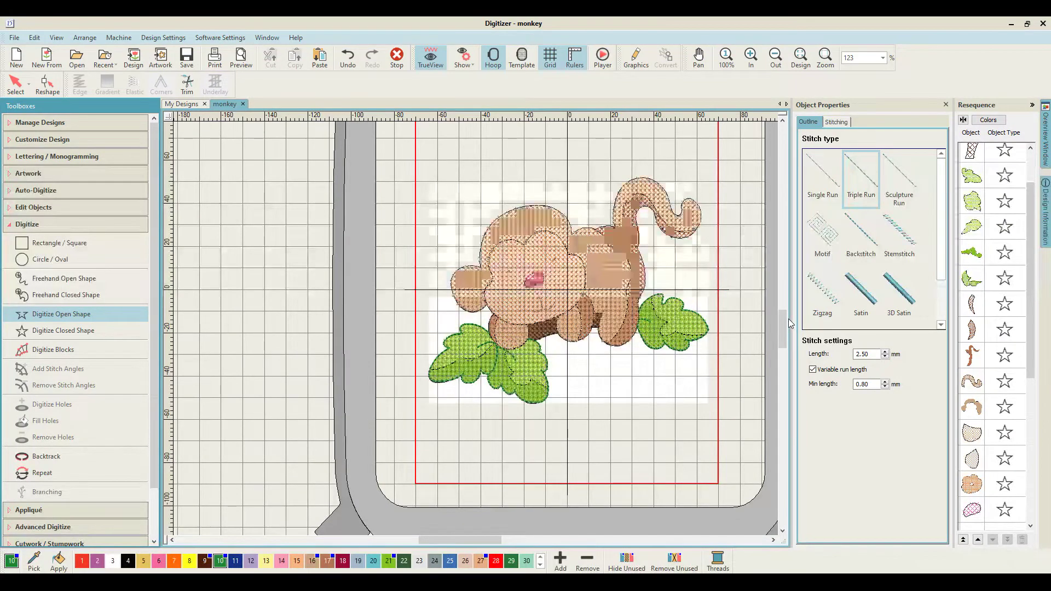
pyautogui.press('z')
pyautogui.press('z')
pyautogui.scroll(6, 705, 409)
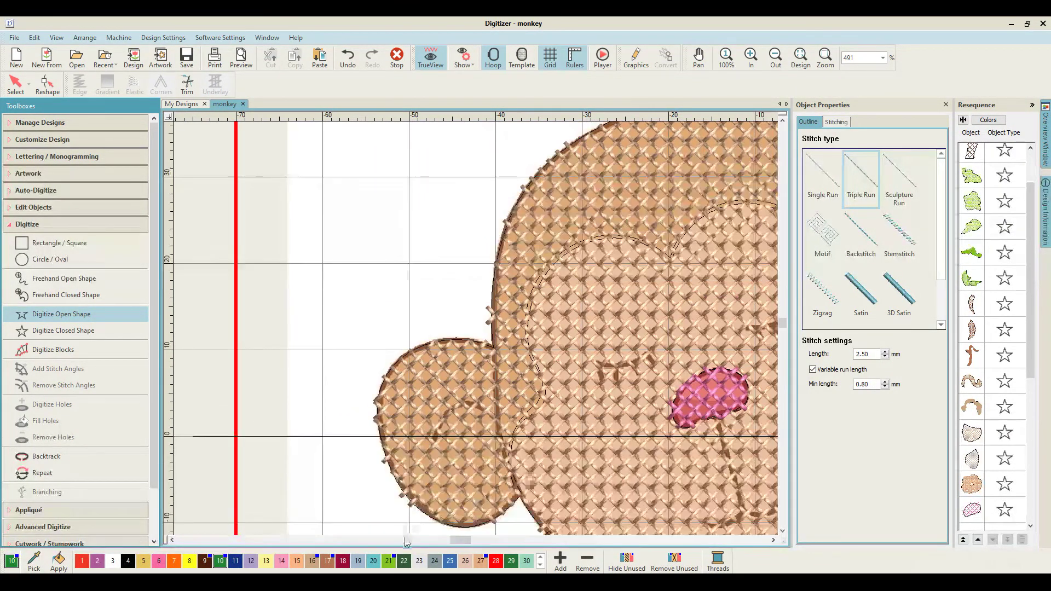
# Choose dark brown thread color 62 for the monkey's outlines
pyautogui.click(541, 565)
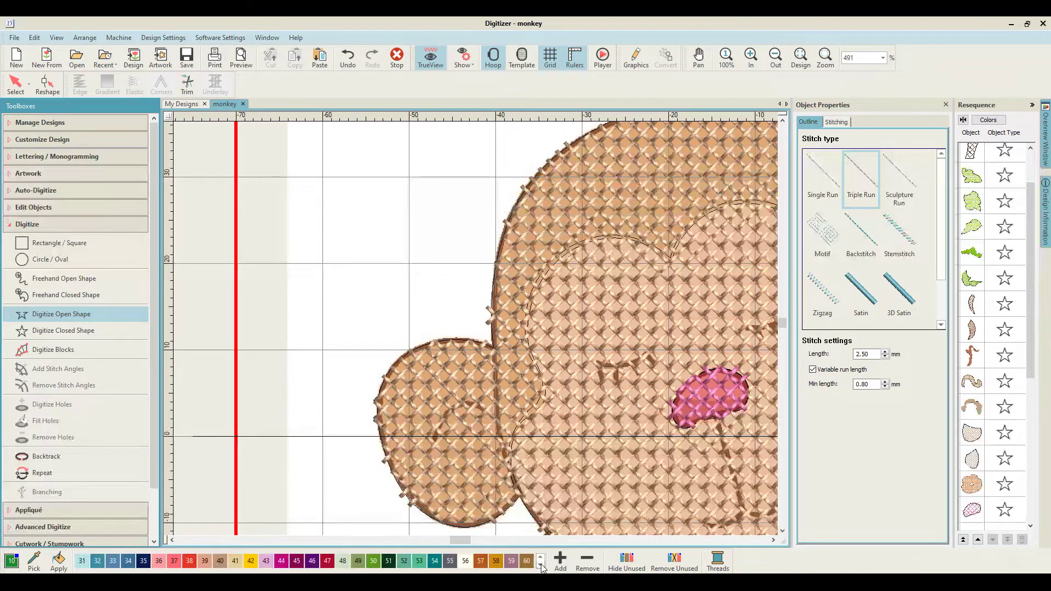
pyautogui.click(541, 565)
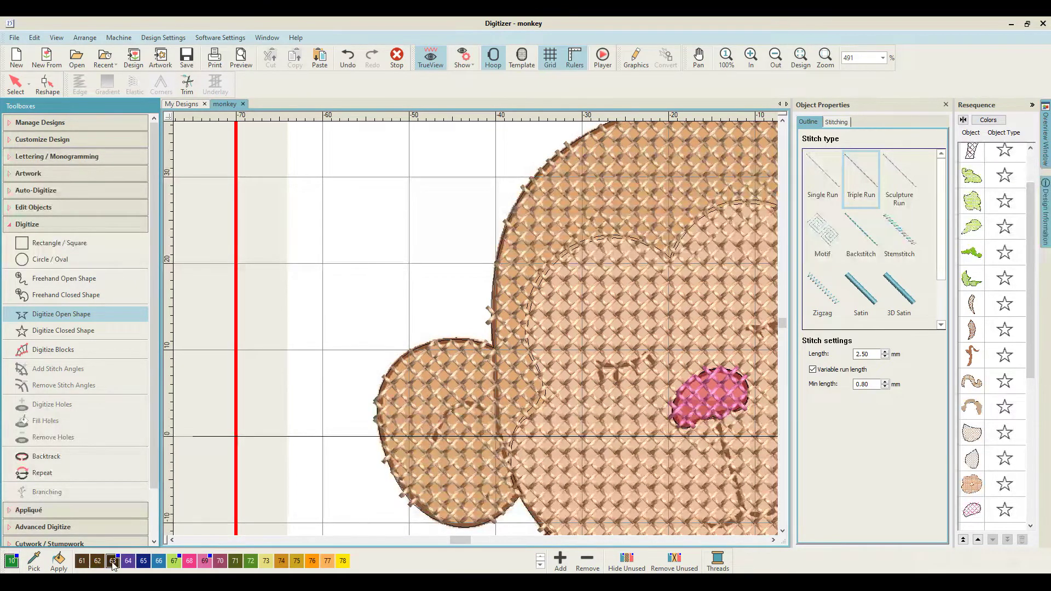
pyautogui.scroll(-2, 629, 323)
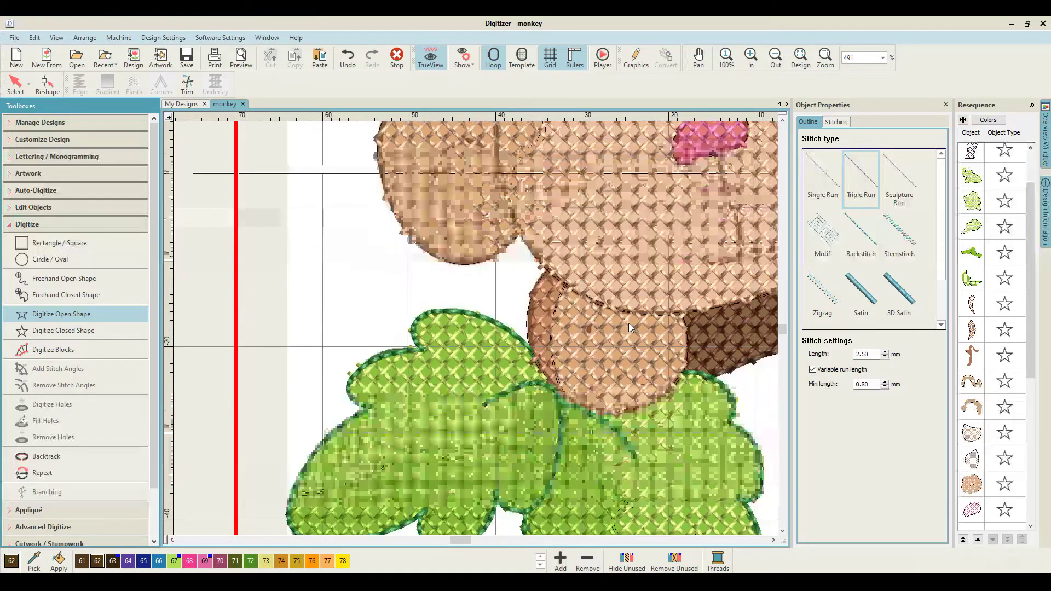
# Digitize a run line along the top edge of the monkey's darker rump, from the lighter back section to the tail's base
pyautogui.hotkey('shift', 'z')
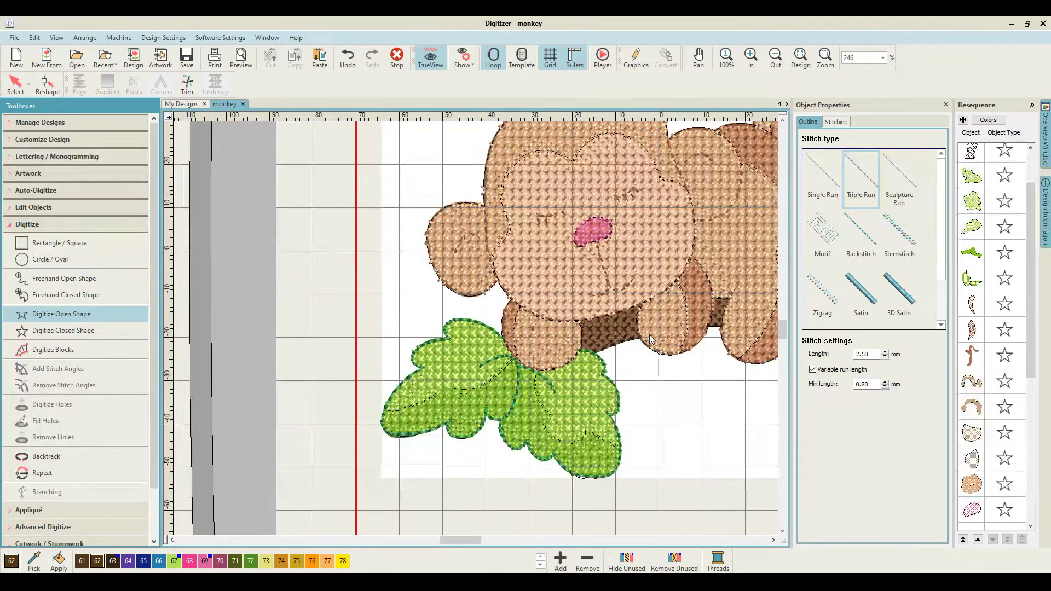
pyautogui.click(773, 540)
pyautogui.click(773, 540)
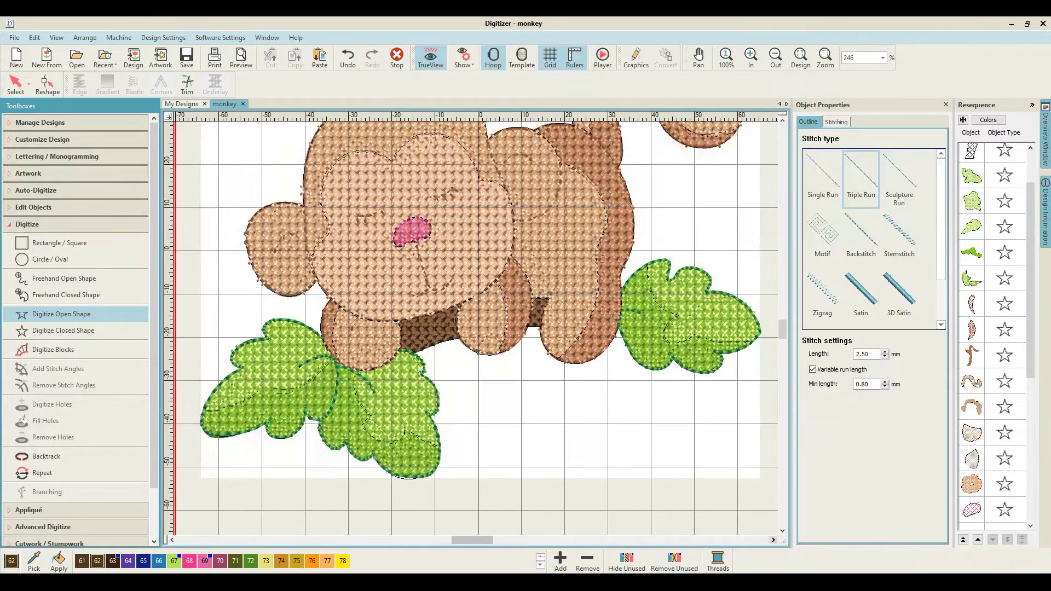
pyautogui.scroll(3, 473, 408)
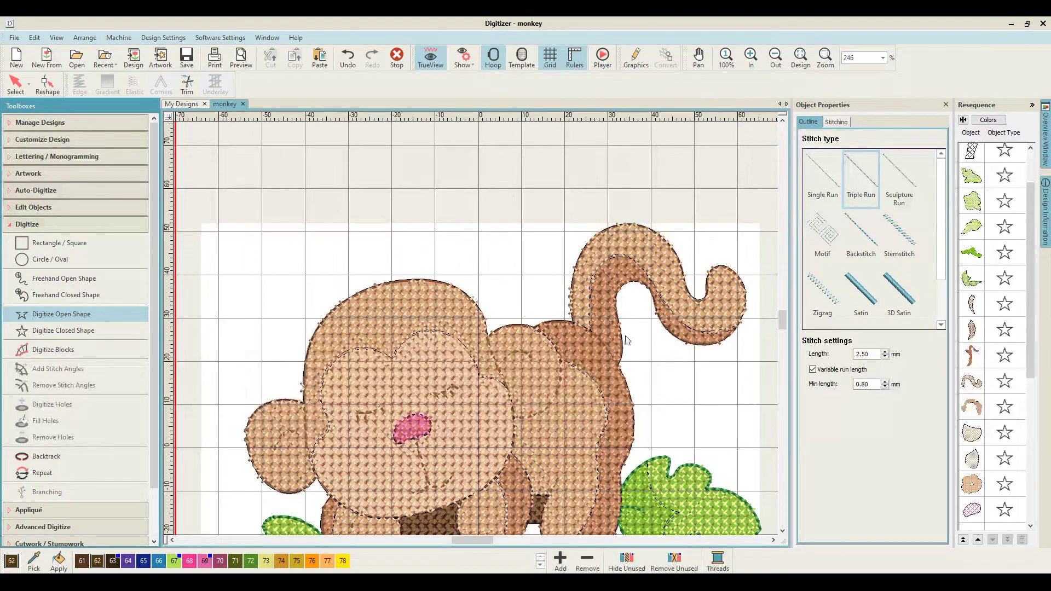
pyautogui.press('z')
pyautogui.press('z')
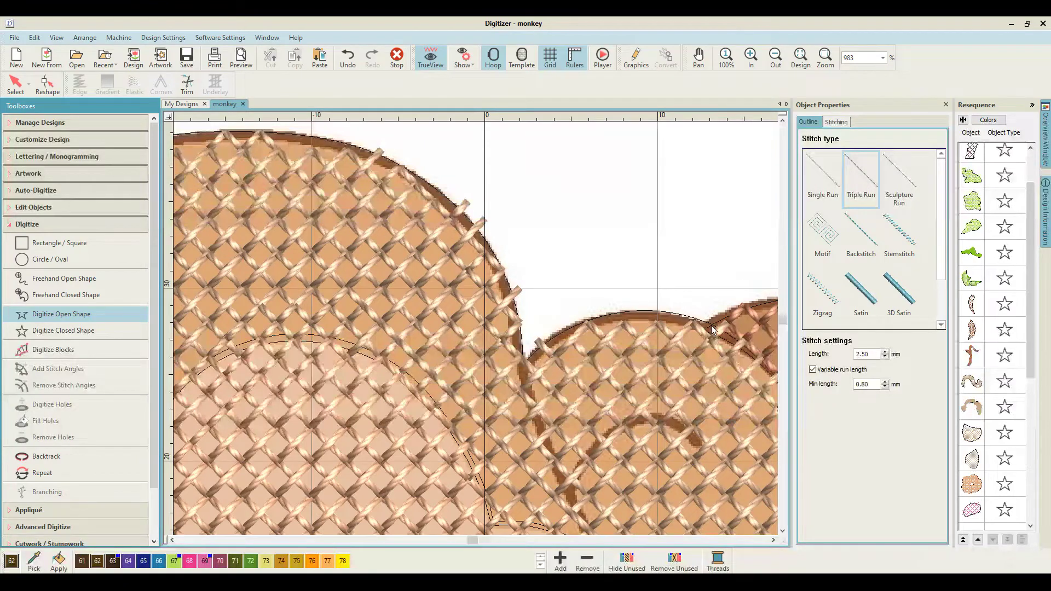
pyautogui.click(711, 326)
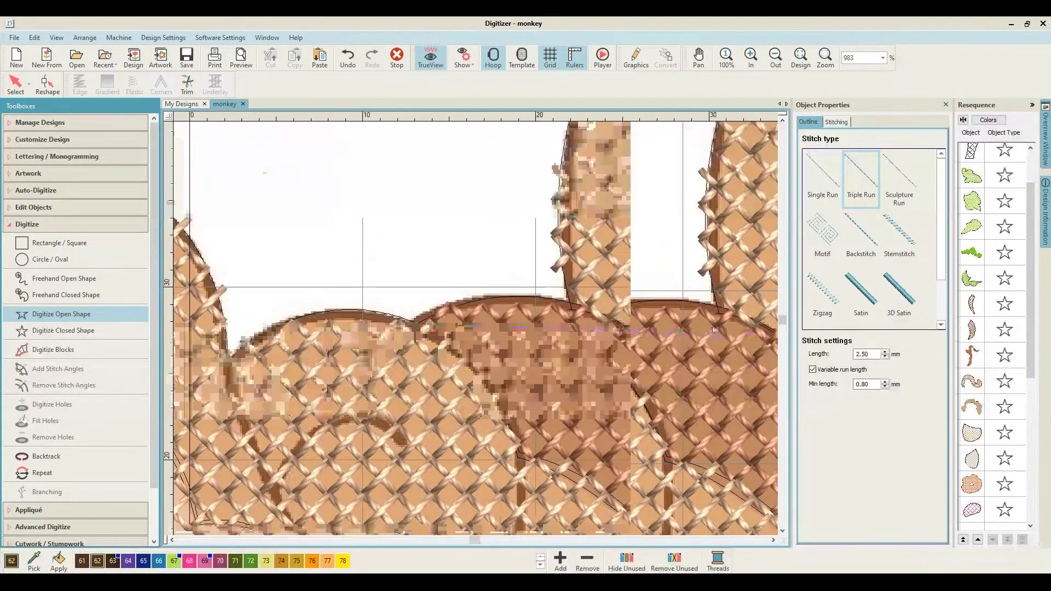
pyautogui.press('z')
pyautogui.rightClick(491, 275)
pyautogui.rightClick(670, 289)
pyautogui.press('Return')
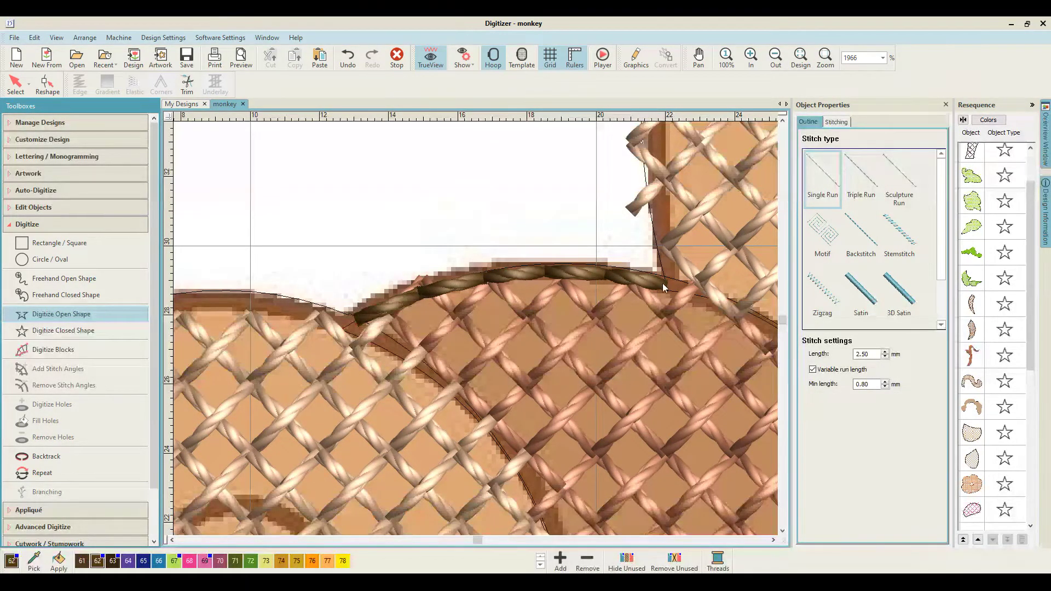
# Continue the dark brown run line from the tail's base along the curved body crease to the rump's outer edge and finish it
pyautogui.click(662, 283)
pyautogui.click(648, 347)
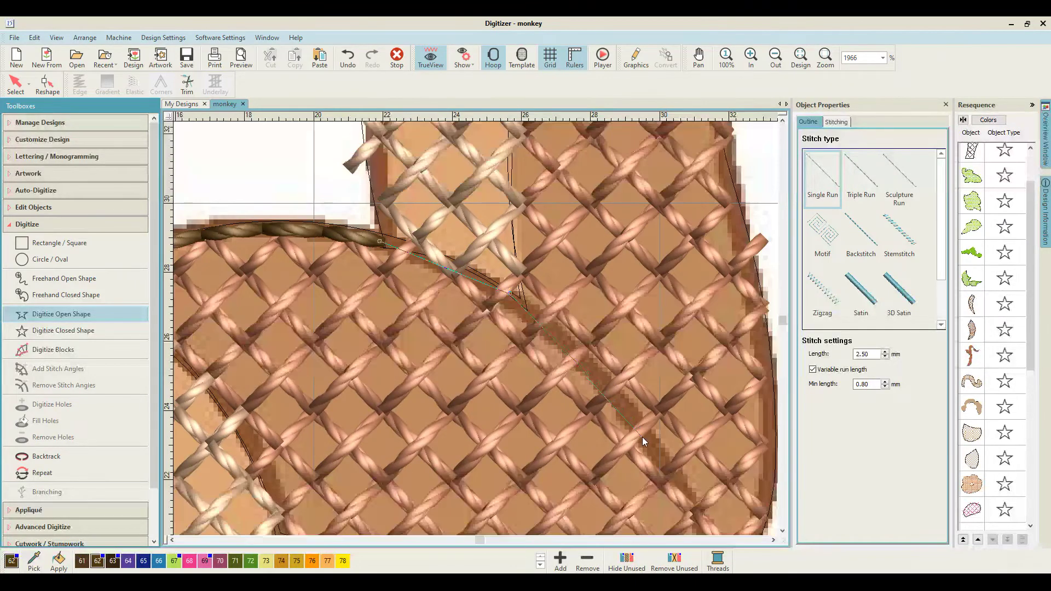
pyautogui.click(629, 435)
pyautogui.click(614, 491)
pyautogui.press('Return')
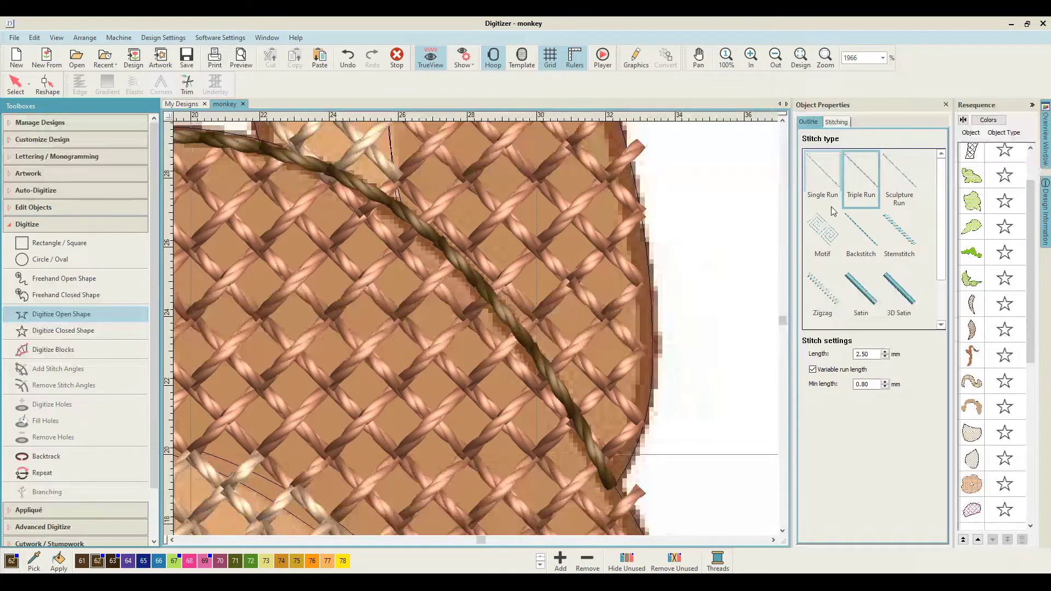
# Digitize a Triple Run outline from the crease's outer end up the tail's inner edge and over its inner arch
pyautogui.click(640, 436)
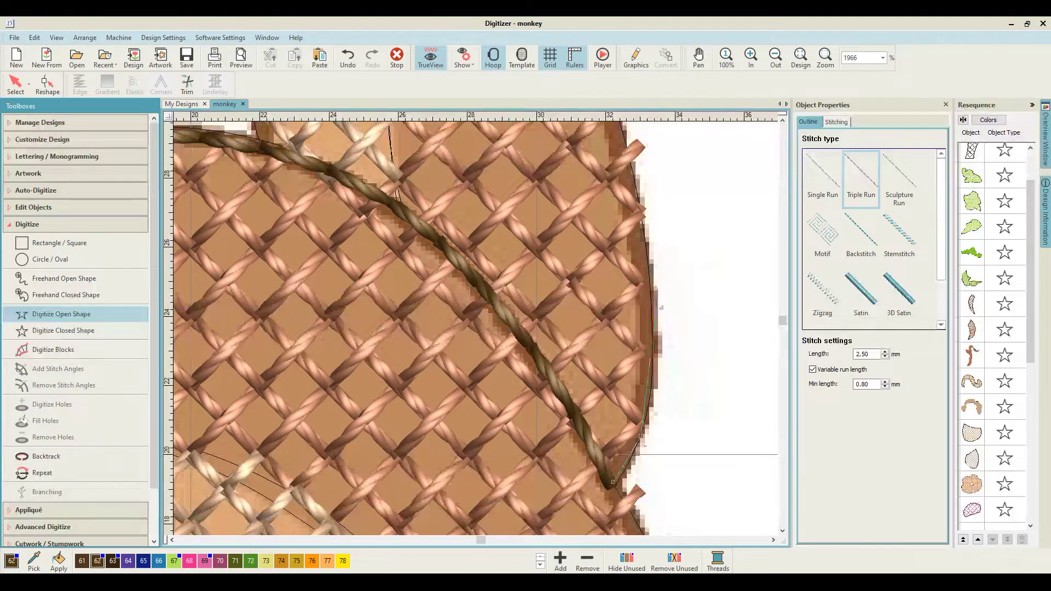
pyautogui.click(643, 348)
pyautogui.rightClick(636, 190)
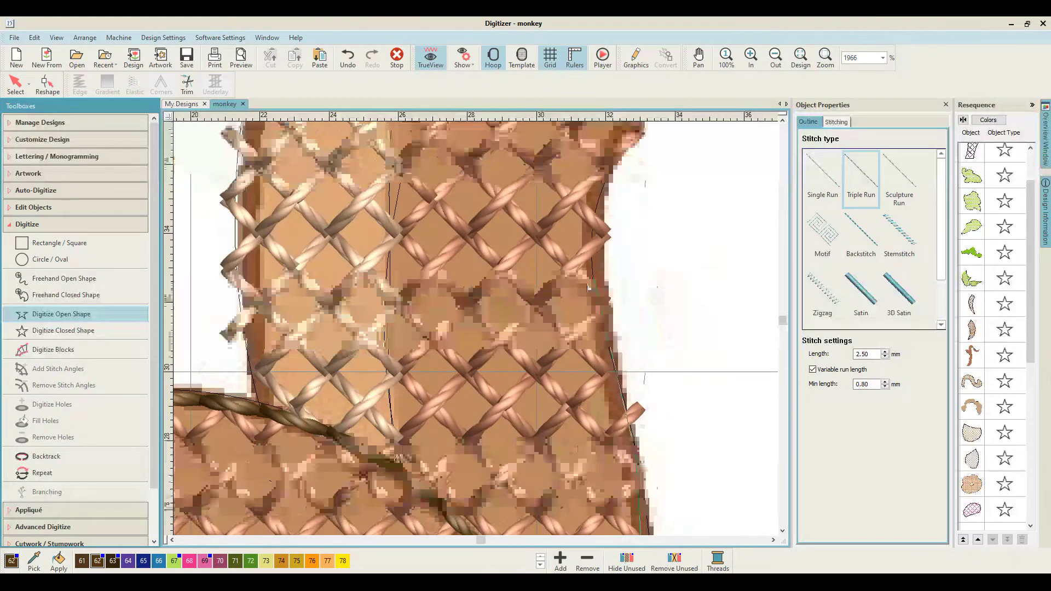
pyautogui.rightClick(598, 307)
pyautogui.rightClick(529, 290)
pyautogui.rightClick(627, 175)
pyautogui.rightClick(721, 172)
pyautogui.rightClick(670, 311)
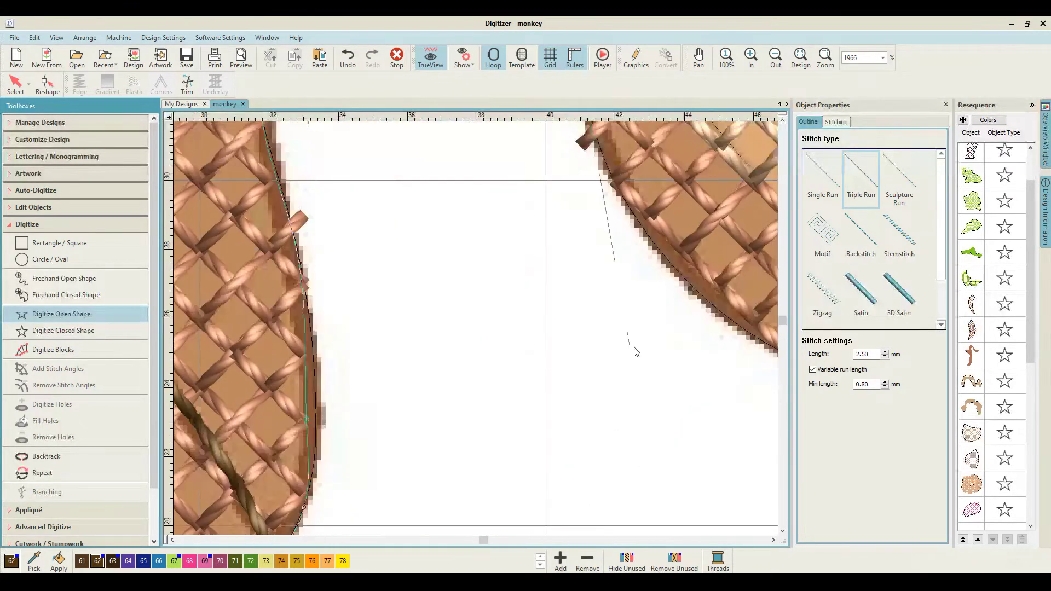
# Continue the Triple Run outline down the arch's far side and around the lower curl of the tail
pyautogui.rightClick(643, 230)
pyautogui.rightClick(675, 346)
pyautogui.rightClick(691, 354)
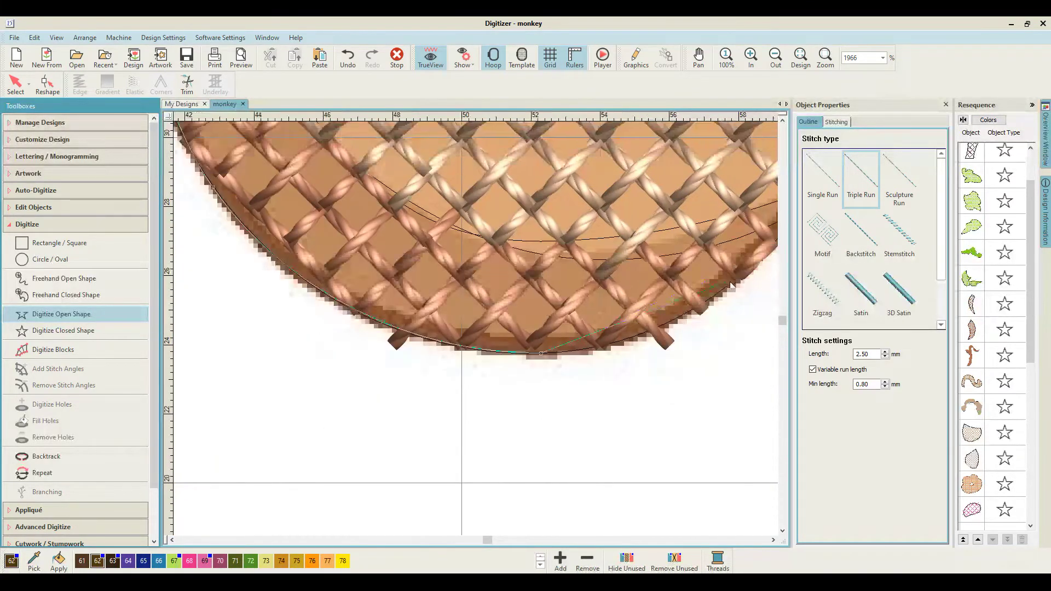
pyautogui.rightClick(733, 286)
pyautogui.rightClick(566, 220)
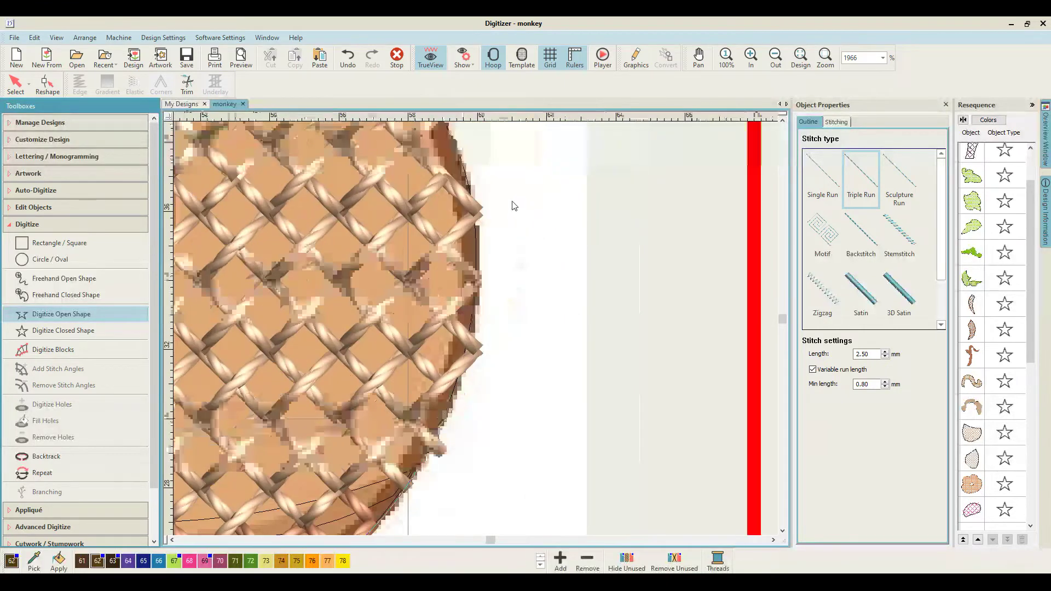
pyautogui.rightClick(473, 255)
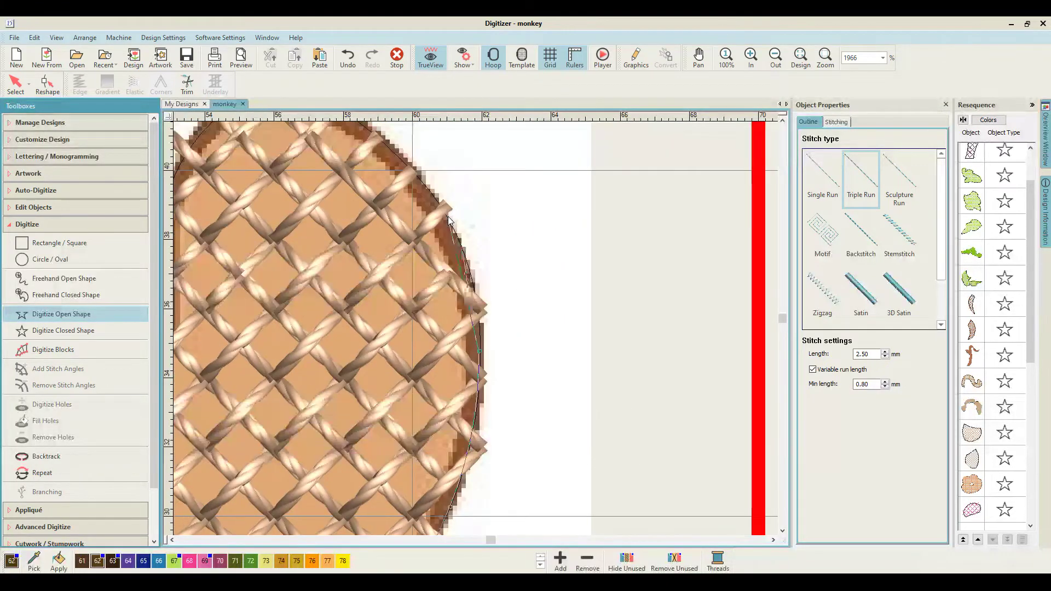
# Trace the outline around the rounded tail tip and down its inner side to the U-shaped notch
pyautogui.rightClick(447, 219)
pyautogui.rightClick(392, 212)
pyautogui.rightClick(309, 191)
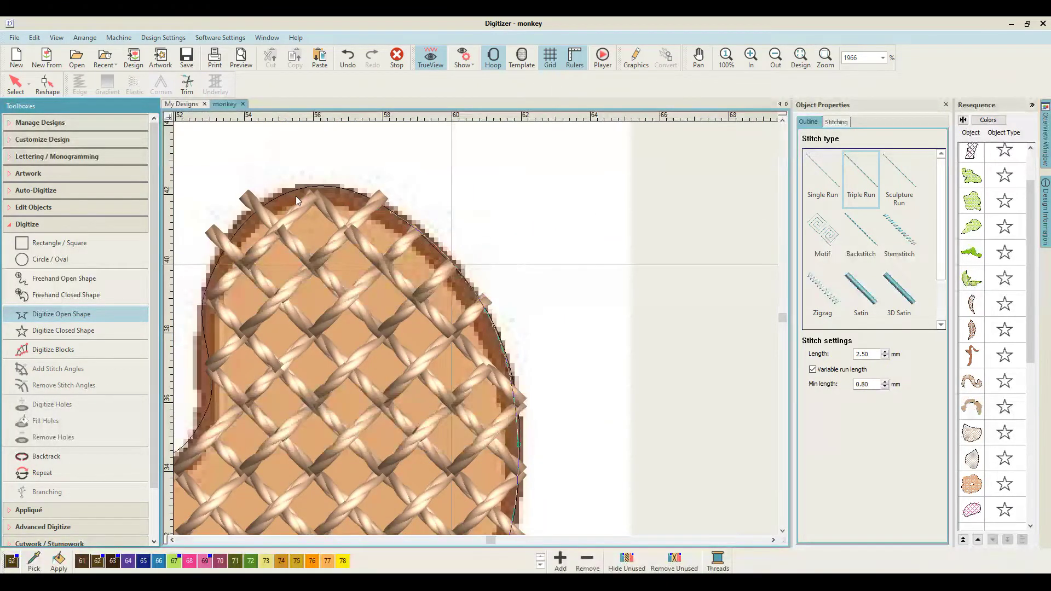
pyautogui.rightClick(248, 220)
pyautogui.rightClick(211, 283)
pyautogui.rightClick(204, 329)
pyautogui.rightClick(212, 377)
pyautogui.rightClick(323, 392)
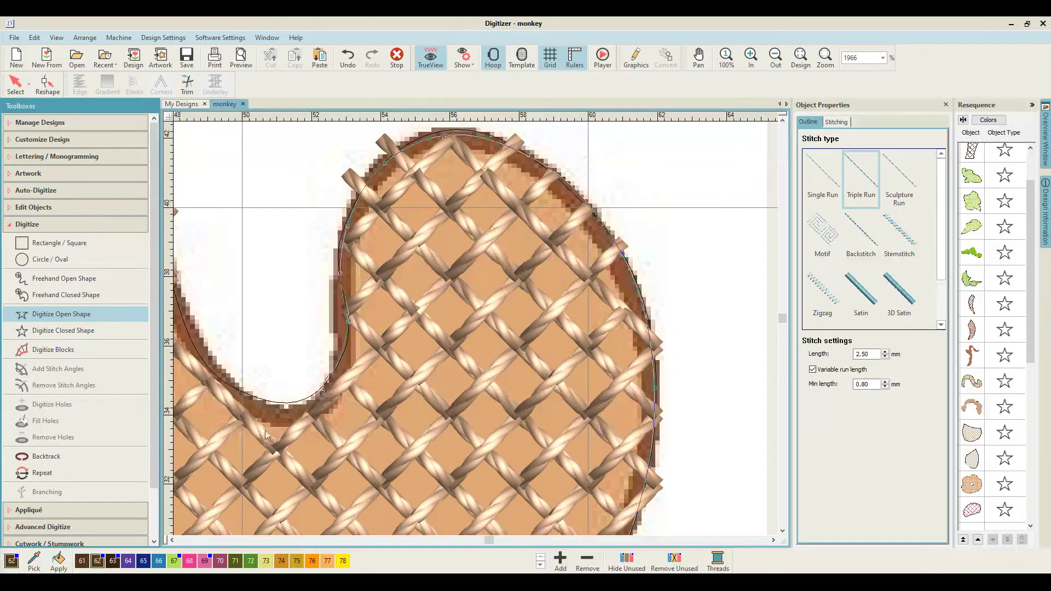
# Trace the outline through the U-shaped notch and up the tail's outer edge to the top of the arch
pyautogui.rightClick(273, 413)
pyautogui.rightClick(208, 377)
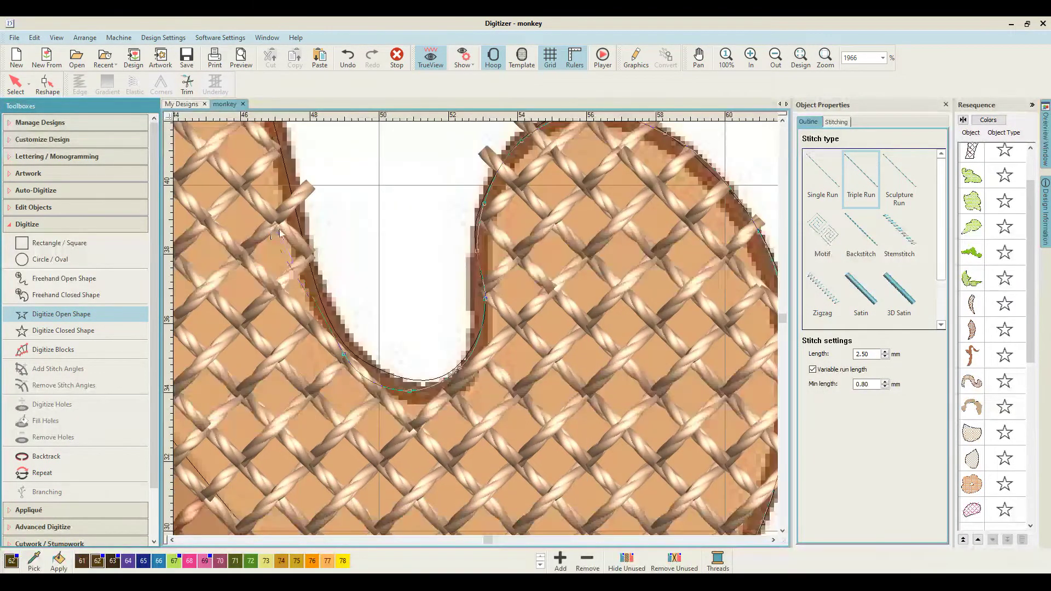
pyautogui.rightClick(298, 252)
pyautogui.rightClick(364, 181)
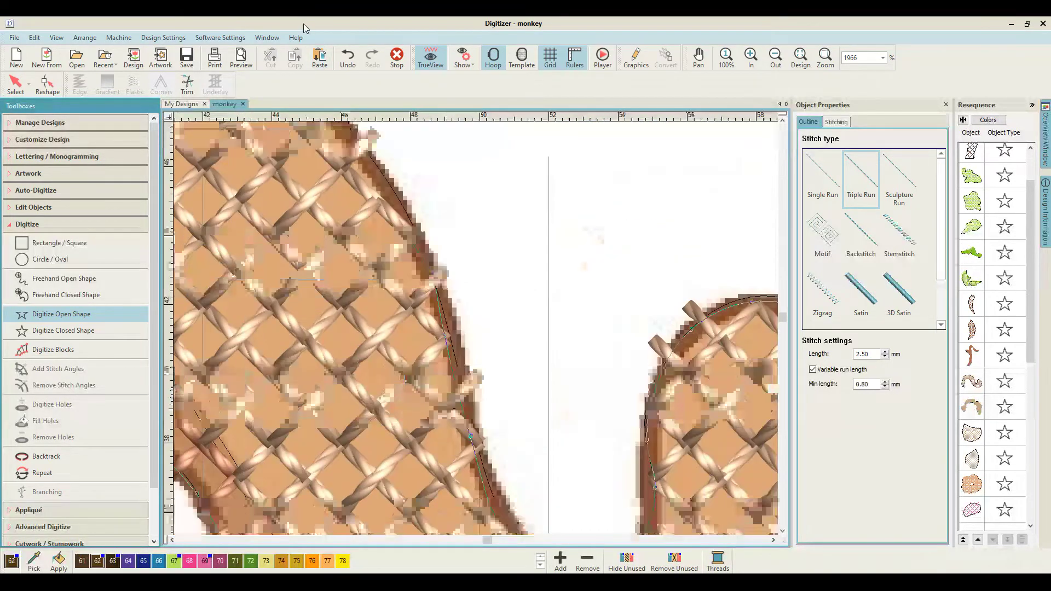
pyautogui.rightClick(363, 152)
pyautogui.rightClick(345, 201)
pyautogui.rightClick(335, 243)
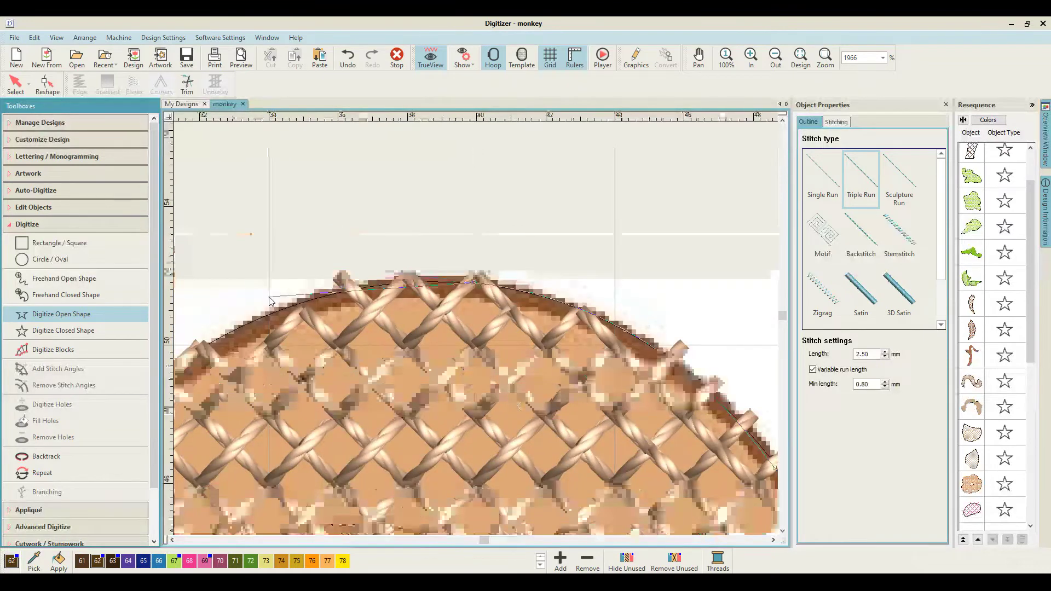
# Trace the outline over the tail's outer arch and down its far edge to the tail's base at the body crease
pyautogui.rightClick(273, 314)
pyautogui.rightClick(290, 392)
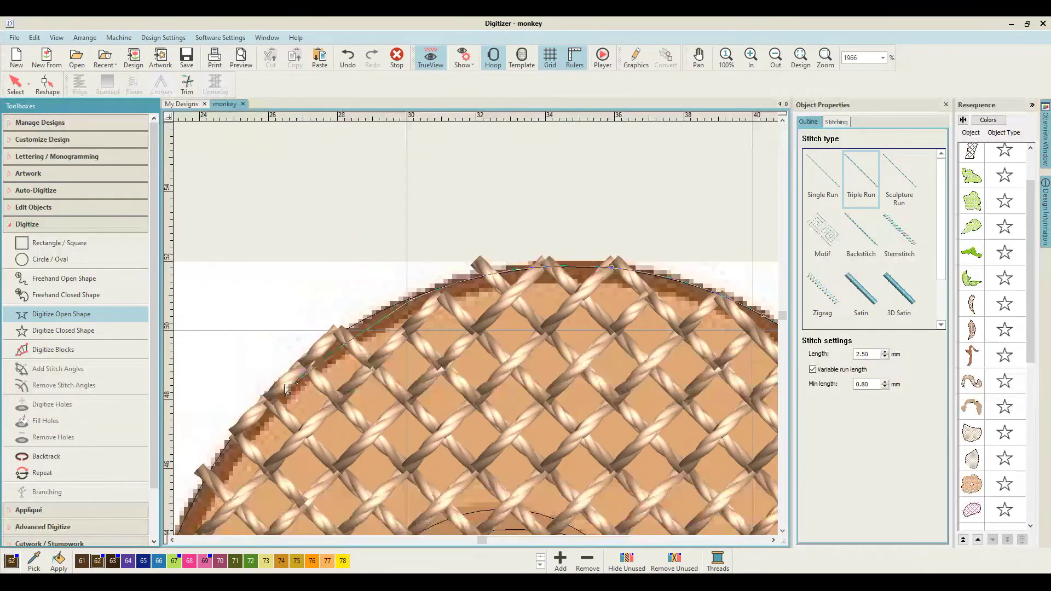
pyautogui.rightClick(315, 496)
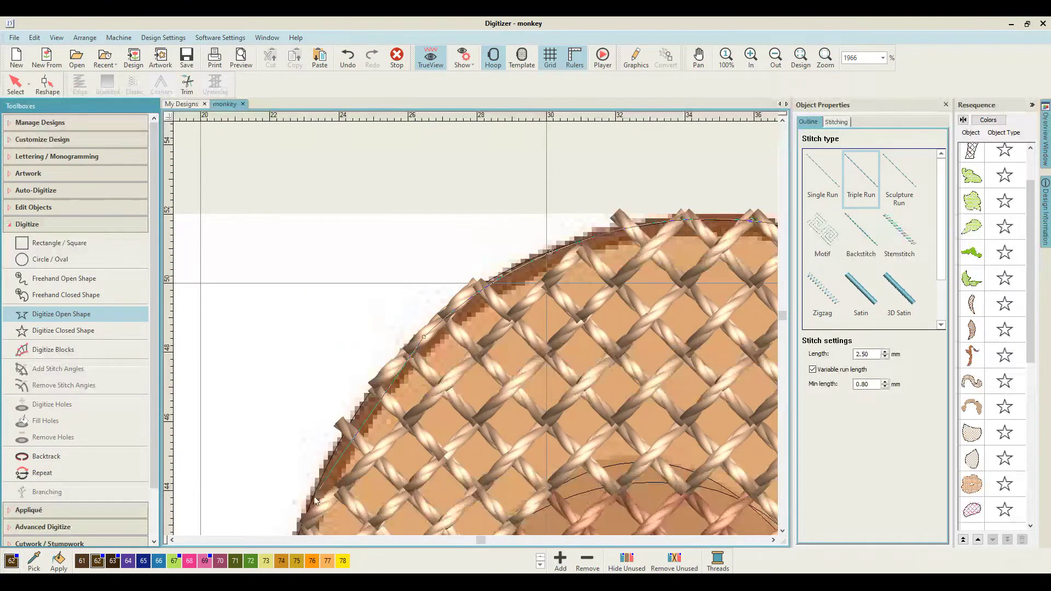
pyautogui.rightClick(410, 452)
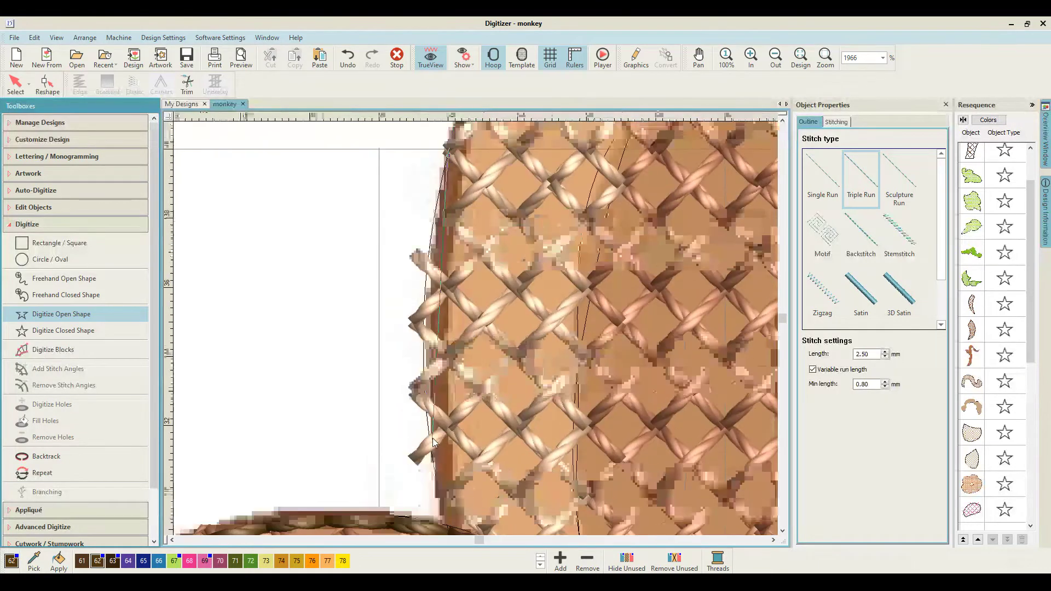
pyautogui.rightClick(425, 335)
pyautogui.rightClick(437, 485)
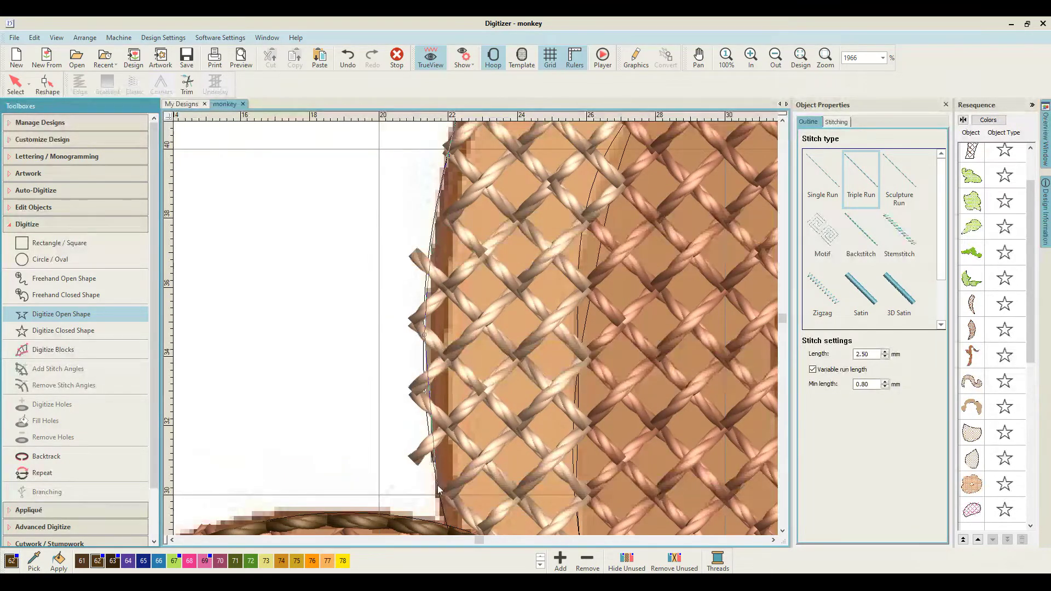
pyautogui.rightClick(467, 440)
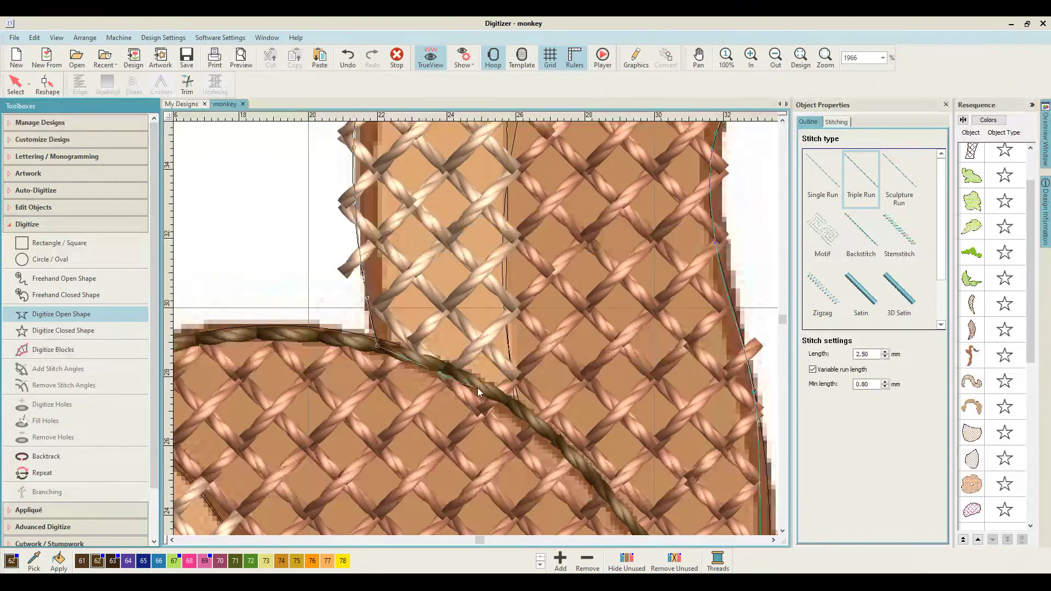
# Follow the body crease back to the rump's outer edge and trace the outline down the hind leg to the green leaf
pyautogui.rightClick(617, 507)
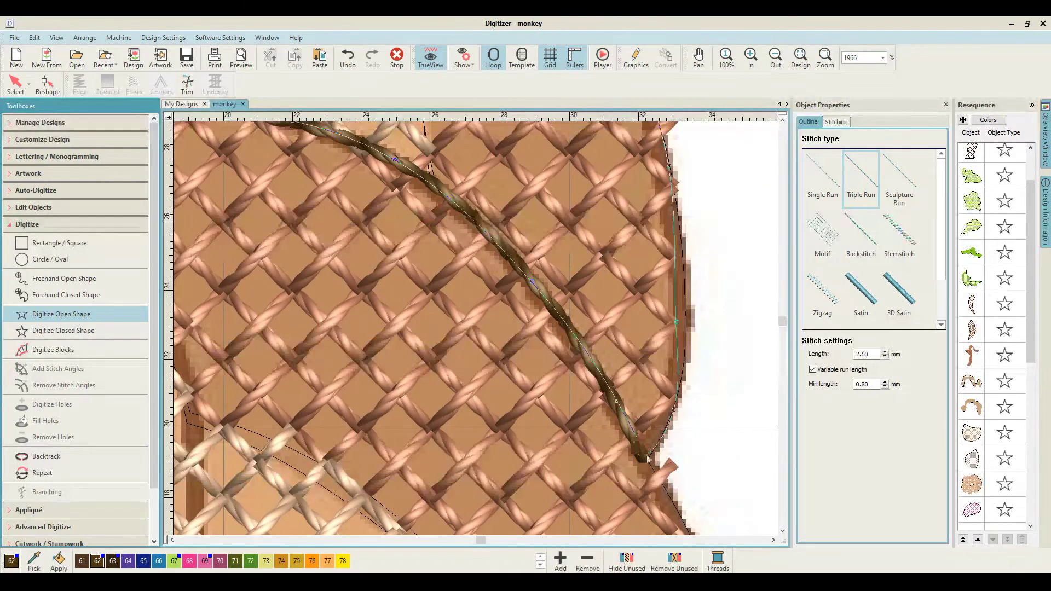
pyautogui.rightClick(647, 457)
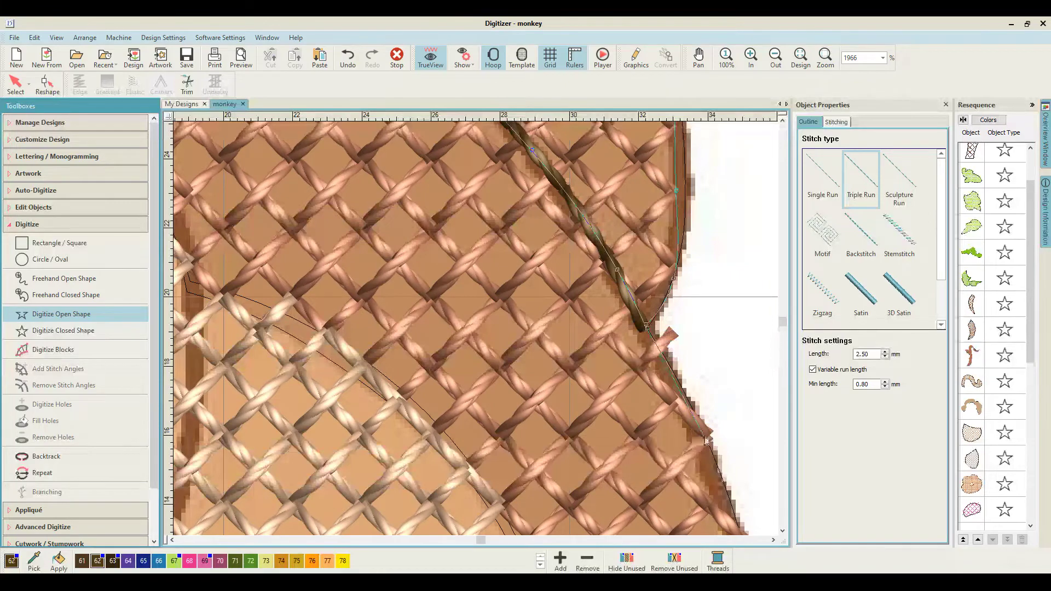
pyautogui.rightClick(625, 358)
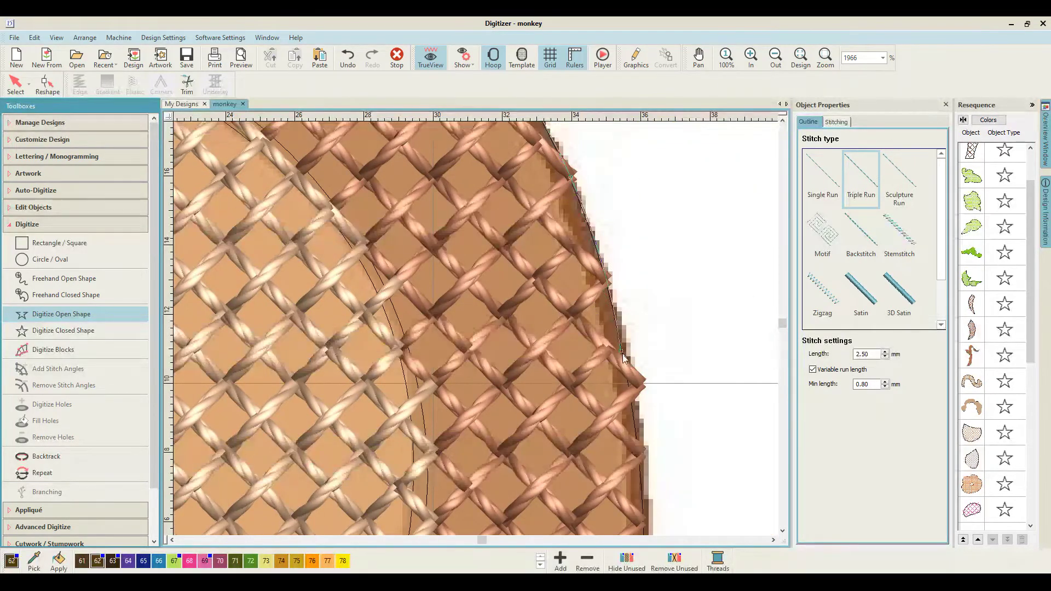
pyautogui.hotkey('shift', 'z')
pyautogui.hotkey('shift', 'z')
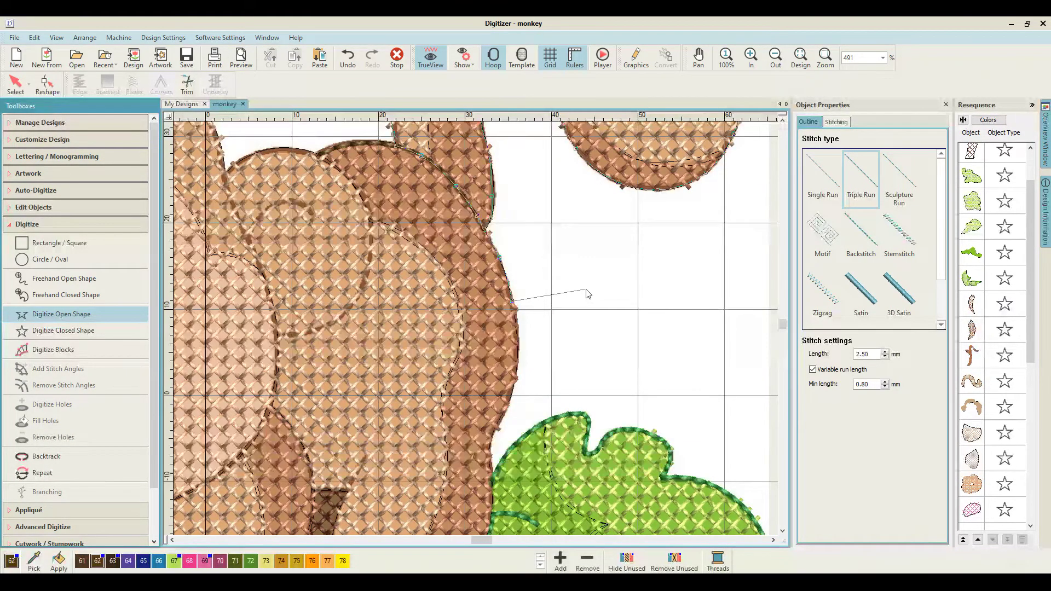
pyautogui.press('z')
pyautogui.scroll(1, 587, 294)
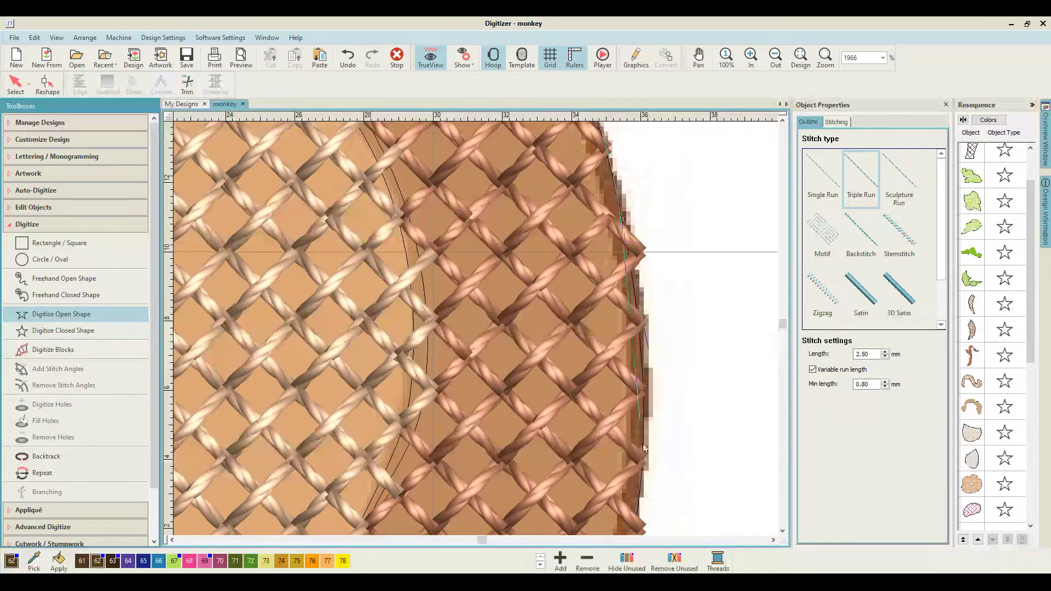
pyautogui.scroll(-3, 641, 458)
pyautogui.rightClick(609, 358)
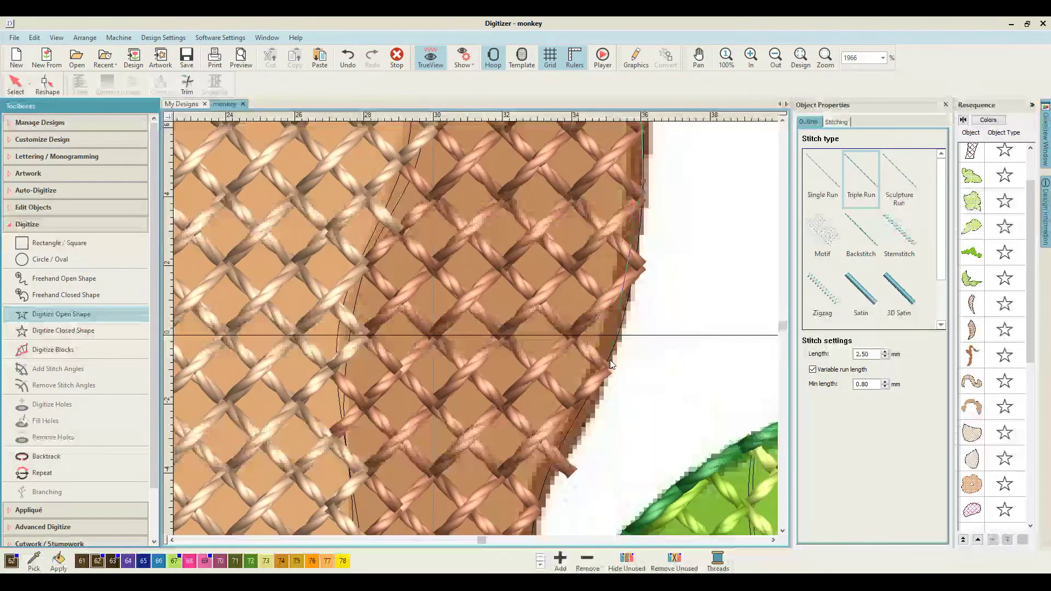
pyautogui.rightClick(551, 465)
pyautogui.rightClick(496, 466)
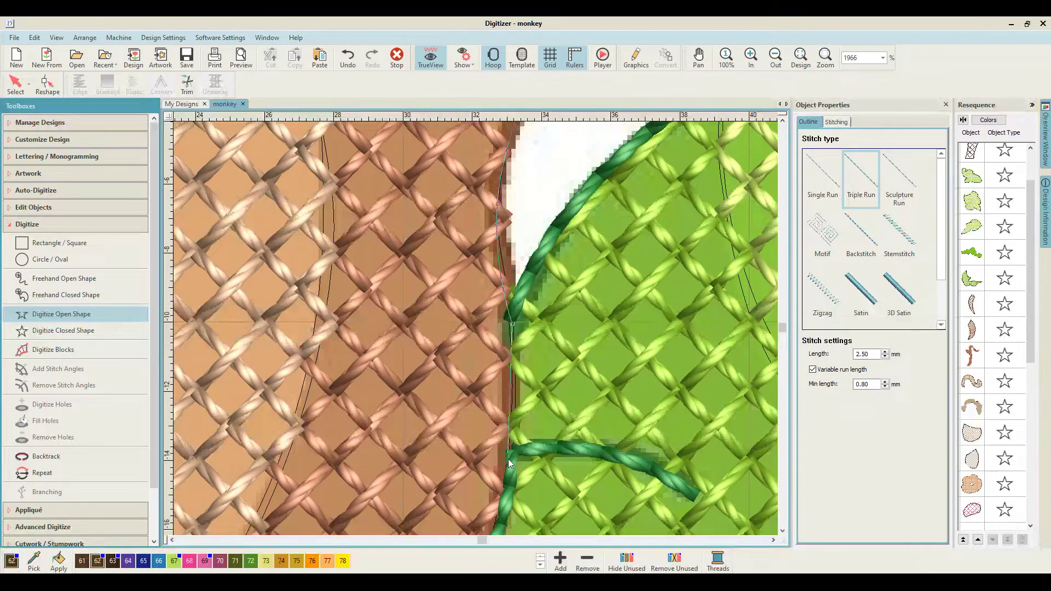
# Trace the outline along the leaf's edge and around the rounded bottom of the hind foot to its inner side
pyautogui.scroll(-5, 510, 462)
pyautogui.rightClick(487, 308)
pyautogui.rightClick(430, 440)
pyautogui.rightClick(350, 473)
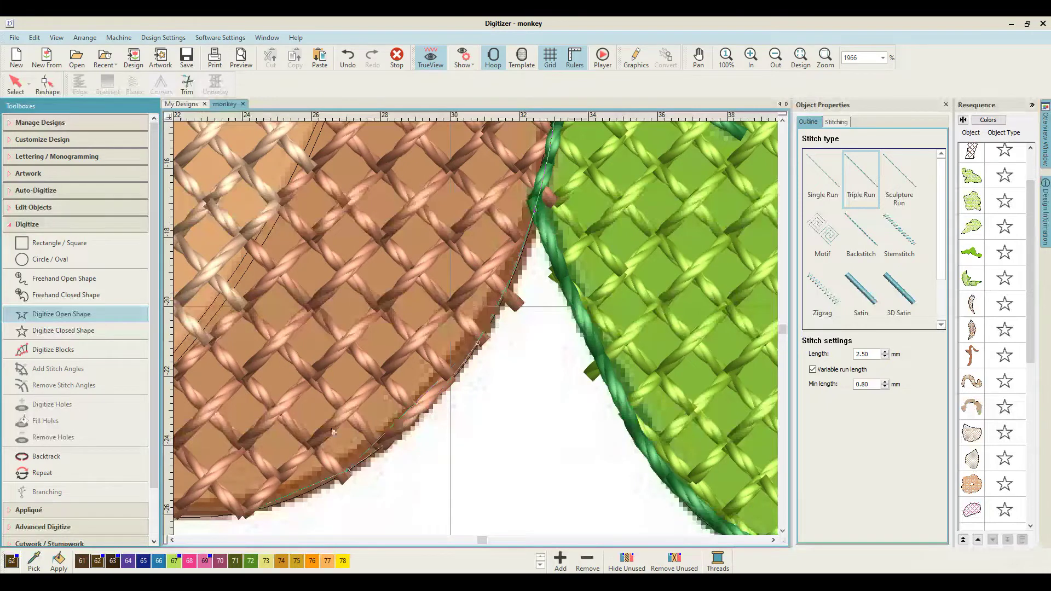
pyautogui.press('c')
pyautogui.rightClick(283, 422)
pyautogui.press('c')
pyautogui.rightClick(283, 320)
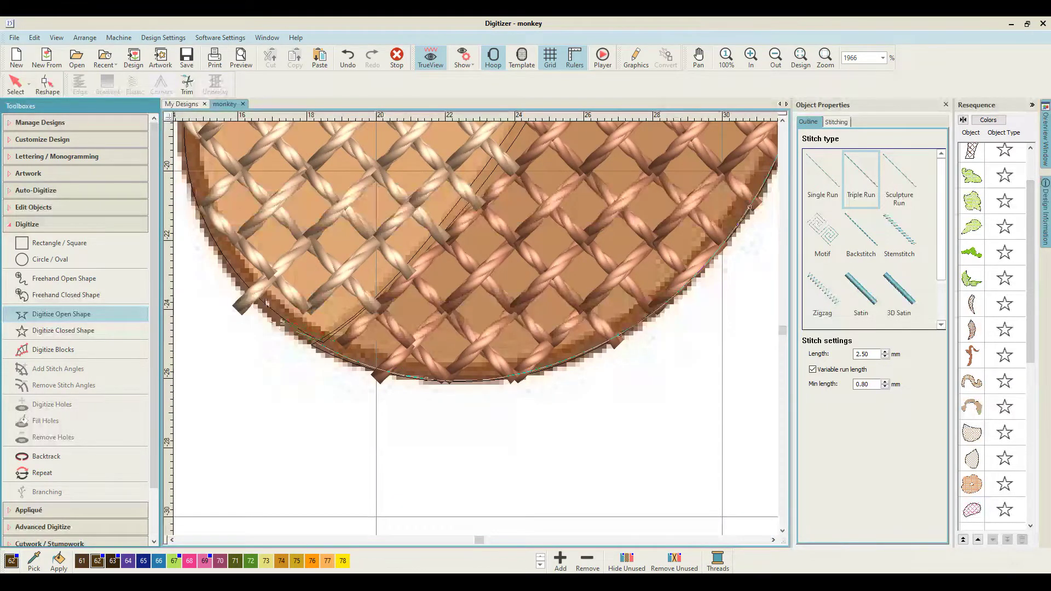
pyautogui.rightClick(205, 222)
pyautogui.rightClick(184, 154)
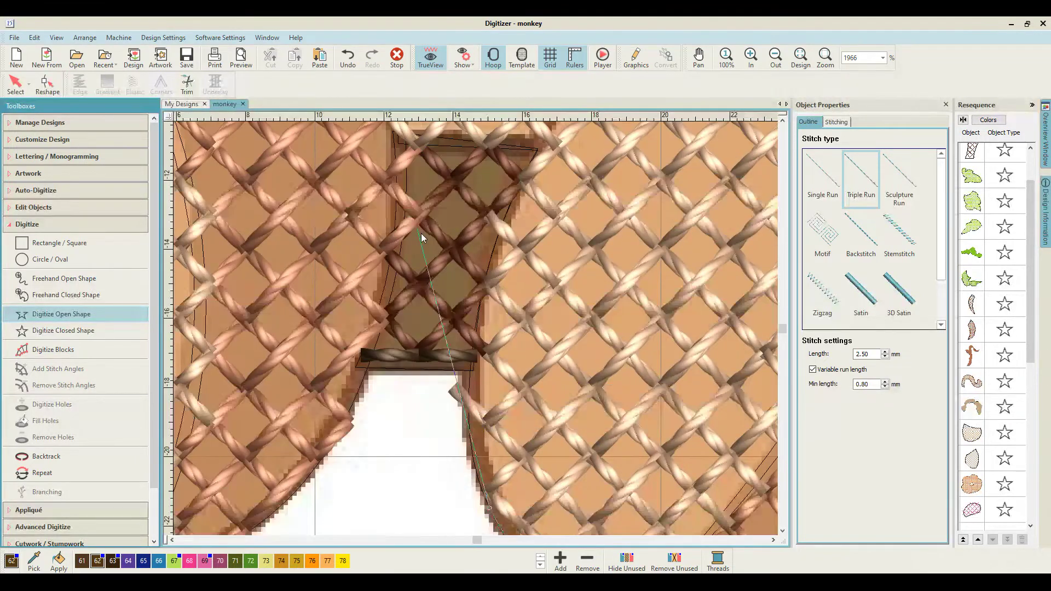
# Trace the outline up the hind leg's inner edge to the dark patch's upper corner and finish the Triple Run line
pyautogui.rightClick(473, 362)
pyautogui.press('-')
pyautogui.hotkey('shift', 'z')
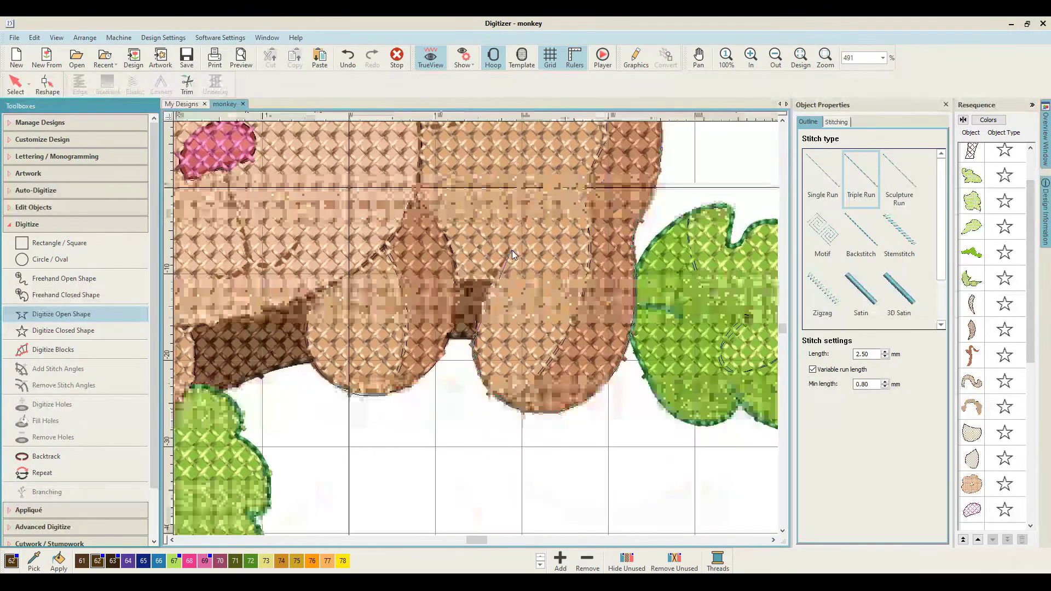
pyautogui.press('z')
pyautogui.press('z')
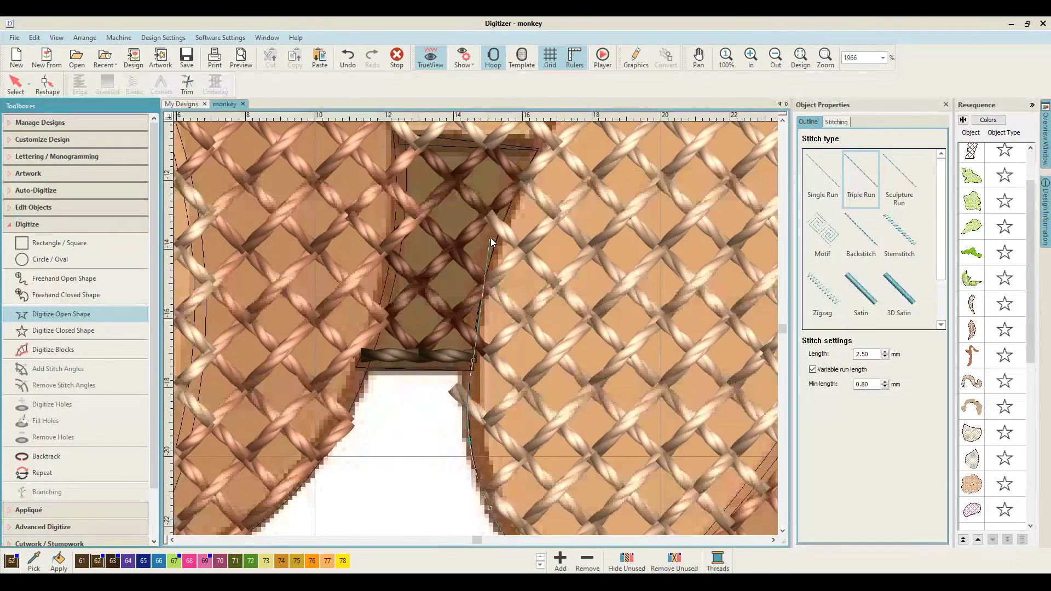
pyautogui.rightClick(491, 256)
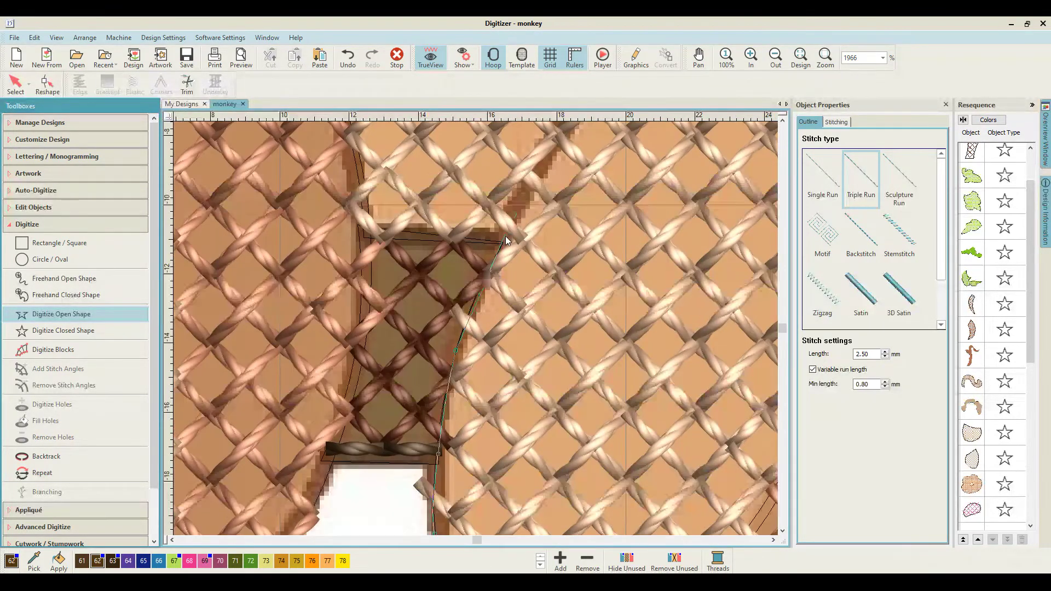
pyautogui.scroll(3, 581, 336)
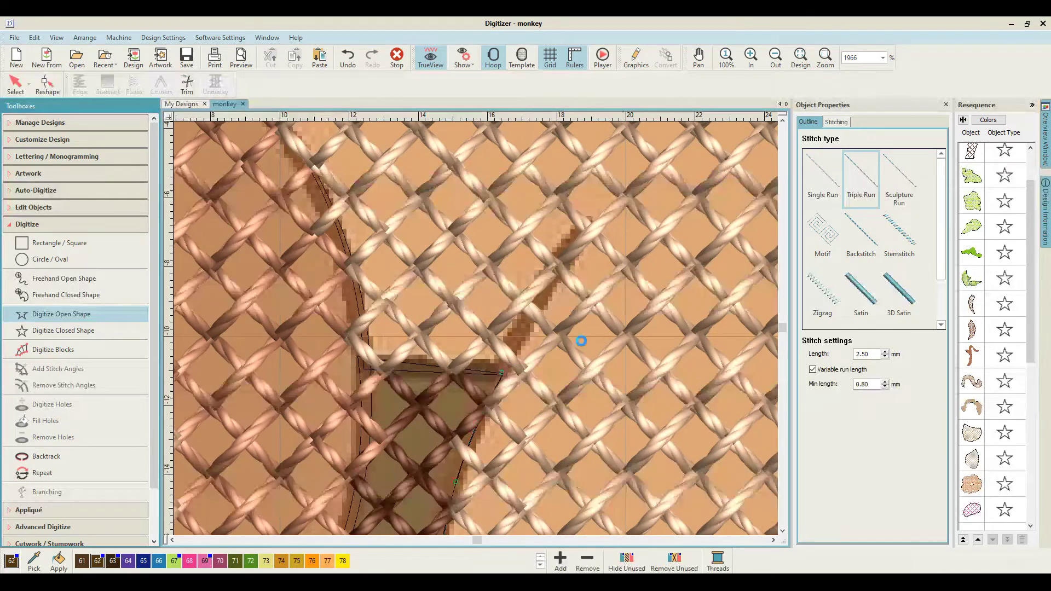
# Trace a Single Run line up the short crease from the dark patch's corner, returning in Triple Run and continuing across the patch's upper edge
pyautogui.click(822, 176)
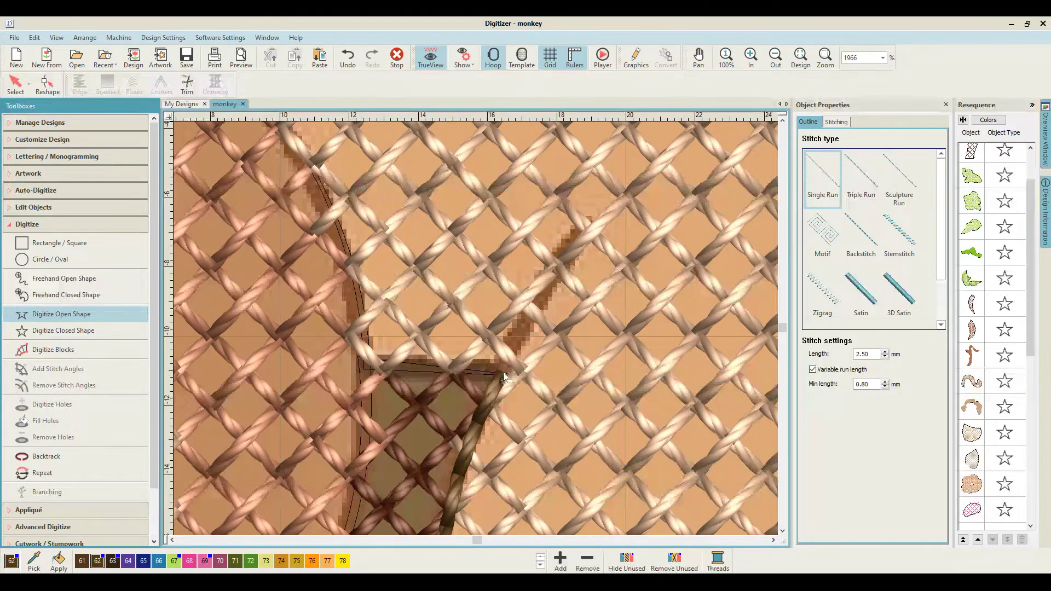
pyautogui.press('Return')
pyautogui.click(855, 188)
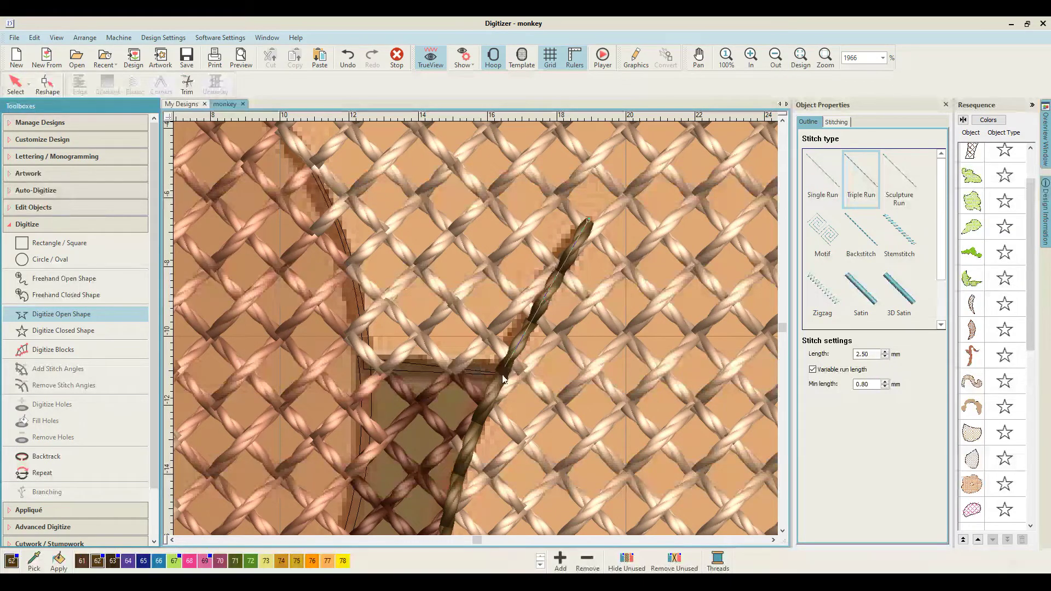
pyautogui.click(365, 366)
pyautogui.hotkey('shift', 'z')
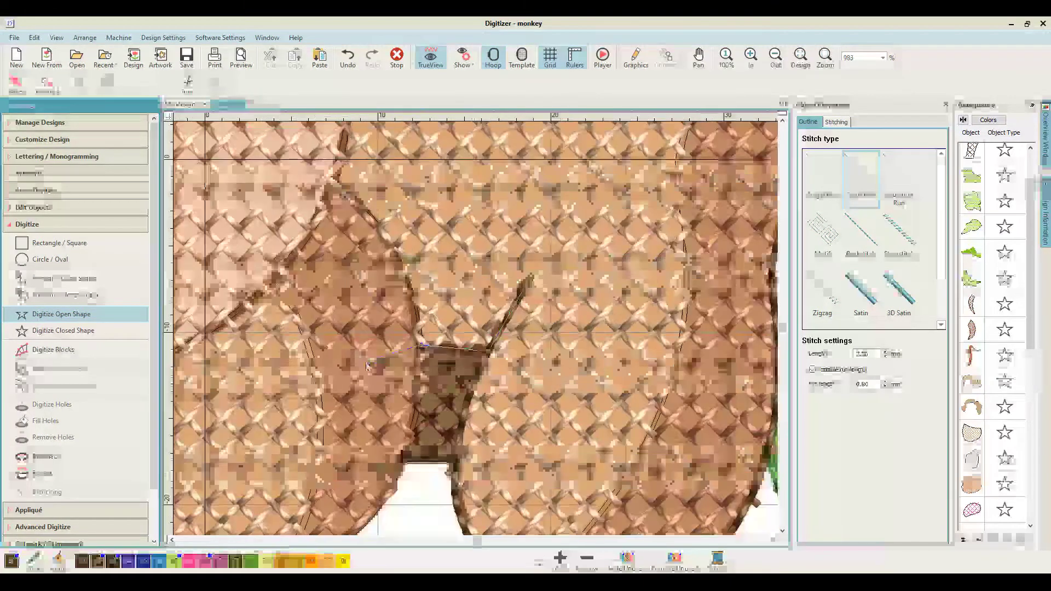
pyautogui.scroll(-1, 368, 364)
pyautogui.scroll(-1, 583, 215)
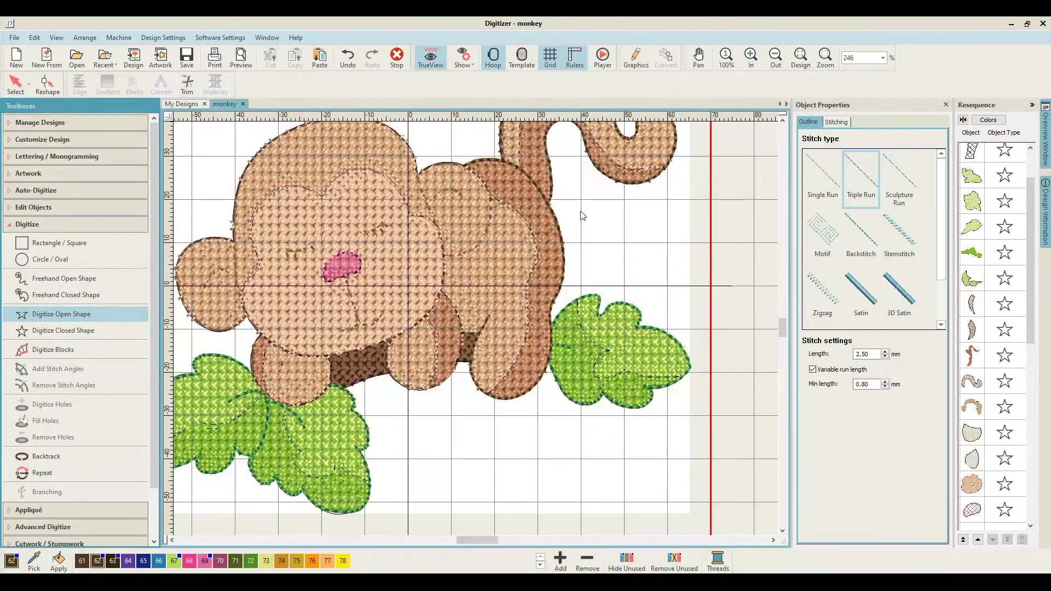
pyautogui.scroll(2, 481, 325)
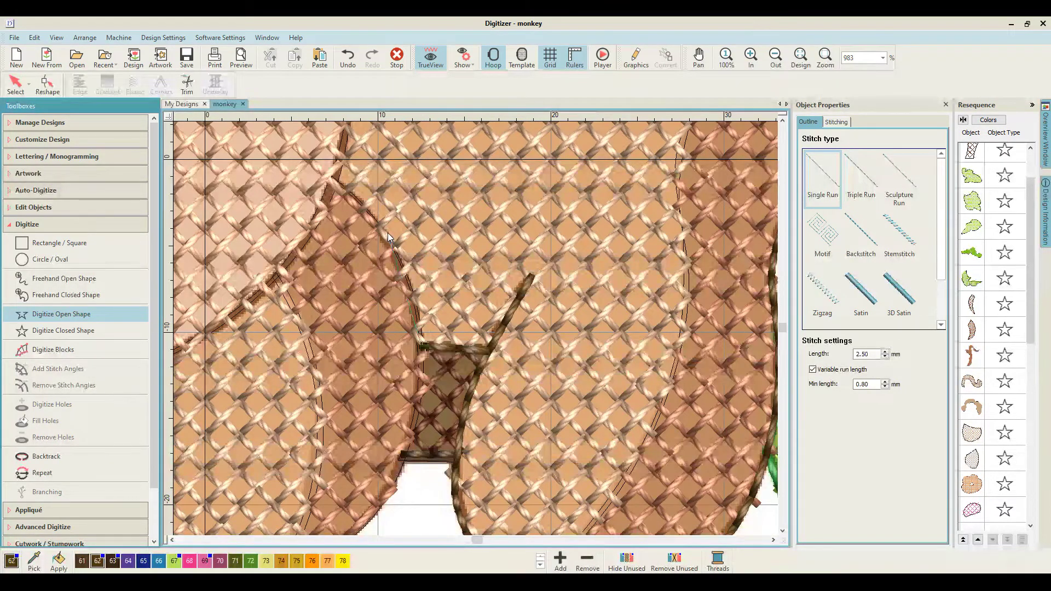
# Trace a Single Run line from the dark patch's front upper corner up the near front leg's rear edge to the face
pyautogui.click(389, 242)
pyautogui.click(335, 182)
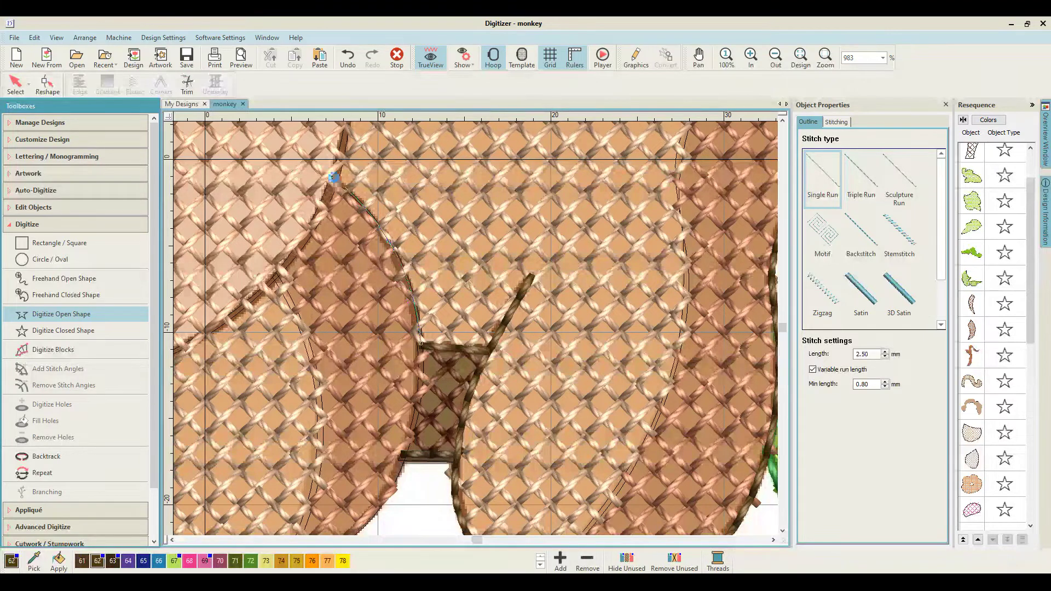
pyautogui.press('Return')
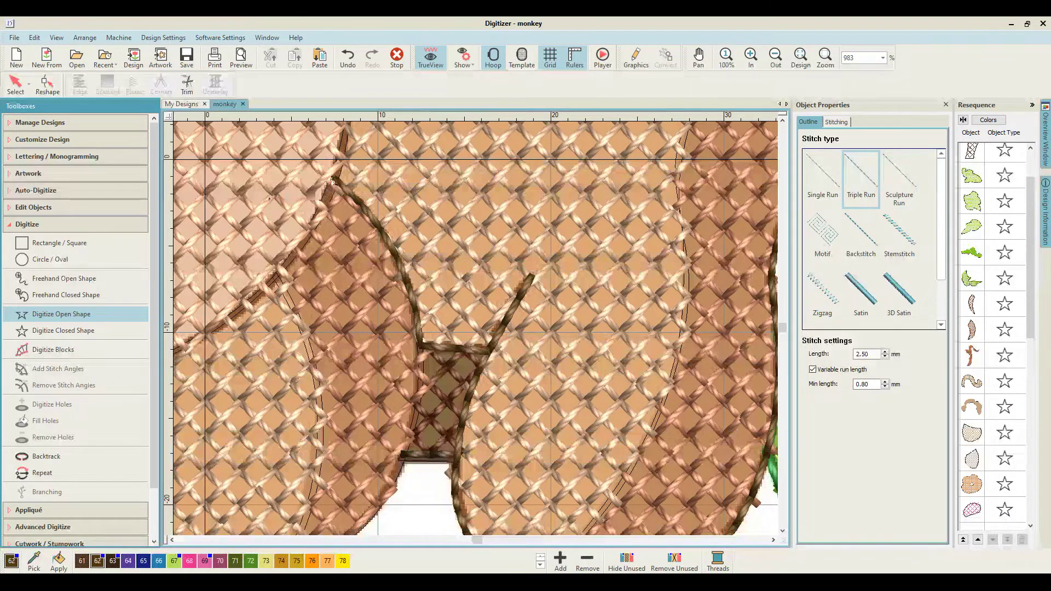
# Retrace the near front leg's rear edge in Triple Run from the face down to the dark patch's upper corner
pyautogui.click(331, 176)
pyautogui.rightClick(401, 266)
pyautogui.rightClick(411, 295)
pyautogui.rightClick(419, 327)
pyautogui.click(420, 345)
# Continue the Triple Run outline around the near front foot's rounded bottom and up its front edge to the chin
pyautogui.click(384, 509)
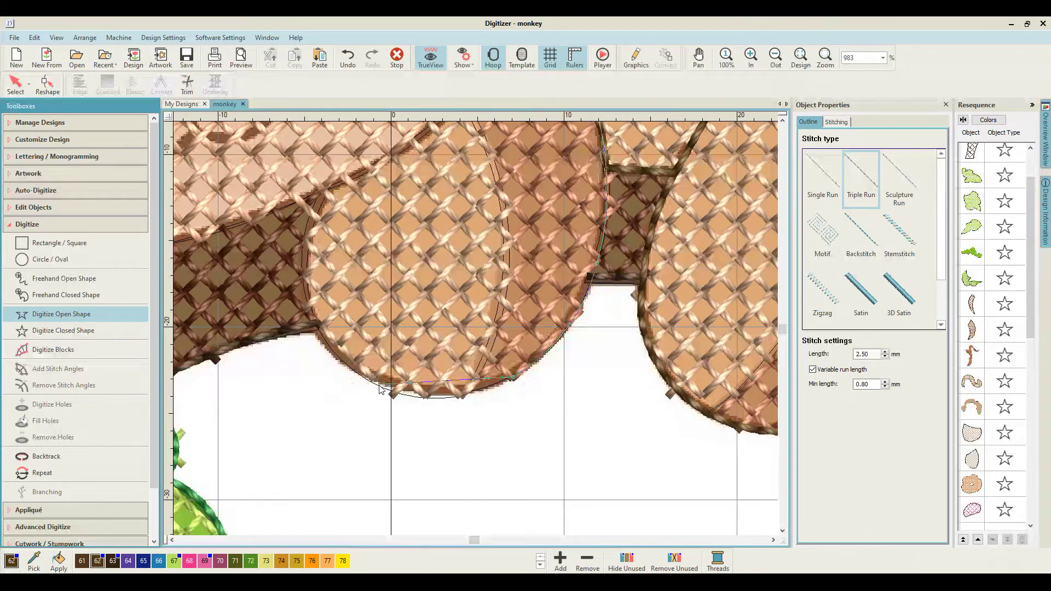
pyautogui.rightClick(379, 383)
pyautogui.rightClick(328, 340)
pyautogui.rightClick(303, 278)
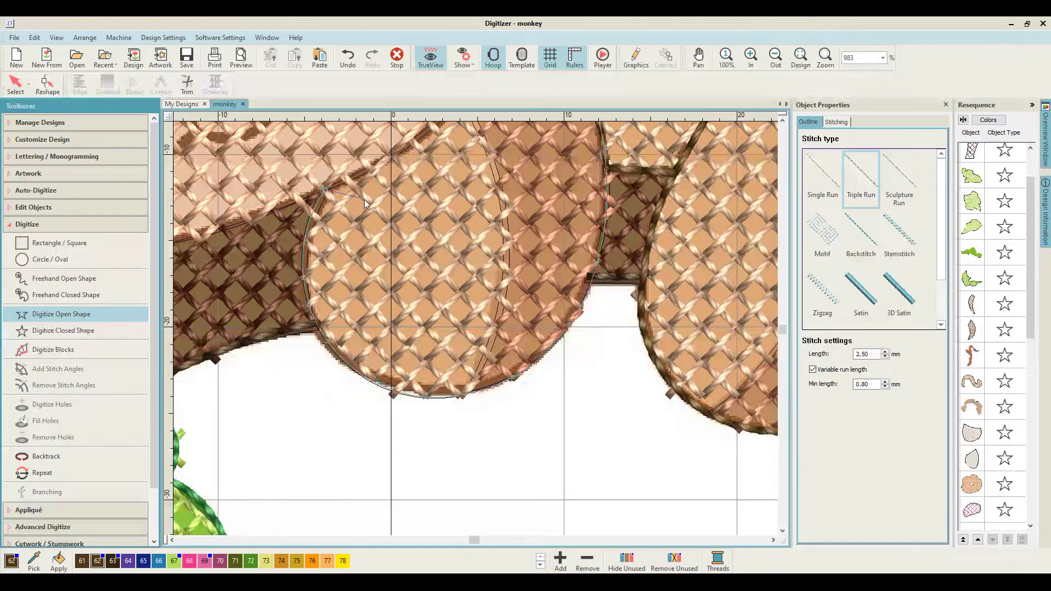
pyautogui.scroll(-6, 365, 203)
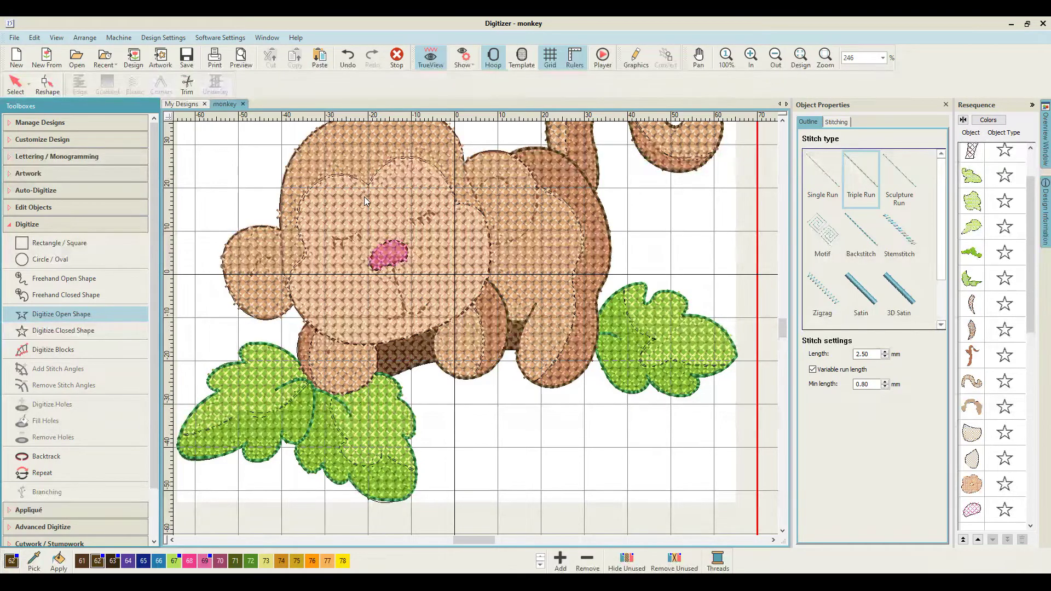
# Trace a Single Run line from the near front leg's top along the chin and up the face's edge to the ear's lower junction
pyautogui.press('z')
pyautogui.click(822, 178)
pyautogui.press('z')
pyautogui.click(327, 322)
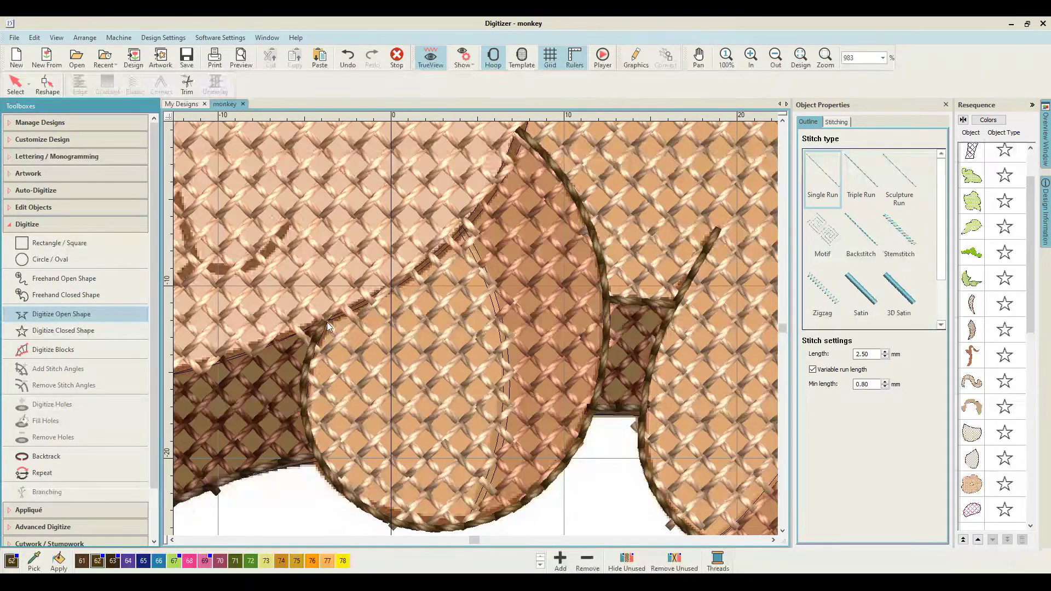
pyautogui.scroll(2, 489, 223)
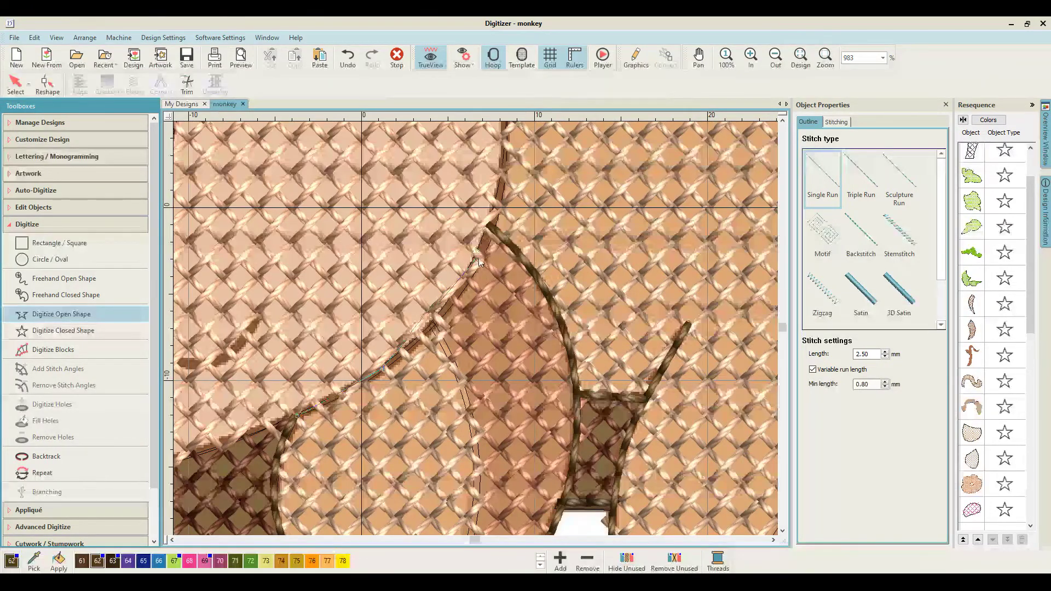
pyautogui.click(483, 259)
pyautogui.scroll(2, 483, 258)
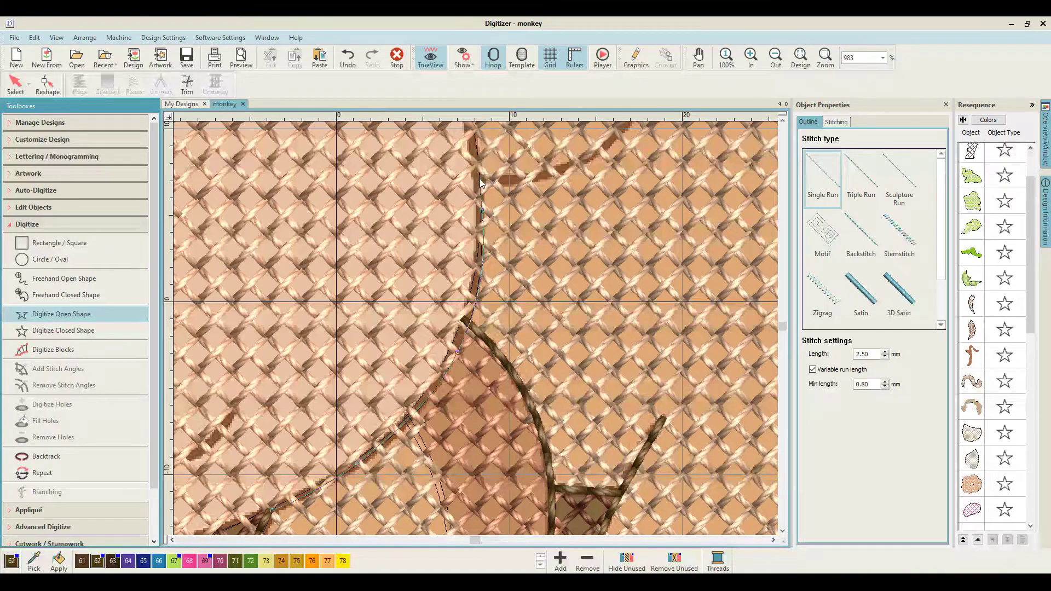
pyautogui.scroll(5, 514, 184)
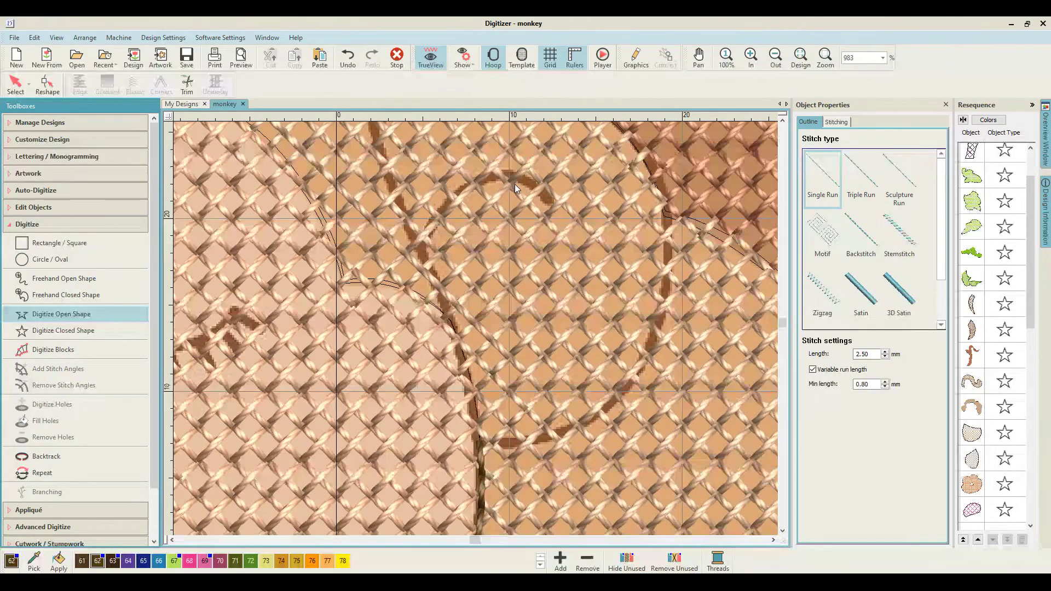
# Retrace the face's edge and chin in Triple Run from the ear junction, continuing above the dark belly to the other front leg
pyautogui.click(861, 176)
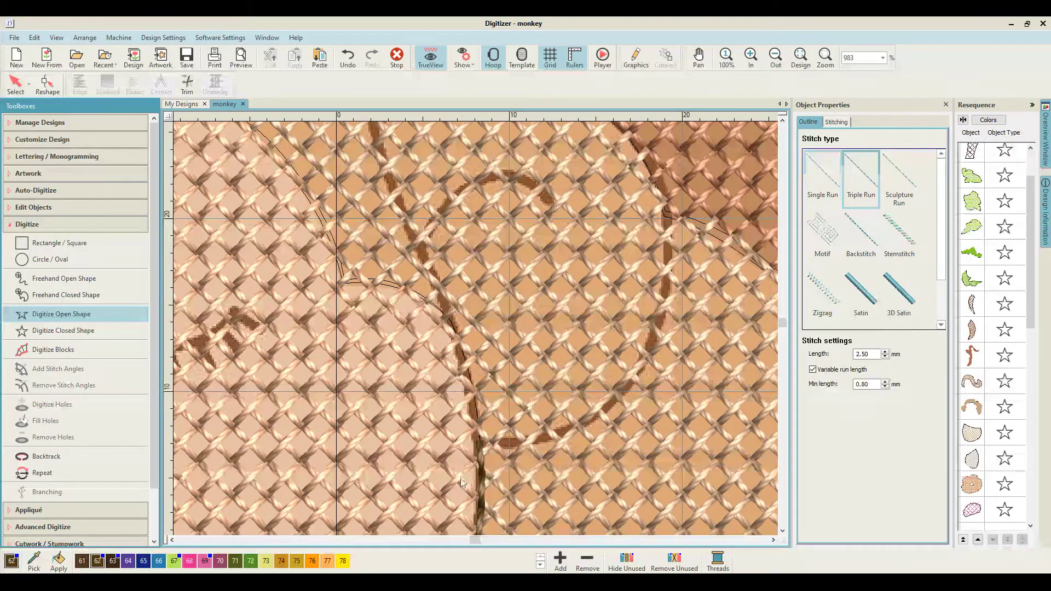
pyautogui.scroll(-5, 481, 446)
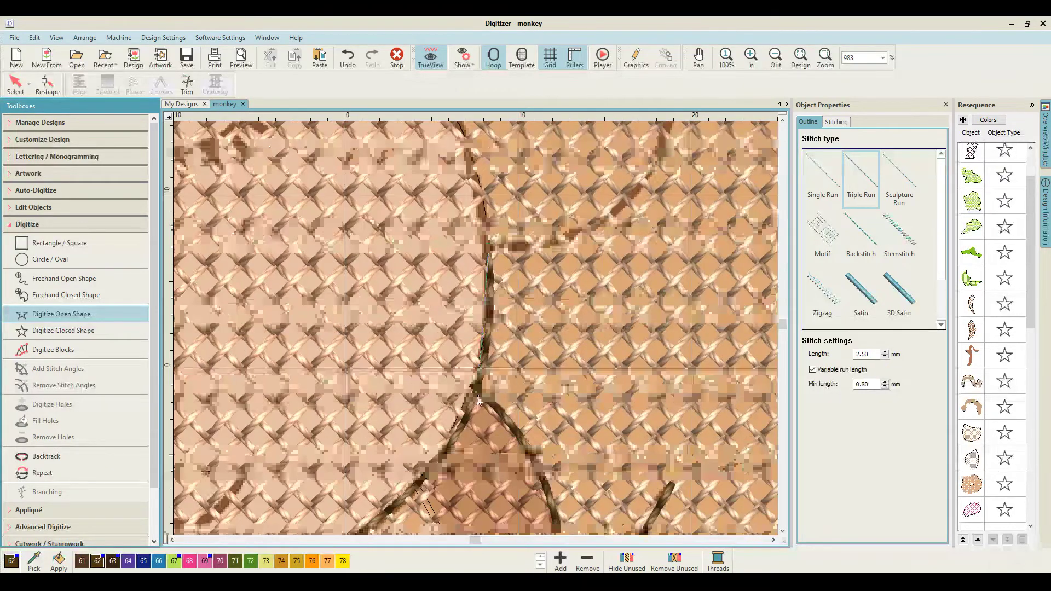
pyautogui.click(400, 439)
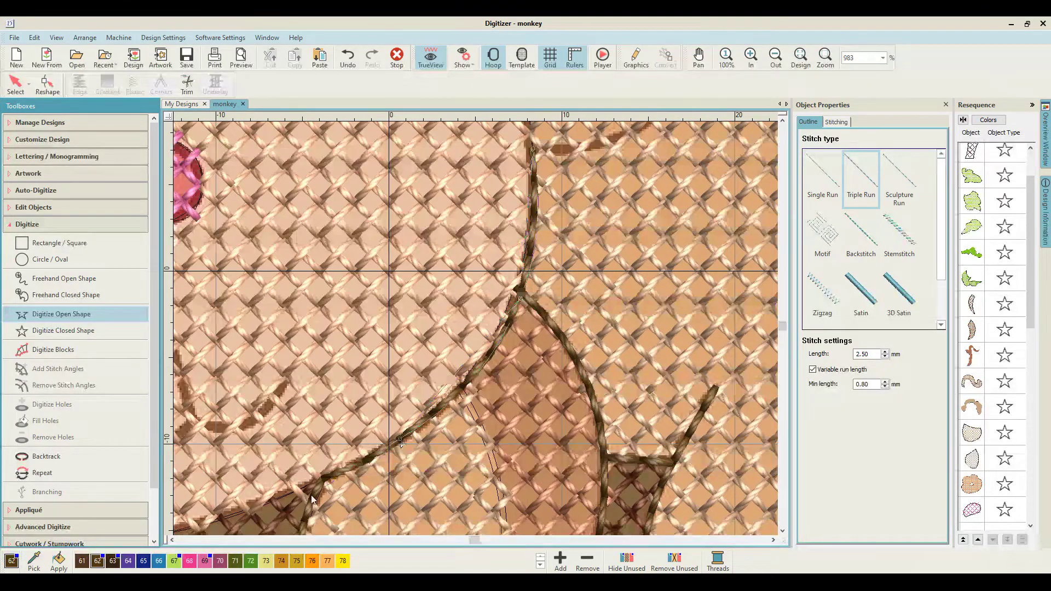
pyautogui.rightClick(282, 497)
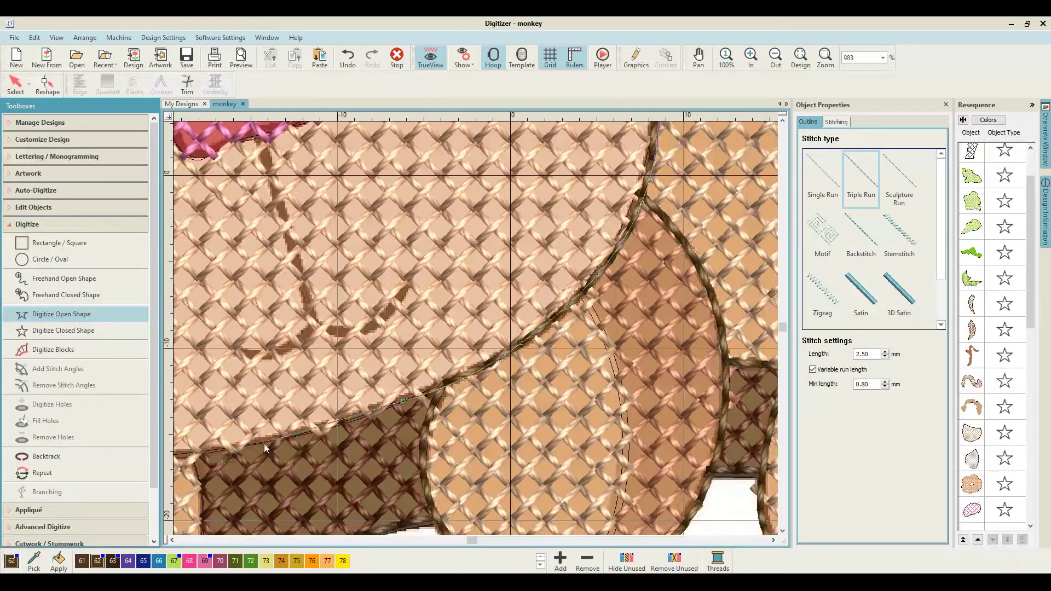
pyautogui.rightClick(264, 443)
pyautogui.rightClick(464, 342)
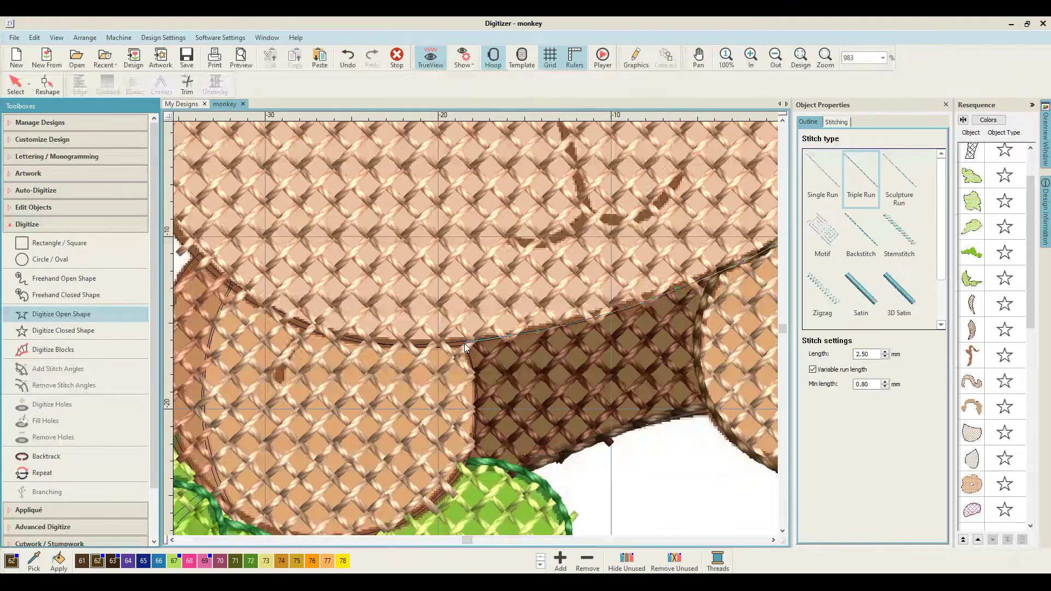
# Continue the Triple Run outline down the other front leg's inner edge beside the dark belly and onto the green leaf
pyautogui.scroll(-1, 415, 344)
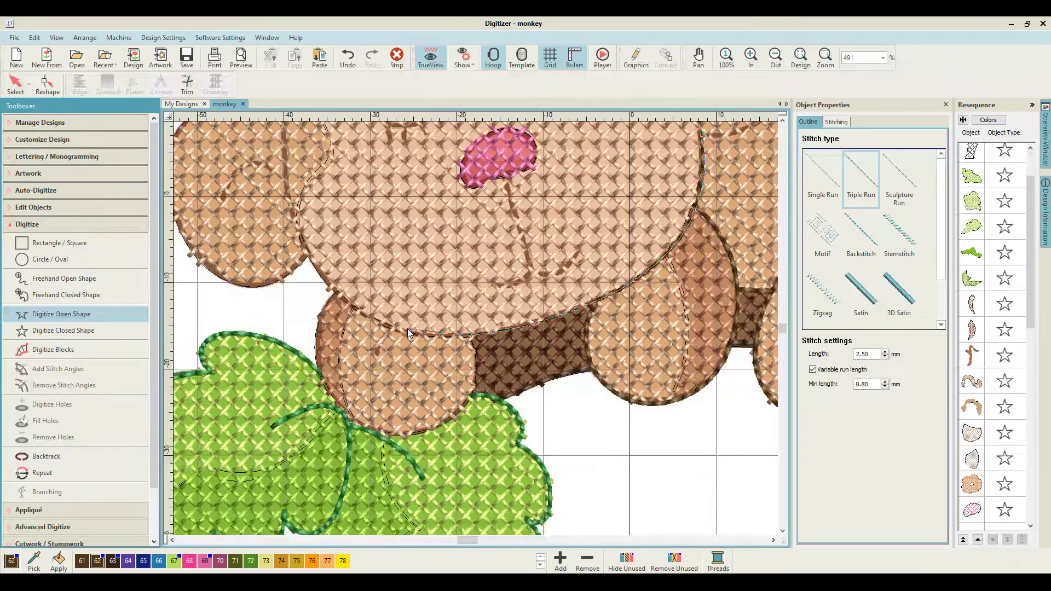
pyautogui.scroll(1, 406, 329)
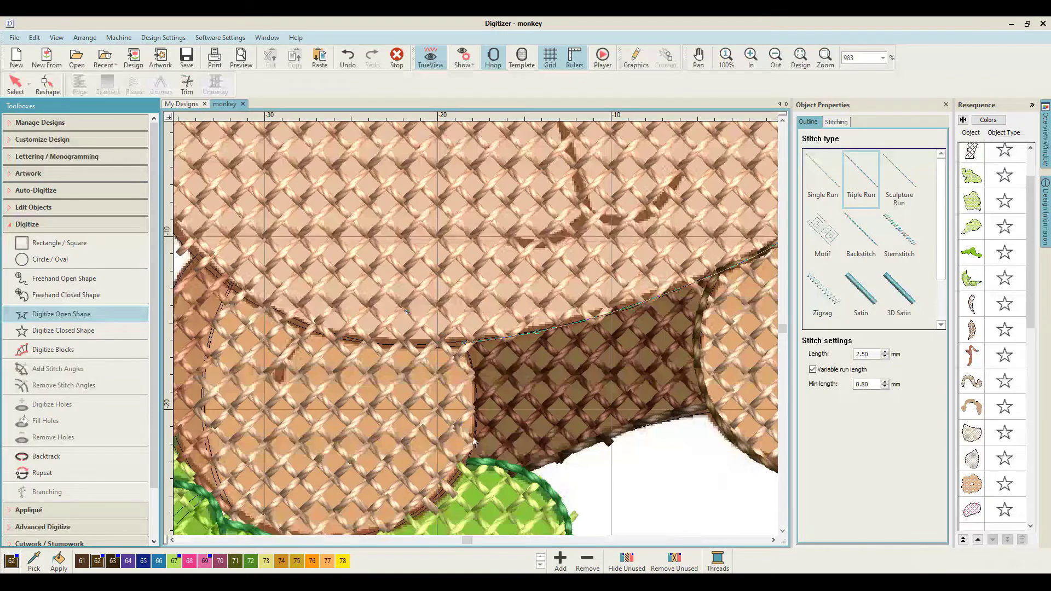
pyautogui.scroll(-1, 425, 409)
pyautogui.hscroll(2, 425, 408)
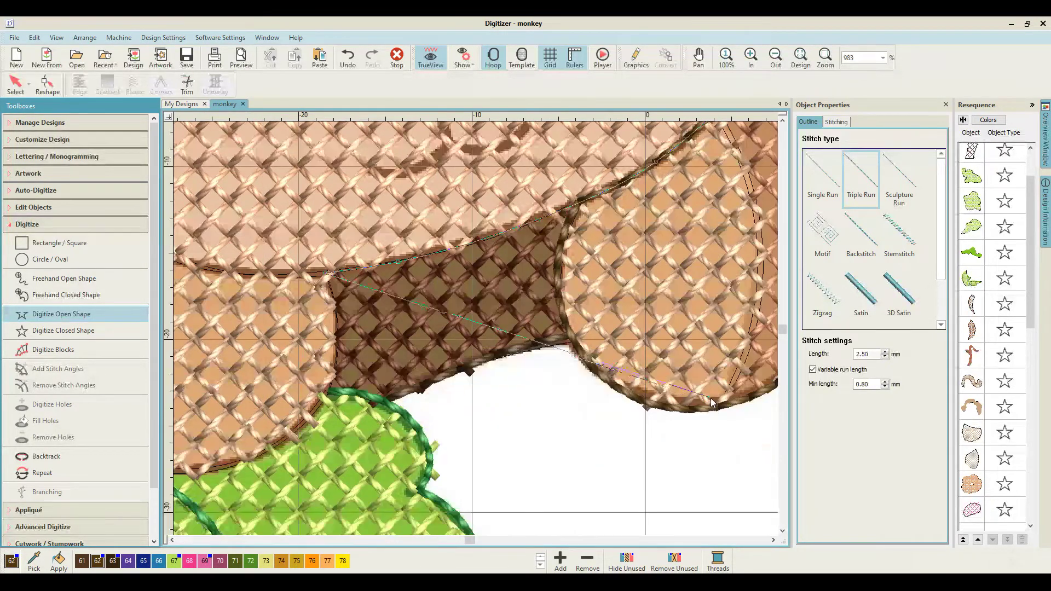
pyautogui.click(335, 339)
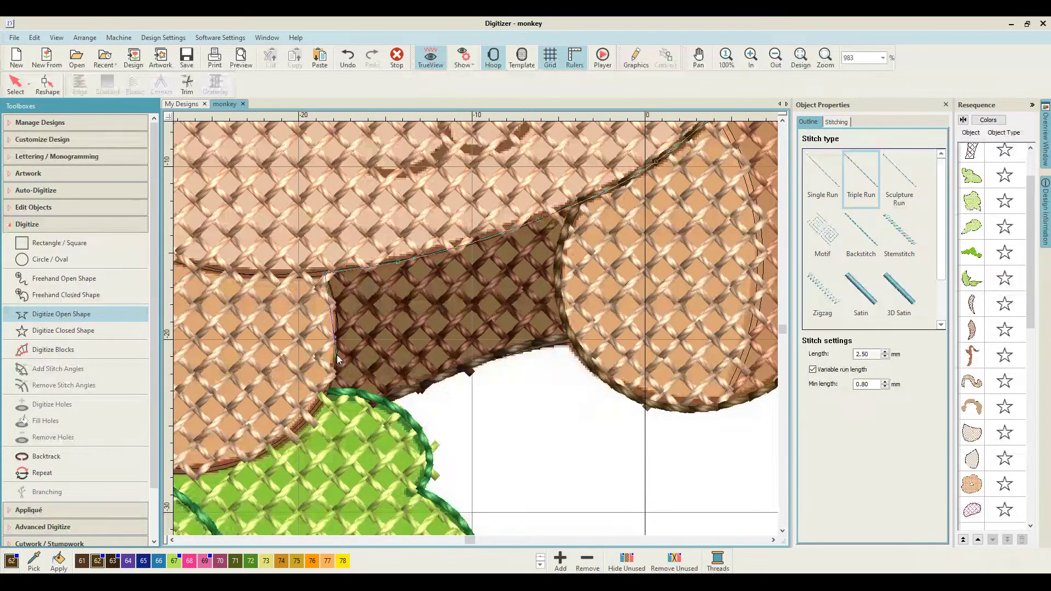
pyautogui.rightClick(283, 444)
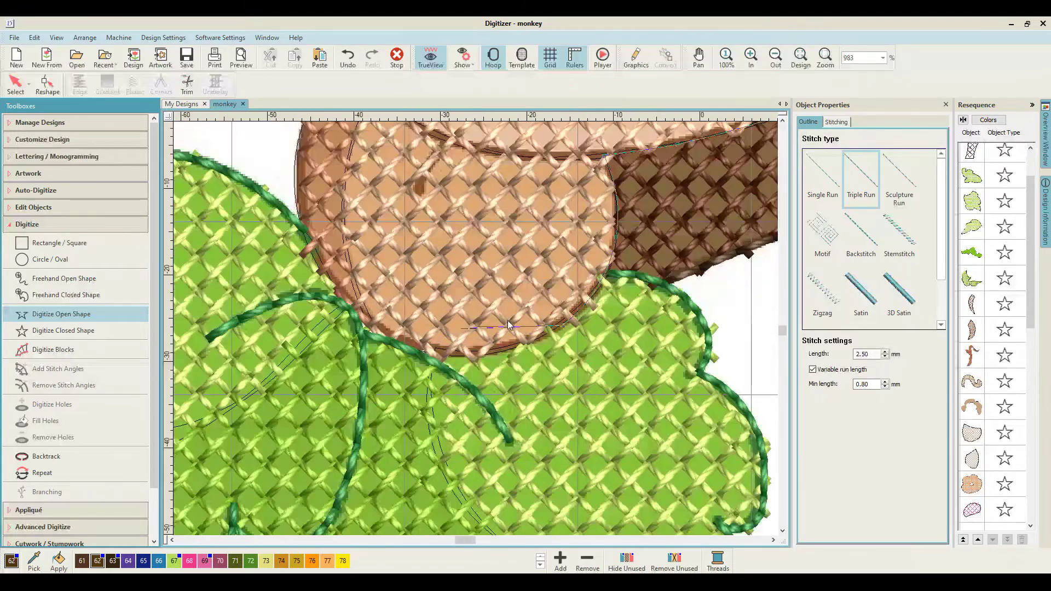
# Trace the outline around the foot's rounded bottom and up the leg's outer edge to the chin, finishing the Triple Run line
pyautogui.scroll(-1, 509, 325)
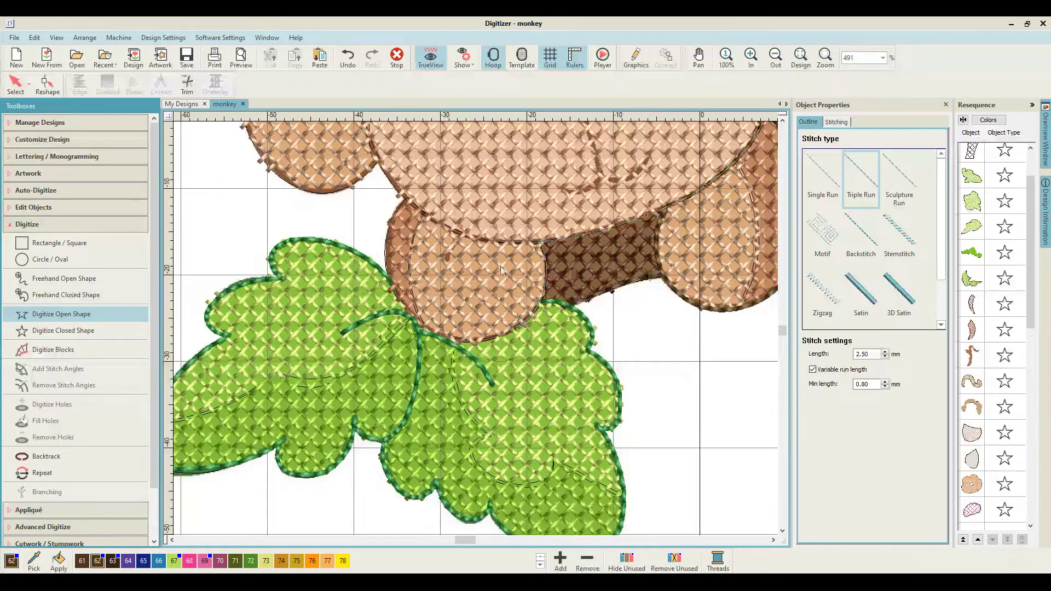
pyautogui.scroll(1, 502, 269)
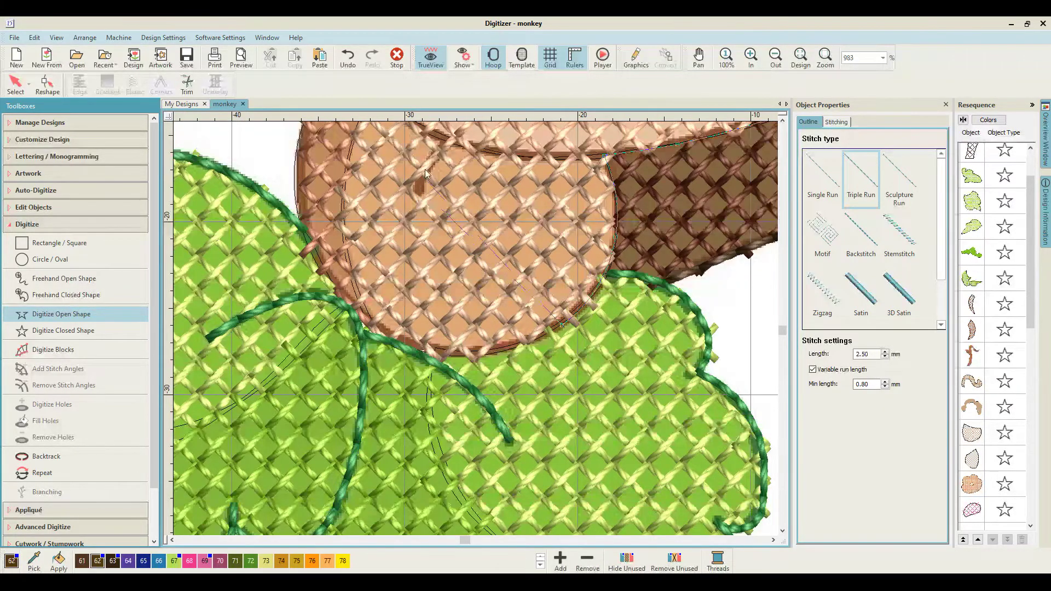
pyautogui.scroll(2, 424, 209)
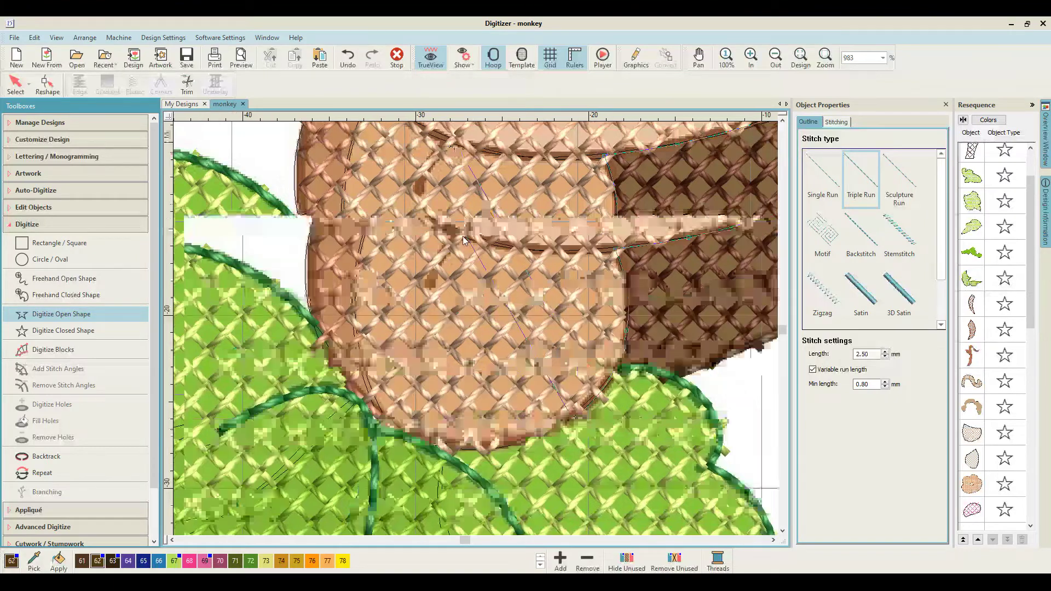
pyautogui.rightClick(440, 447)
pyautogui.rightClick(341, 375)
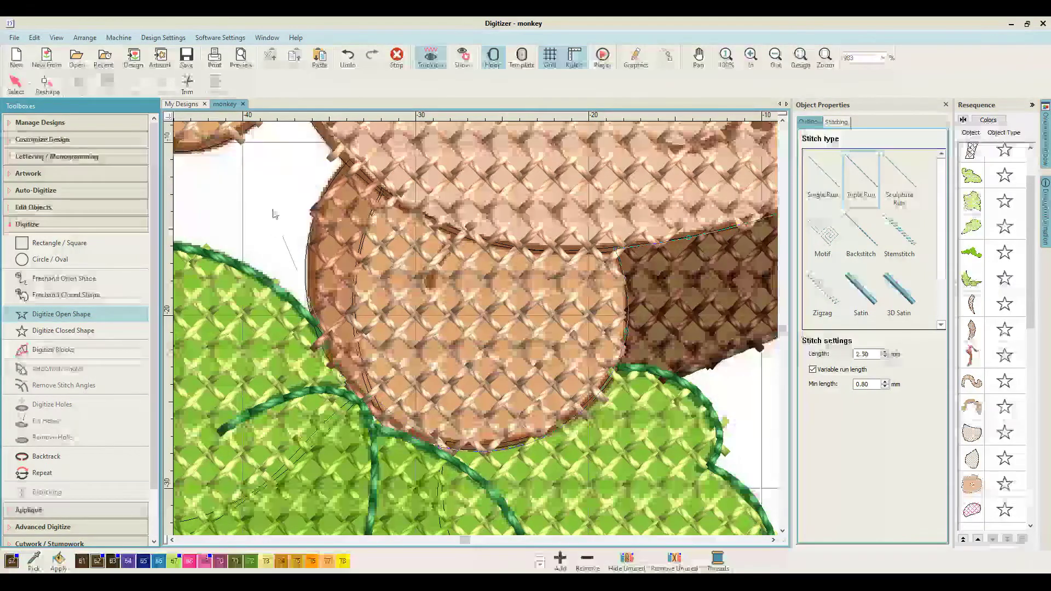
pyautogui.rightClick(312, 239)
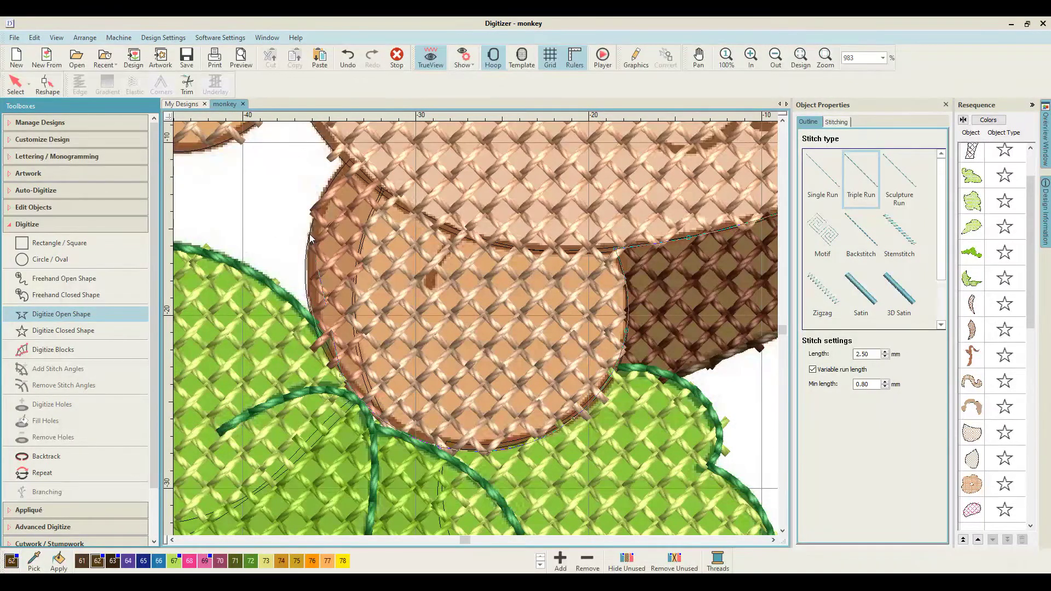
pyautogui.click(347, 163)
pyautogui.press('Return')
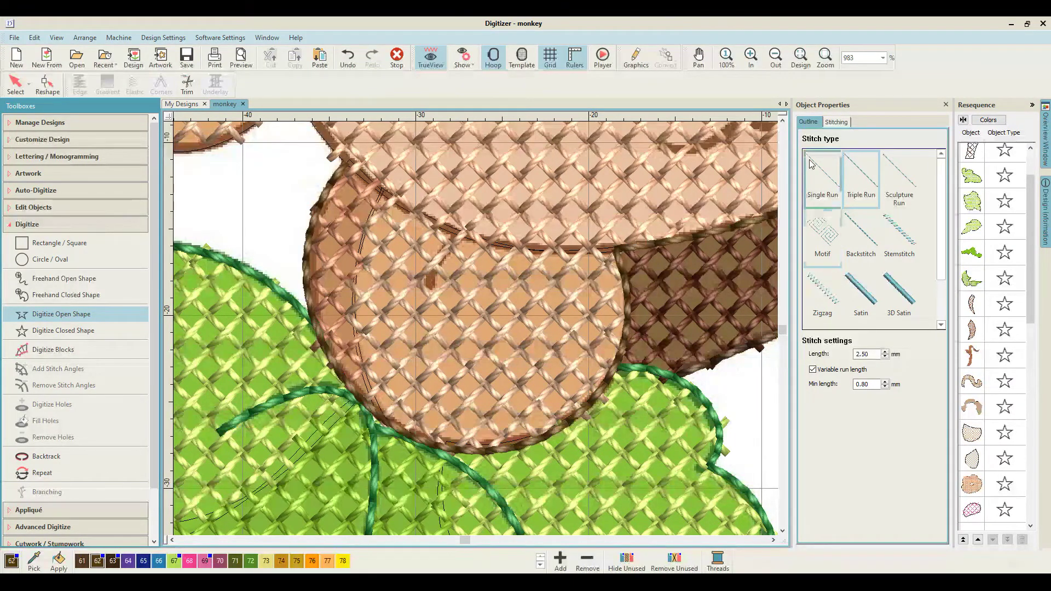
# Trace a Single Run line along the chin and down the front leg's short crease, retracing the crease upward in Triple Run
pyautogui.rightClick(394, 204)
pyautogui.rightClick(460, 234)
pyautogui.click(431, 289)
pyautogui.press('Return')
pyautogui.click(862, 176)
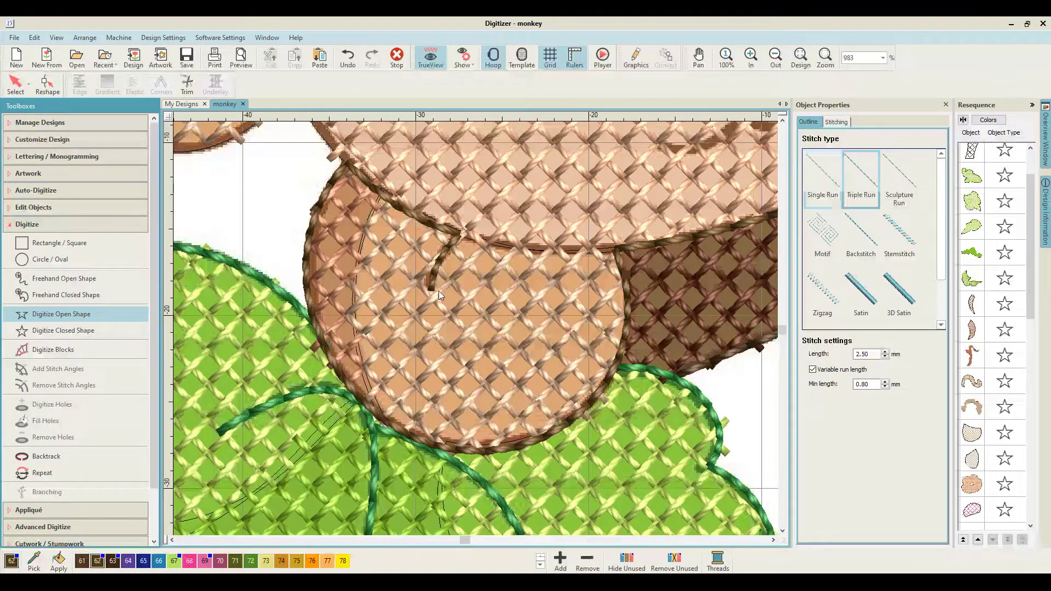
pyautogui.click(459, 235)
pyautogui.press('Return')
# Trace a Single Run line along the chin from the short crease's top to the dark belly's upper corner
pyautogui.click(819, 170)
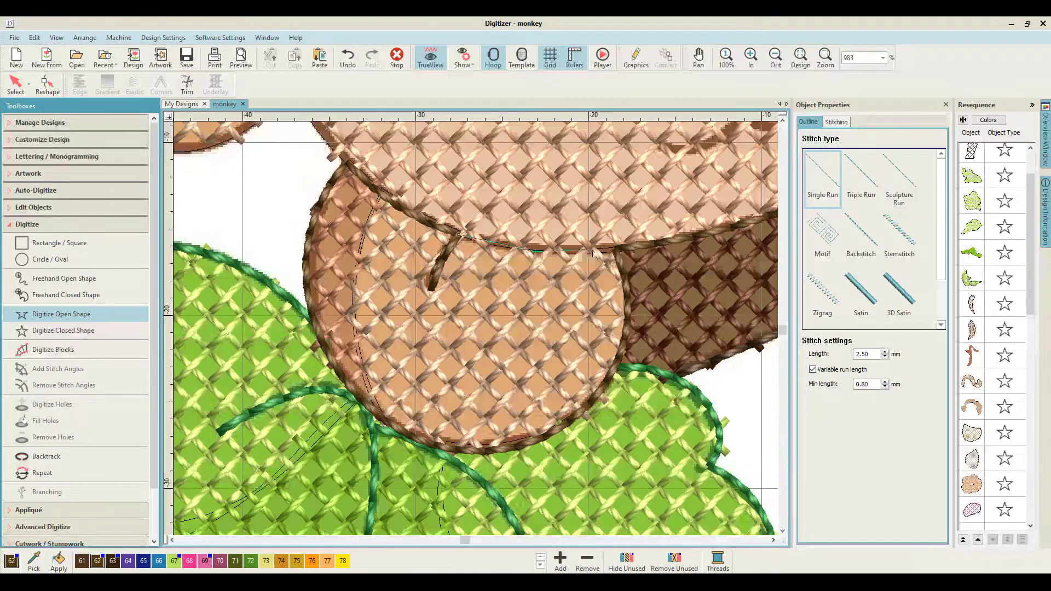
pyautogui.click(616, 253)
pyautogui.press('Return')
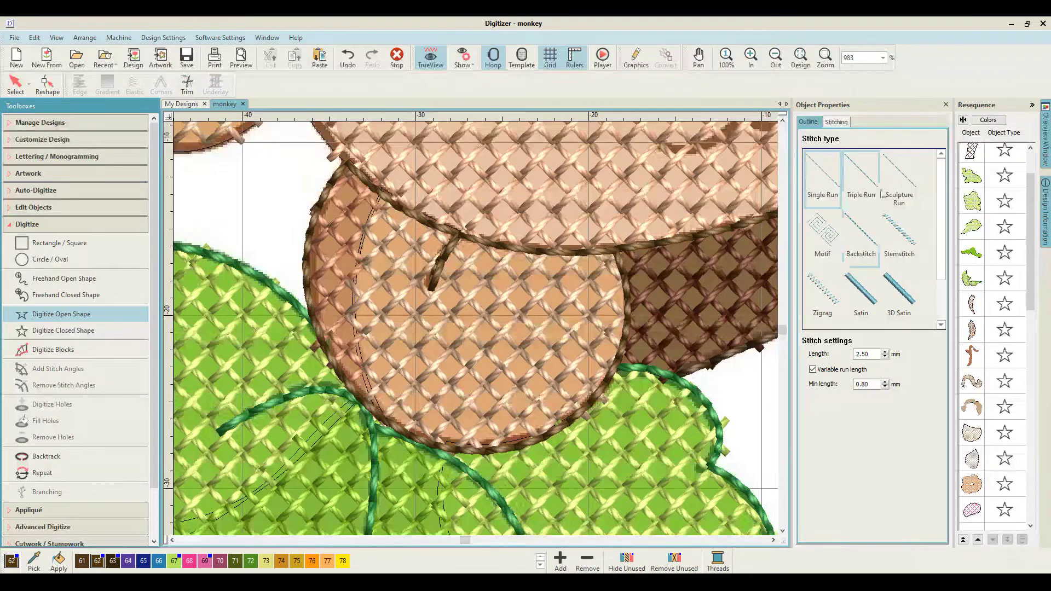
# Retrace the chin in Triple Run from the dark belly's upper corner to the front leg's outer top
pyautogui.click(860, 173)
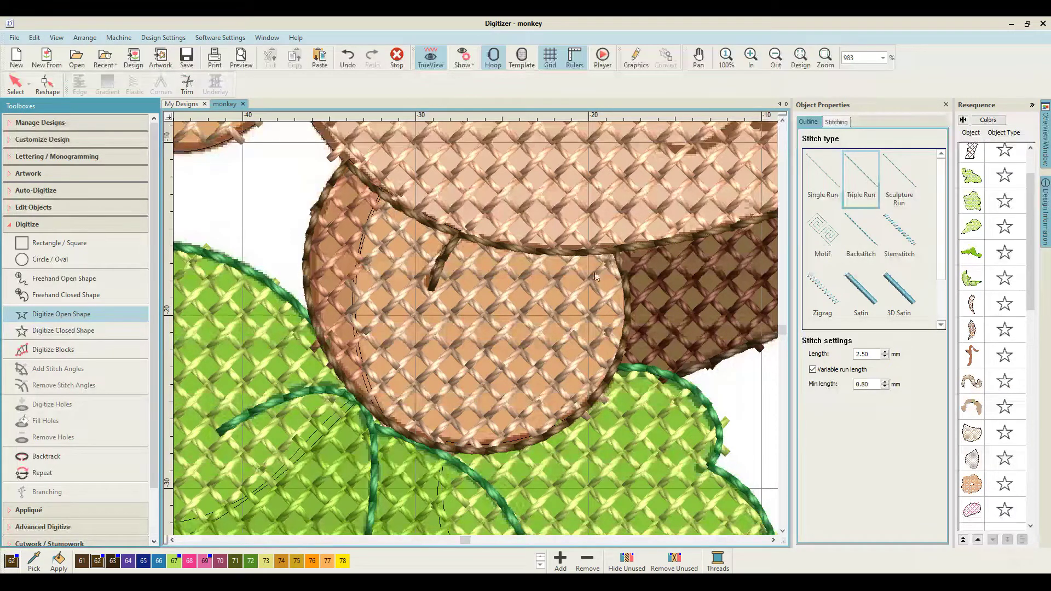
pyautogui.rightClick(489, 247)
pyautogui.rightClick(346, 164)
pyautogui.click(371, 181)
pyautogui.hotkey('shift', 'z')
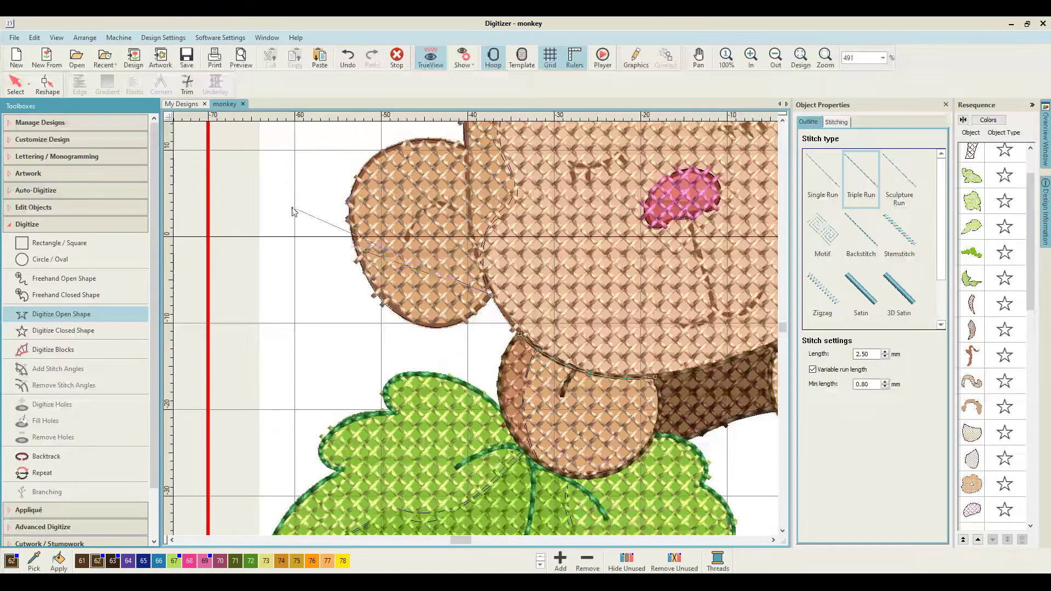
# Continue the Triple Run outline up the jaw, around the ear's rounded bottom and up its outer edge
pyautogui.scroll(-1, 294, 212)
pyautogui.press('z')
pyautogui.rightClick(462, 263)
pyautogui.rightClick(416, 281)
pyautogui.press('z')
pyautogui.rightClick(512, 272)
pyautogui.rightClick(389, 196)
pyautogui.rightClick(308, 325)
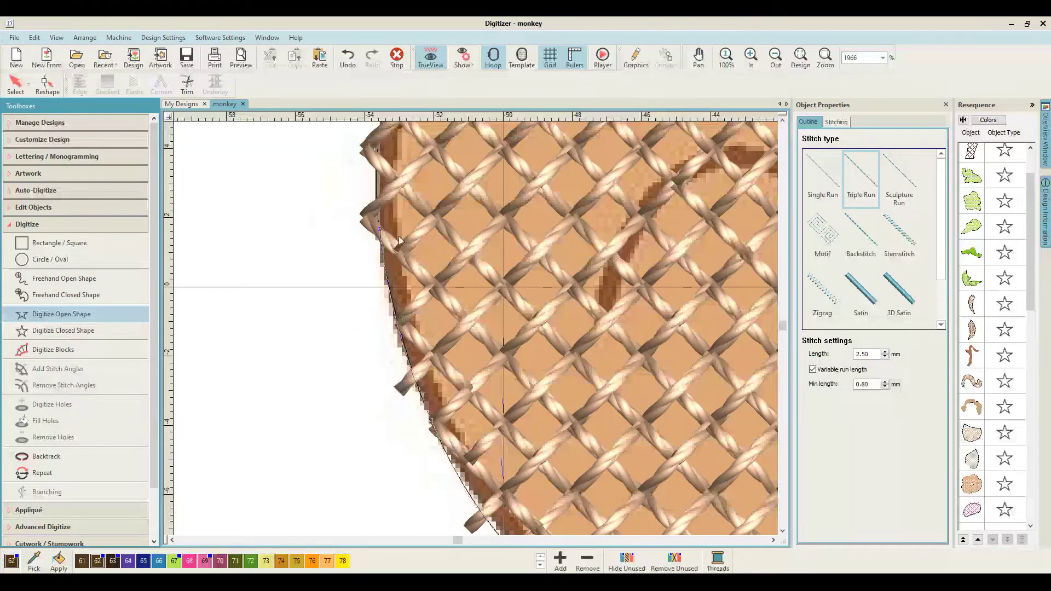
# Trace the outline over the ear's rounded top to the side of the head and finish the Triple Run line
pyautogui.scroll(3, 383, 241)
pyautogui.click(405, 248)
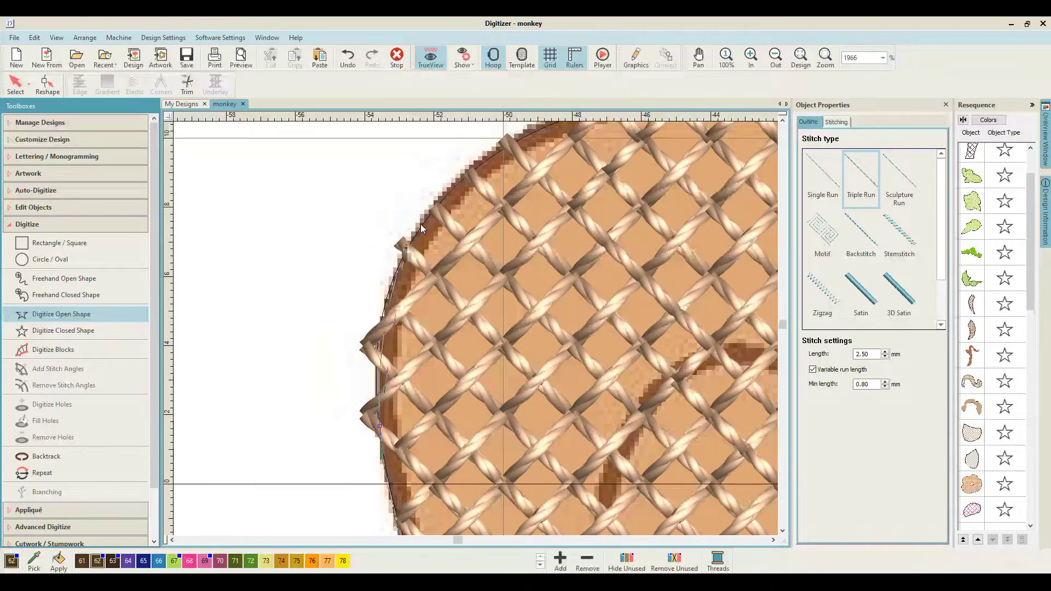
pyautogui.click(492, 153)
pyautogui.scroll(2, 519, 219)
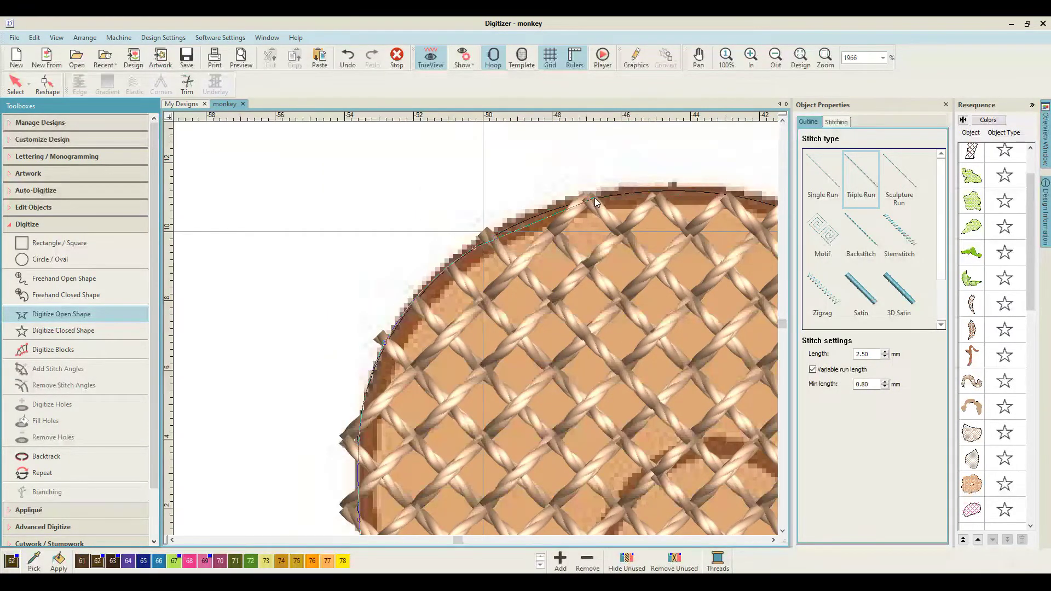
pyautogui.click(595, 198)
pyautogui.rightClick(684, 289)
pyautogui.hotkey('shift', 'z')
pyautogui.press('Return')
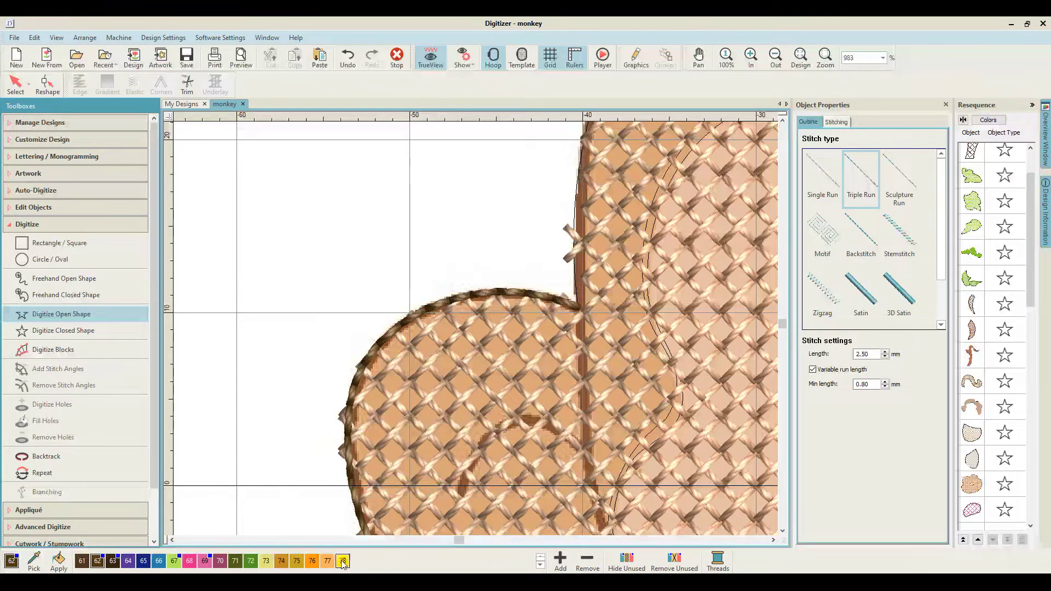
# Try to trace the head's side edge upward from the ear's top in Triple Run with green thread 72
pyautogui.click(251, 561)
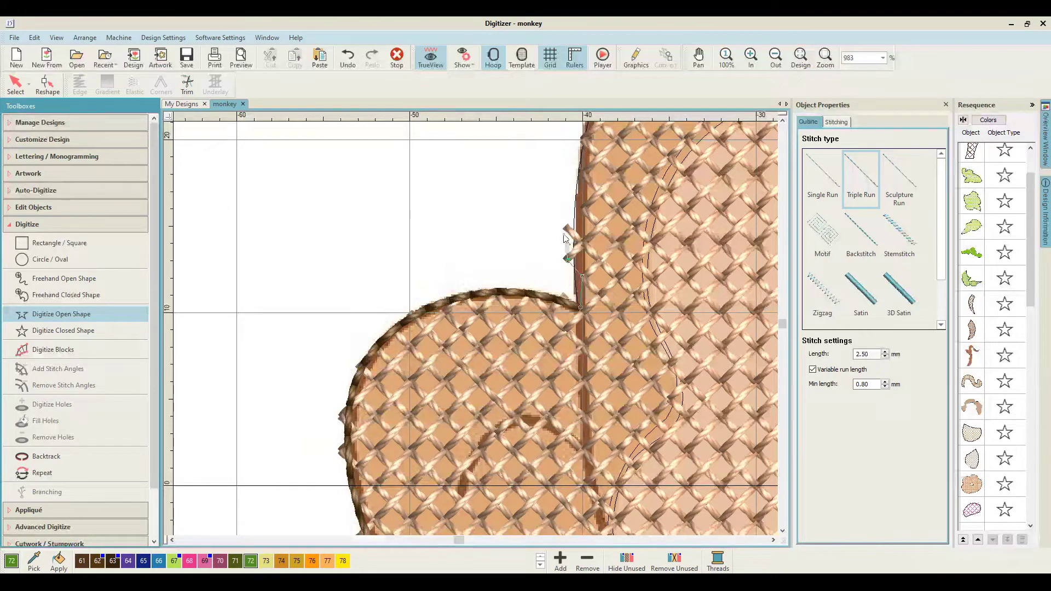
pyautogui.click(581, 172)
pyautogui.click(544, 222)
pyautogui.scroll(2, 543, 155)
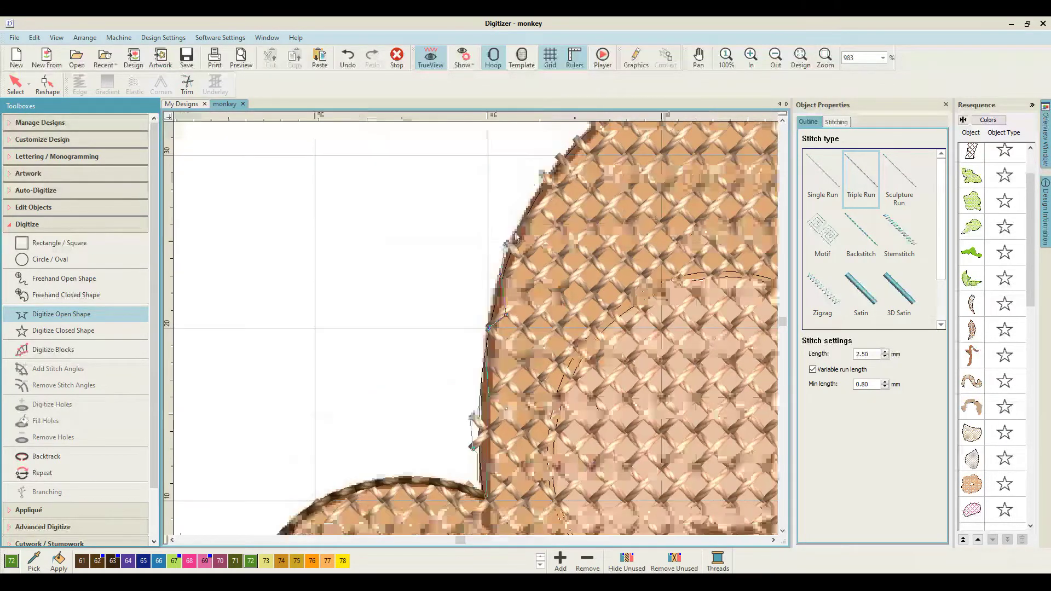
pyautogui.click(520, 223)
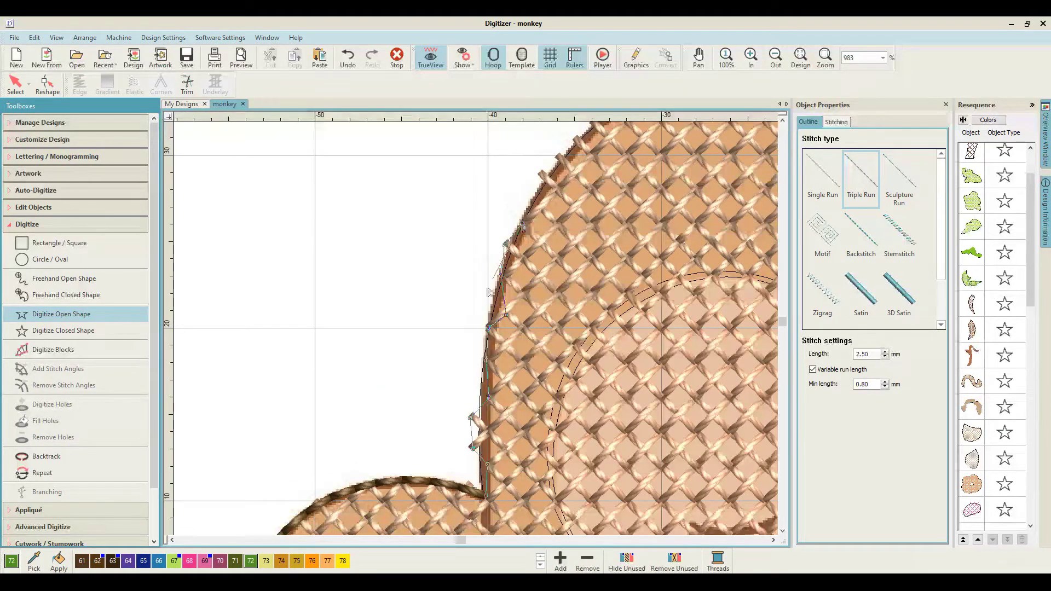
pyautogui.press('Return')
# Check the green line along the side of the head and remove it
pyautogui.scroll(-4, 553, 371)
pyautogui.scroll(6, 552, 371)
pyautogui.scroll(-6, 531, 401)
pyautogui.hotkey('shift', 'z')
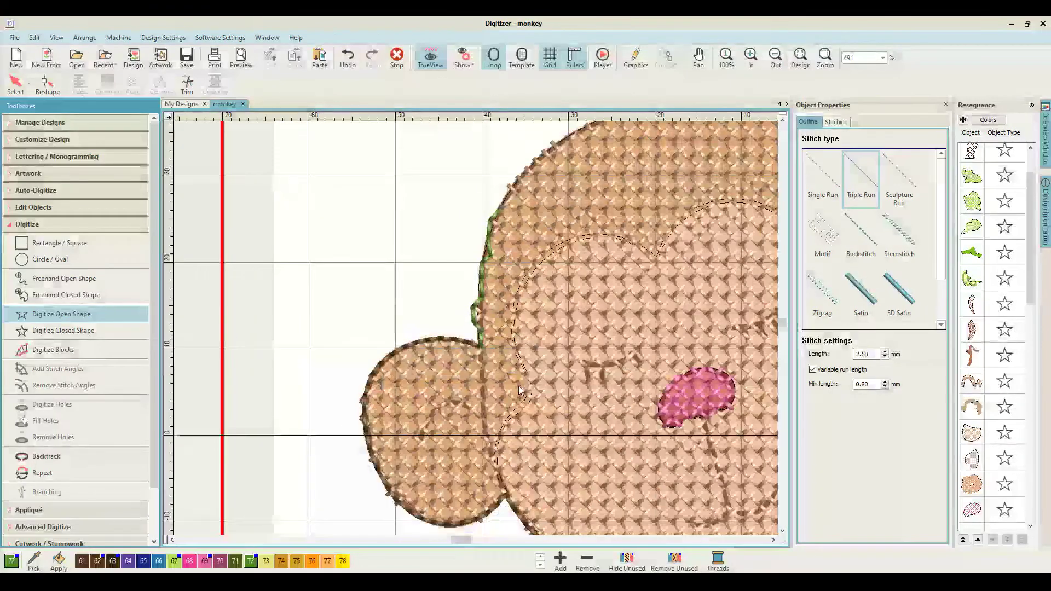
pyautogui.press('z')
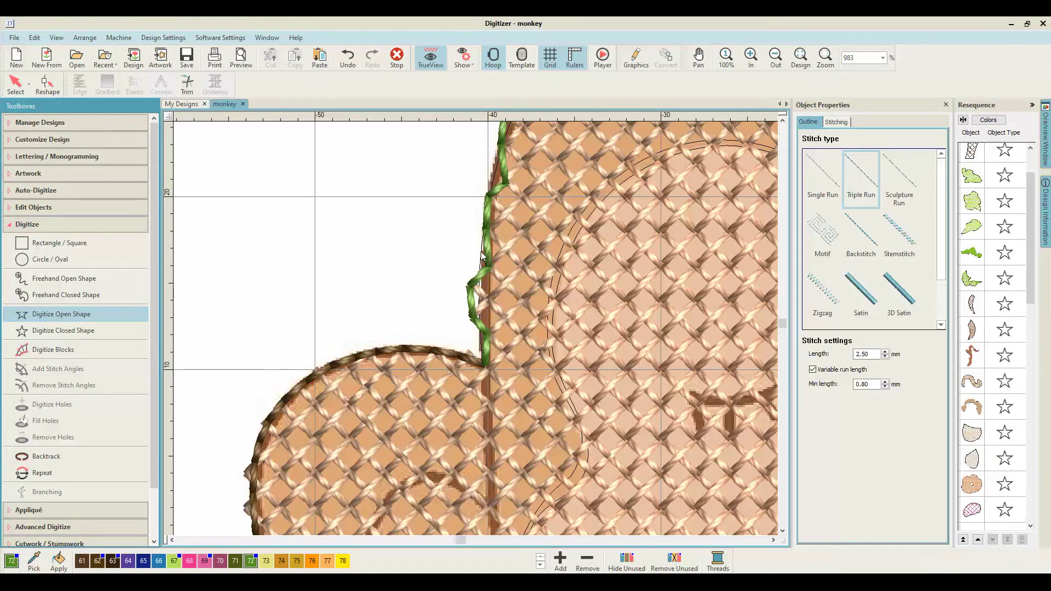
pyautogui.press('Return')
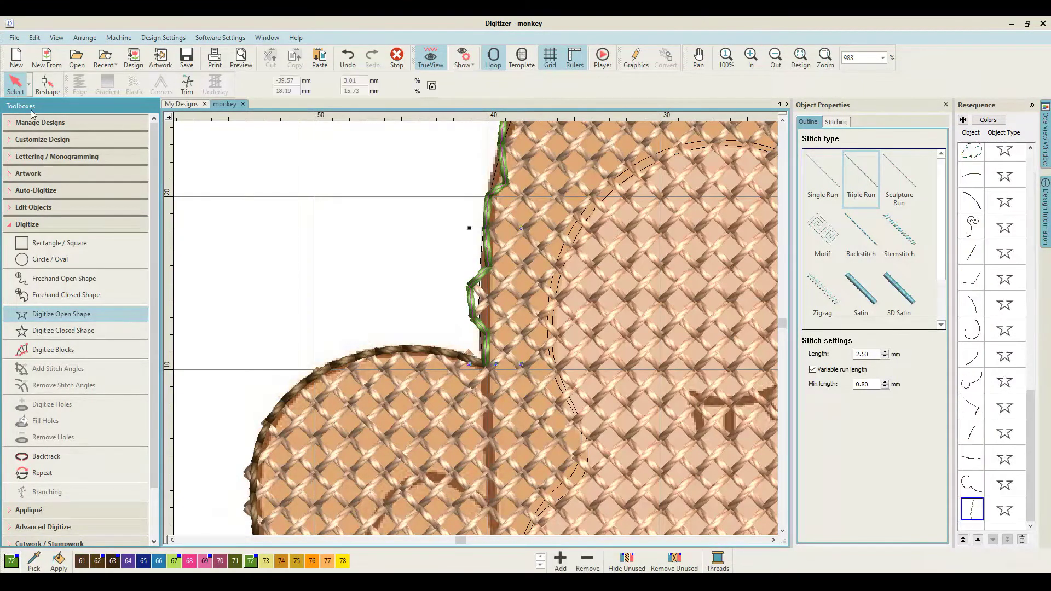
pyautogui.press('Escape')
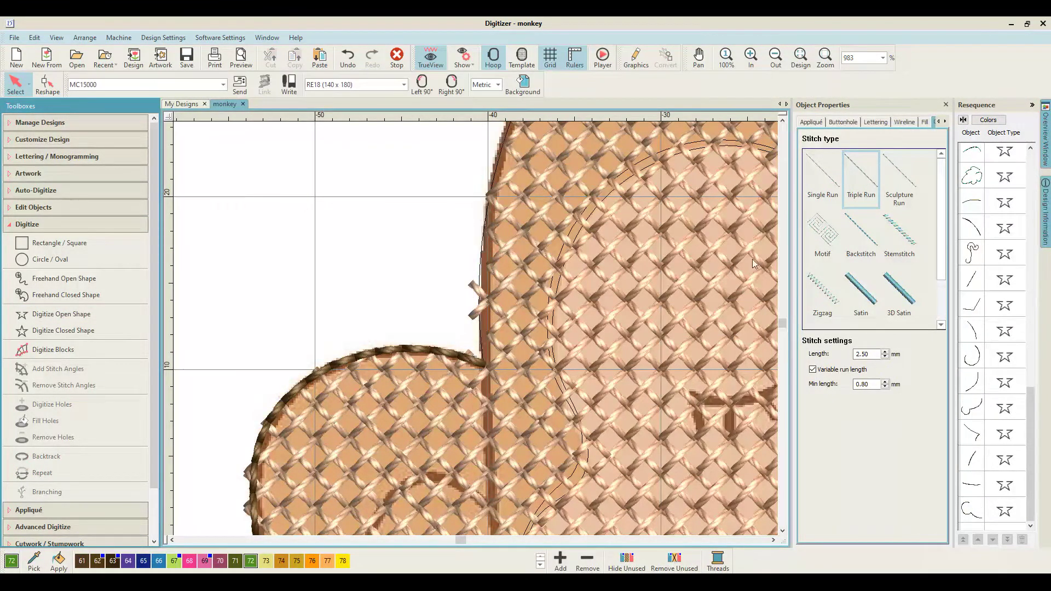
# Trace a green Single Run line from the ear's top junction down the head edge and around the inner ear curve
pyautogui.click(821, 186)
pyautogui.click(485, 367)
pyautogui.hotkey('shift', 'z')
pyautogui.click(316, 347)
pyautogui.click(46, 316)
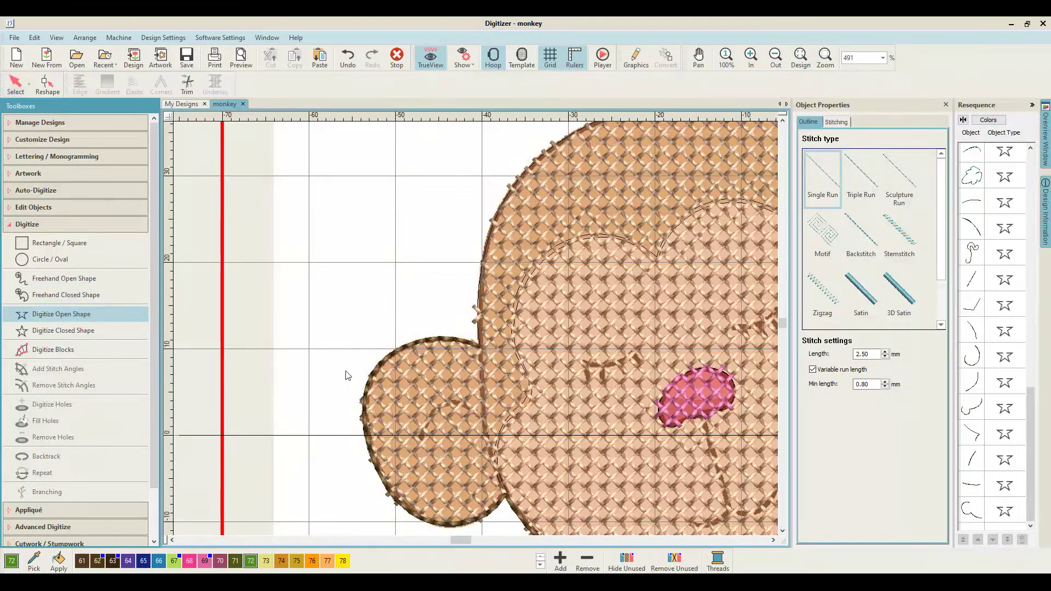
pyautogui.press('z')
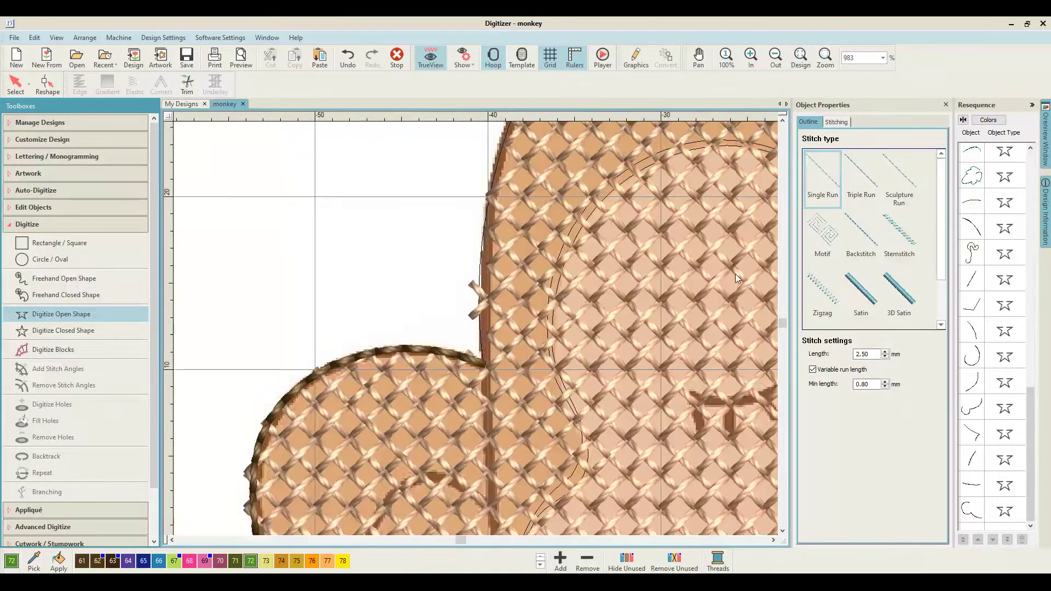
pyautogui.click(485, 367)
pyautogui.click(488, 455)
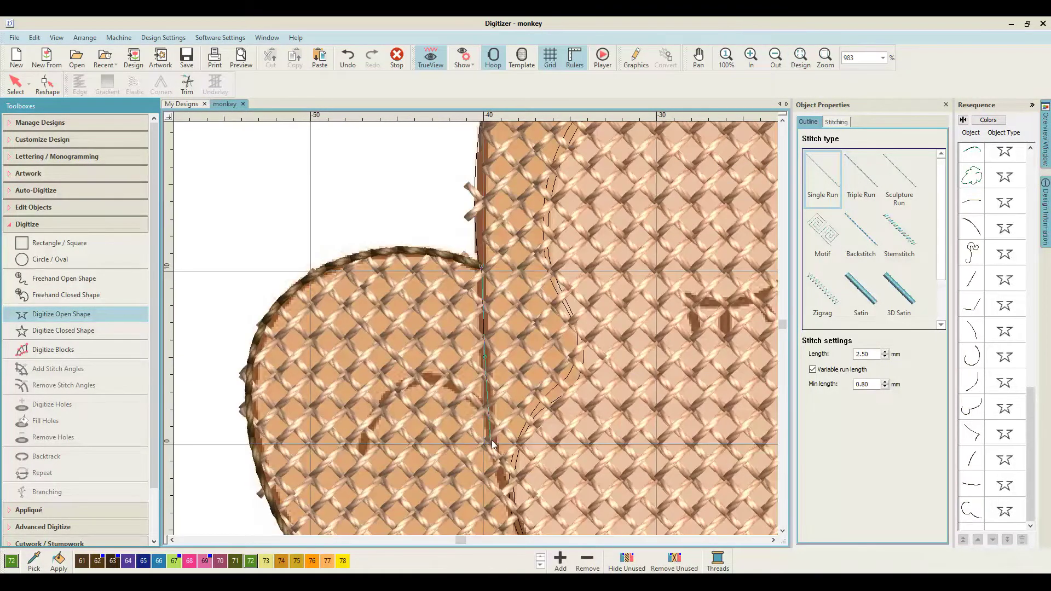
pyautogui.click(489, 414)
pyautogui.rightClick(429, 379)
pyautogui.rightClick(362, 452)
pyautogui.press('Return')
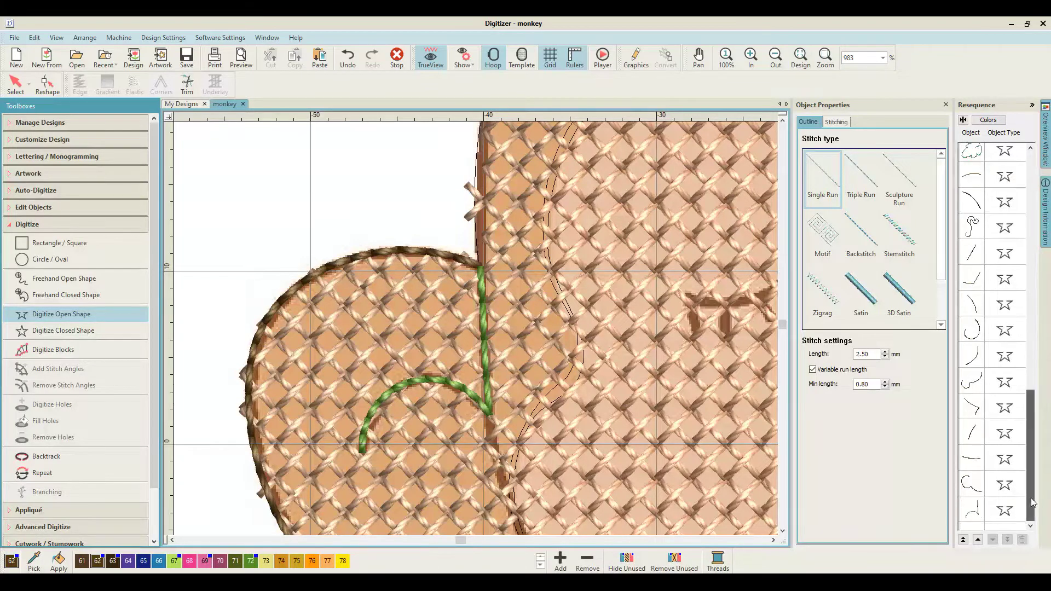
# Recolor the green inner ear line with dark brown thread 62
pyautogui.press('Escape')
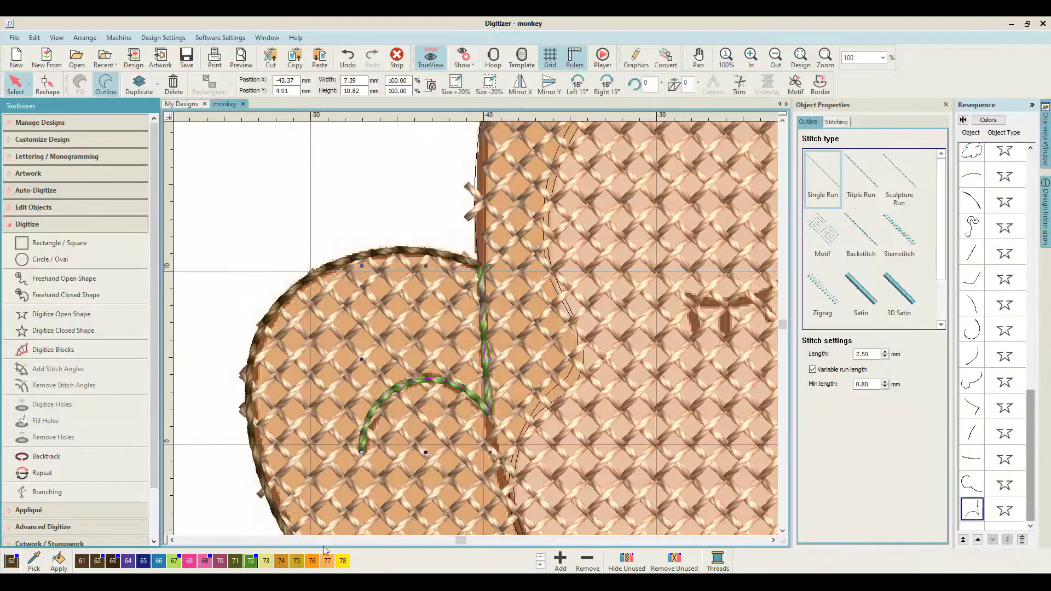
pyautogui.click(97, 560)
pyautogui.click(236, 245)
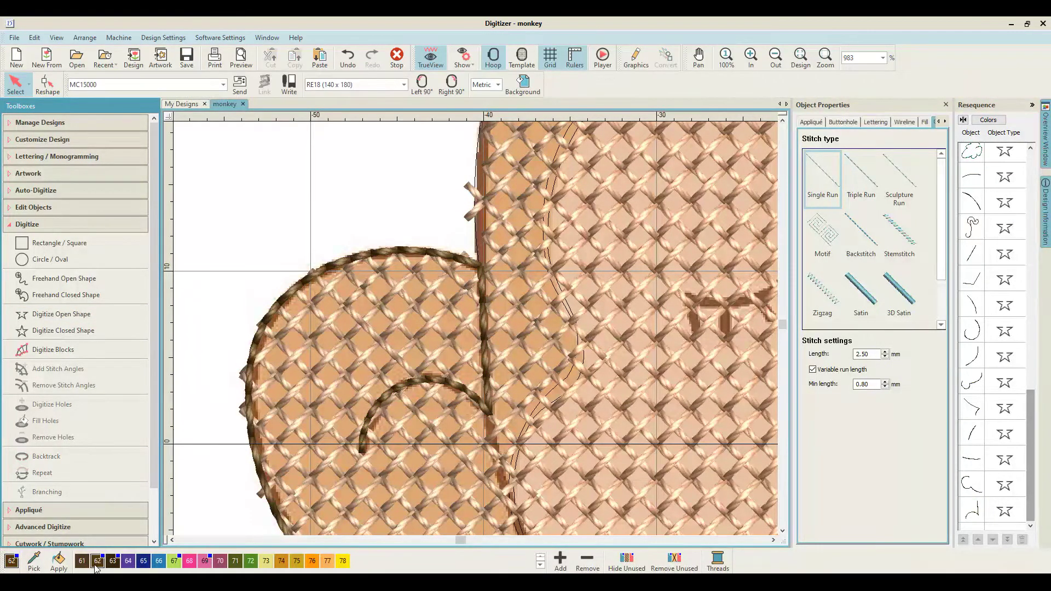
# Retrace the inner ear curve in Triple Run from its free end back to the head edge
pyautogui.click(861, 176)
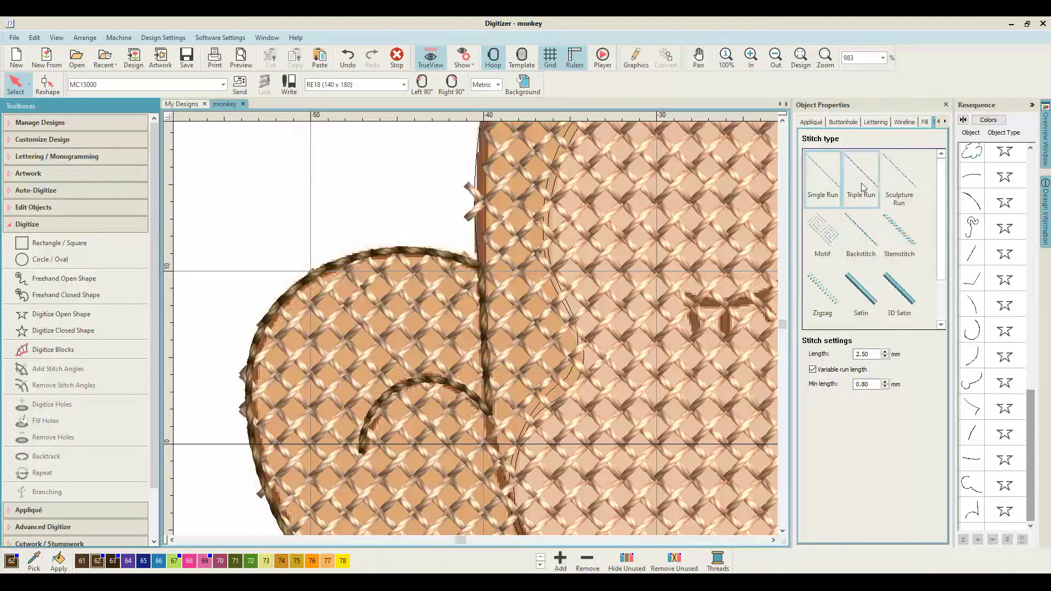
pyautogui.click(361, 452)
pyautogui.click(305, 208)
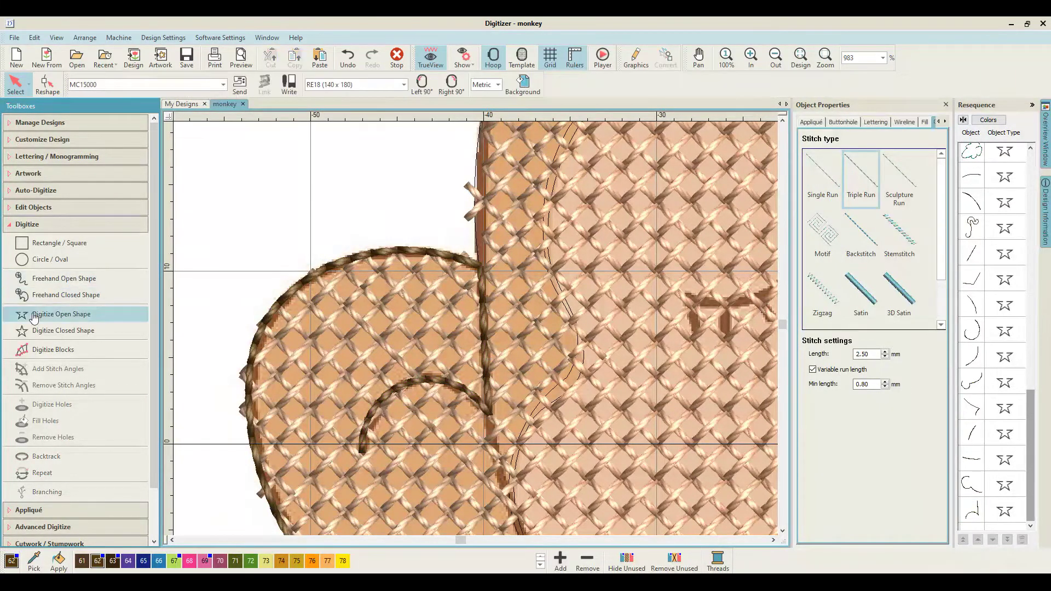
pyautogui.click(60, 314)
pyautogui.click(420, 379)
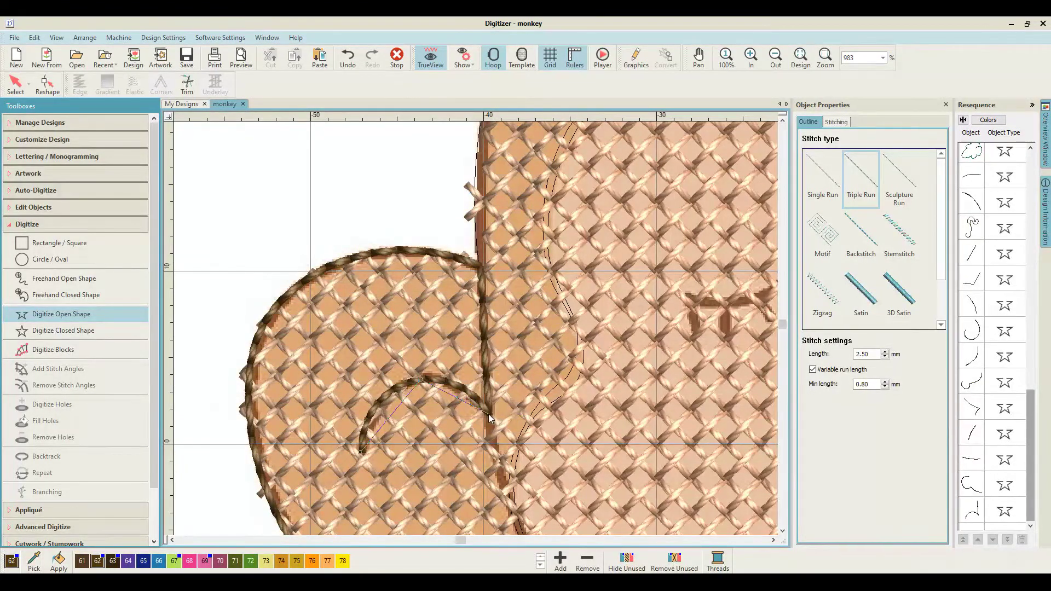
pyautogui.press('Return')
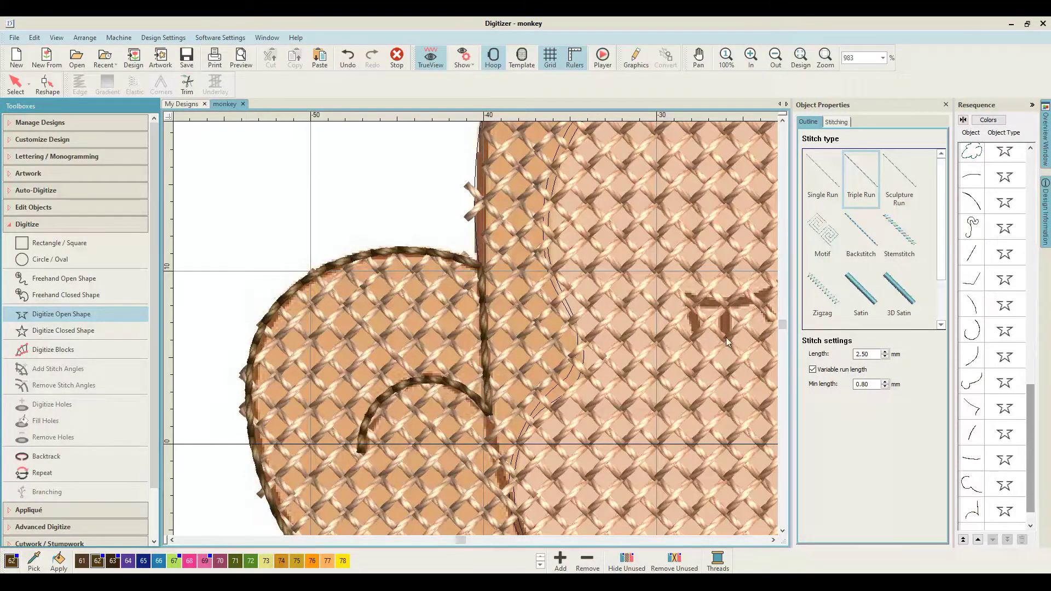
# Trace a Single Run line down the head edge from the inner ear curve to the ear's lower junction
pyautogui.click(822, 175)
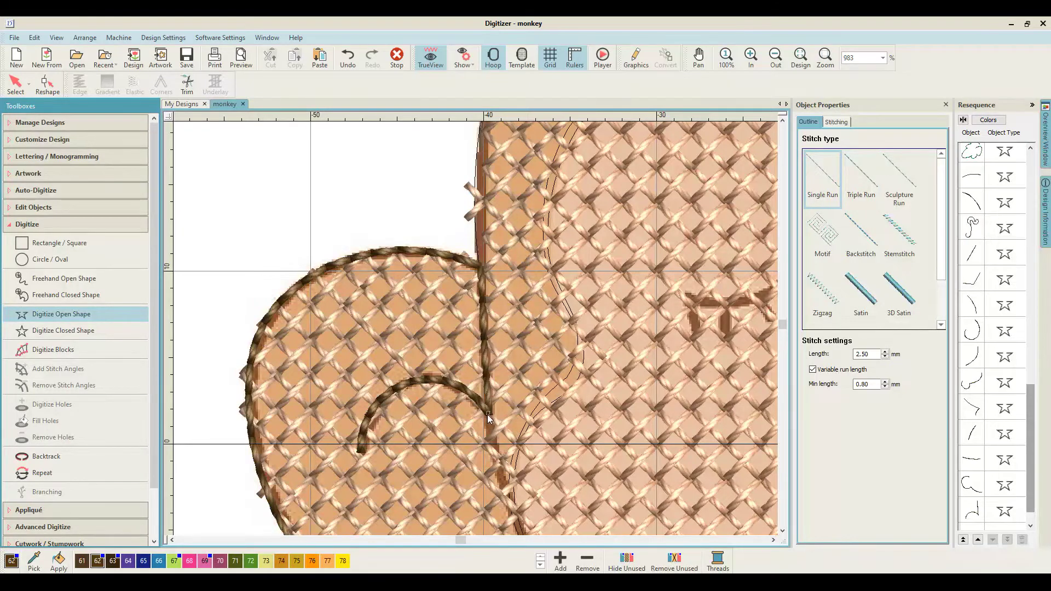
pyautogui.click(487, 413)
pyautogui.click(510, 422)
pyautogui.click(527, 464)
pyautogui.press('Return')
# Trace a Triple Run line from the ear's lower junction up the head edge and along the head's upper curve
pyautogui.click(861, 175)
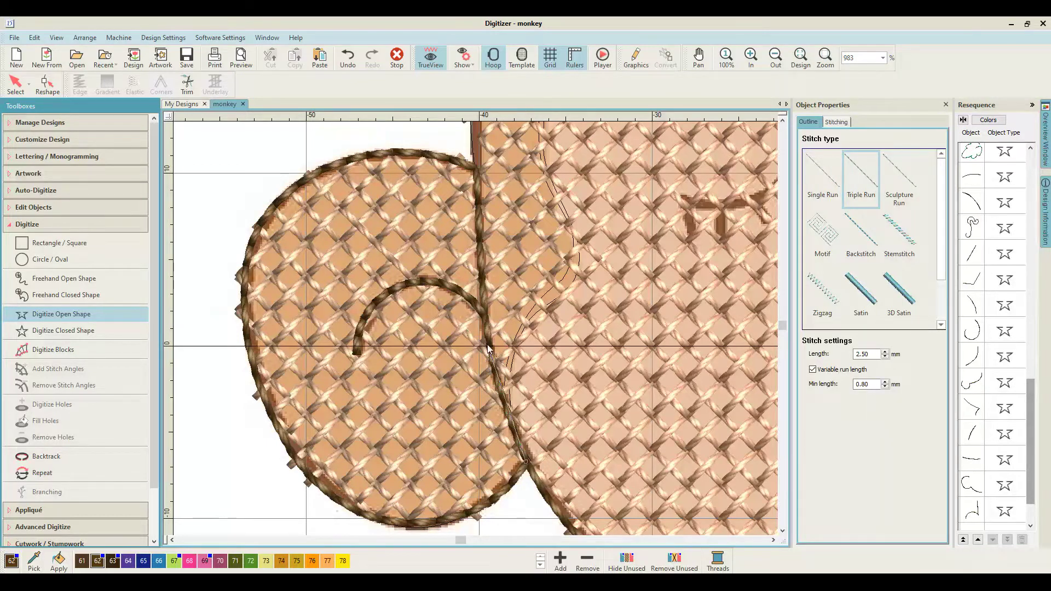
pyautogui.scroll(3, 484, 344)
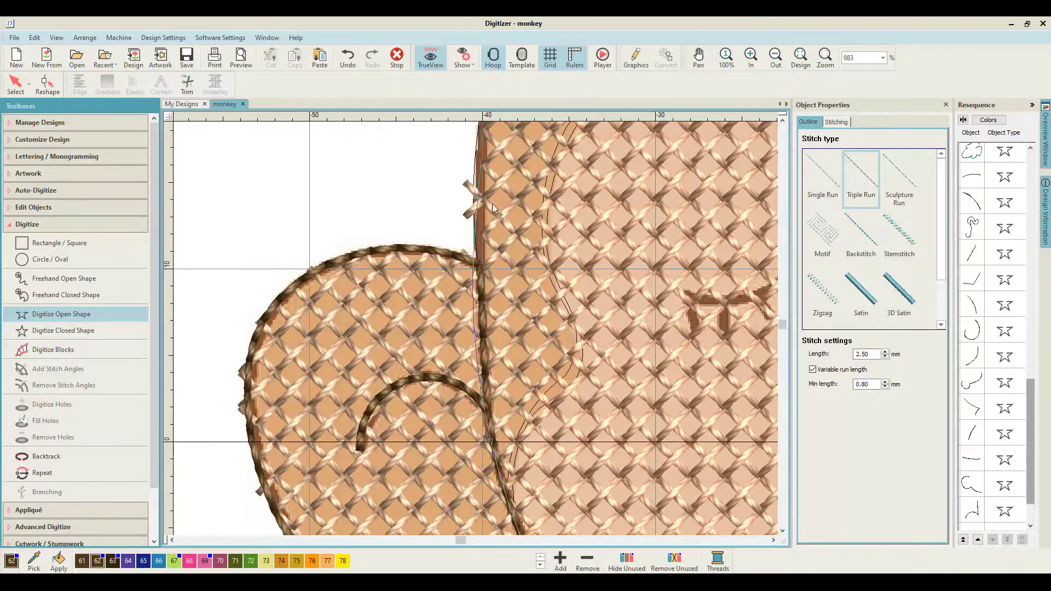
pyautogui.scroll(6, 493, 213)
pyautogui.rightClick(501, 199)
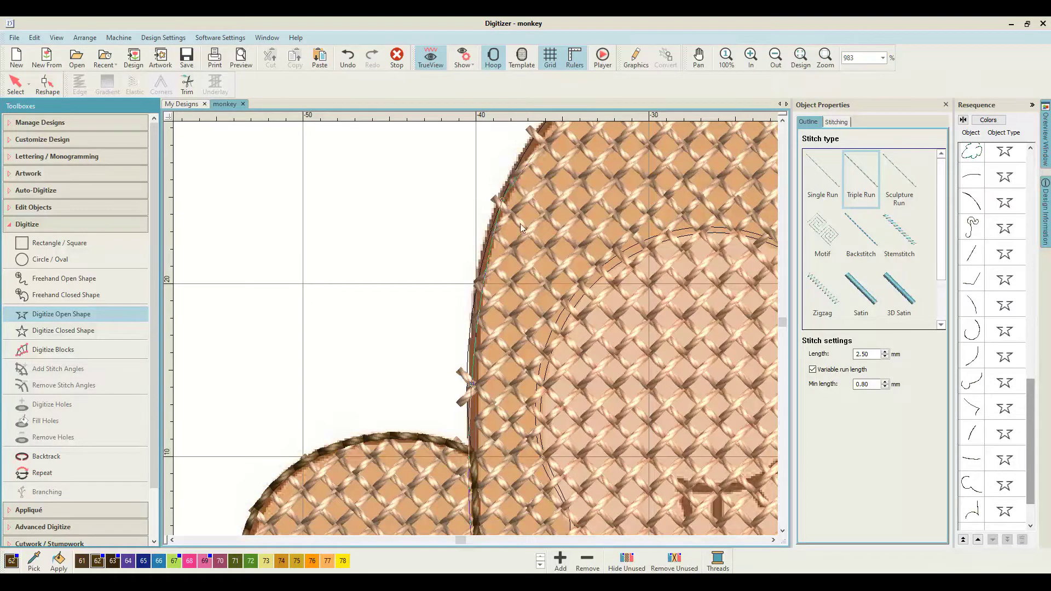
pyautogui.scroll(6, 527, 163)
pyautogui.click(507, 256)
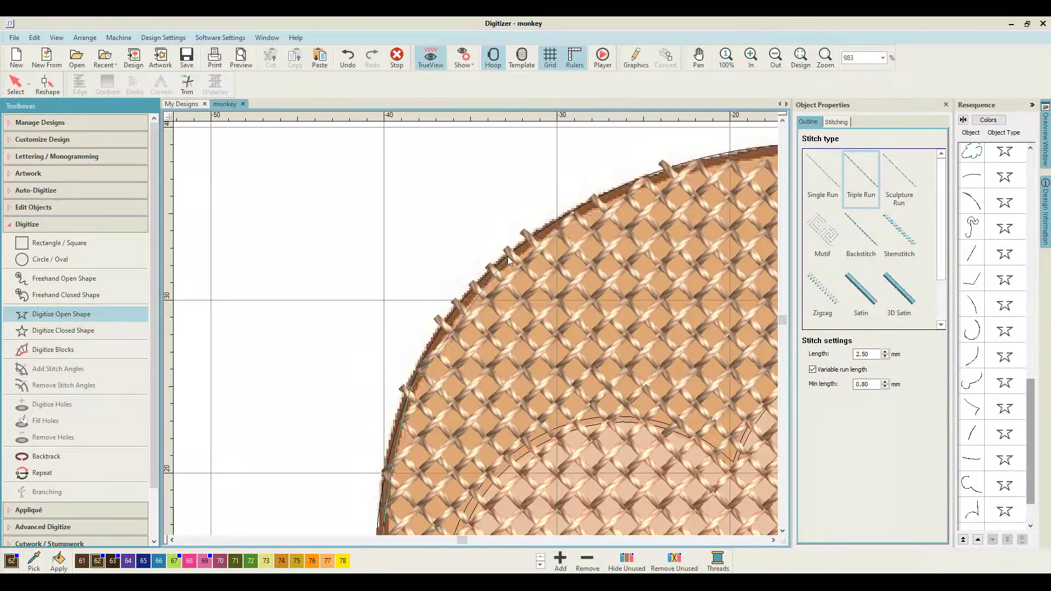
pyautogui.rightClick(677, 167)
pyautogui.rightClick(657, 291)
pyautogui.click(658, 298)
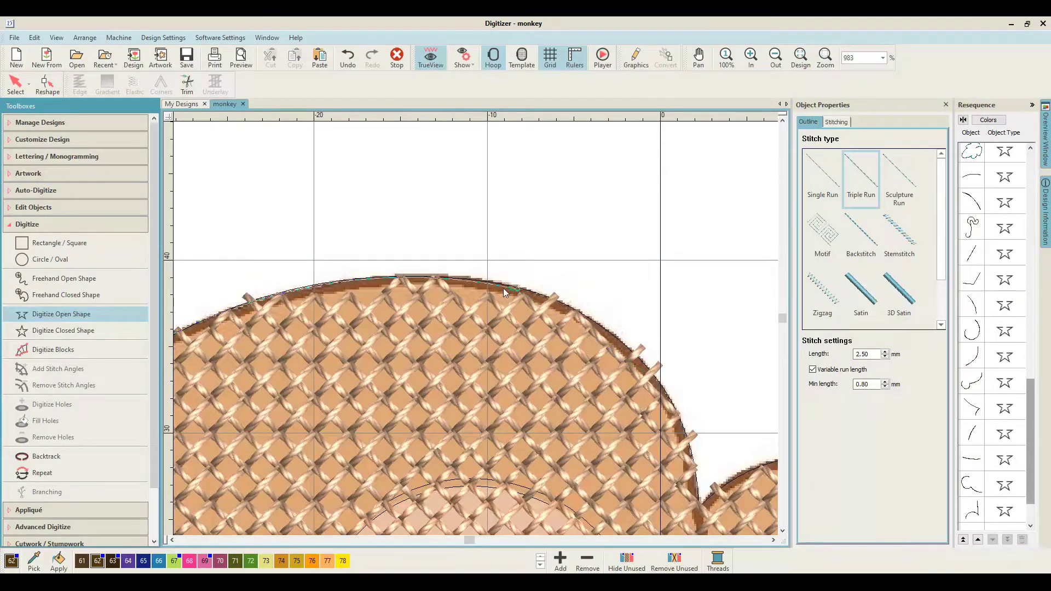
pyautogui.press('BackSpace')
# Continue the Triple Run line over the head's upper curve and down the edge beside the back ear to its inner ear curve
pyautogui.press('z')
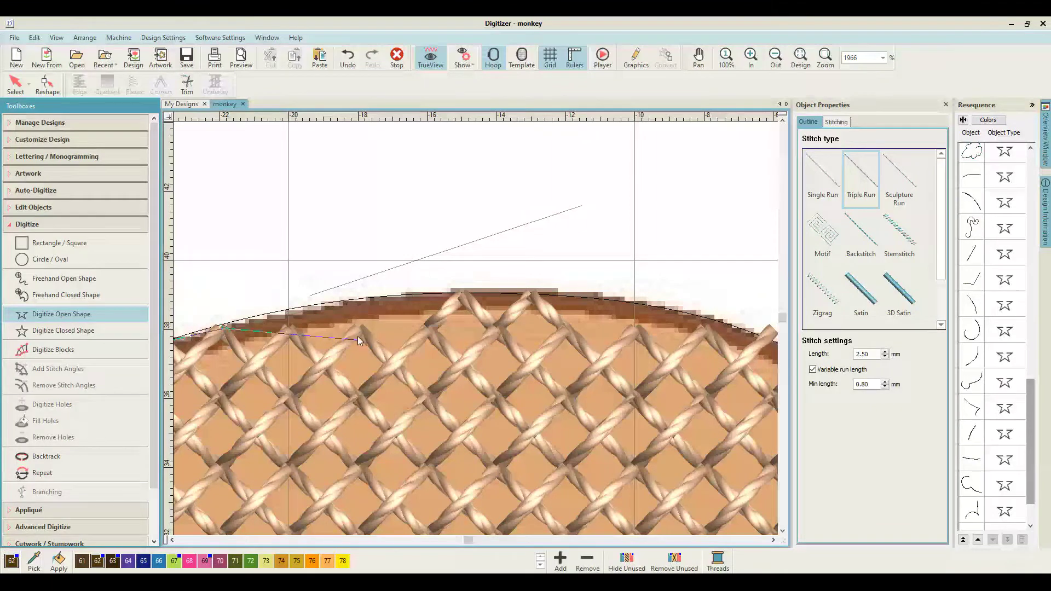
pyautogui.hscroll(-3, 250, 319)
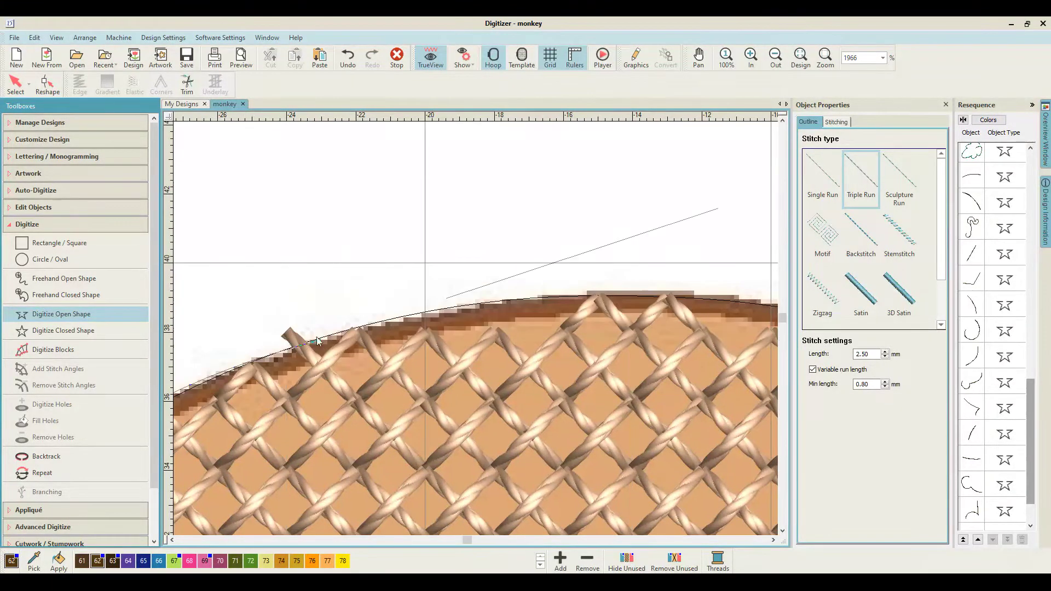
pyautogui.rightClick(356, 328)
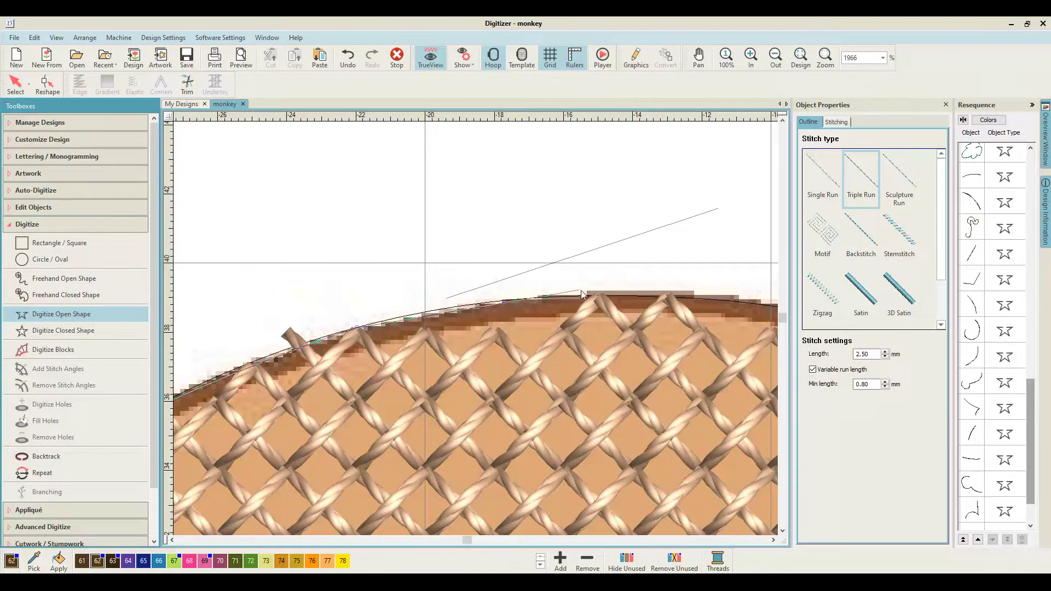
pyautogui.rightClick(599, 294)
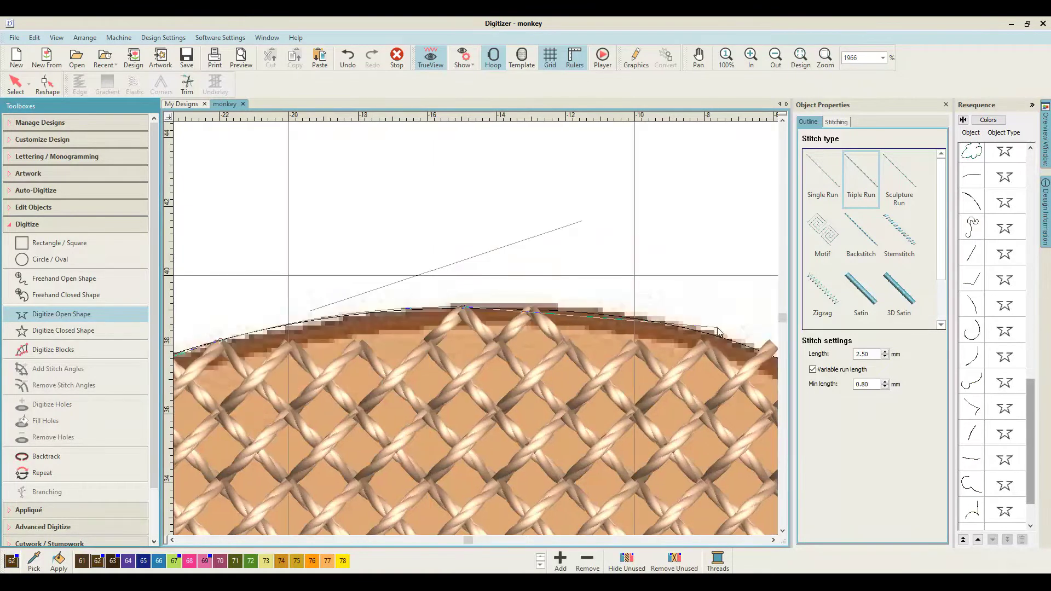
pyautogui.rightClick(716, 333)
pyautogui.rightClick(638, 403)
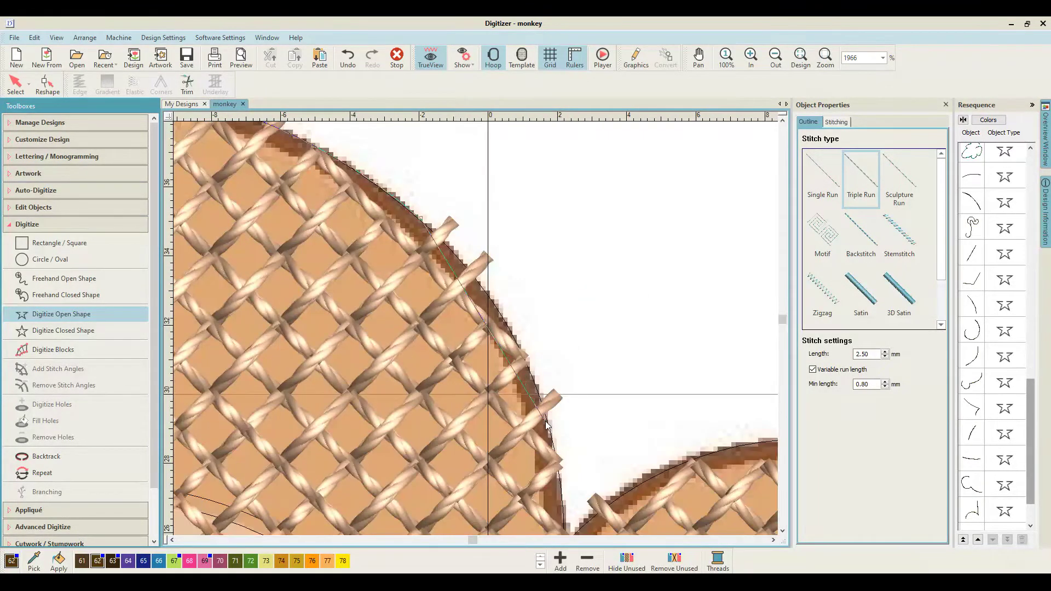
pyautogui.scroll(-3, 551, 427)
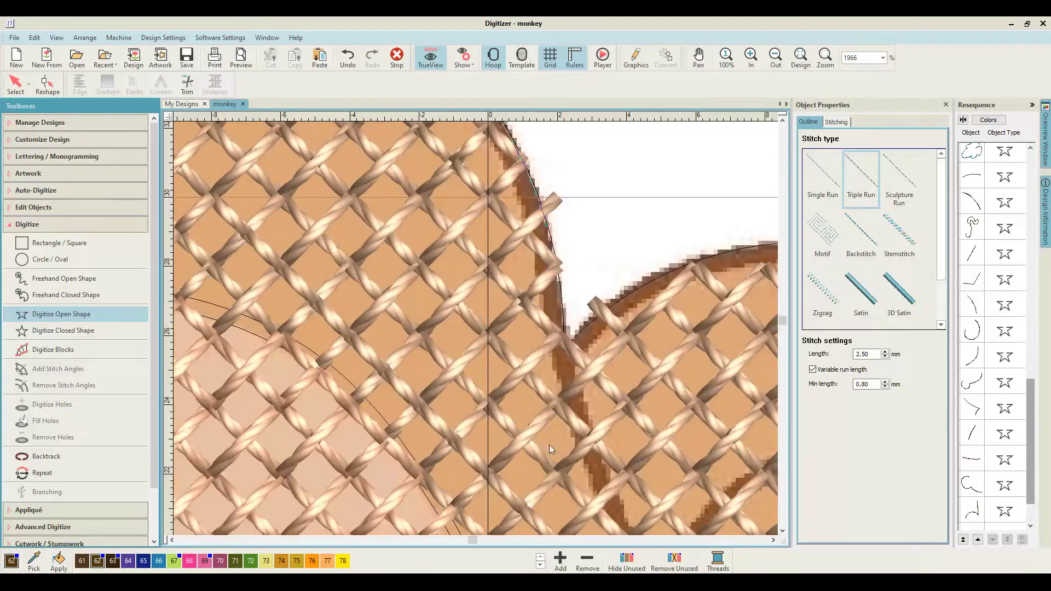
pyautogui.click(563, 345)
pyautogui.hotkey('shift', 'z')
pyautogui.hotkey('shift', 'z')
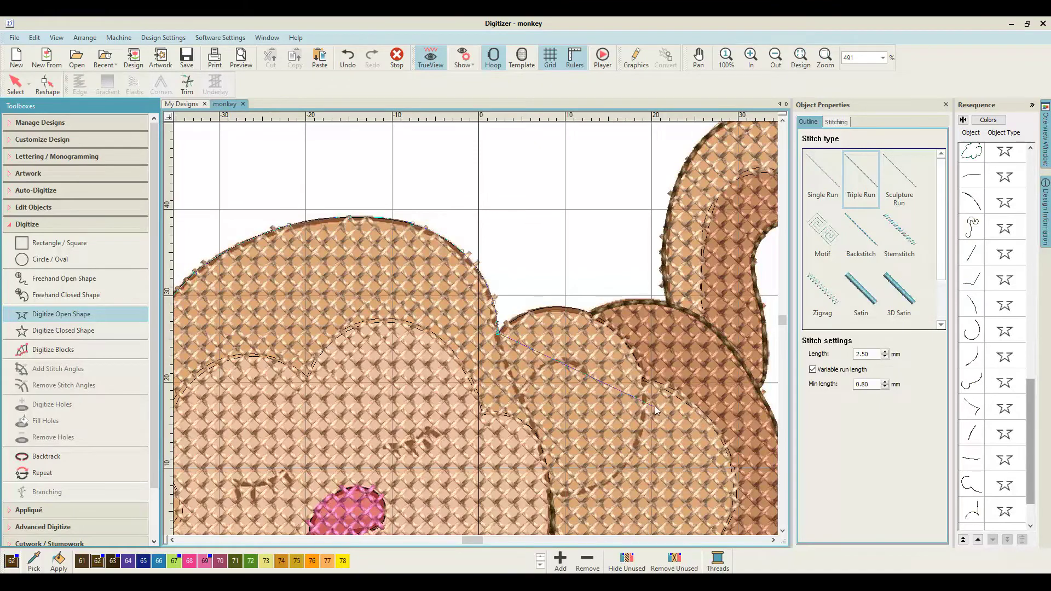
pyautogui.press('z')
pyautogui.scroll(-2, 586, 378)
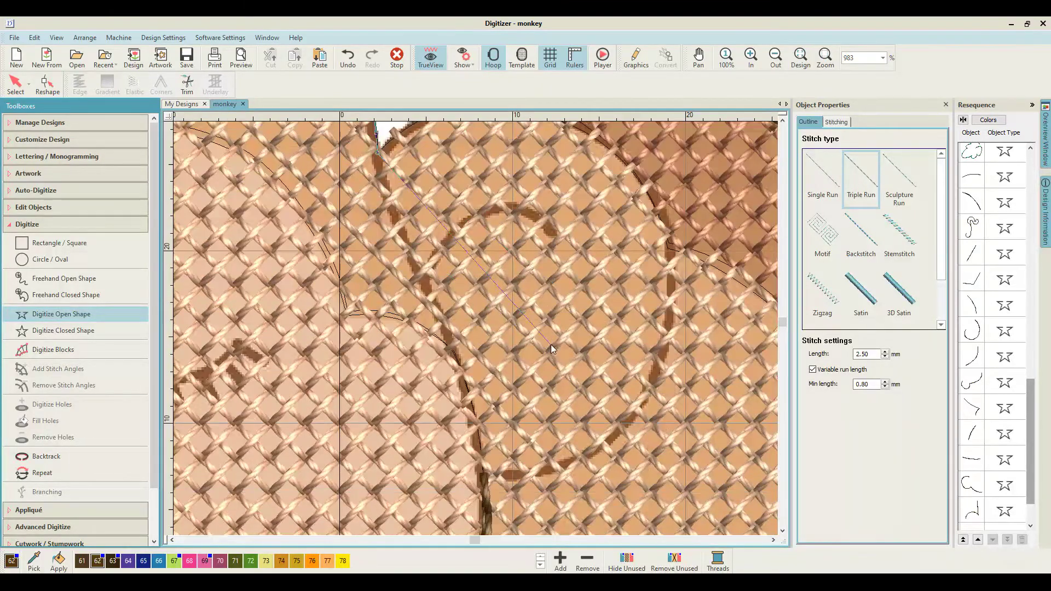
pyautogui.click(387, 205)
pyautogui.press('Return')
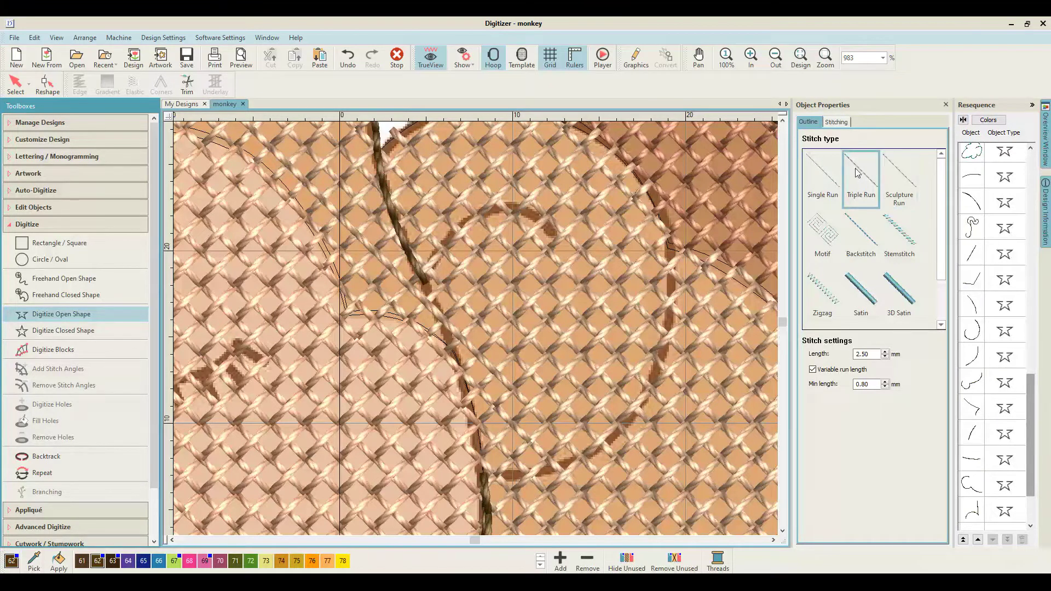
# Trace a Single Run line along the back ear's inner curve from the head edge to its free end
pyautogui.press('z')
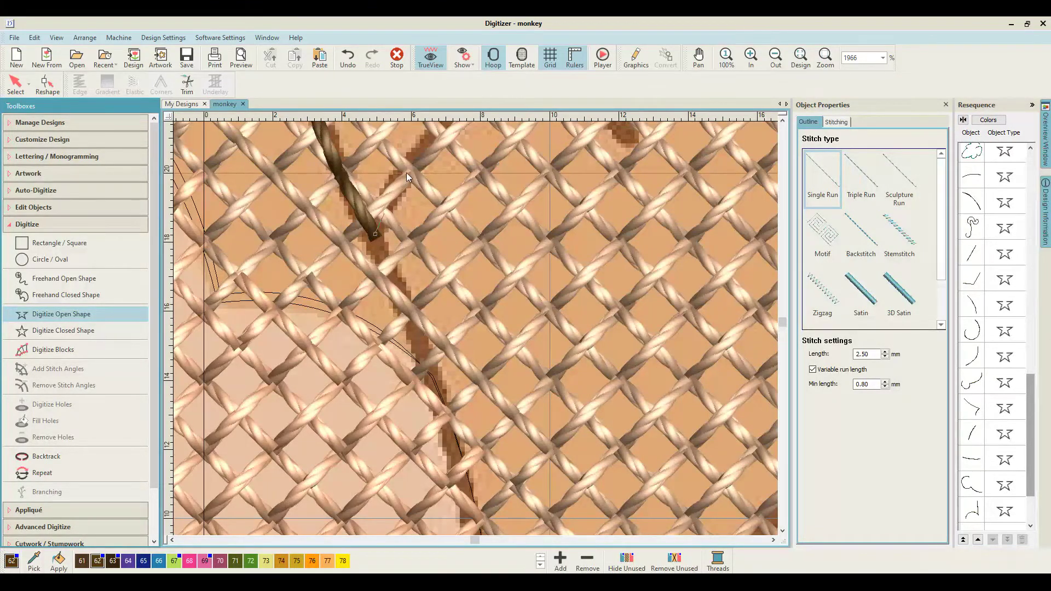
pyautogui.rightClick(466, 224)
pyautogui.click(598, 195)
pyautogui.click(655, 244)
pyautogui.press('Return')
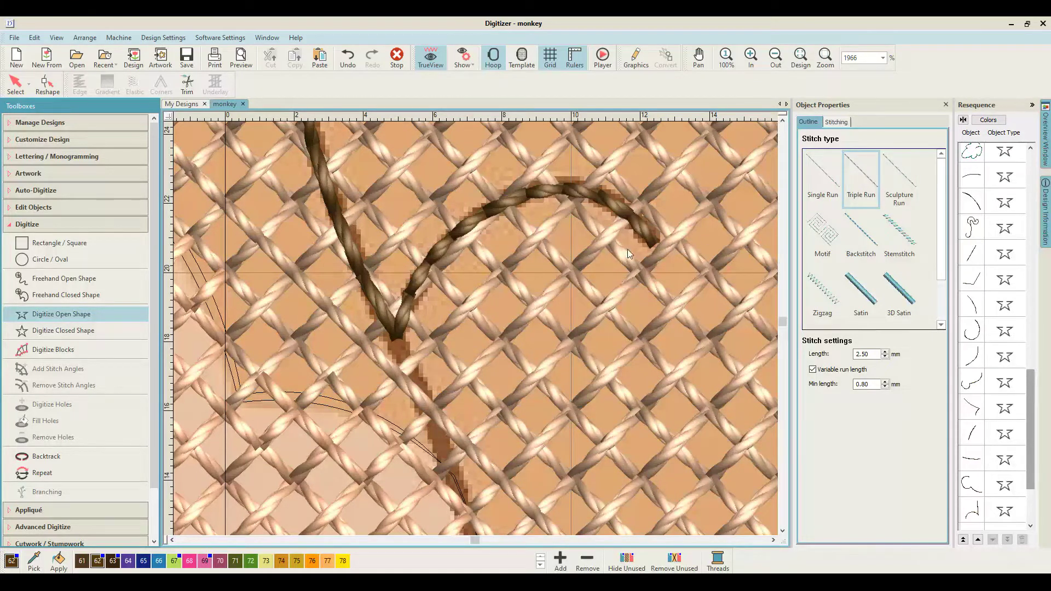
# Retrace the back ear's inner curve in Triple Run and continue down the head edge to the ear's lower junction
pyautogui.click(650, 243)
pyautogui.rightClick(558, 188)
pyautogui.rightClick(431, 261)
pyautogui.click(395, 336)
pyautogui.scroll(-3, 441, 478)
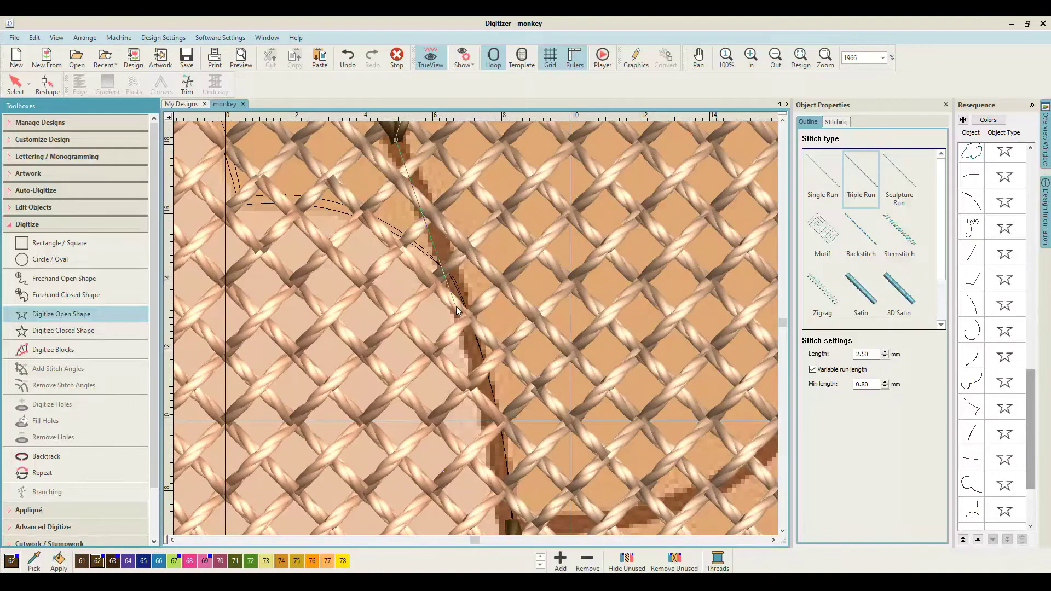
pyautogui.scroll(-3, 465, 316)
pyautogui.click(510, 327)
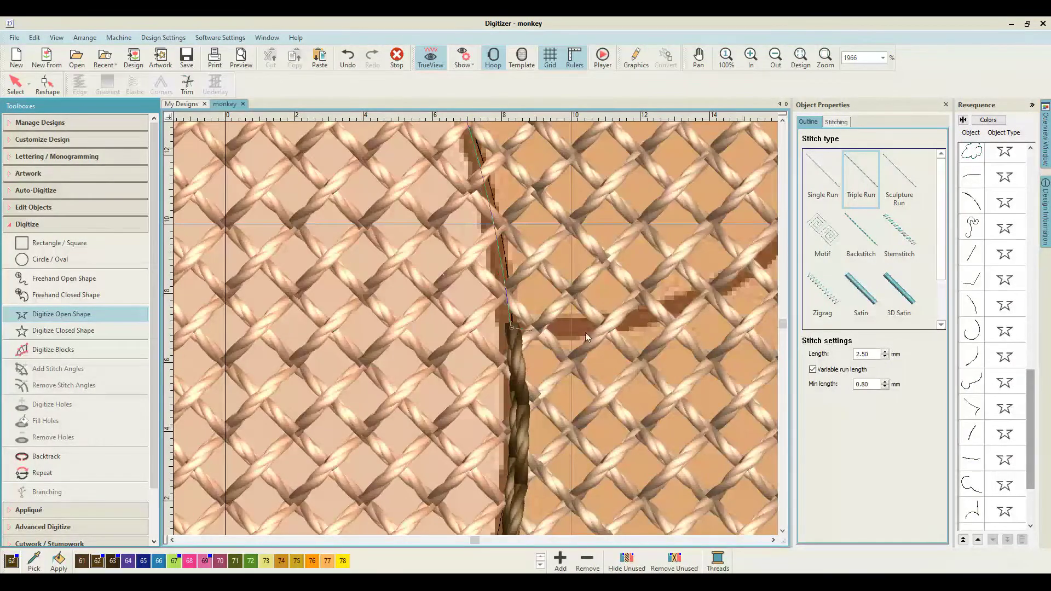
# Continue the Triple Run line around the back ear's outer edge to its upper junction with the head and finish it
pyautogui.rightClick(691, 305)
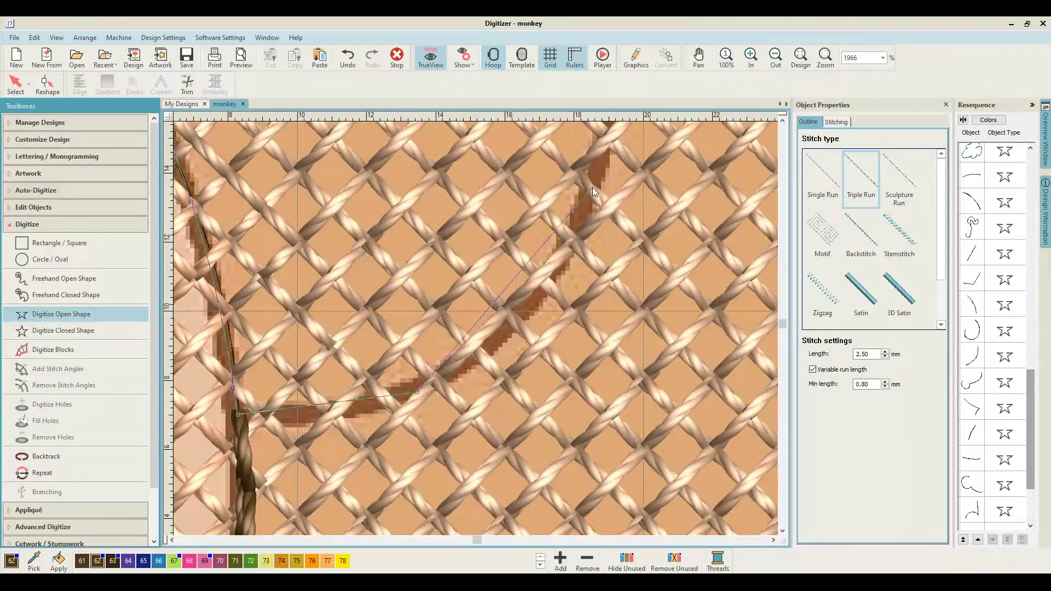
pyautogui.rightClick(592, 187)
pyautogui.scroll(5, 633, 185)
pyautogui.click(604, 261)
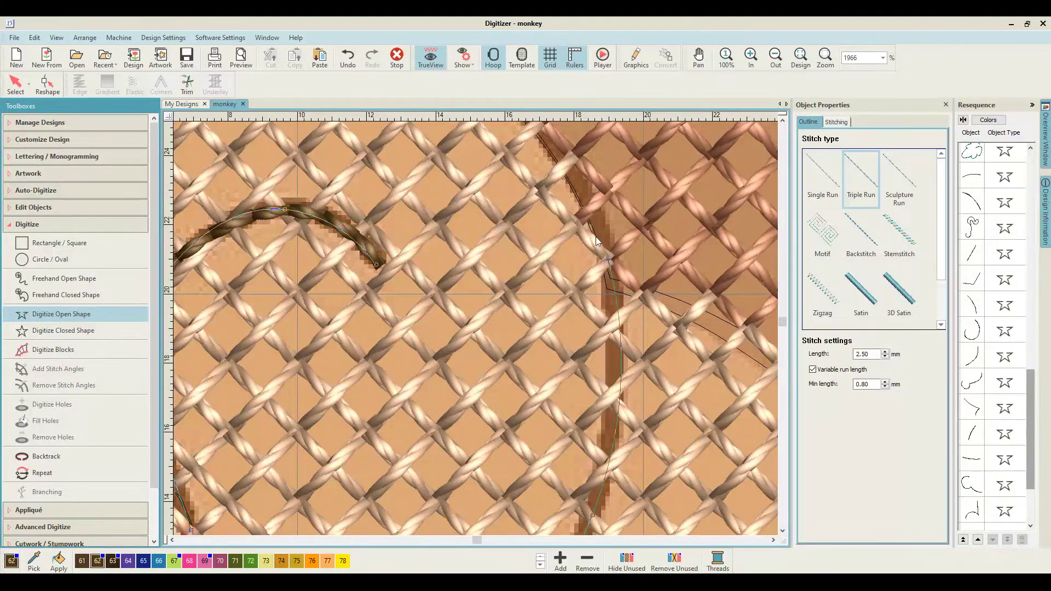
pyautogui.scroll(3, 602, 261)
pyautogui.rightClick(462, 254)
pyautogui.rightClick(366, 206)
pyautogui.rightClick(295, 284)
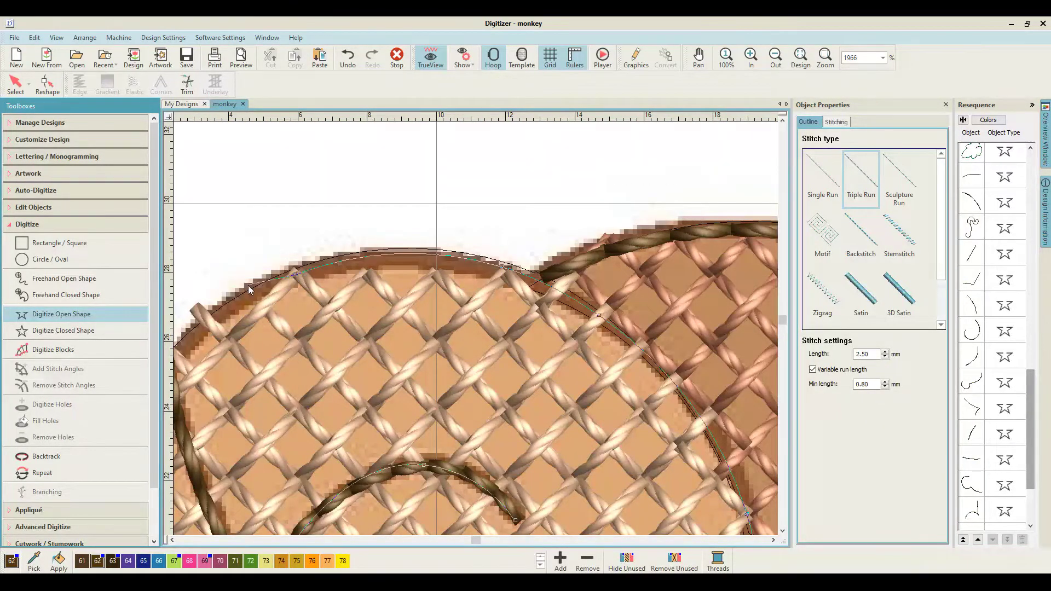
pyautogui.rightClick(302, 369)
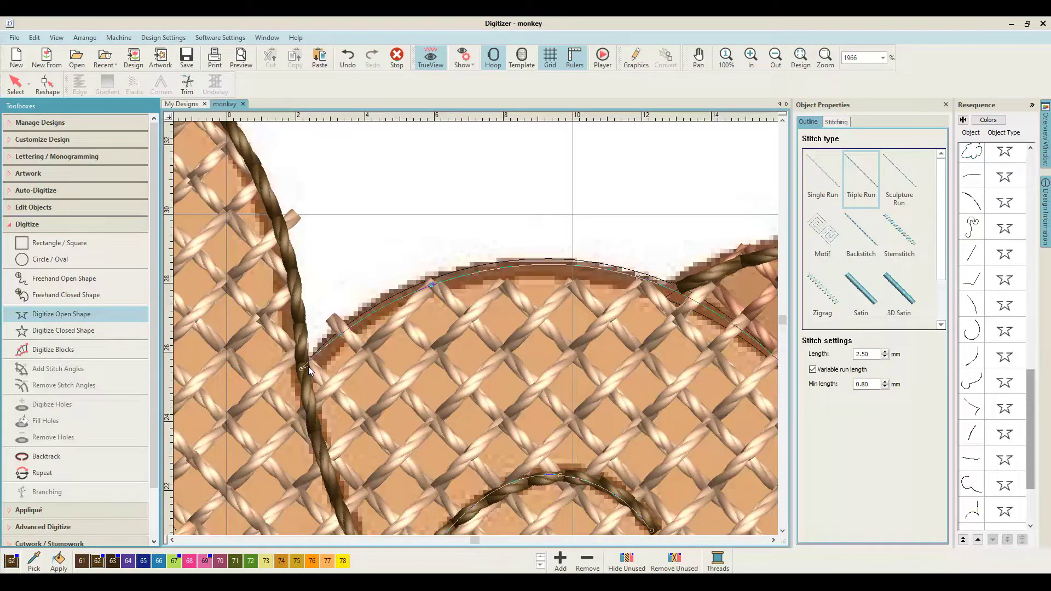
pyautogui.press('Return')
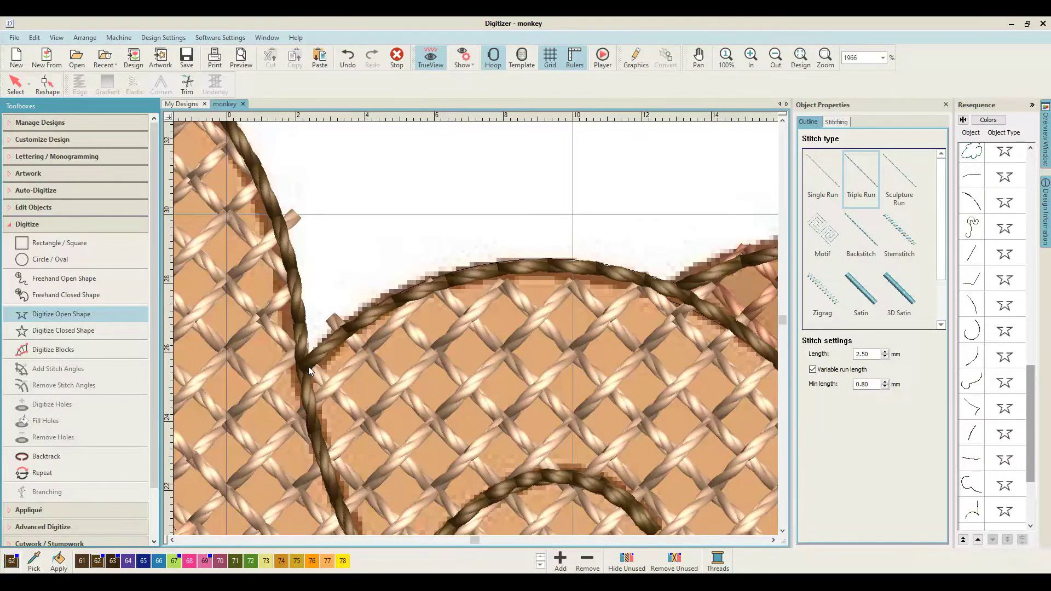
# Reshape the tan head fill by adding a curve node on its upper edge and moving it outward to the outline
pyautogui.hotkey('shift', 'z')
pyautogui.hotkey('shift', 'z')
pyautogui.hotkey('shift', 'z')
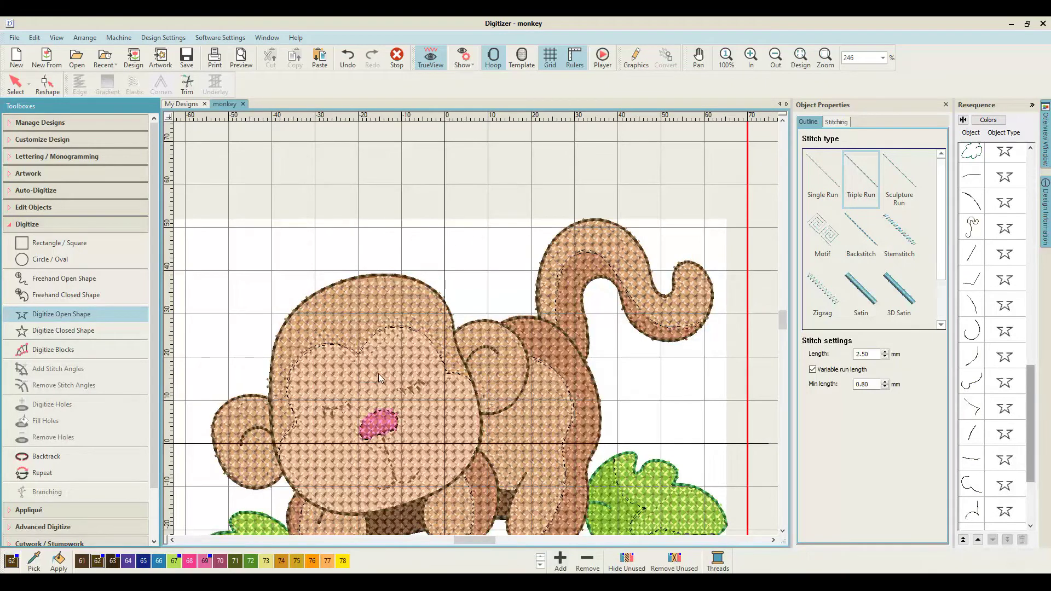
pyautogui.scroll(-2, 435, 395)
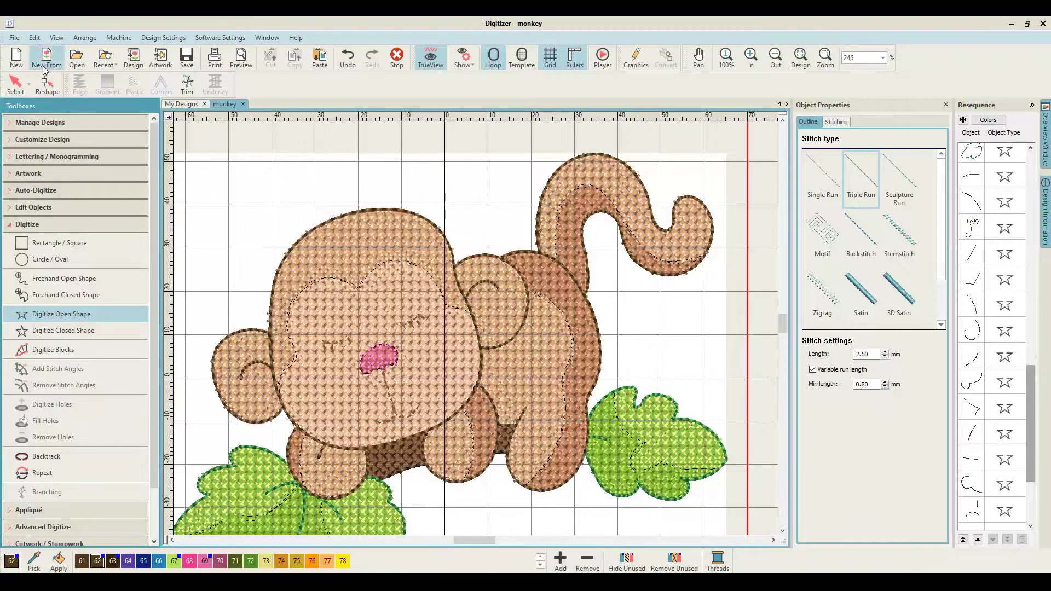
pyautogui.click(19, 89)
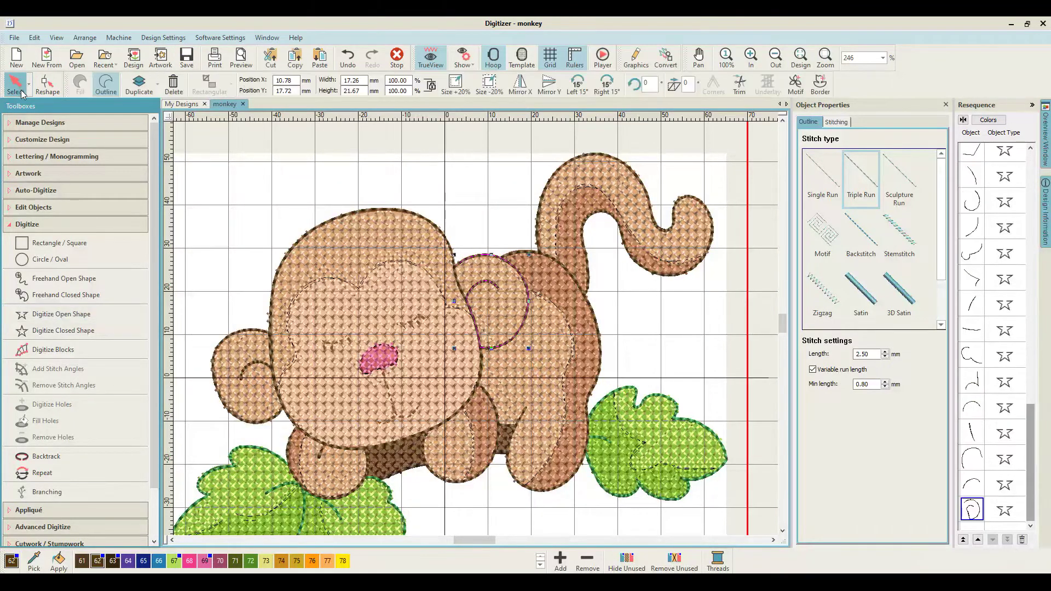
pyautogui.click(374, 231)
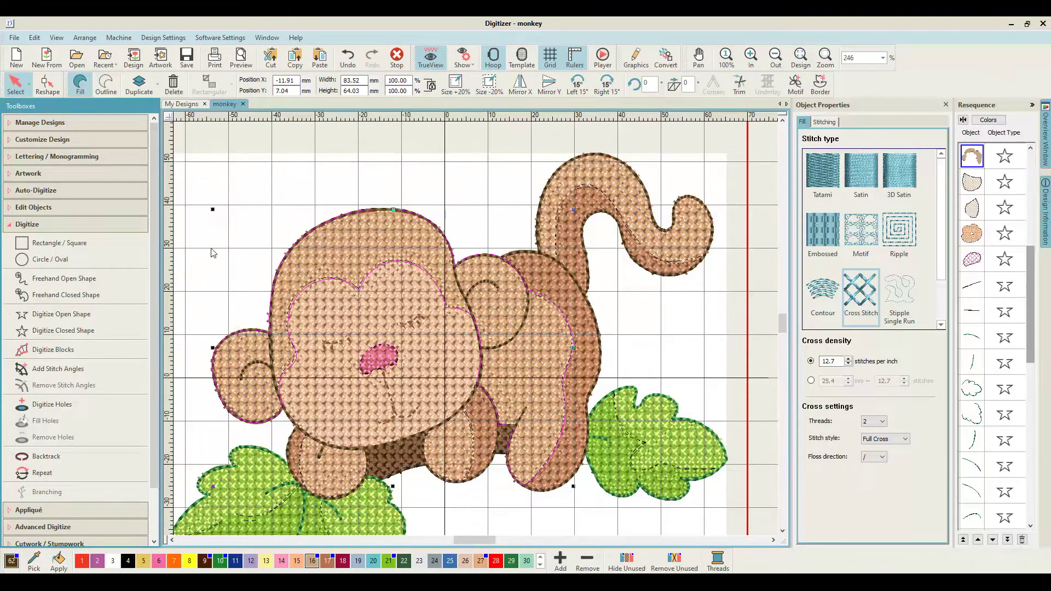
pyautogui.press('z')
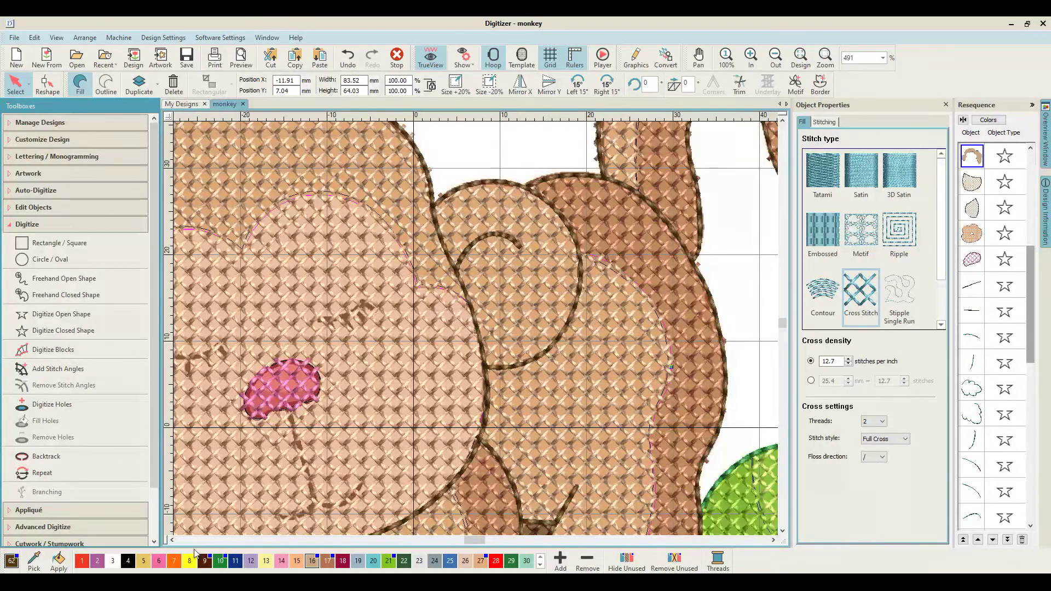
pyautogui.click(172, 539)
pyautogui.click(171, 539)
pyautogui.click(172, 539)
pyautogui.scroll(3, 391, 379)
pyautogui.press('z')
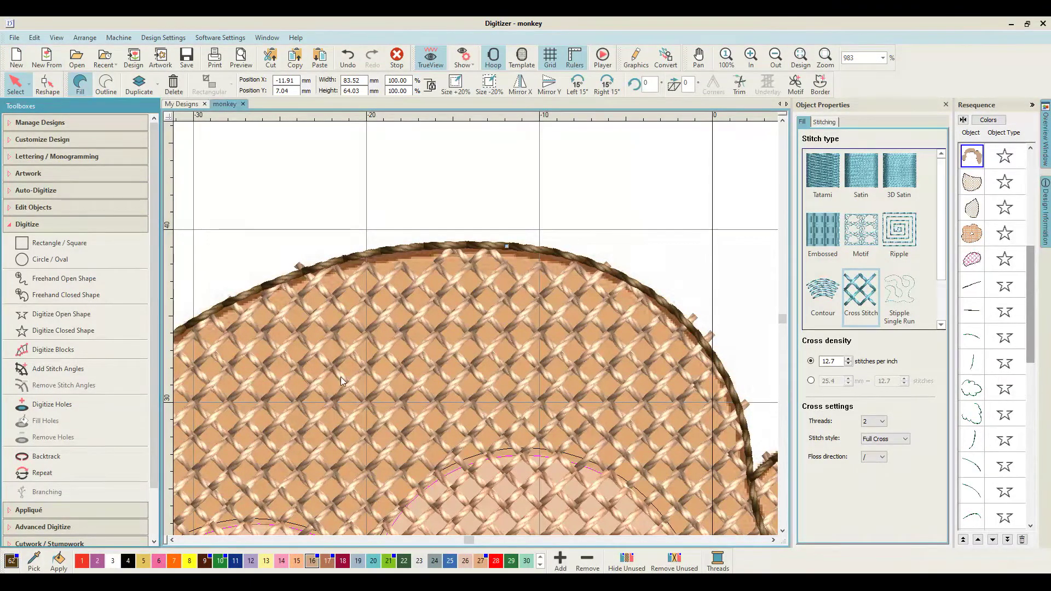
pyautogui.click(47, 84)
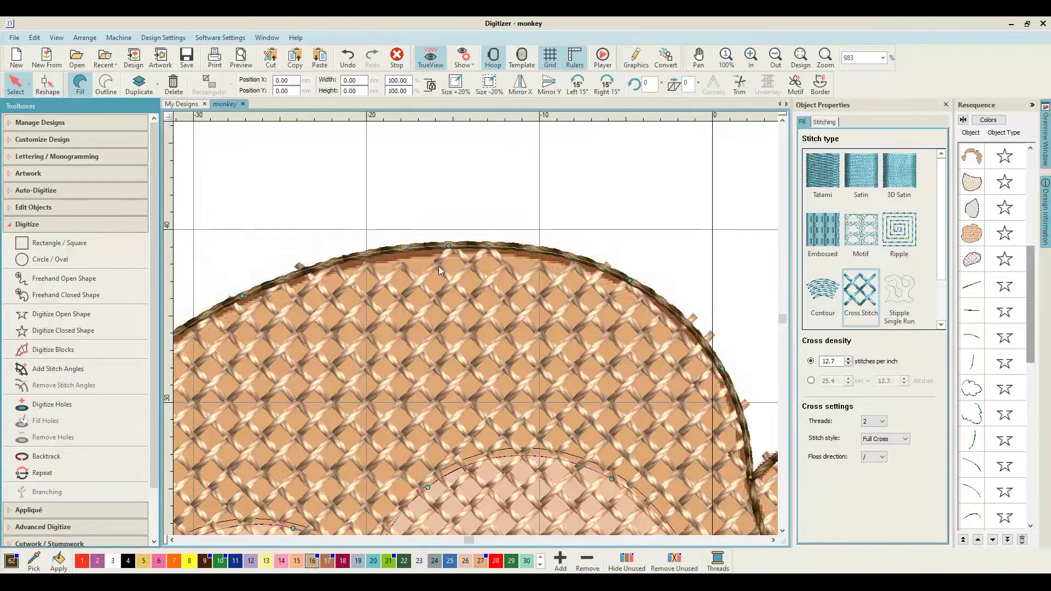
pyautogui.press('z')
pyautogui.click(174, 540)
pyautogui.rightClick(491, 171)
pyautogui.moveTo(491, 171); pyautogui.dragTo(491, 163)
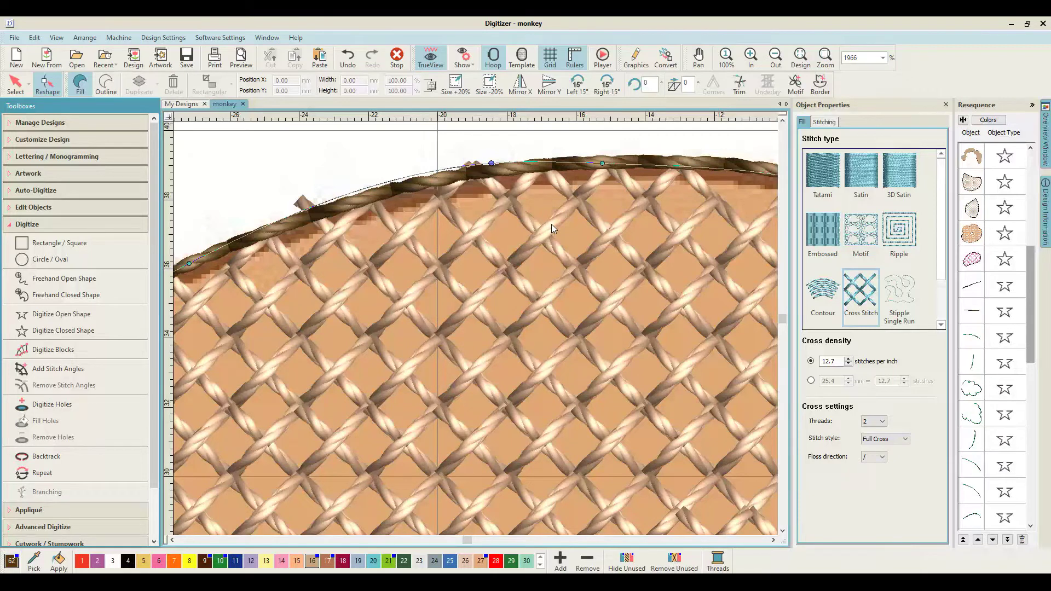
# Add another node on the head fill's upper edge nearer the back ear, move it outward to the outline, and end reshaping
pyautogui.hotkey('shift', 'z')
pyautogui.click(625, 251)
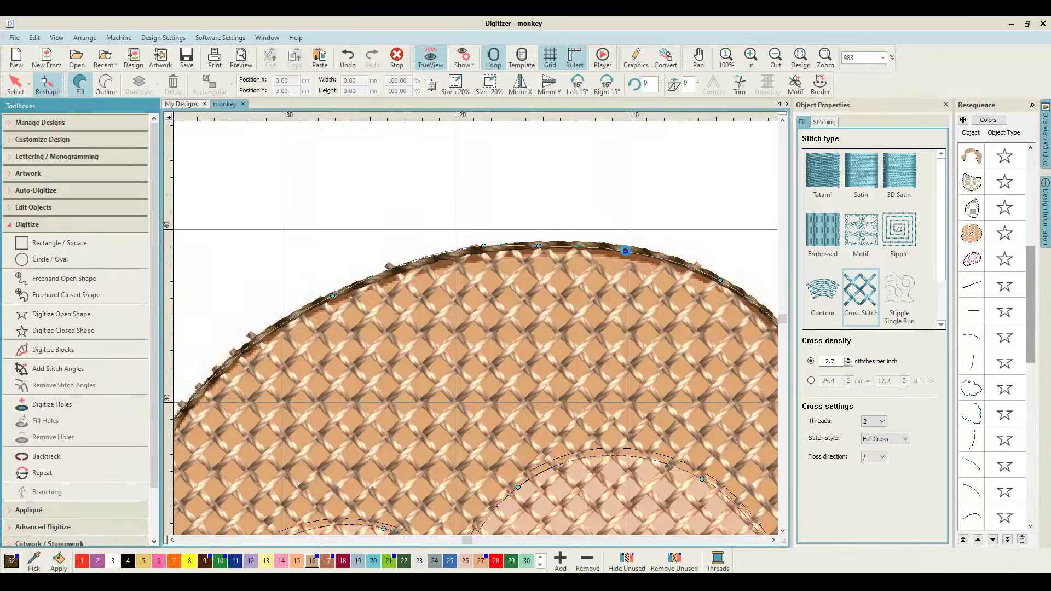
pyautogui.moveTo(626, 252); pyautogui.dragTo(630, 246)
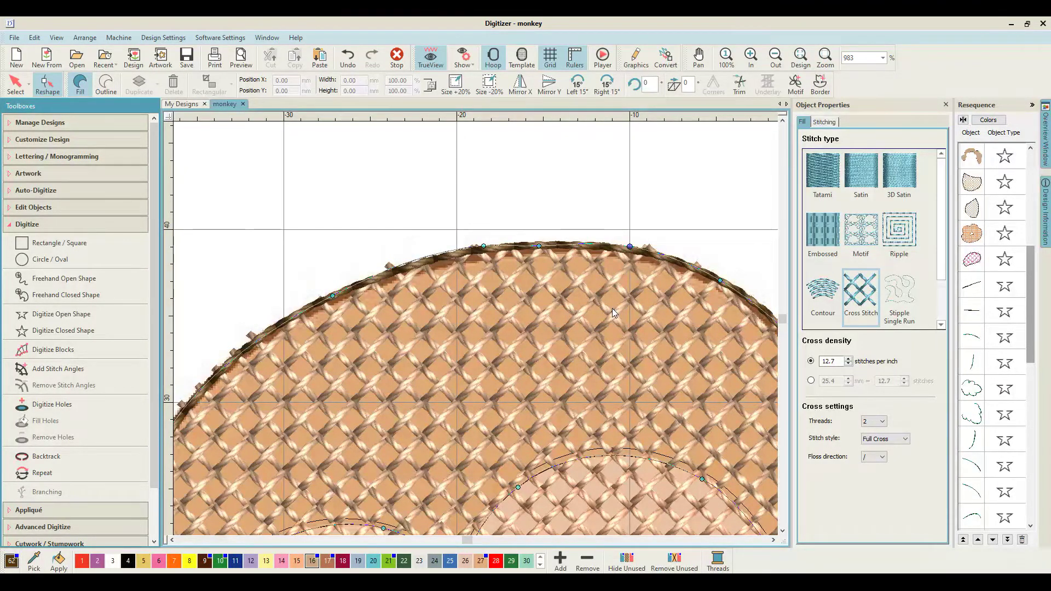
pyautogui.hotkey('shift', 'z')
pyautogui.press('Escape')
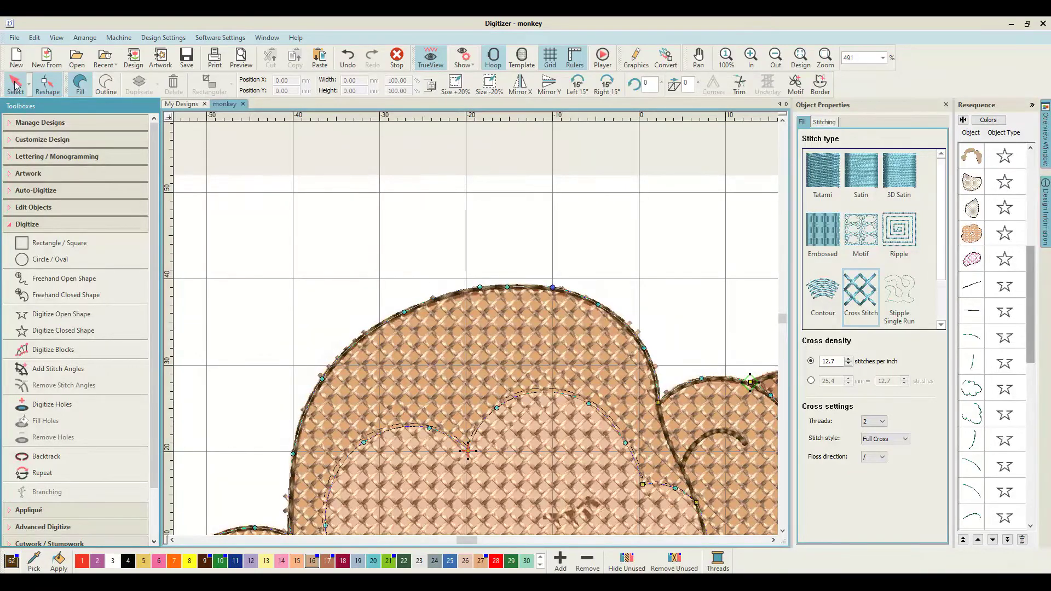
pyautogui.click(396, 174)
# Start a Triple Run open shape at the outer corner of the eye nearer the front ear and trace its first lash
pyautogui.scroll(-3, 550, 325)
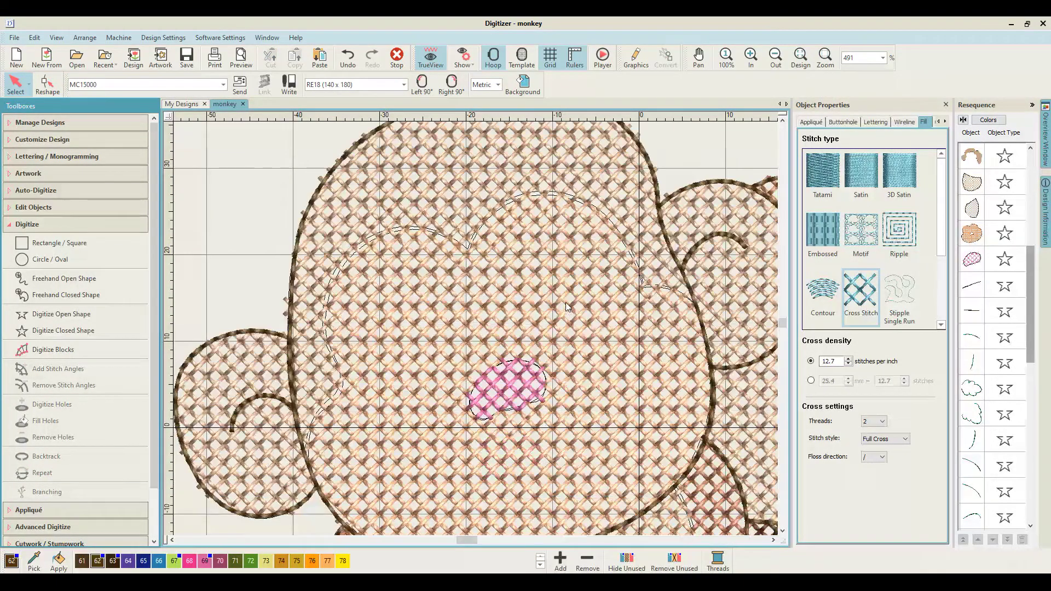
pyautogui.hotkey('shift', 'z')
pyautogui.hotkey('shift', 'z')
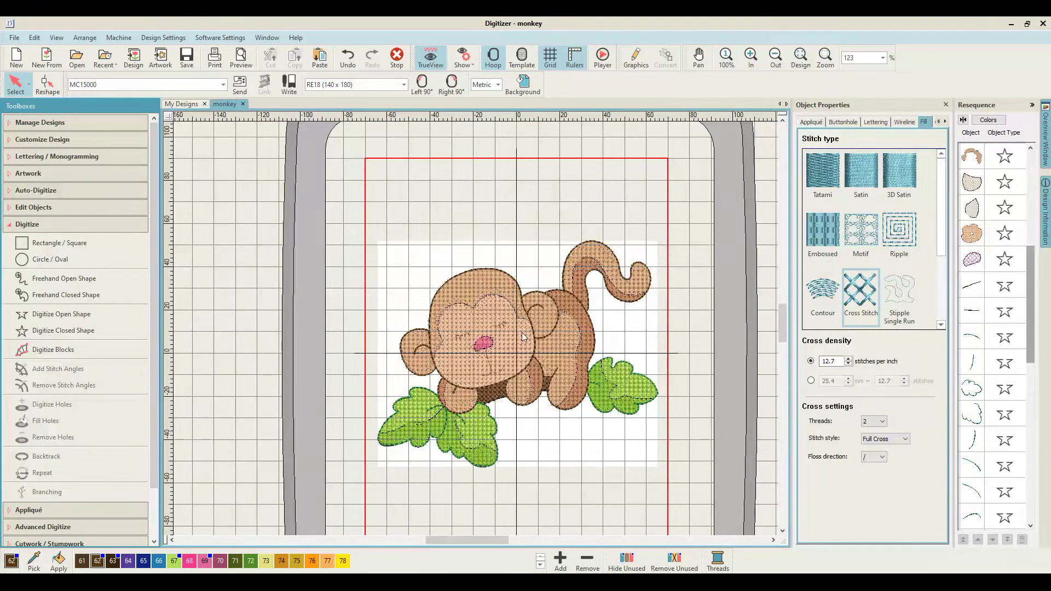
pyautogui.scroll(6, 460, 335)
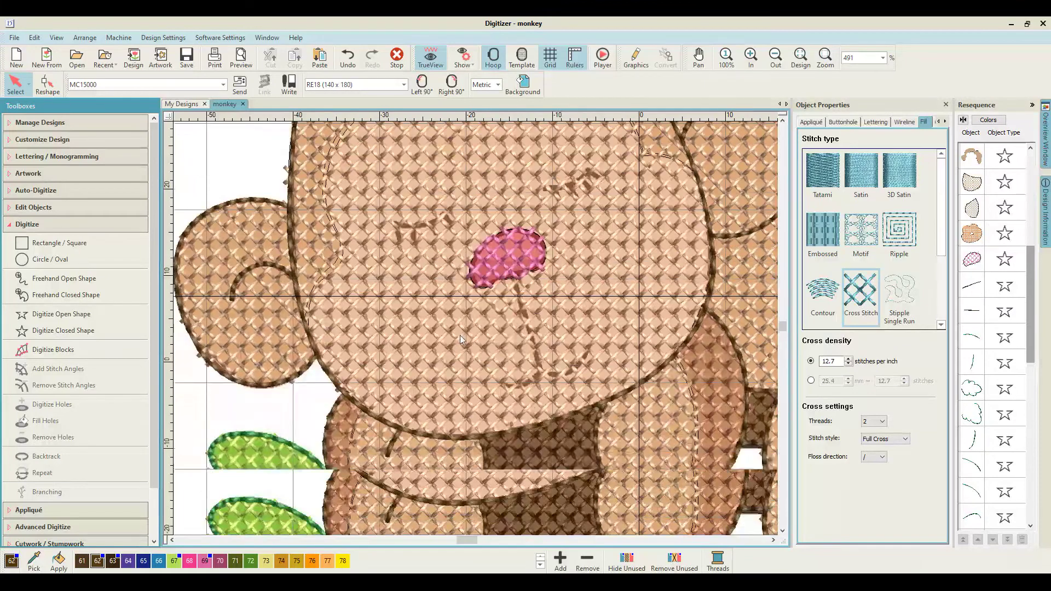
pyautogui.click(60, 314)
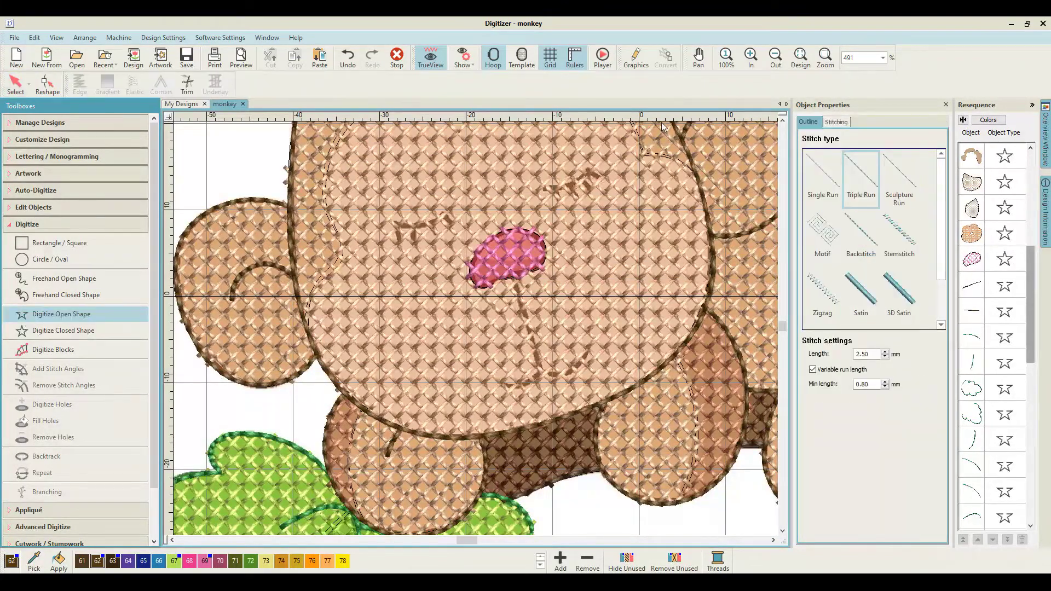
pyautogui.click(842, 175)
pyautogui.scroll(3, 350, 352)
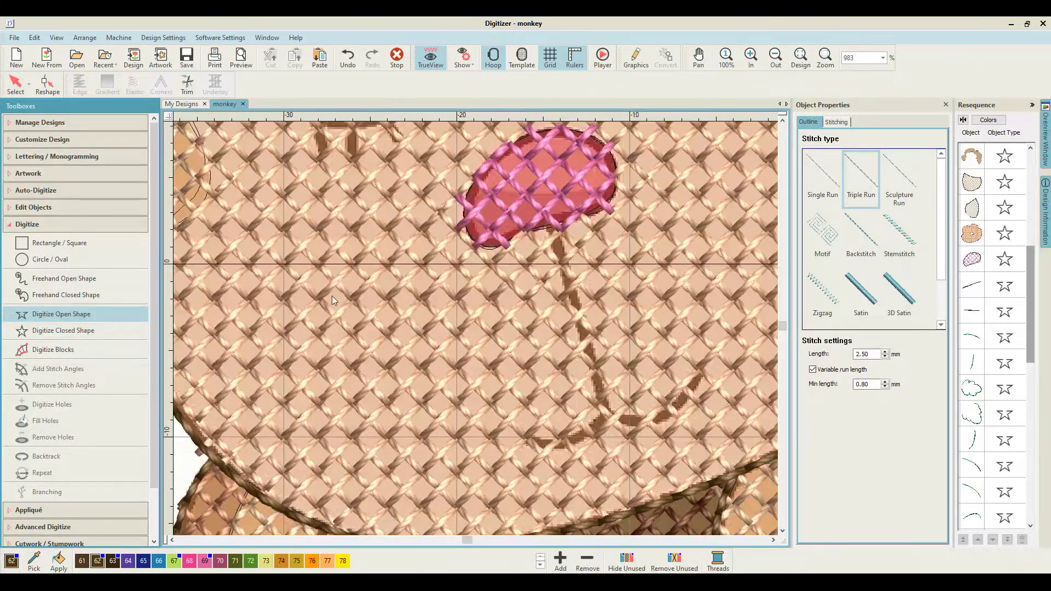
pyautogui.scroll(3, 331, 300)
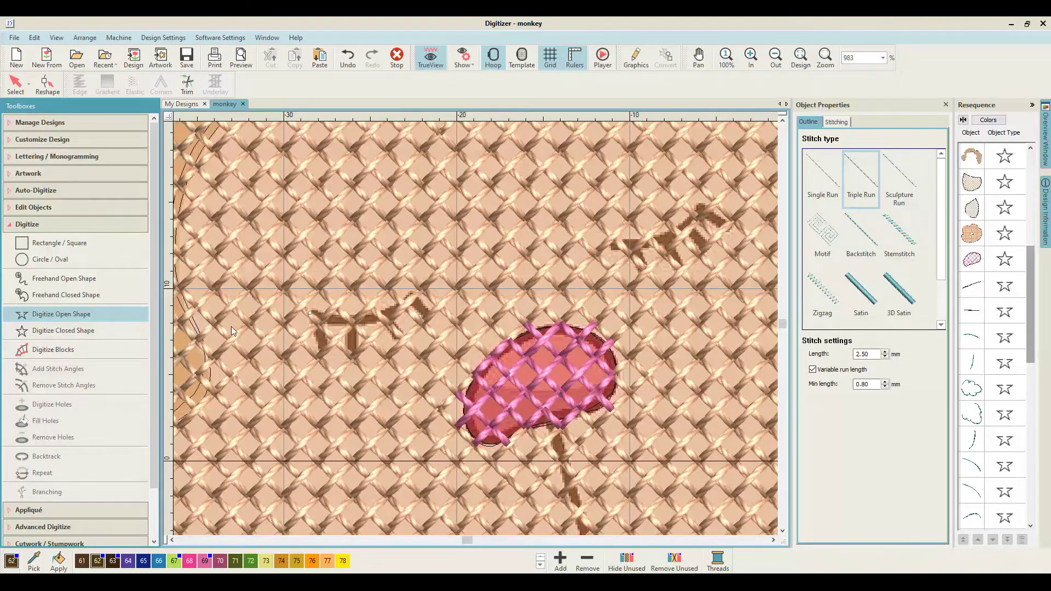
pyautogui.scroll(1, 231, 326)
pyautogui.click(422, 300)
pyautogui.click(450, 310)
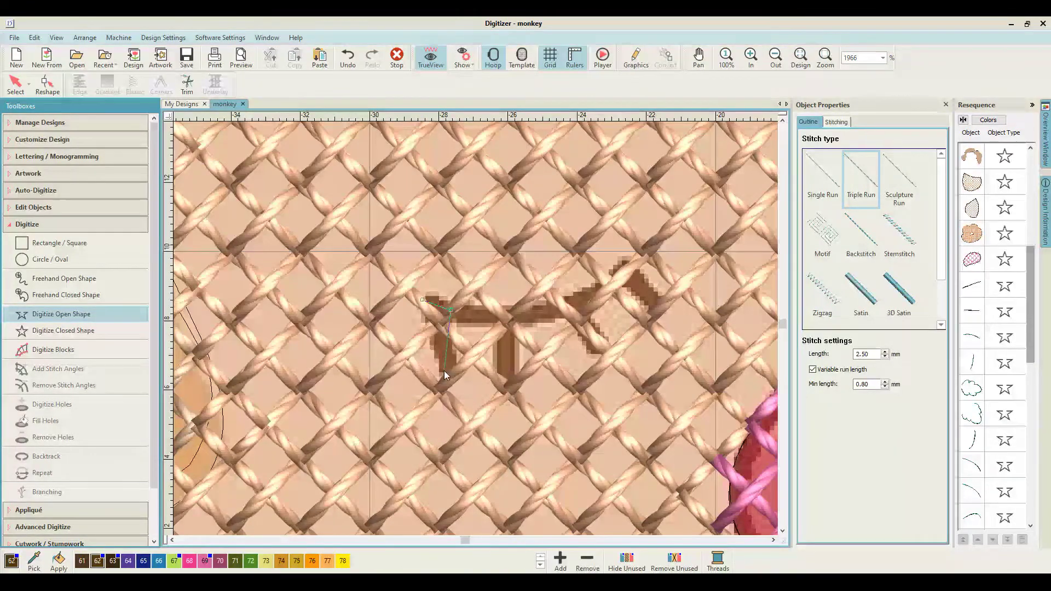
pyautogui.click(443, 371)
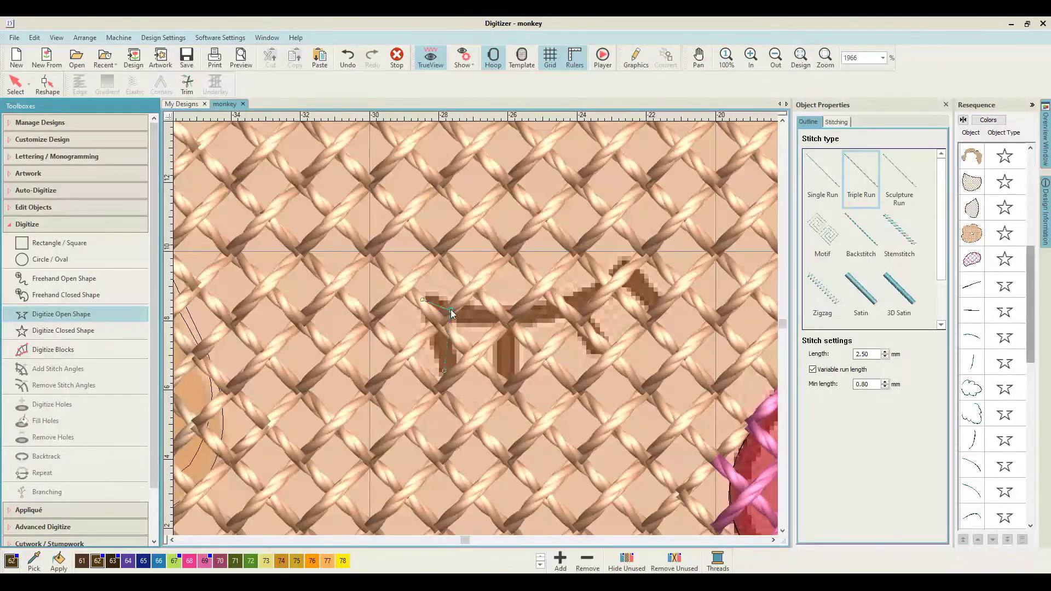
# Continue the line along the lid through the remaining lashes, retrace the lid to the outer corner, and finish the eye
pyautogui.click(511, 315)
pyautogui.click(573, 302)
pyautogui.click(574, 304)
pyautogui.click(668, 313)
pyautogui.click(639, 251)
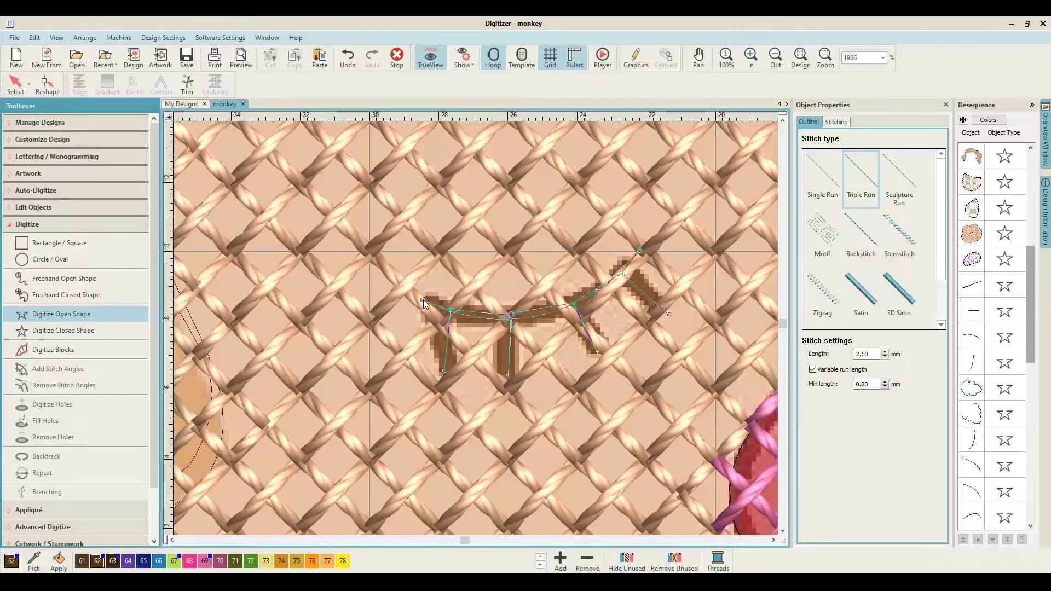
pyautogui.click(498, 314)
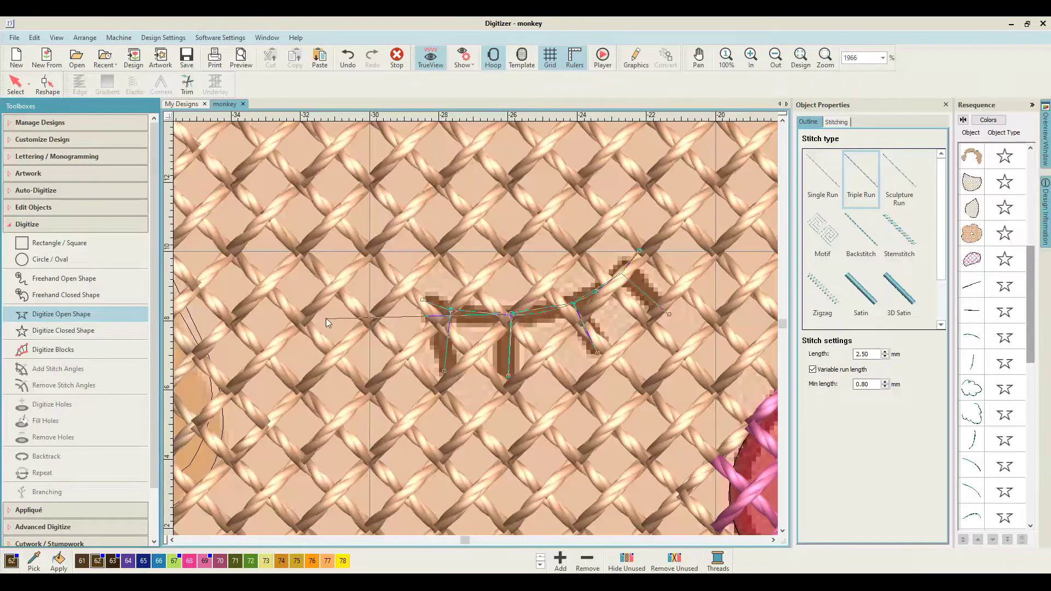
pyautogui.click(421, 303)
pyautogui.press('Return')
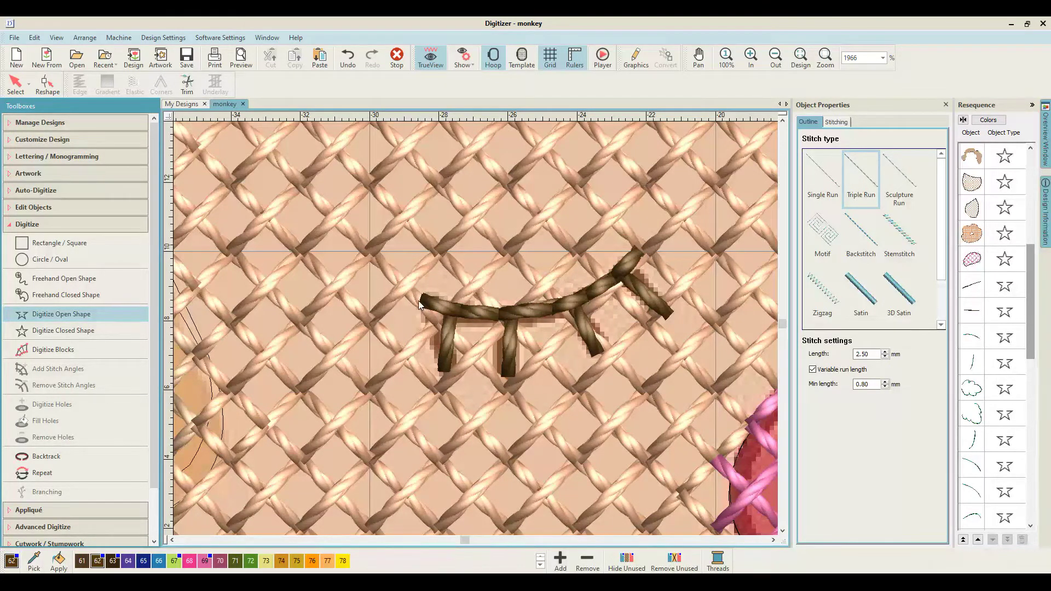
# Digitize the other closed eye in Triple Run, tracing the lid from the nose side outward and including each of its four lashes
pyautogui.scroll(-4, 420, 304)
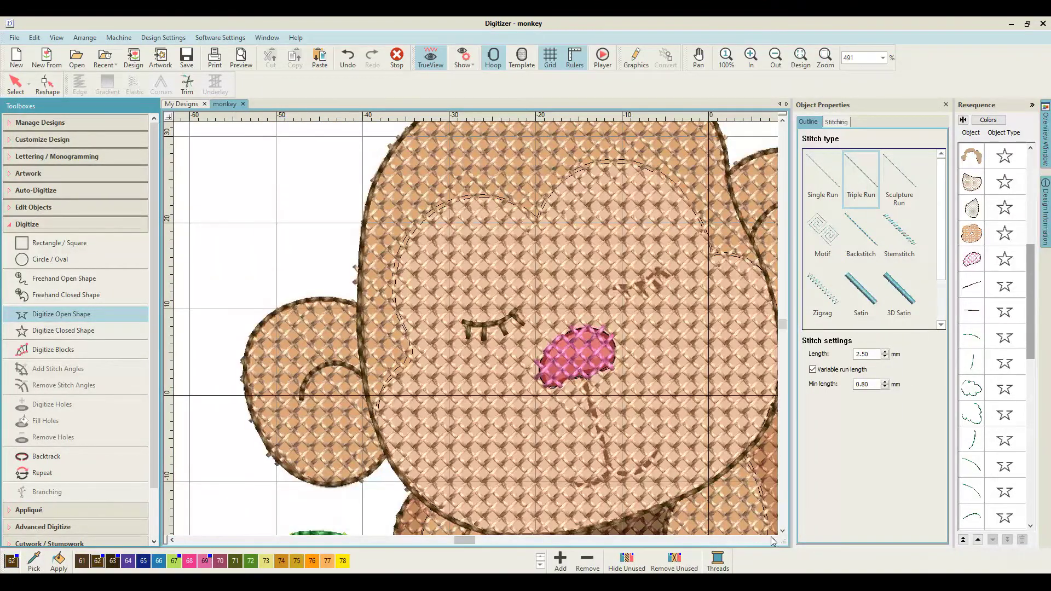
pyautogui.scroll(2, 393, 261)
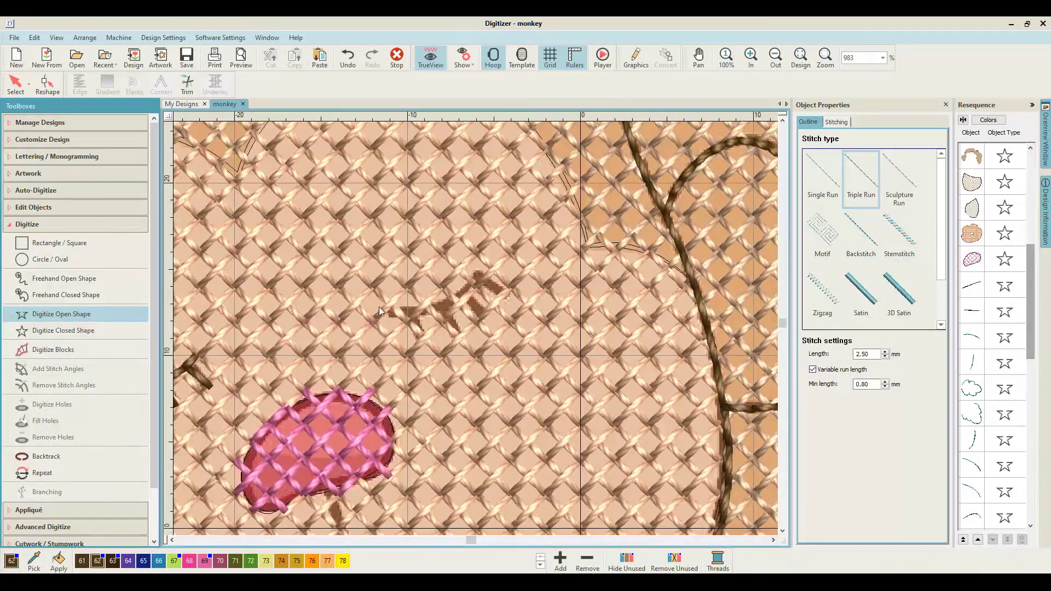
pyautogui.click(382, 313)
pyautogui.scroll(2, 378, 312)
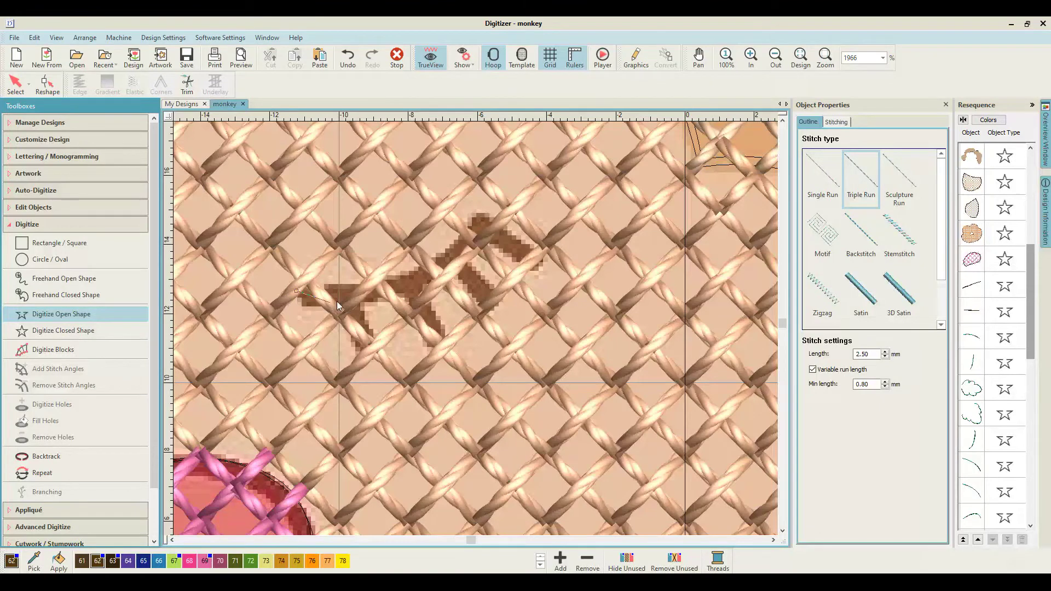
pyautogui.click(352, 296)
pyautogui.click(449, 260)
pyautogui.click(539, 267)
pyautogui.press('Return')
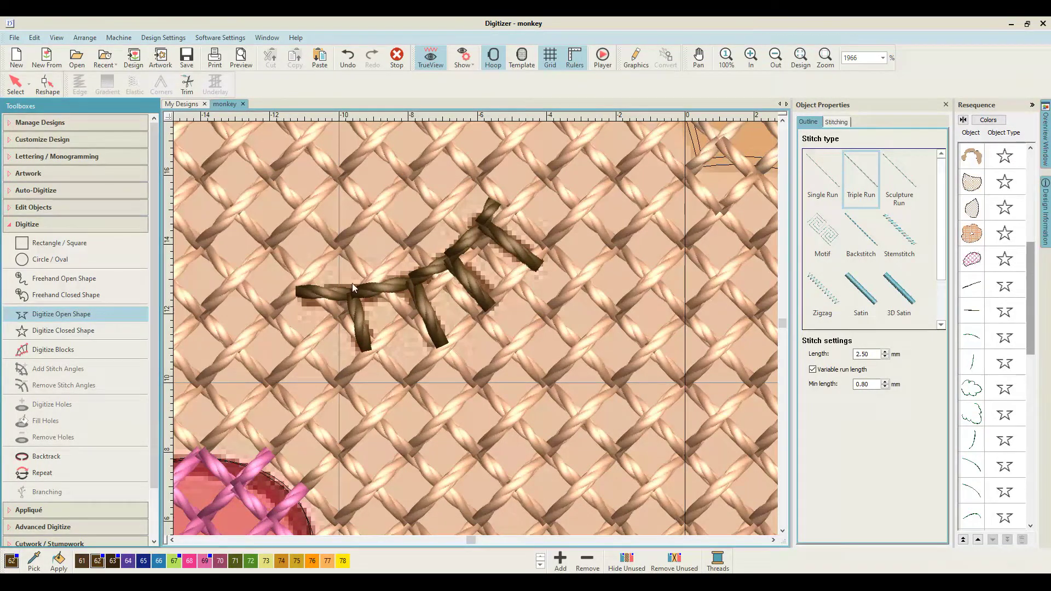
# Digitize a second Triple Run pass over that eye's lid, from its upper tip back to the end nearest the nose
pyautogui.click(494, 202)
pyautogui.click(441, 267)
pyautogui.click(297, 294)
pyautogui.press('Return')
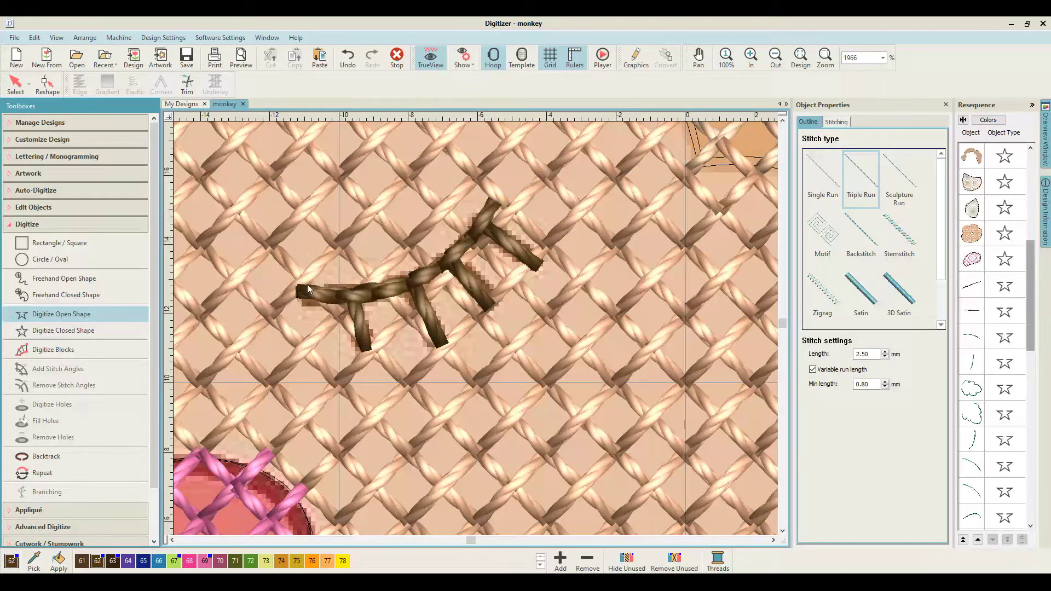
# Digitize a Triple Run line from the nose's lower edge down to the mouth junction
pyautogui.scroll(-5, 289, 287)
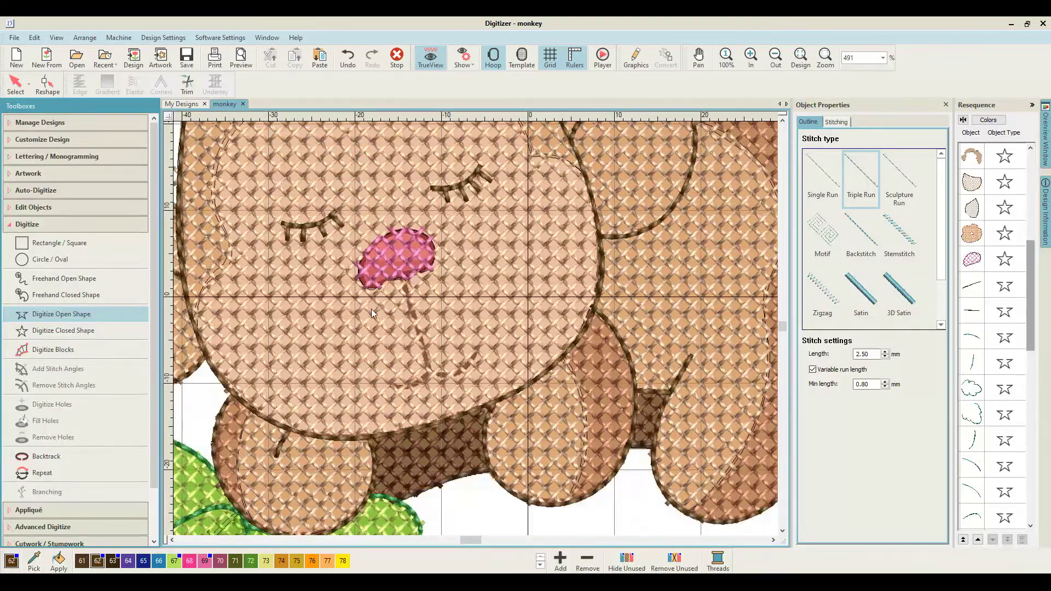
pyautogui.click(403, 277)
pyautogui.scroll(-1, 403, 277)
pyautogui.scroll(3, 403, 277)
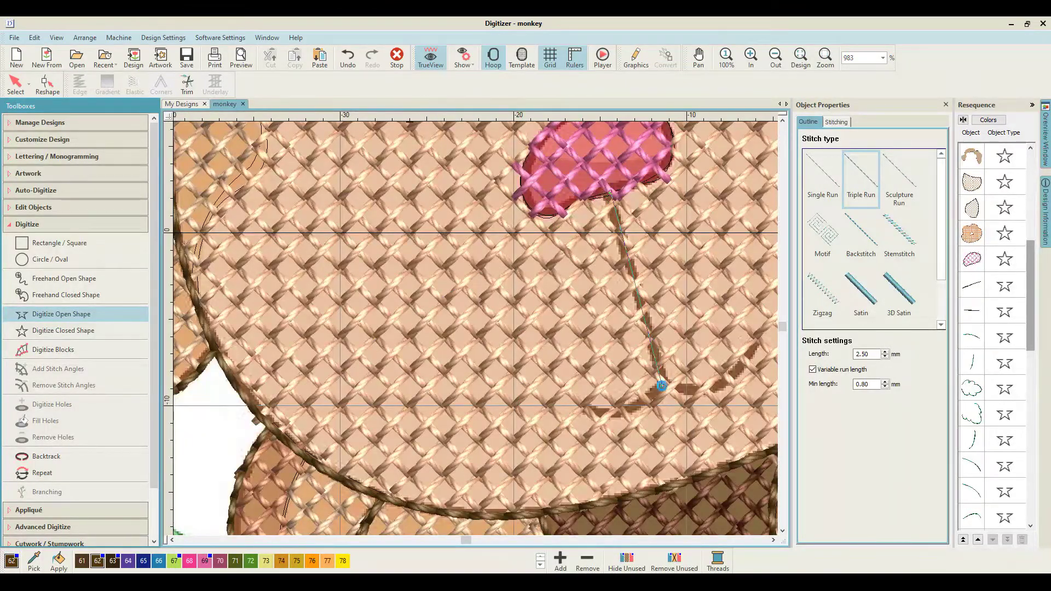
pyautogui.click(662, 388)
pyautogui.press('Return')
# Digitize the mouth's lower curve in Triple Run from the junction toward the front ear side
pyautogui.click(661, 386)
pyautogui.rightClick(626, 411)
pyautogui.rightClick(579, 408)
pyautogui.press('Return')
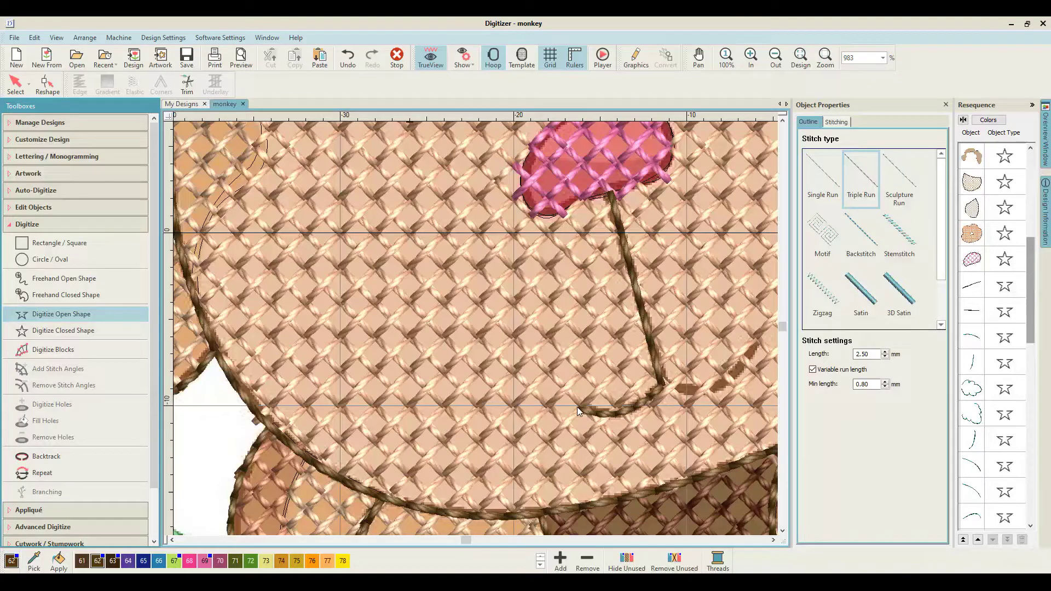
# Digitize the mouth's other curve in Triple Run from the junction up toward the back ear side
pyautogui.click(662, 388)
pyautogui.click(720, 384)
pyautogui.rightClick(621, 317)
pyautogui.press('Return')
pyautogui.hotkey('shift', 'z')
pyautogui.hotkey('shift', 'z')
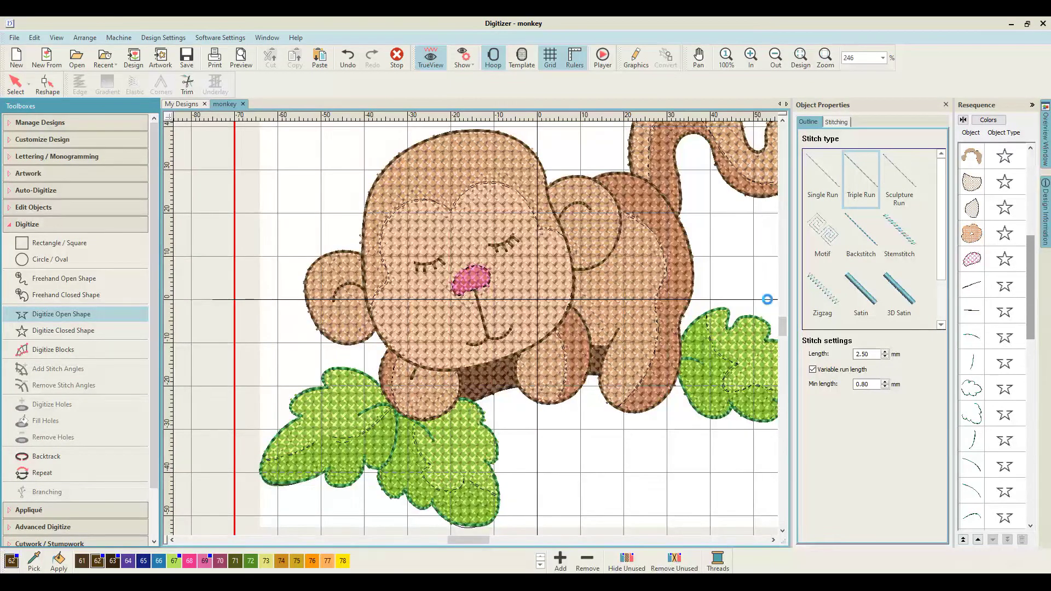
pyautogui.hotkey('shift', 'z')
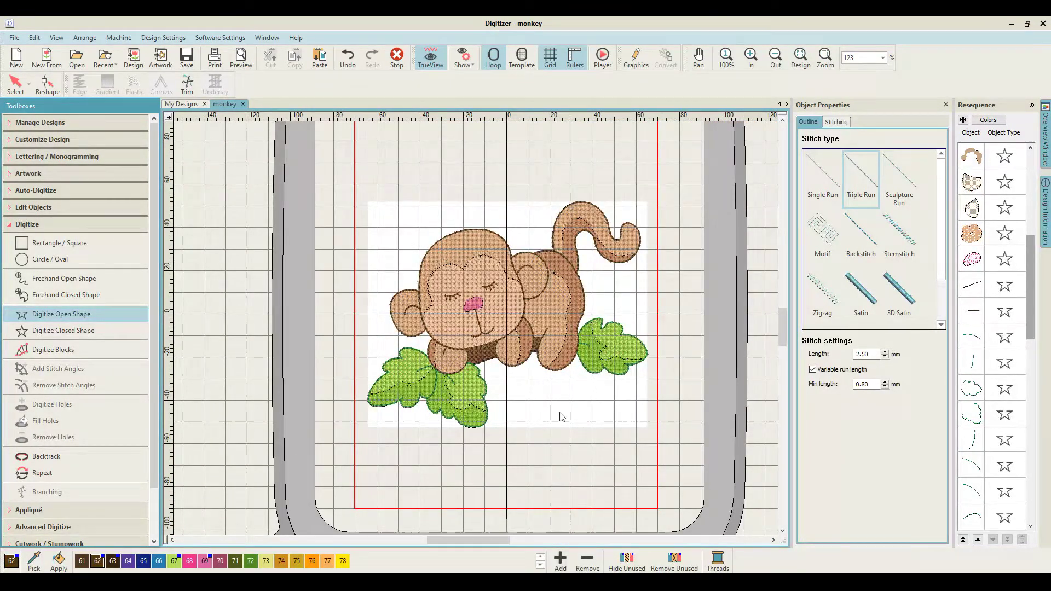
# Choose thread color 70 and start a Triple Run nose outline from the mouth line, tracing around its side and upper edge
pyautogui.click(220, 561)
pyautogui.press('z')
pyautogui.press('z')
pyautogui.press('z')
pyautogui.scroll(2, 462, 362)
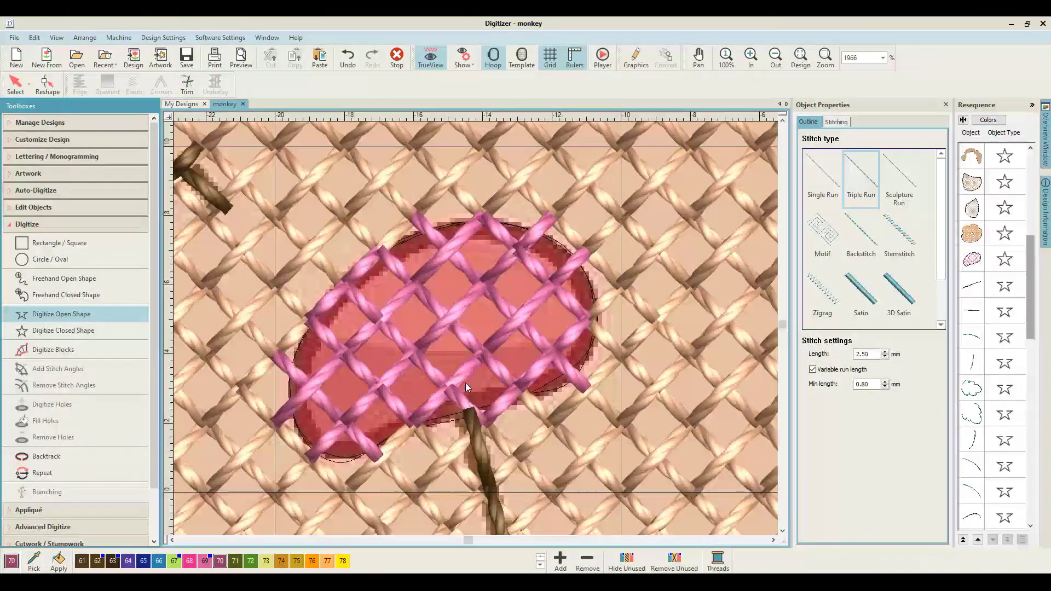
pyautogui.click(575, 384)
pyautogui.click(593, 326)
pyautogui.click(587, 258)
pyautogui.click(531, 224)
pyautogui.click(466, 209)
pyautogui.click(381, 253)
# Continue the nose outline around its lower lobe and back to the mouth line, then finish the shape
pyautogui.click(304, 327)
pyautogui.click(283, 361)
pyautogui.click(280, 422)
pyautogui.click(323, 457)
pyautogui.rightClick(383, 454)
pyautogui.rightClick(470, 411)
pyautogui.press('Return')
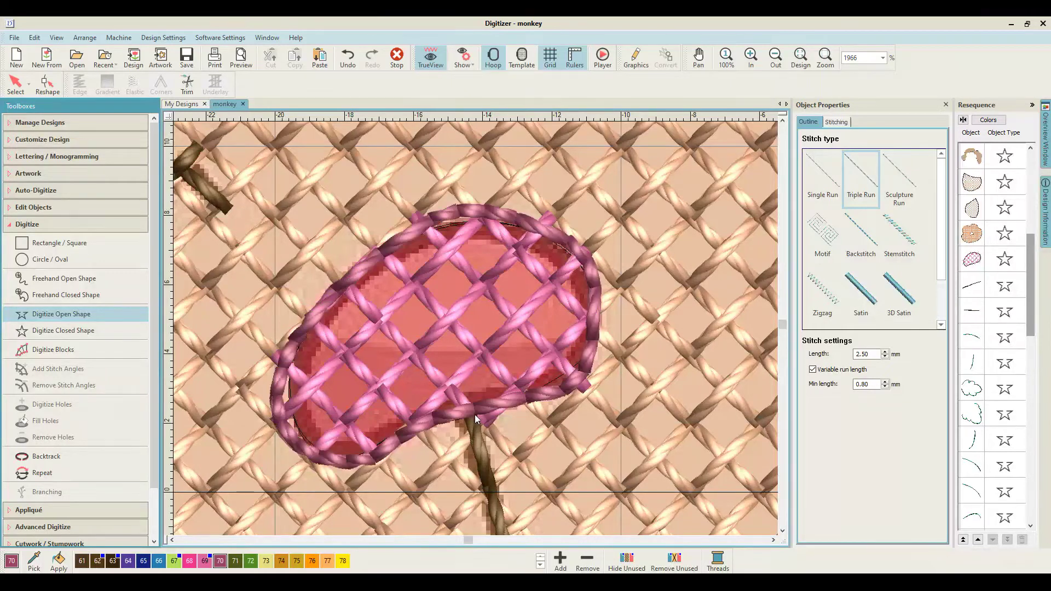
# Enlarge the design view to 150%, 170%, and finally 200% to inspect the whole monkey
pyautogui.scroll(-3, 491, 422)
pyautogui.scroll(-3, 512, 417)
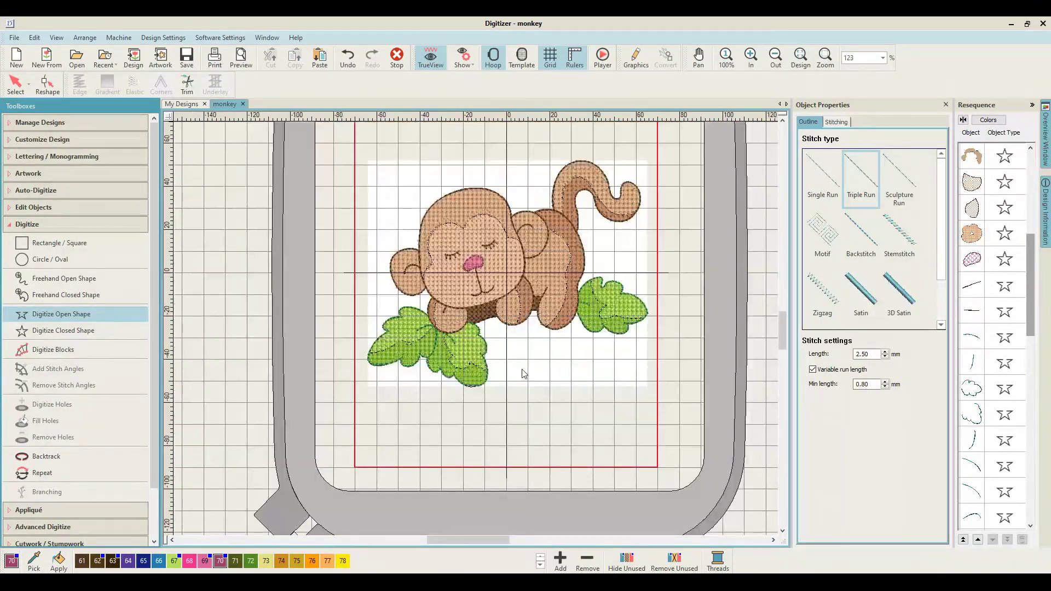
pyautogui.scroll(1, 523, 373)
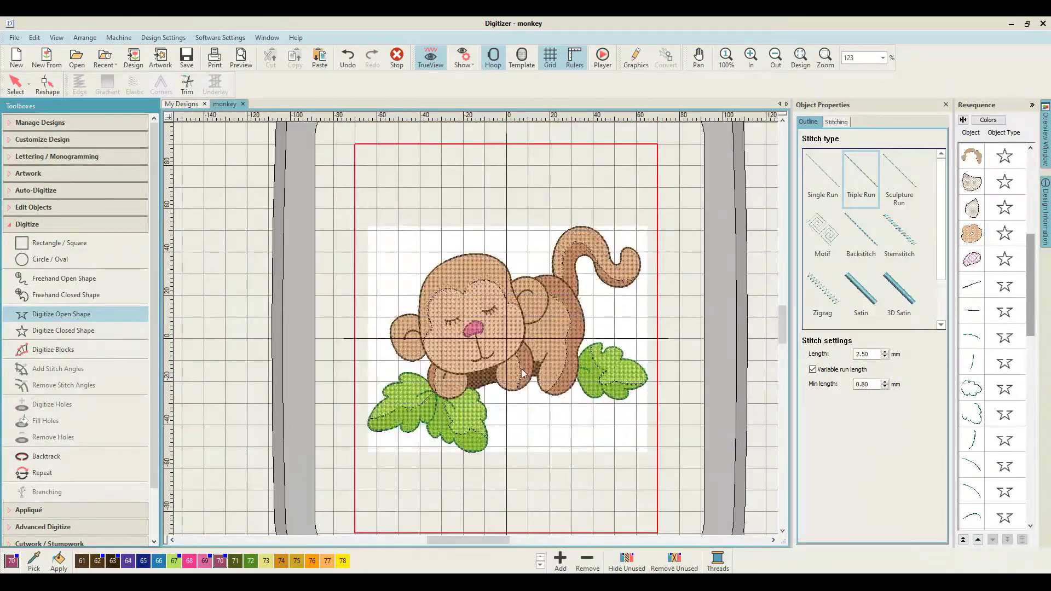
pyautogui.click(858, 58)
pyautogui.press('Delete')
pyautogui.press('Delete')
pyautogui.press('Delete')
pyautogui.write('150')
pyautogui.press('Return')
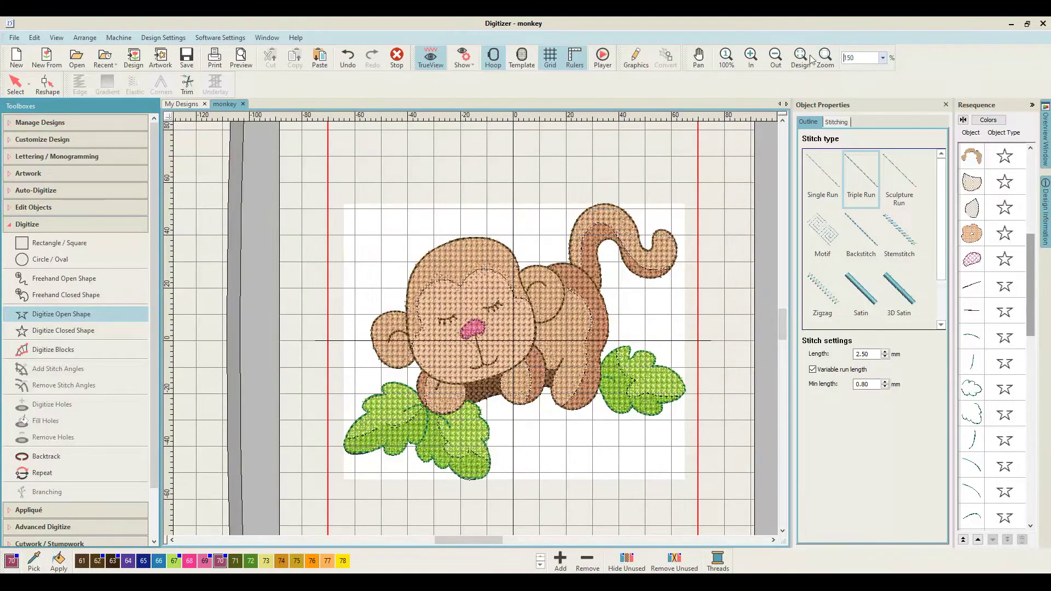
pyautogui.moveTo(861, 57); pyautogui.dragTo(834, 59)
pyautogui.write('170')
pyautogui.press('Return')
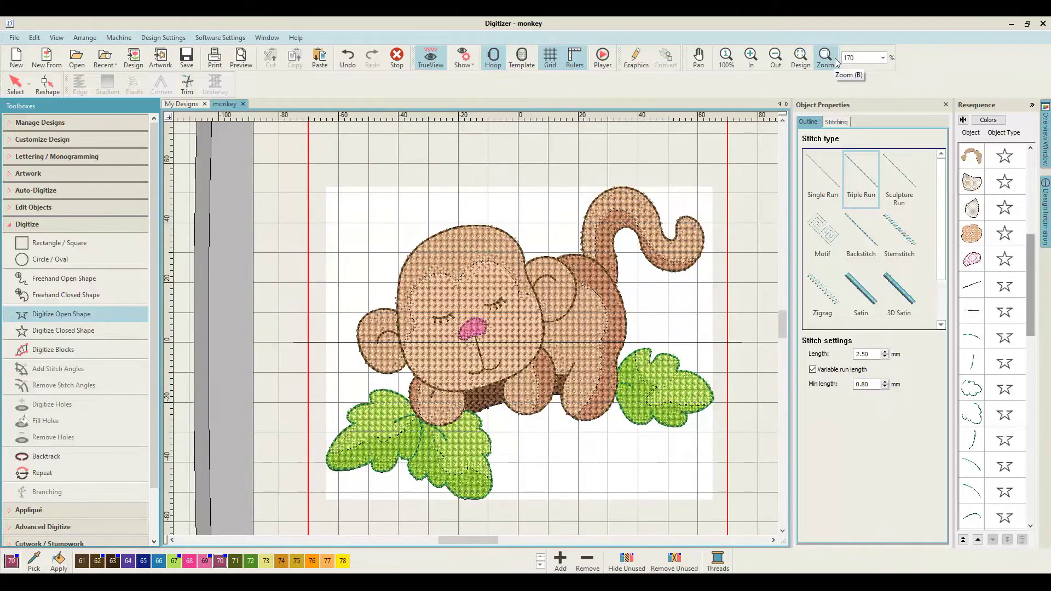
pyautogui.doubleClick(867, 58)
pyautogui.write('200')
pyautogui.press('Return')
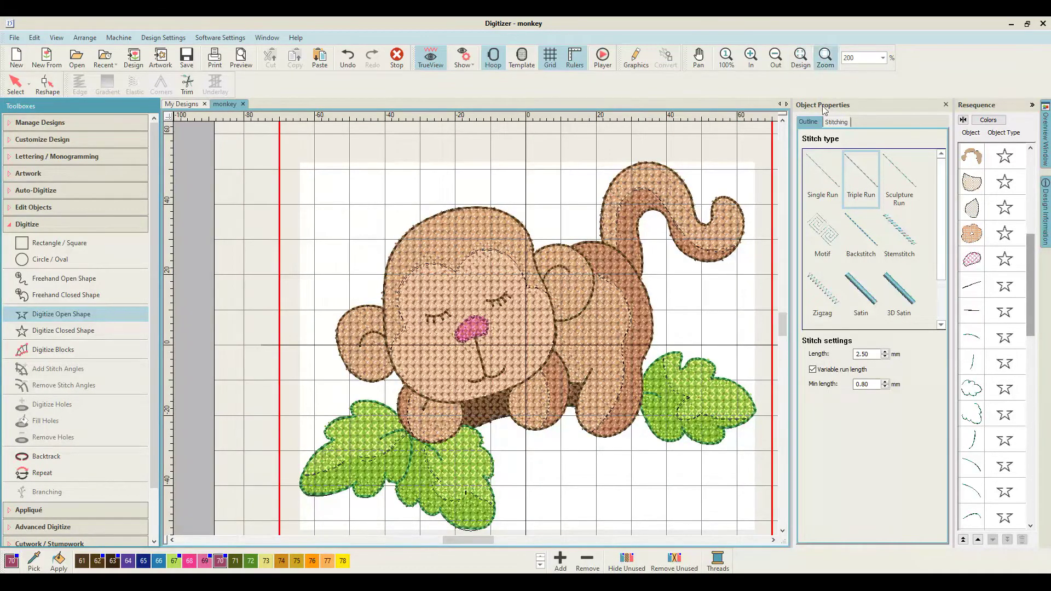
# Center the design in the view, hide the bitmap artwork, and turn off the display of shapes so only stitches show
pyautogui.moveTo(468, 540); pyautogui.dragTo(479, 540)
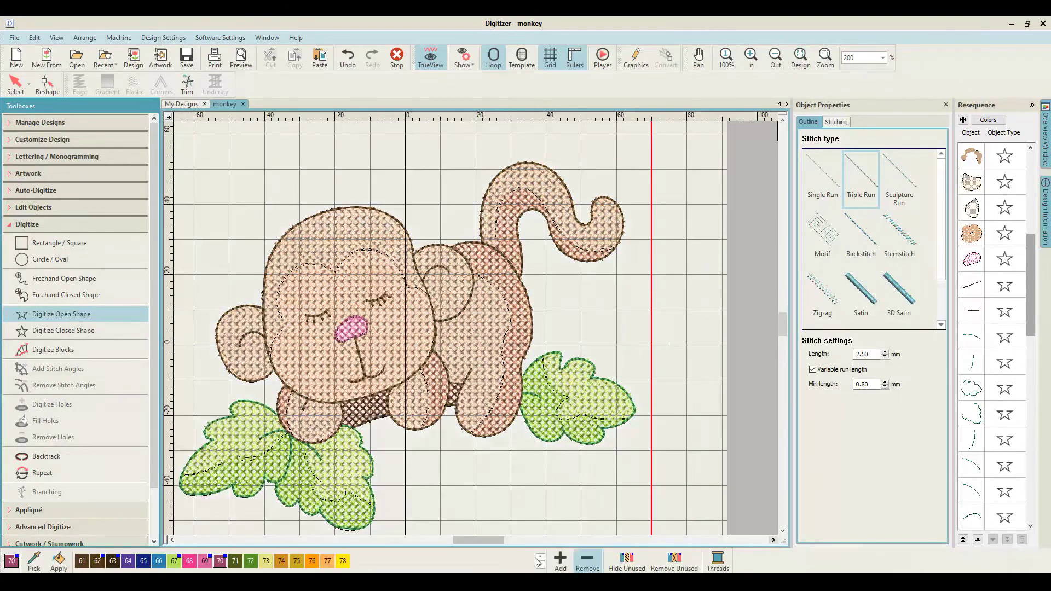
pyautogui.click(173, 540)
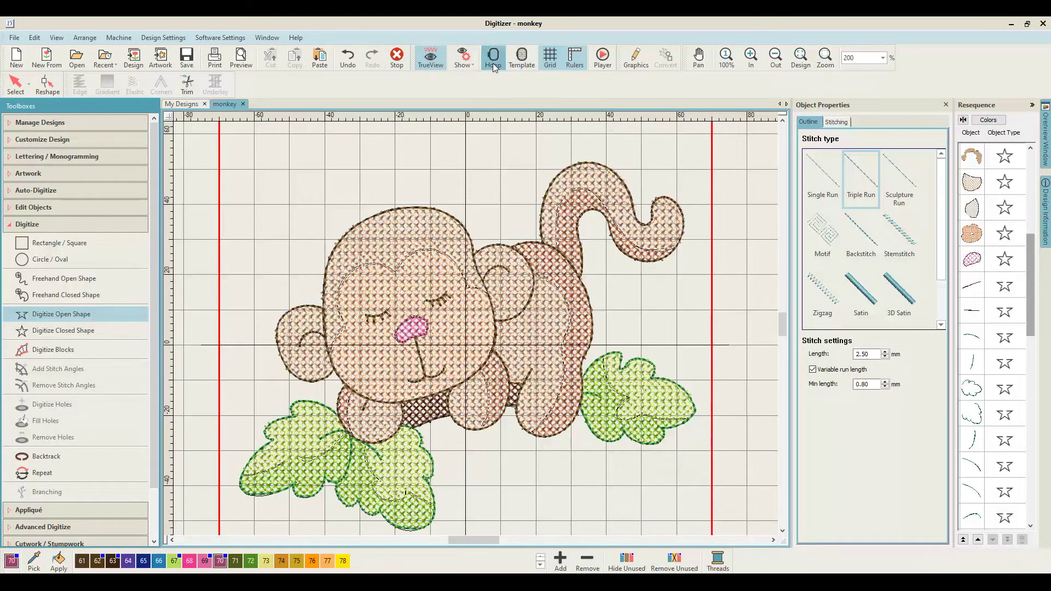
pyautogui.click(473, 64)
pyautogui.click(469, 91)
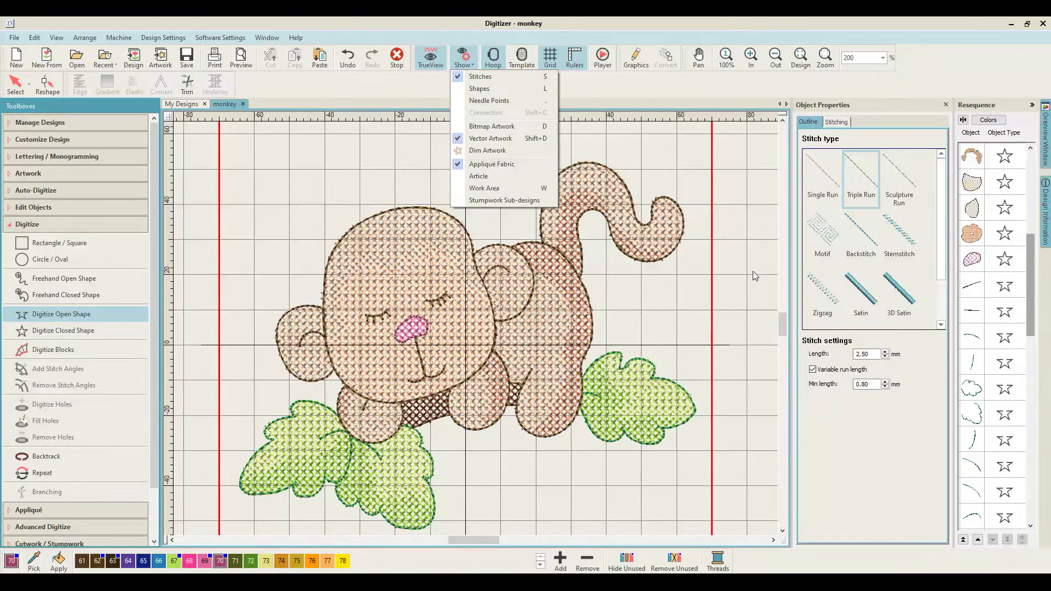
pyautogui.click(504, 89)
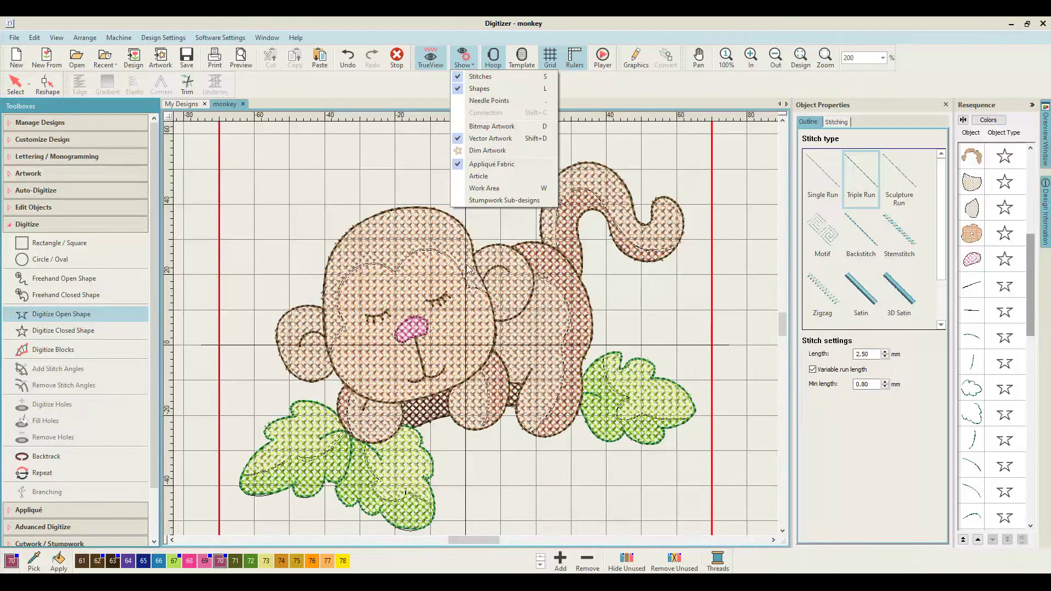
pyautogui.click(487, 89)
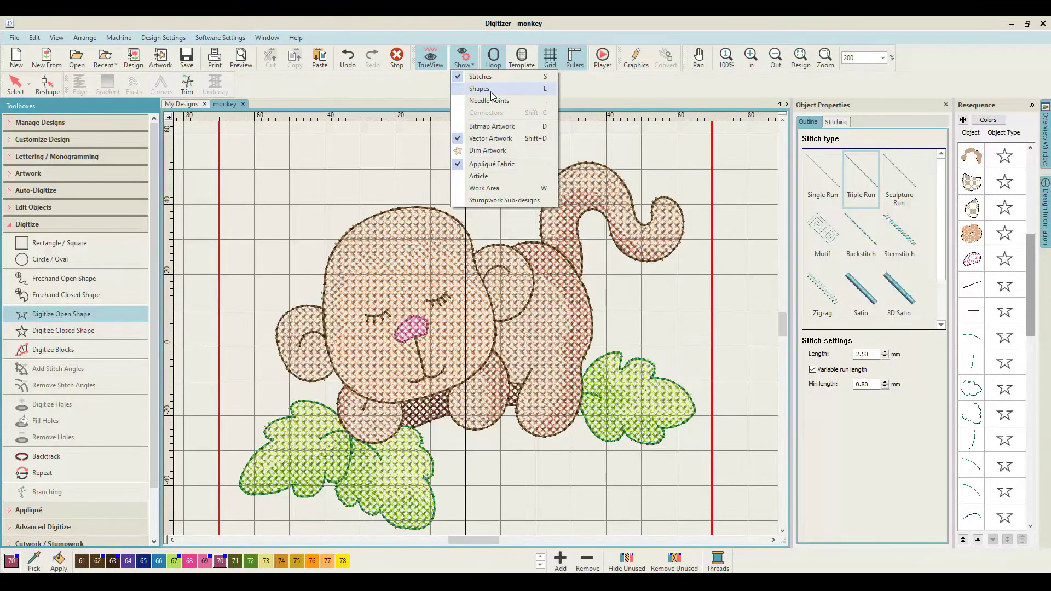
pyautogui.click(666, 171)
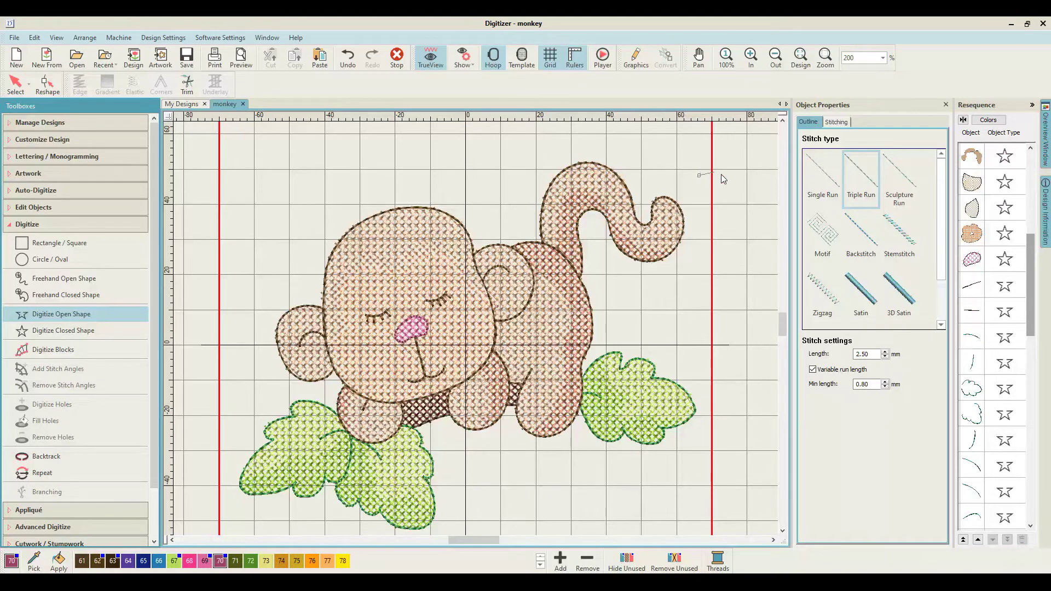
# Cancel the stray open shape, leave digitizing, and switch the resequence list to thread colors
pyautogui.press('Escape')
pyautogui.press('Escape')
pyautogui.click(988, 120)
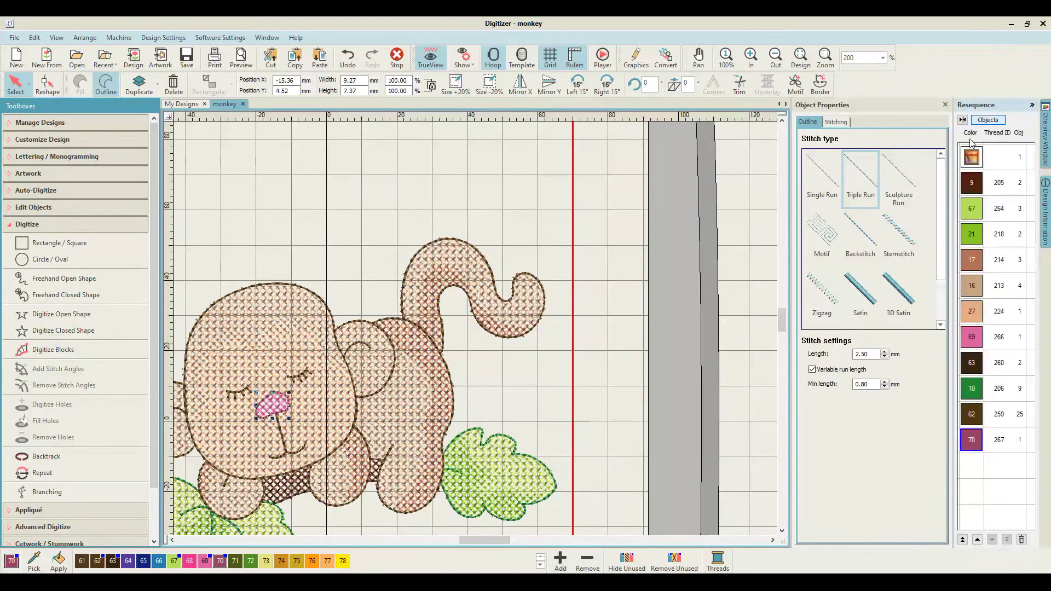
# Try thread color 26 on the monkey's face cross-stitch fill
pyautogui.moveTo(502, 543); pyautogui.dragTo(490, 544)
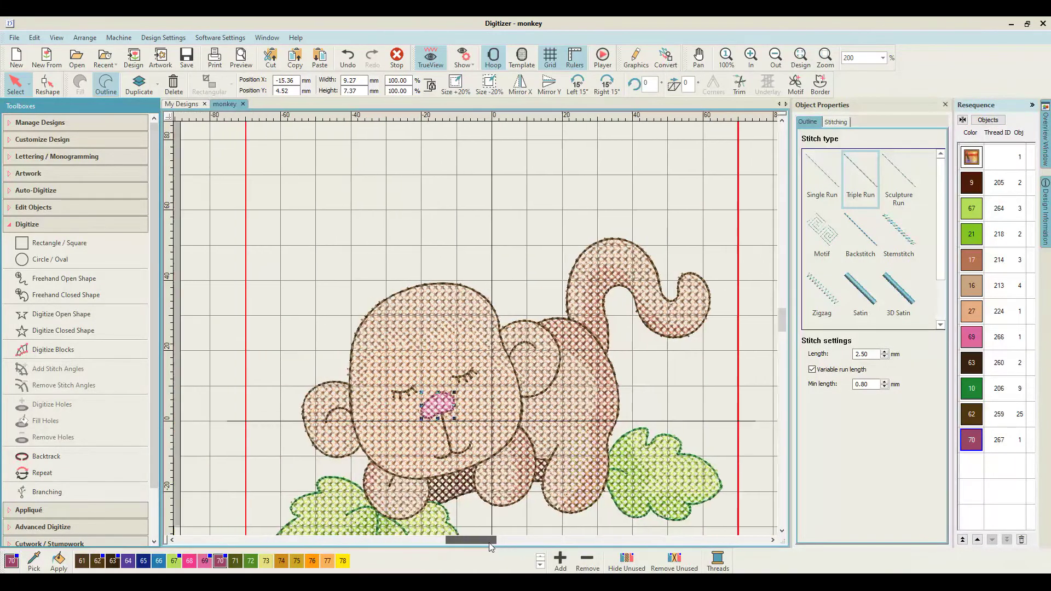
pyautogui.scroll(-3, 498, 476)
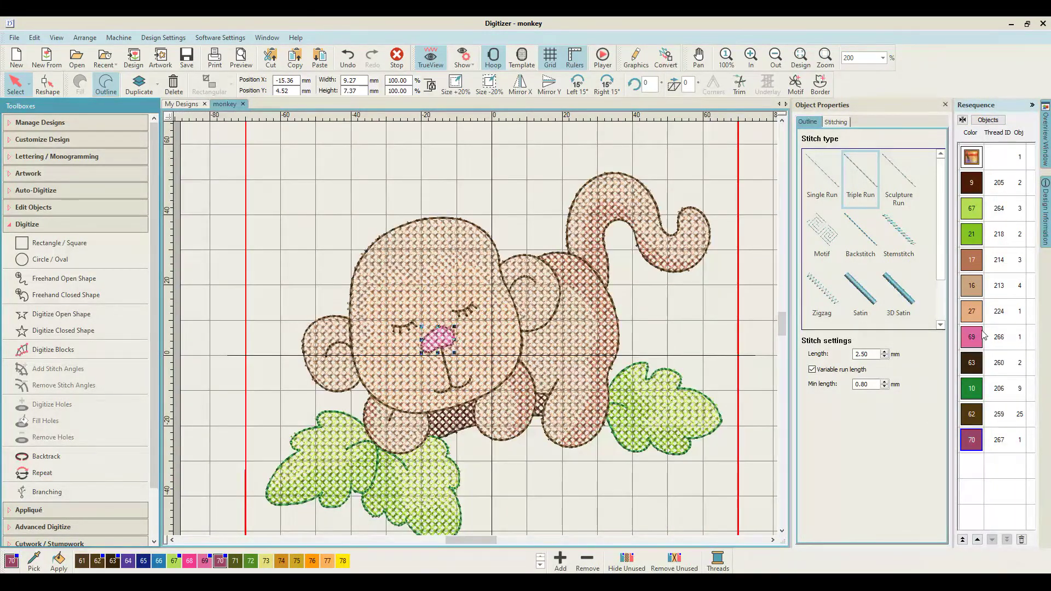
pyautogui.click(972, 316)
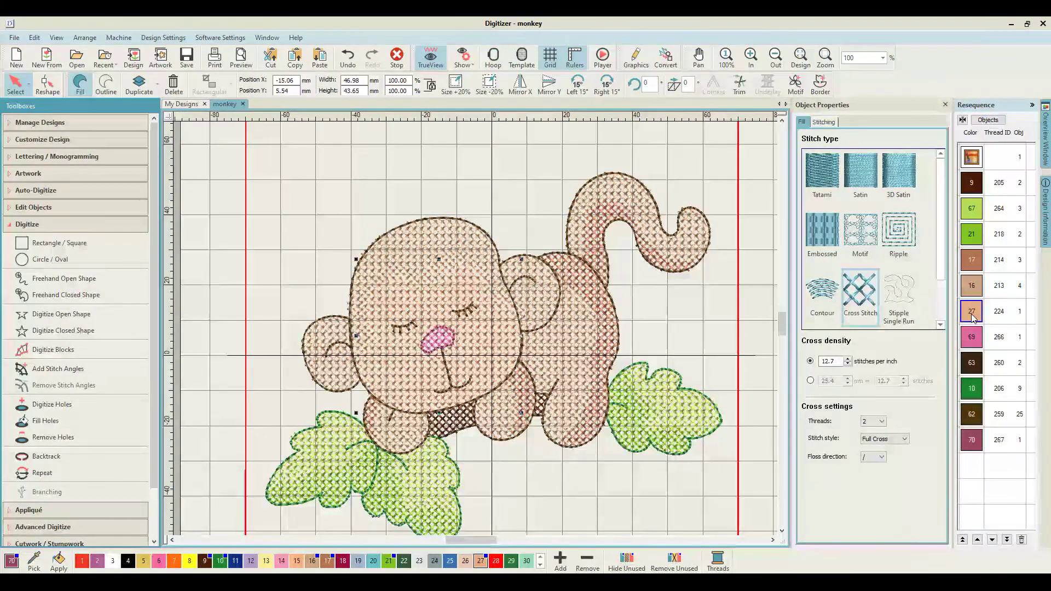
pyautogui.click(465, 561)
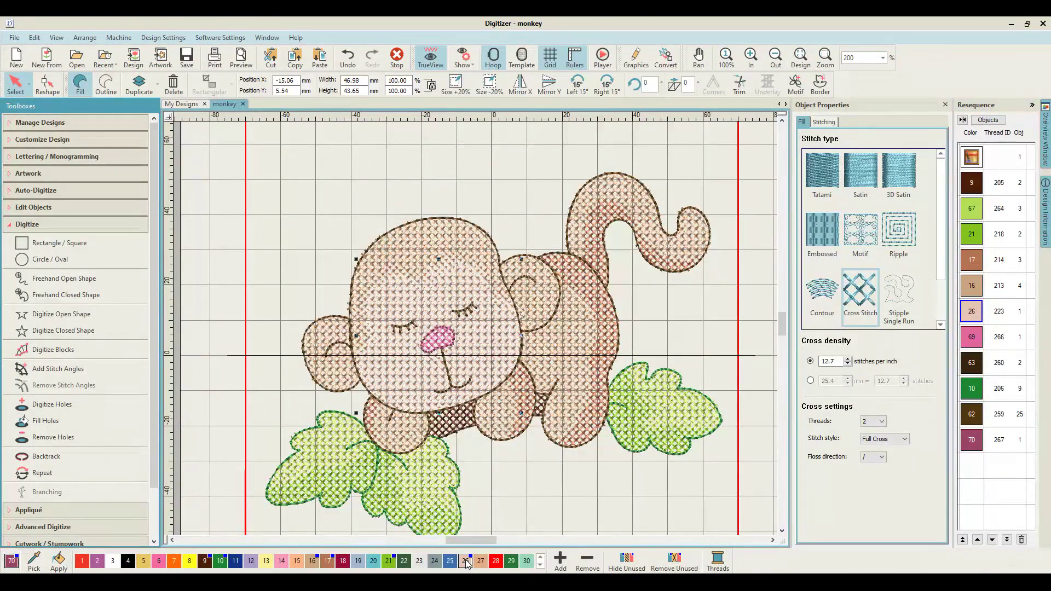
# Recolor the darker shading fills on the monkey's body, legs and tail with thread color 57
pyautogui.click(969, 286)
pyautogui.click(980, 259)
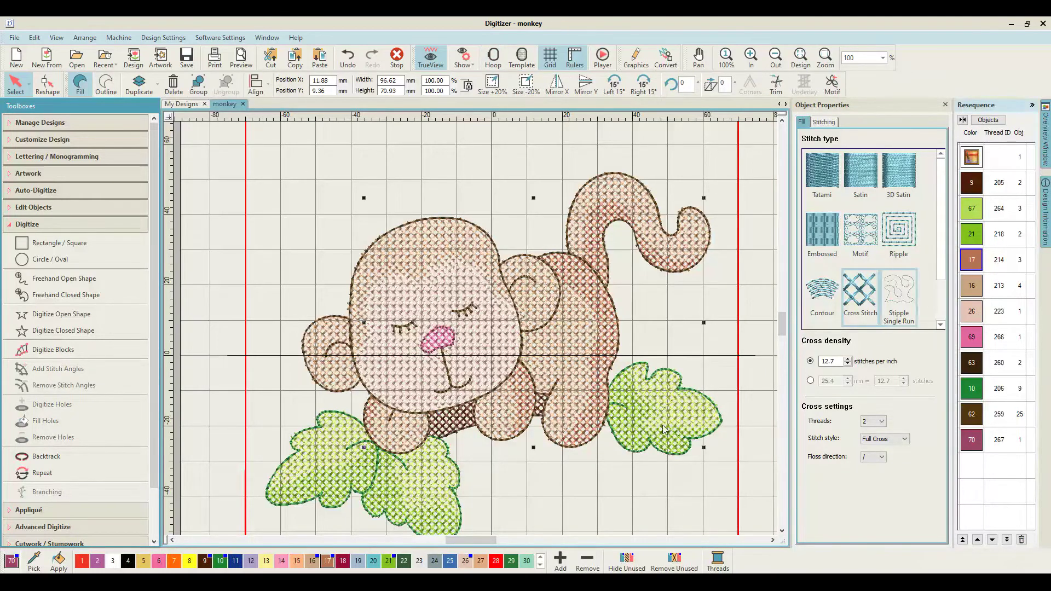
pyautogui.click(540, 567)
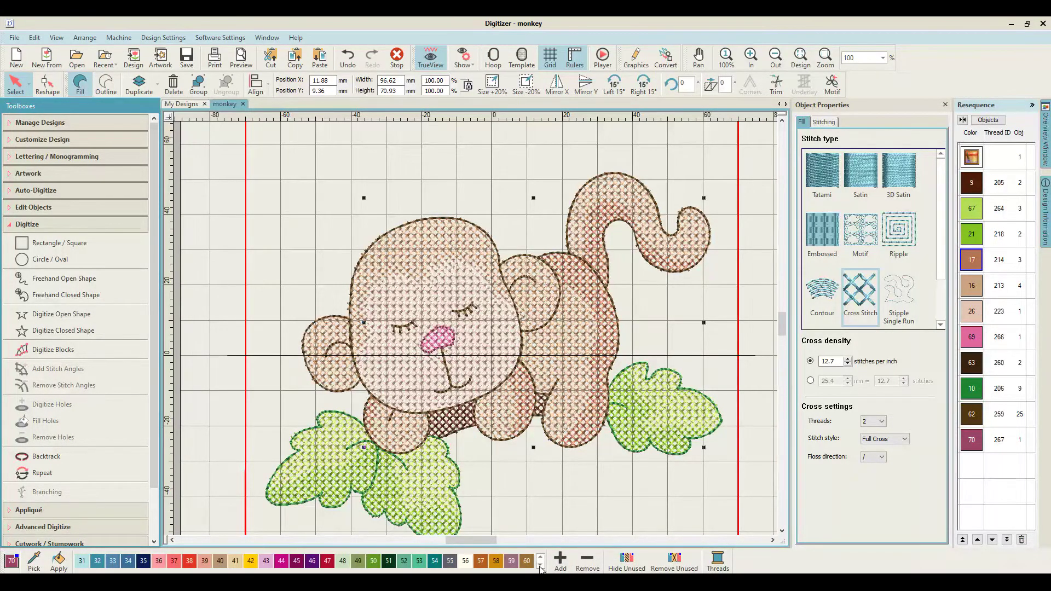
pyautogui.click(480, 561)
# Recolor the monkey's main fur fills with thread color 17 and its face fill with thread color 16
pyautogui.click(970, 286)
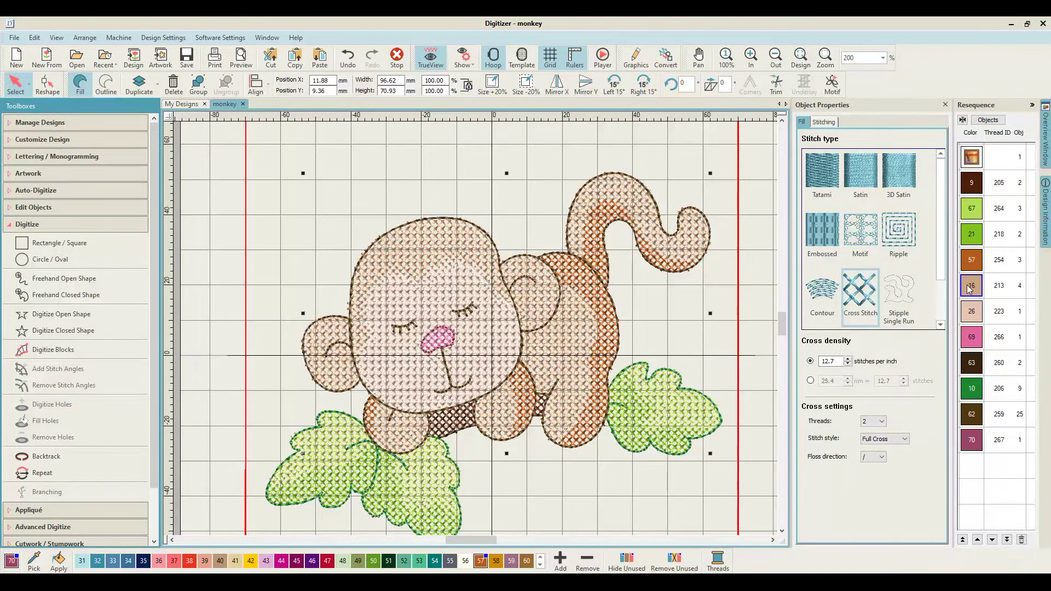
pyautogui.click(327, 561)
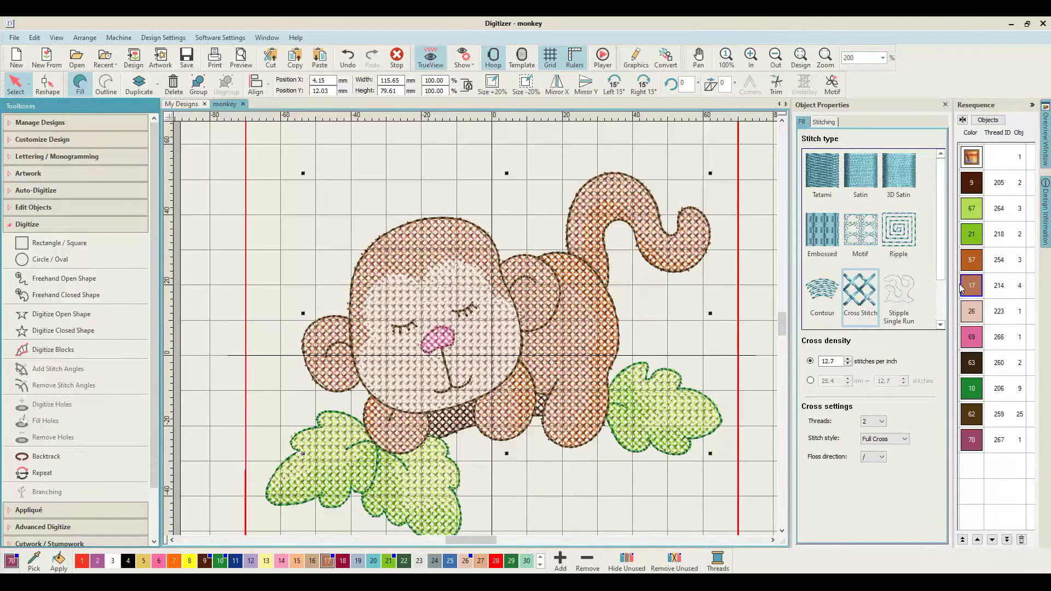
pyautogui.click(971, 311)
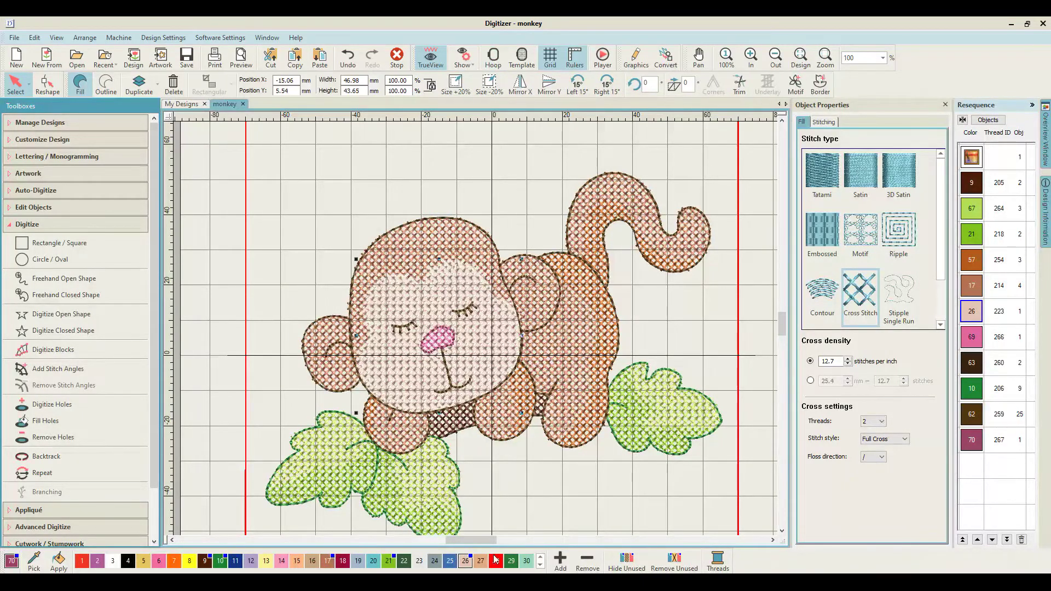
pyautogui.click(311, 562)
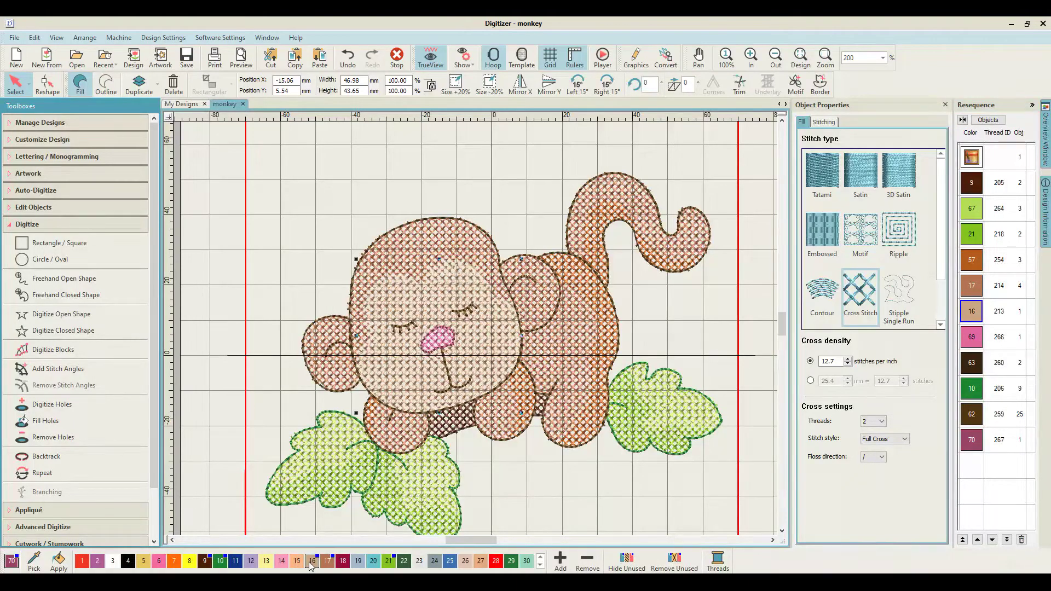
pyautogui.press('1')
pyautogui.click(565, 475)
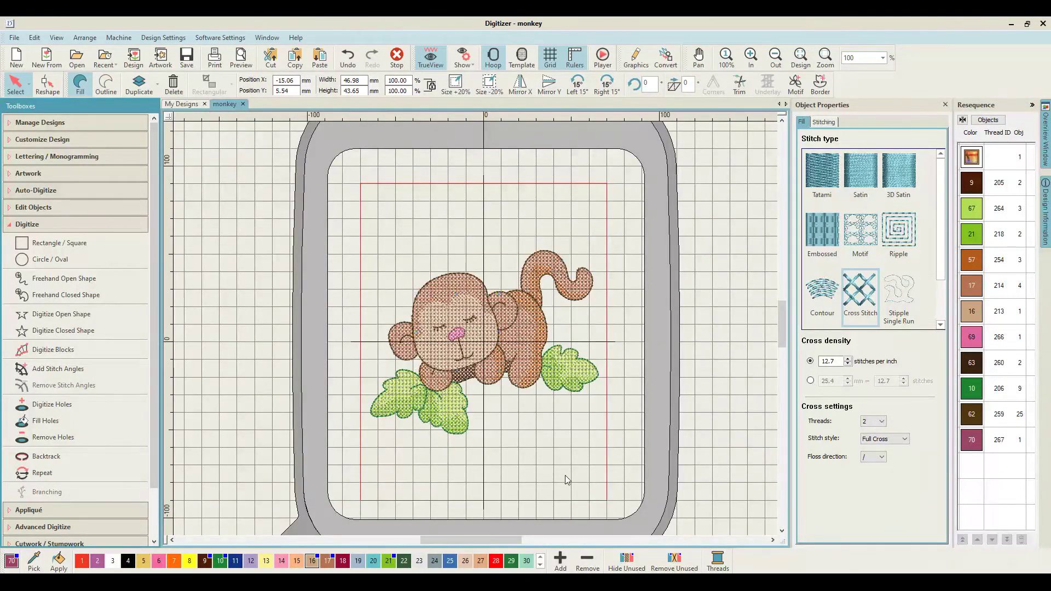
# Show the bitmap artwork behind the stitches again, unlock it, and delete it from the design
pyautogui.press('z')
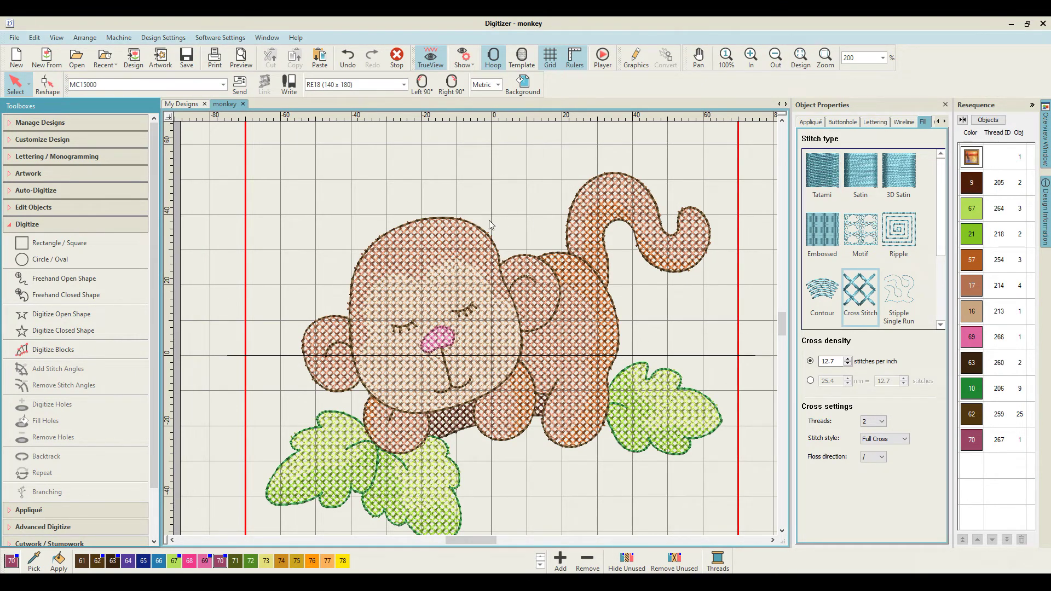
pyautogui.press('d')
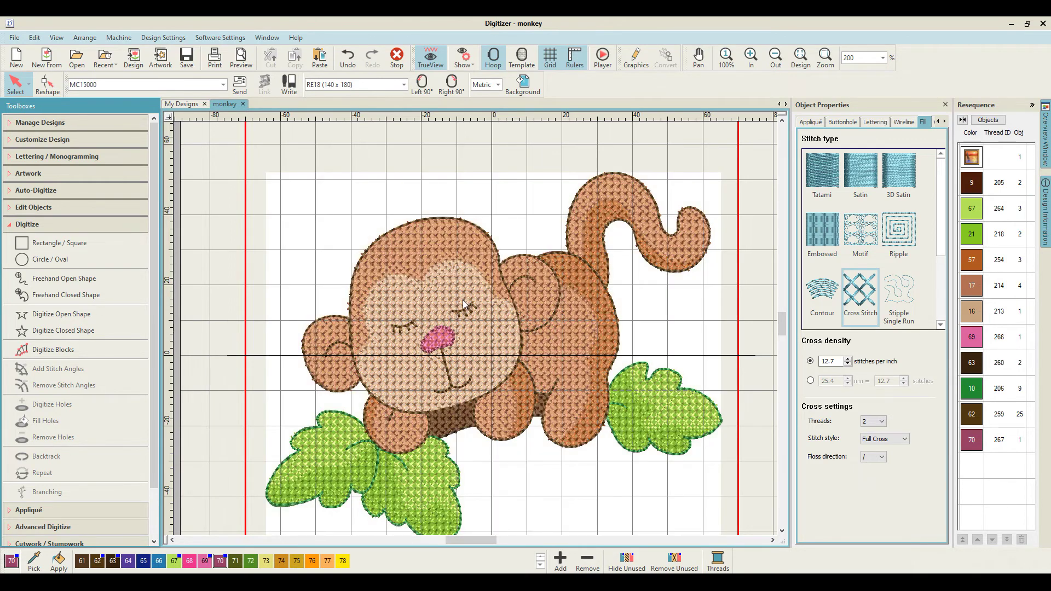
pyautogui.click(972, 160)
pyautogui.rightClick(972, 159)
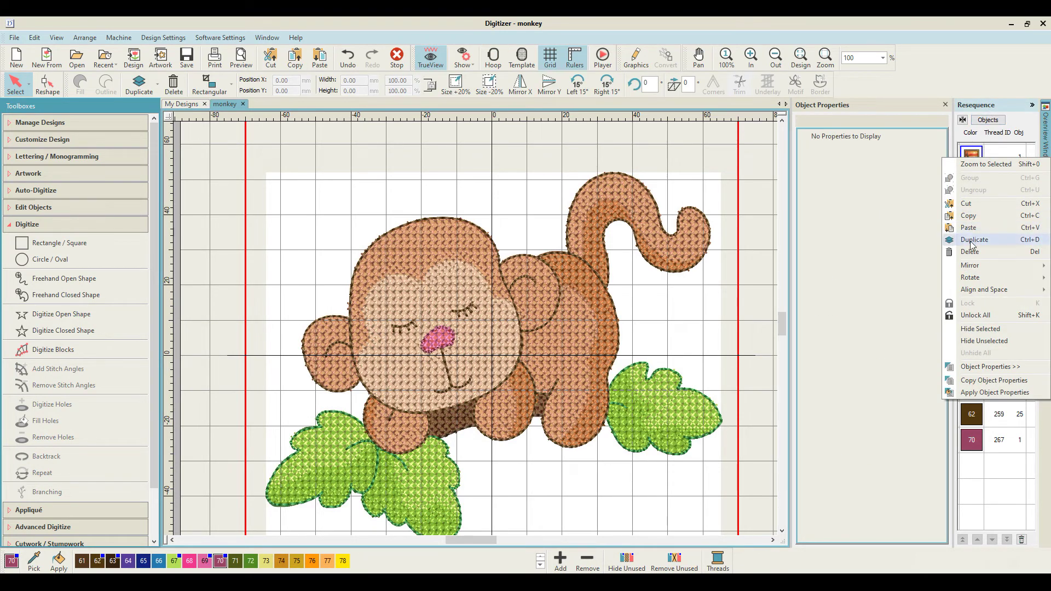
pyautogui.click(978, 320)
pyautogui.click(974, 157)
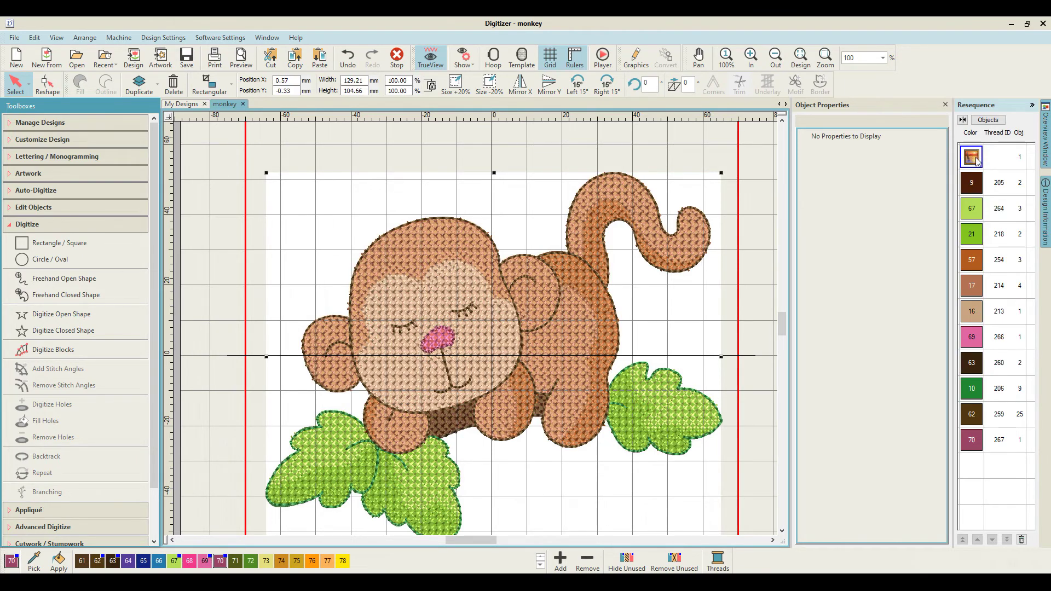
pyautogui.press('Delete')
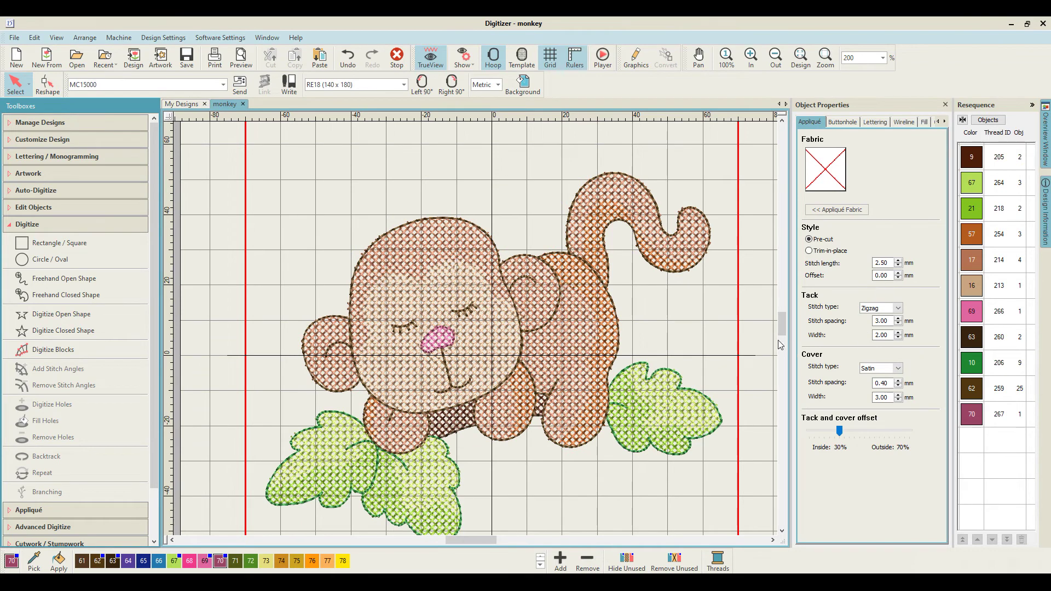
# Save the recolored monkey design
pyautogui.click(187, 56)
pyautogui.scroll(-2, 353, 303)
pyautogui.scroll(1, 352, 302)
pyautogui.scroll(1, 353, 302)
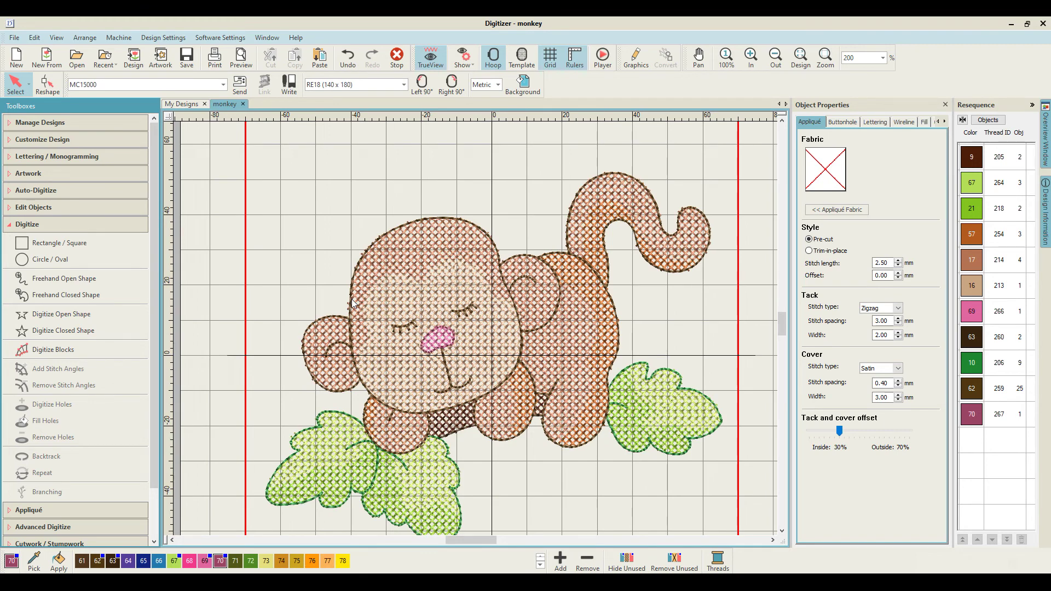